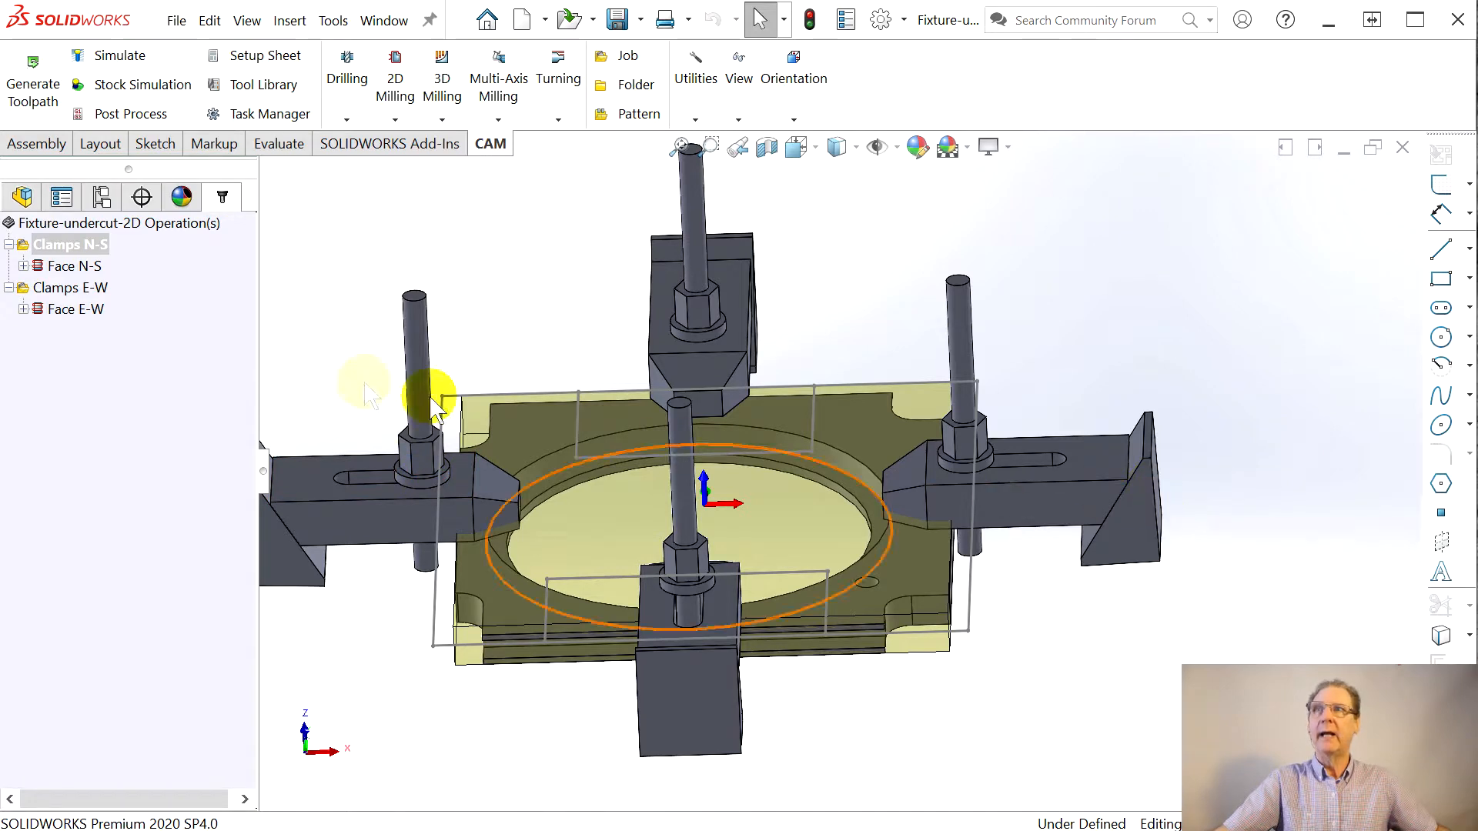
Step: Preview the Clamps N-S, Clamps E-W and No clamps configurations of the assembly, and reactivate All clamps
left_click(101, 197)
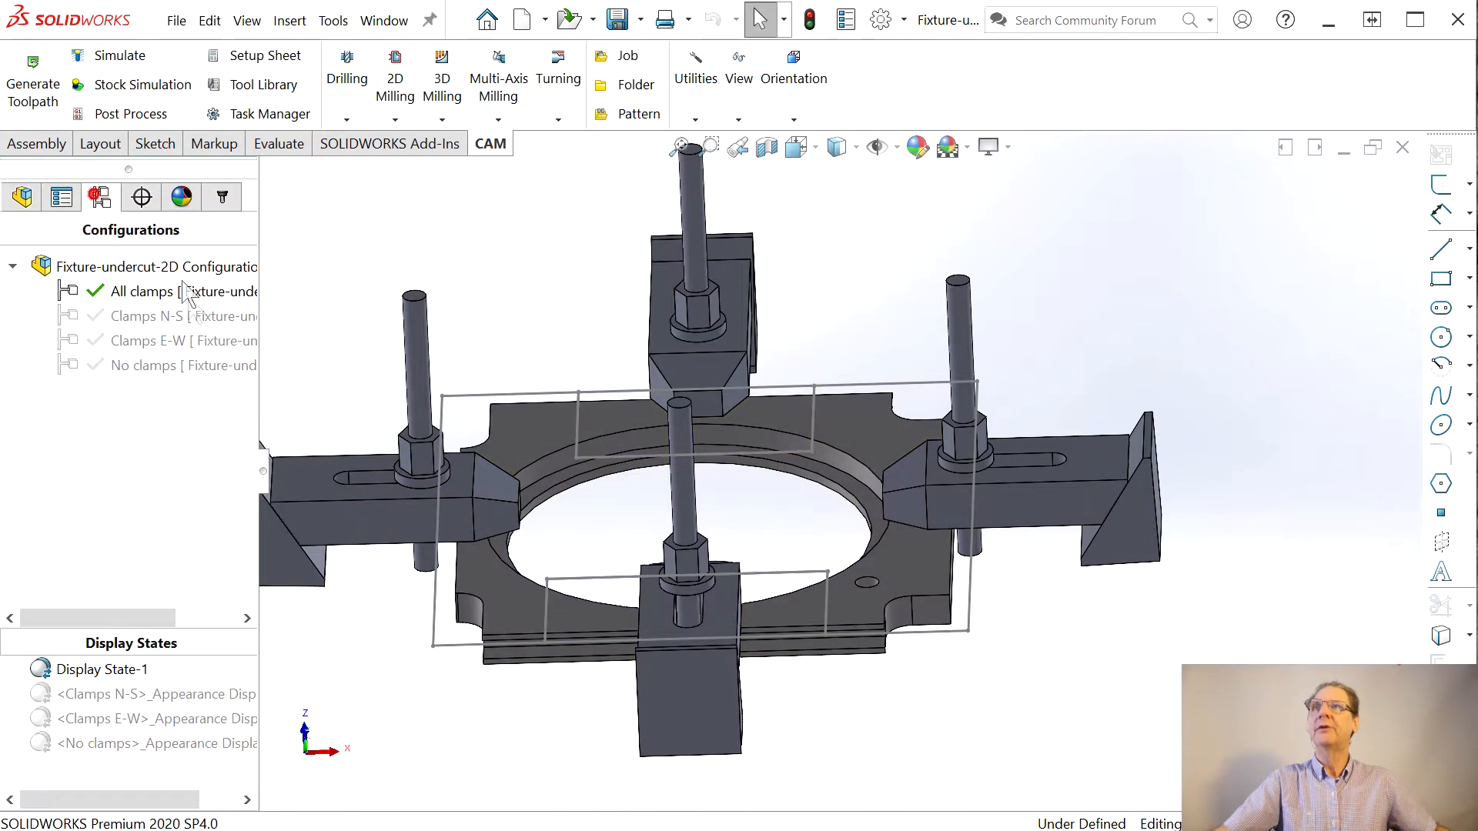
double_click(146, 317)
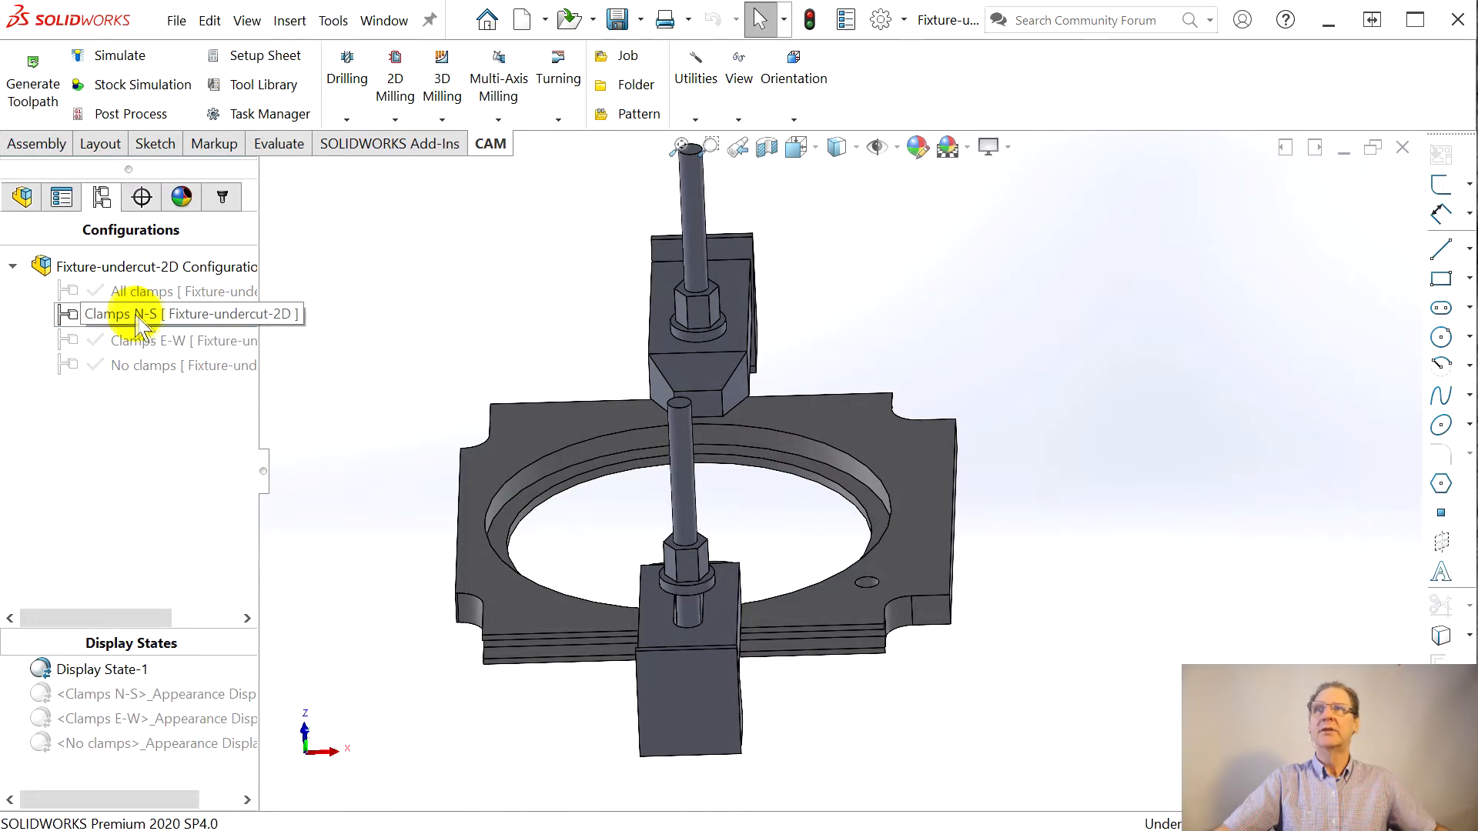
double_click(138, 341)
double_click(137, 365)
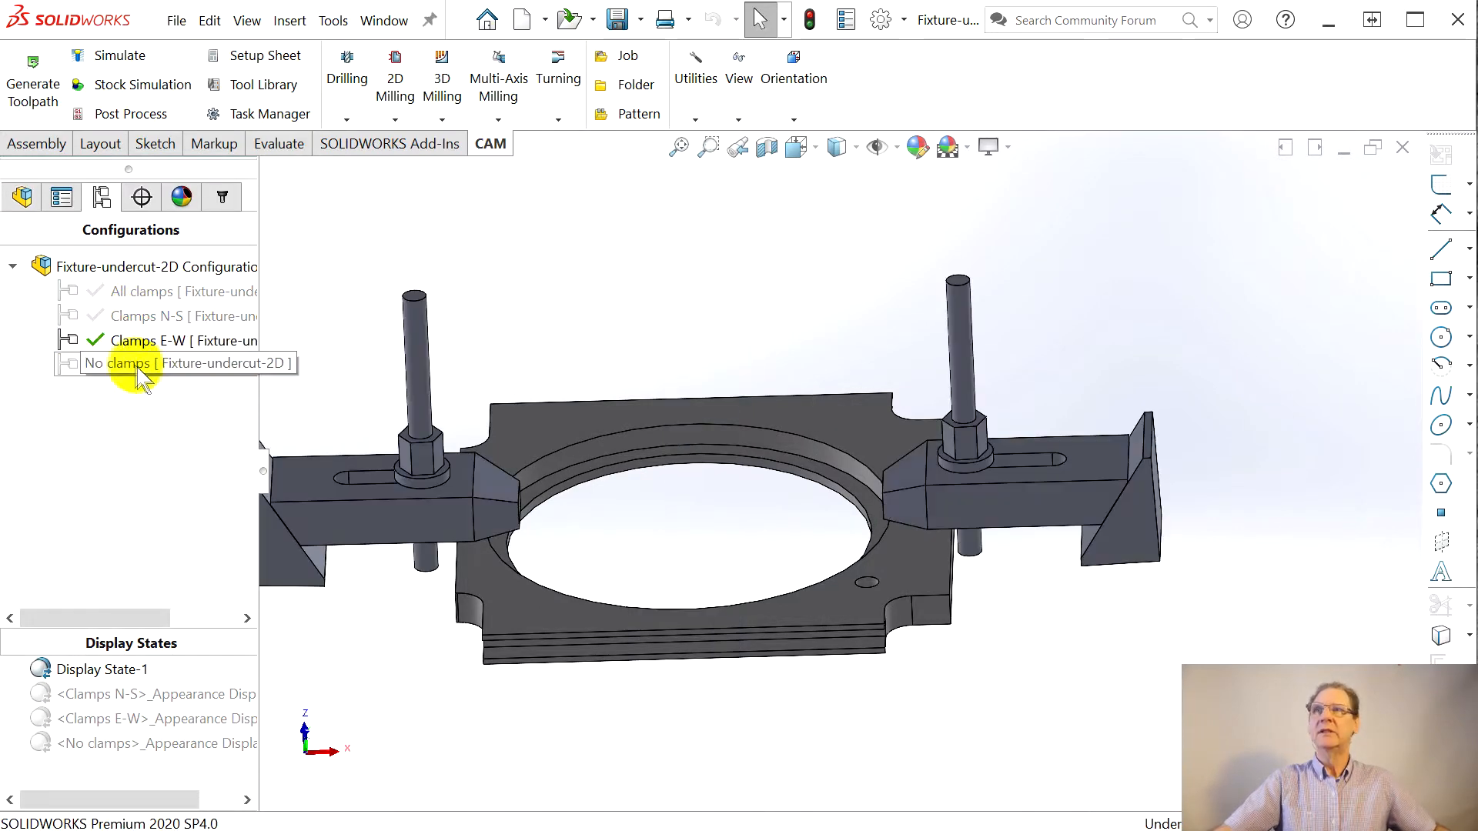
left_click(133, 268)
double_click(138, 291)
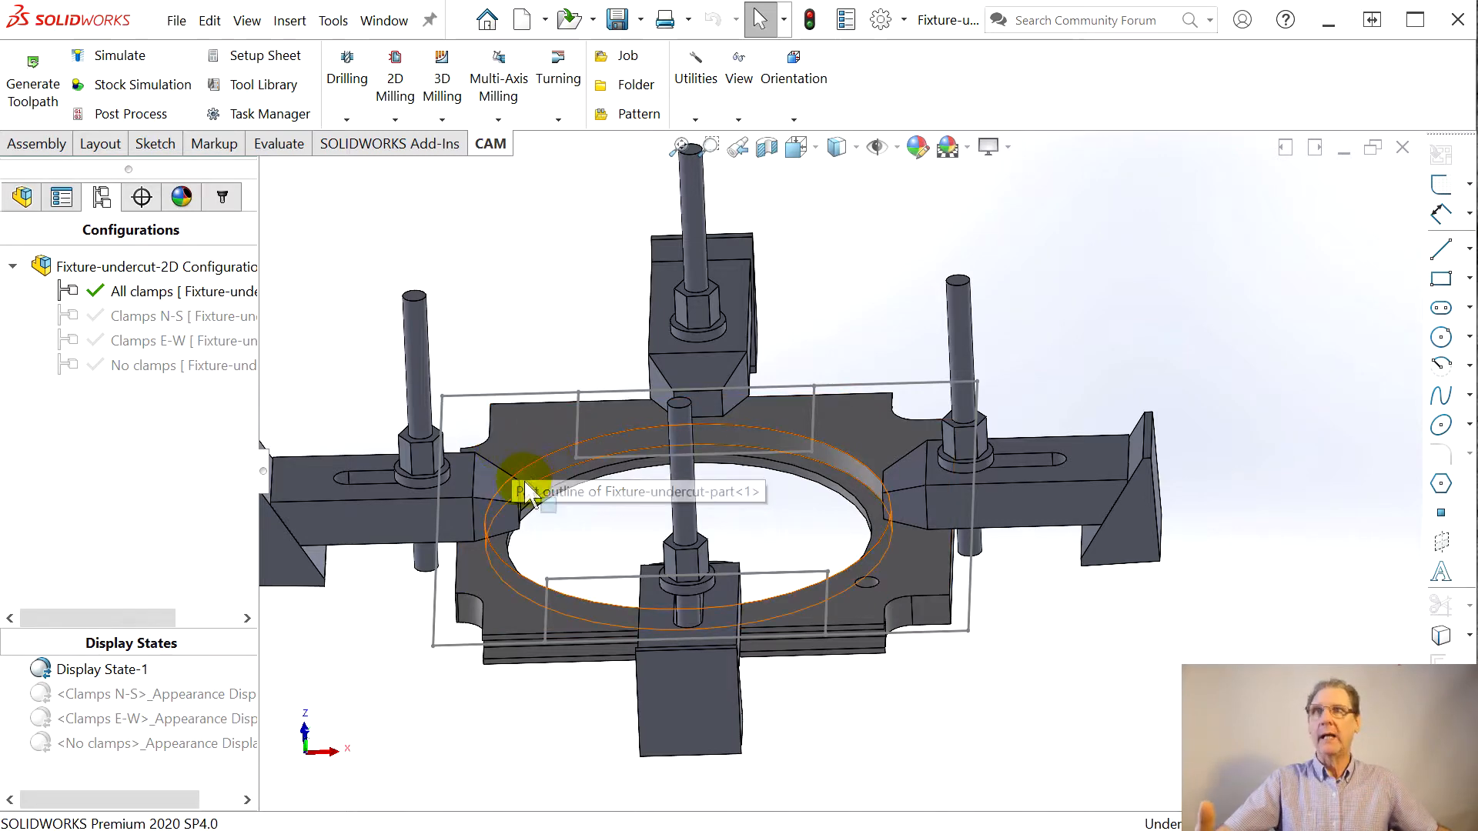
Step: Highlight the Face N-S kludge and Face E-W kludge sketches to examine their outlines around the clamps
middle_click_drag(518, 528, 594, 535)
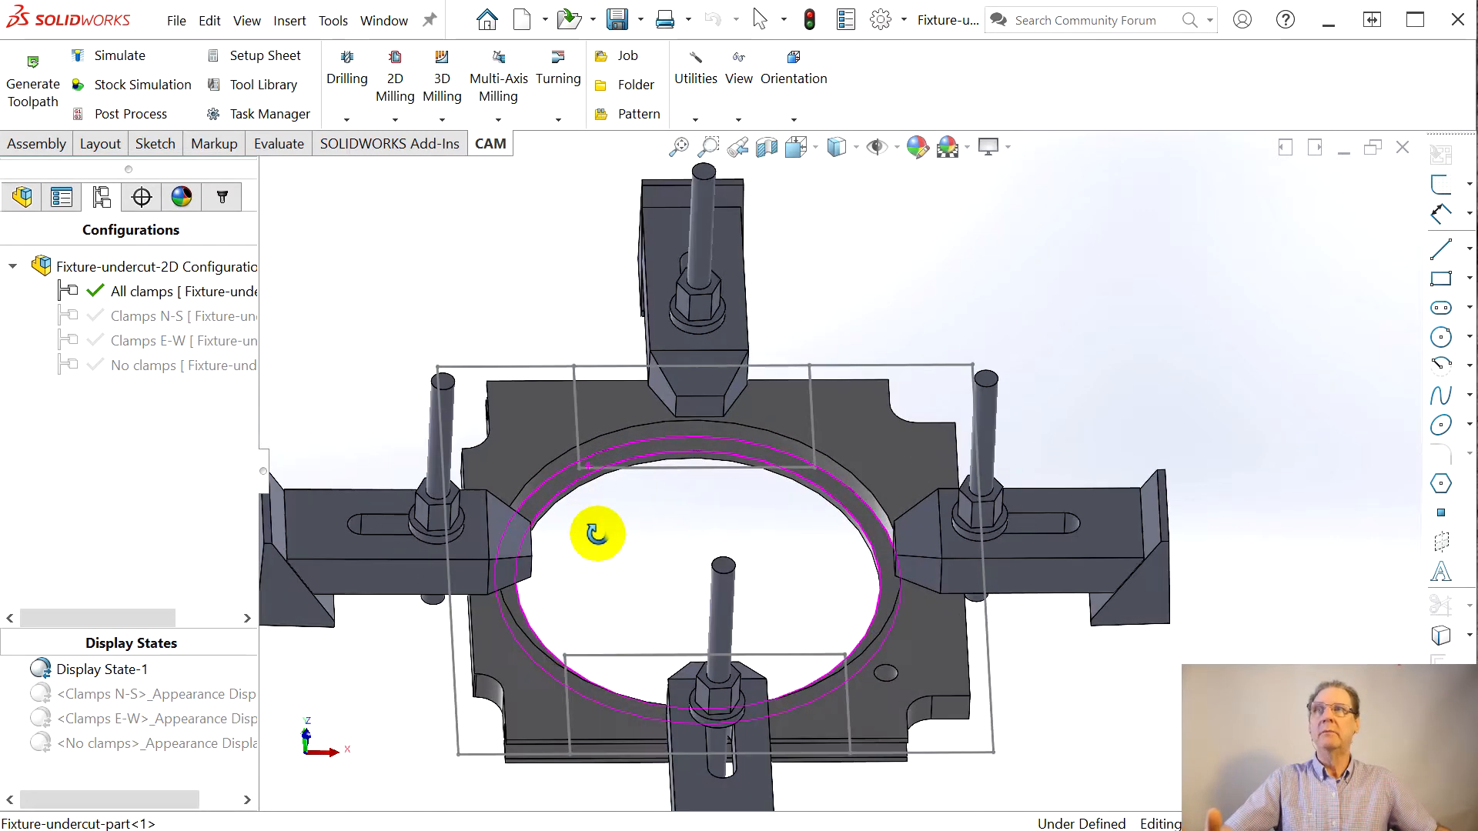
left_click(23, 197)
scroll(116, 769, "down", 2)
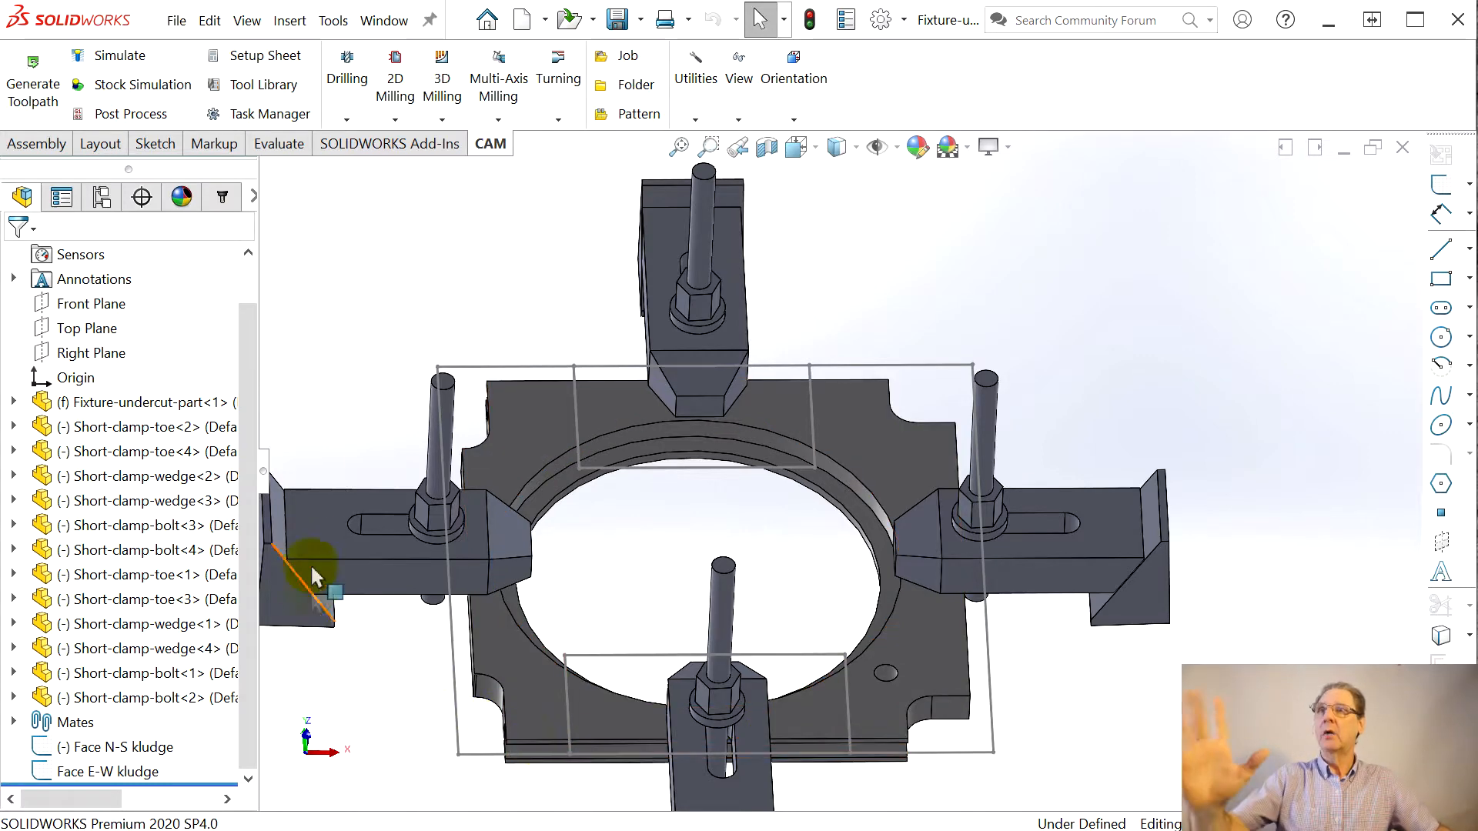
left_click(116, 747)
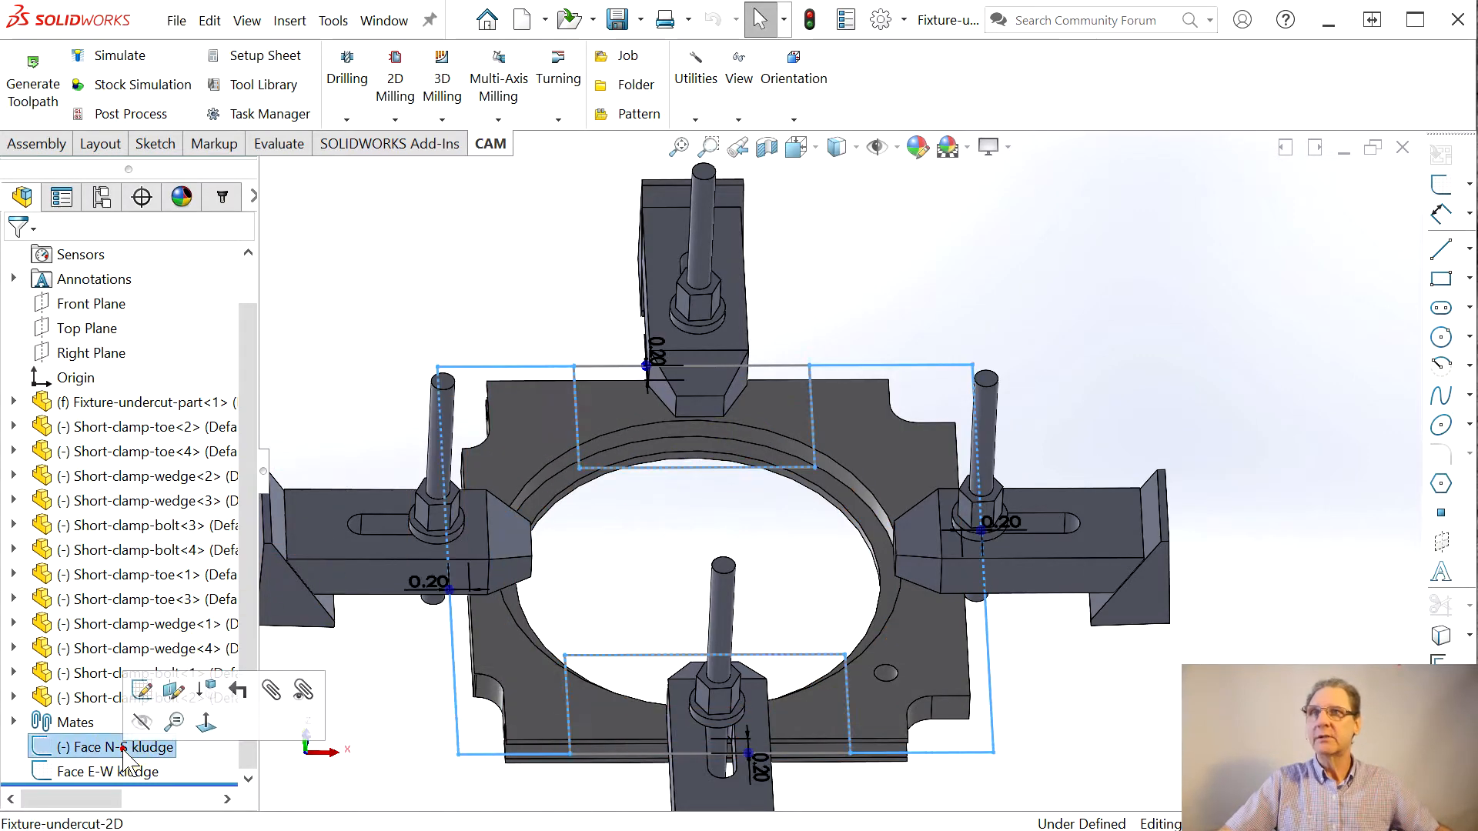
middle_click_drag(1078, 549, 1081, 558)
scroll(914, 633, "up", 1)
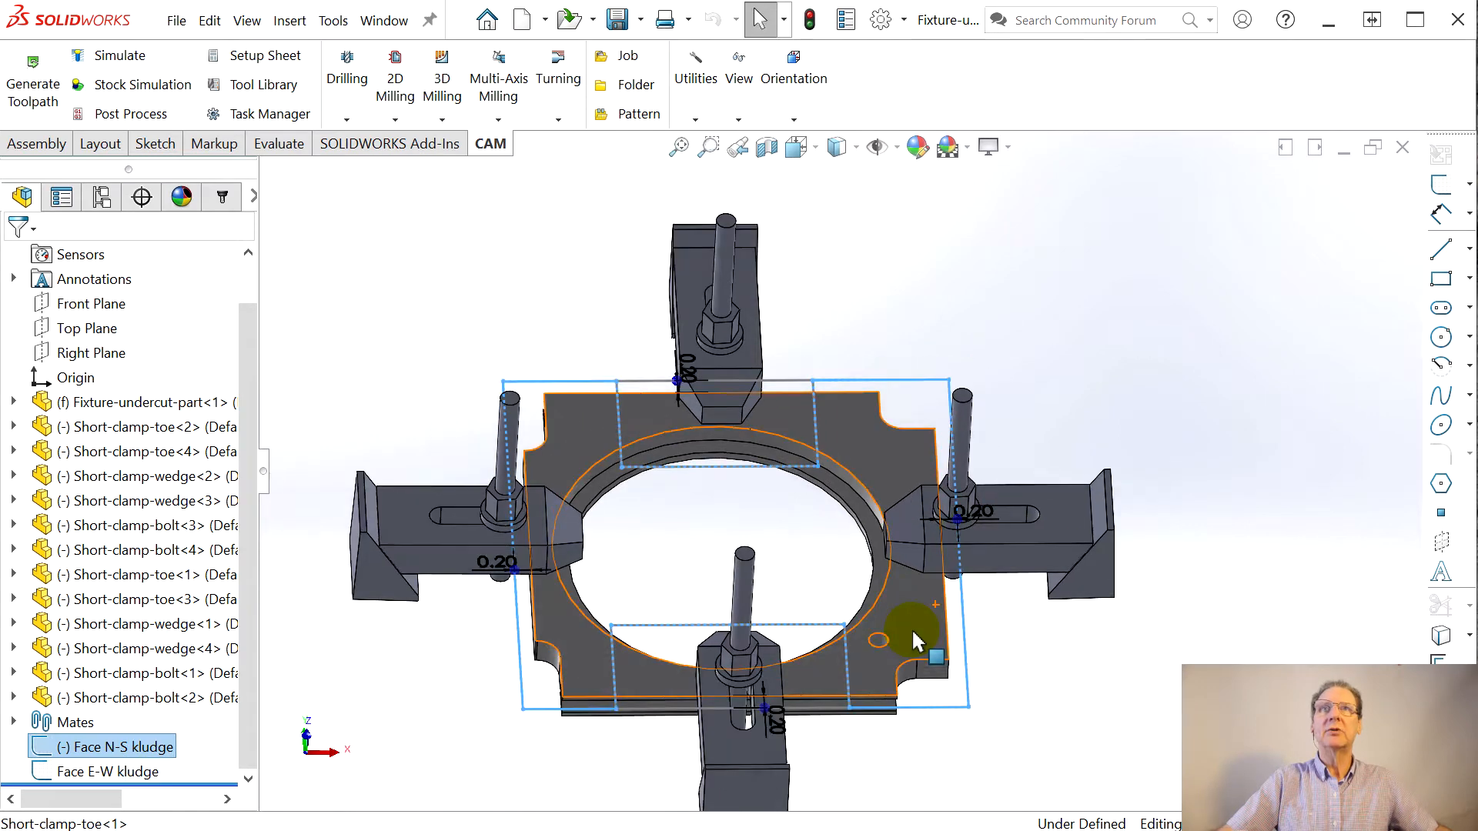
scroll(913, 632, "down", 1)
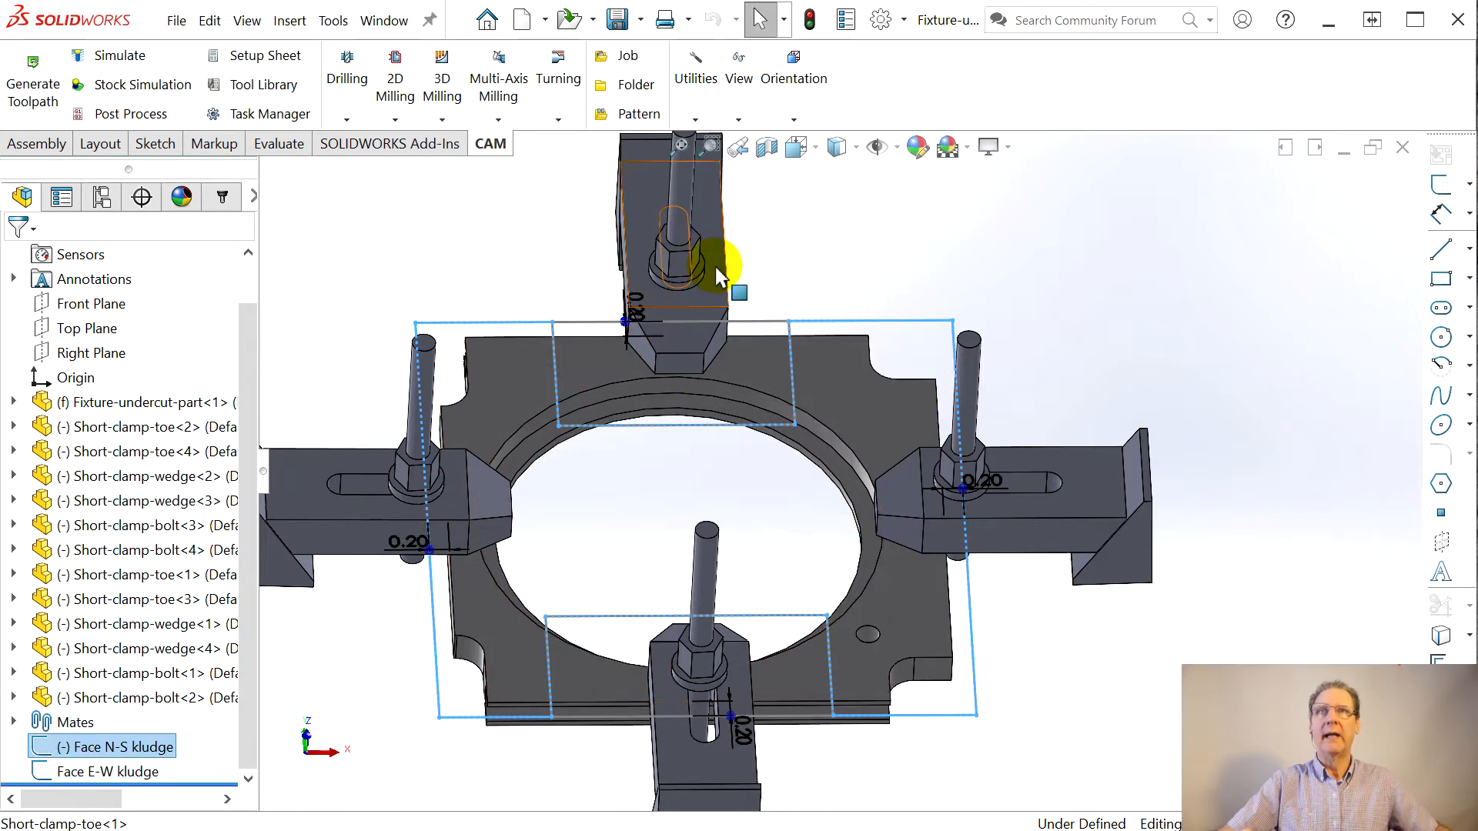
left_click(108, 771)
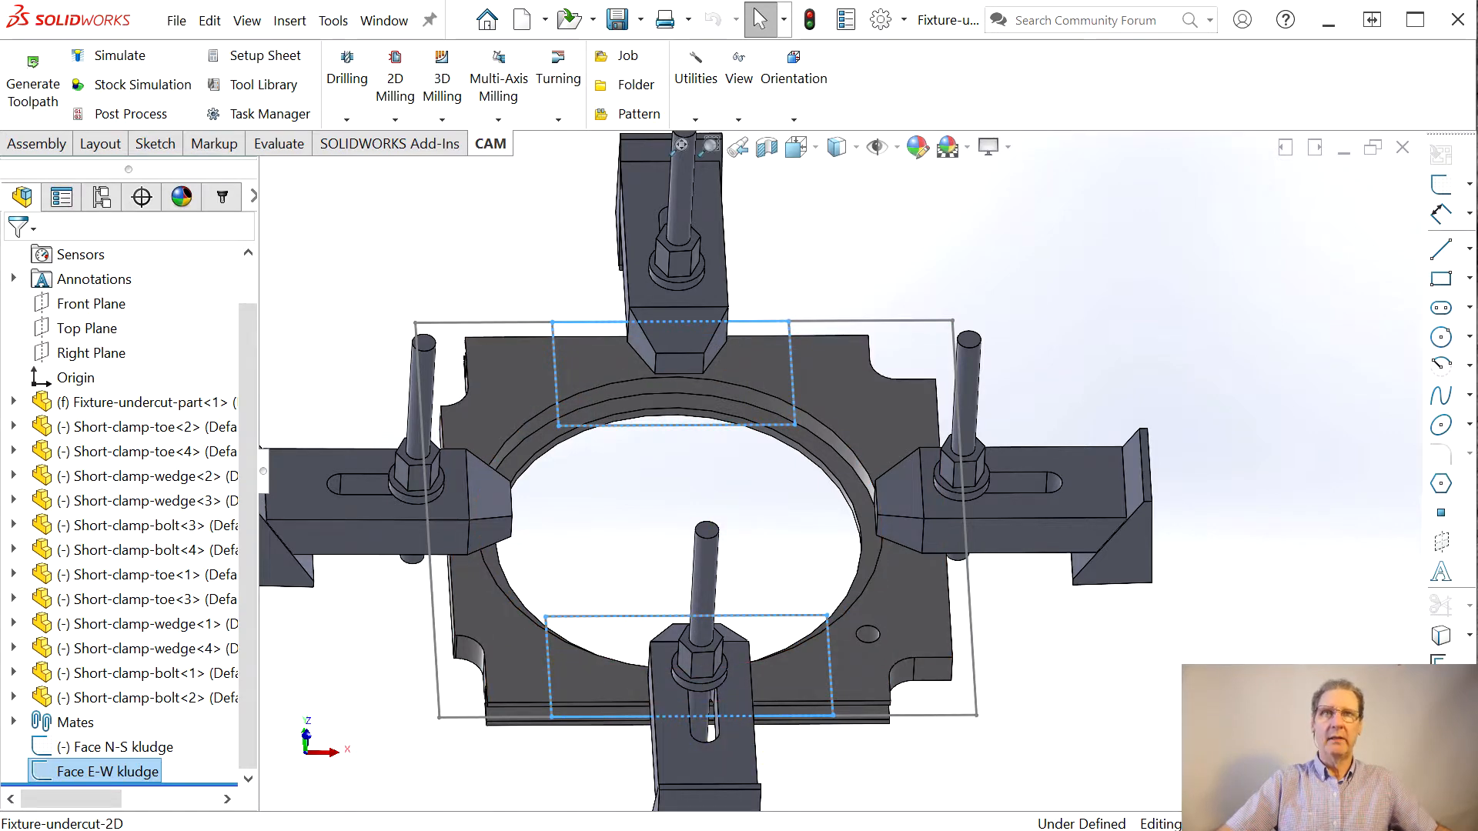
middle_click_drag(953, 756, 950, 719)
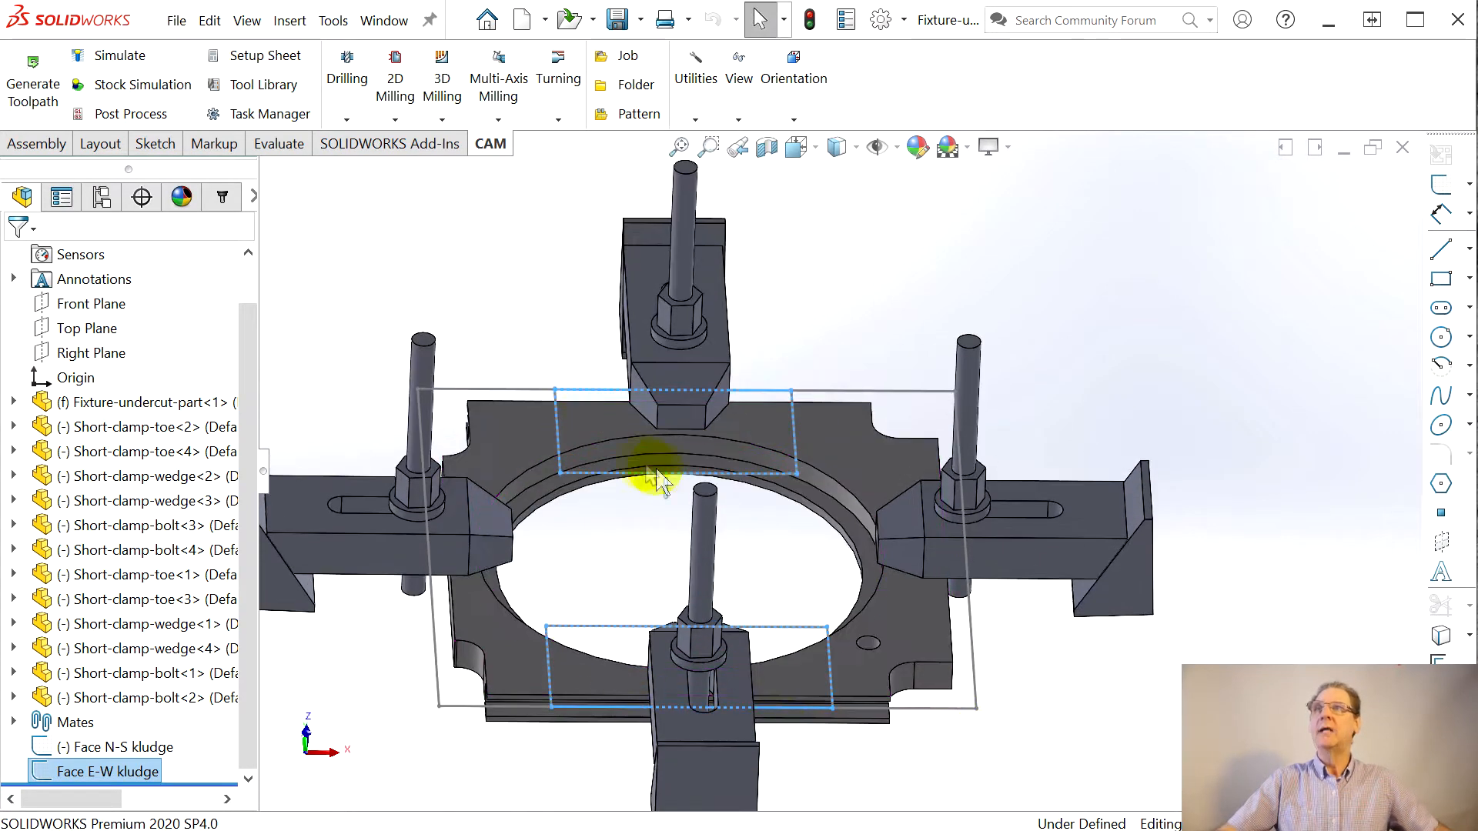
Step: Show the CAM operations and inspect the Clamps N-S and Clamps E-W jobs against the stock
left_click(221, 198)
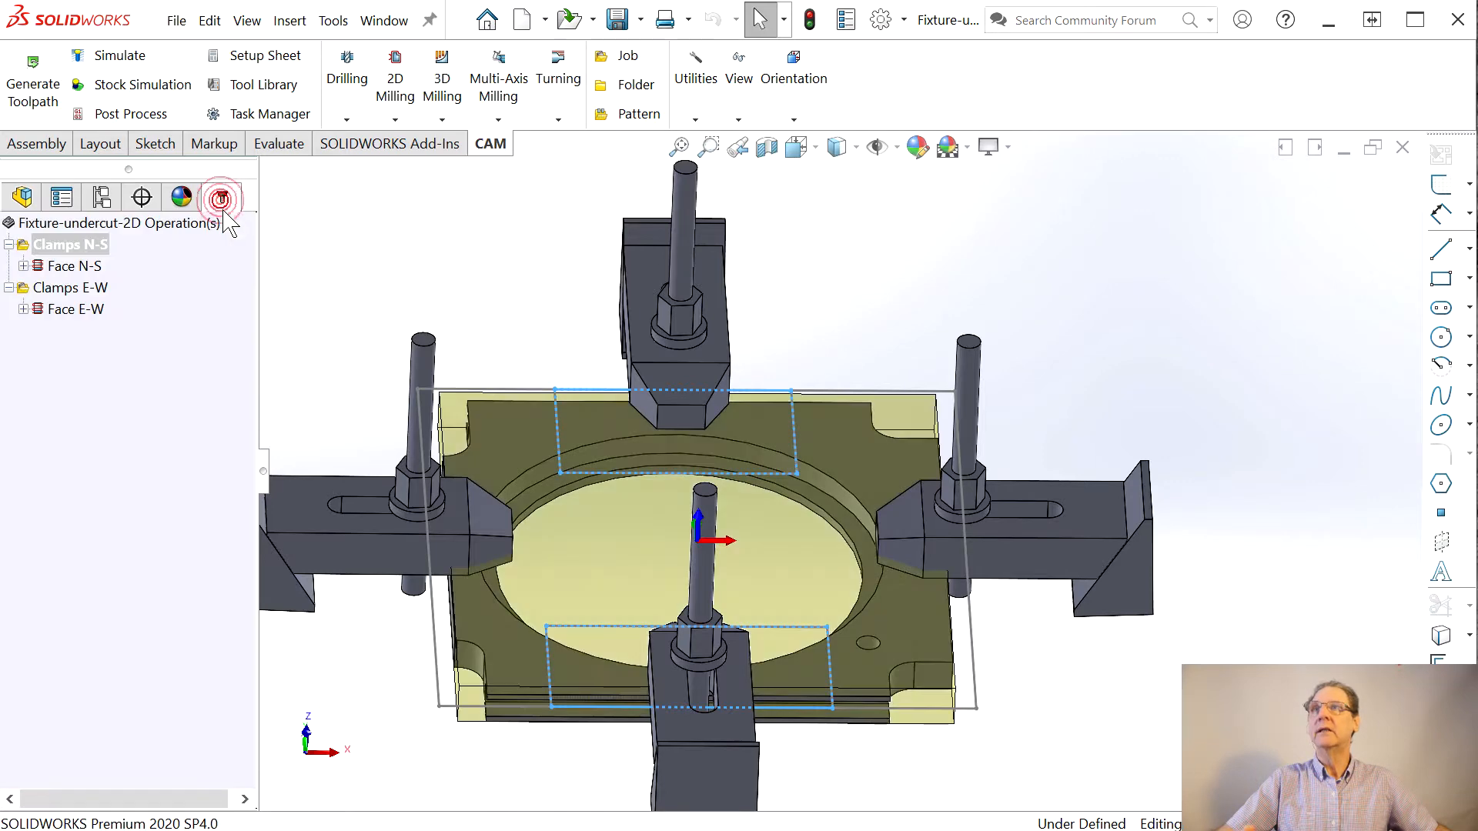
left_click(62, 247)
left_click(63, 247)
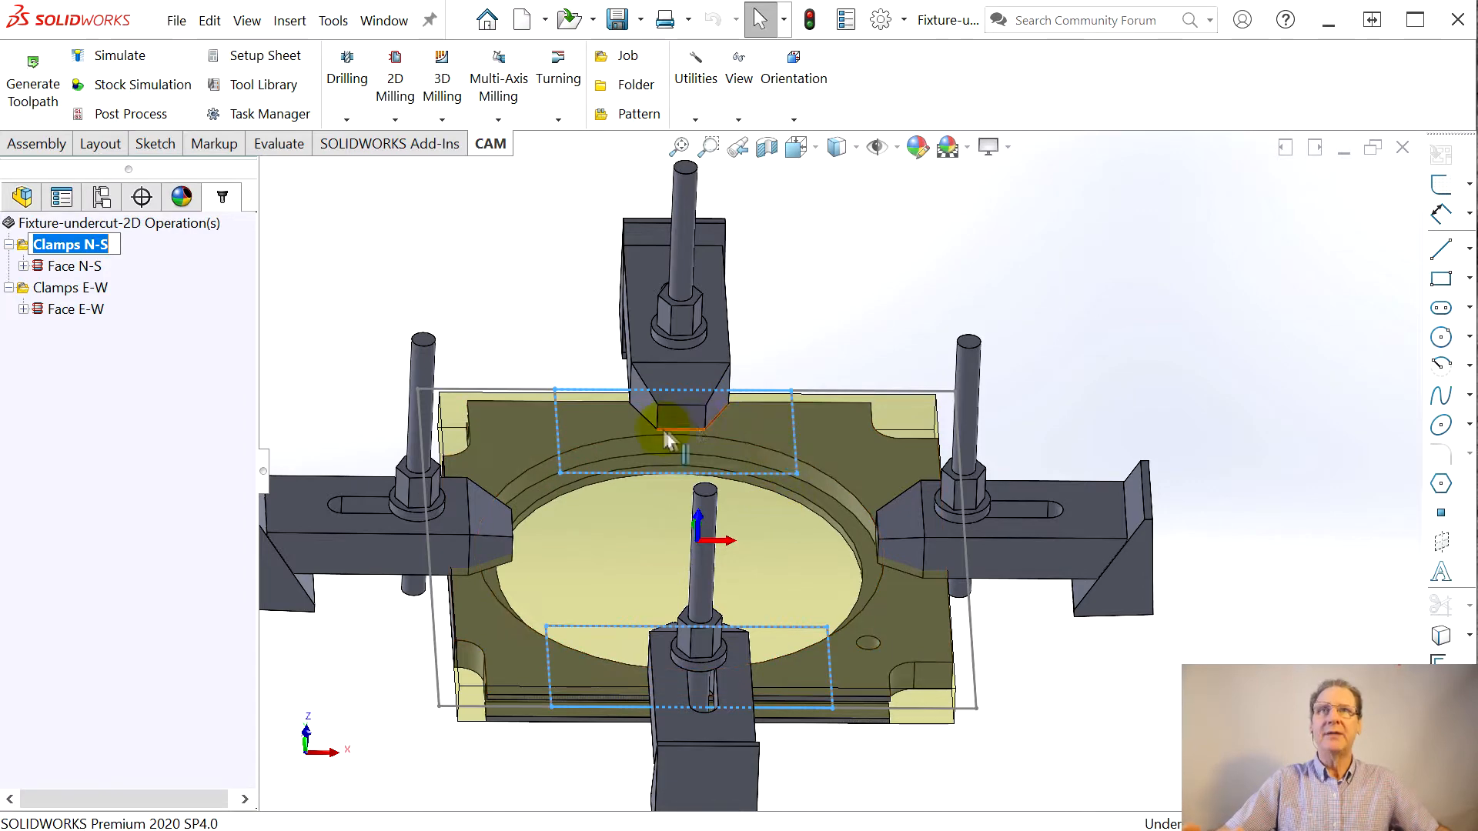
middle_click_drag(731, 461, 741, 466)
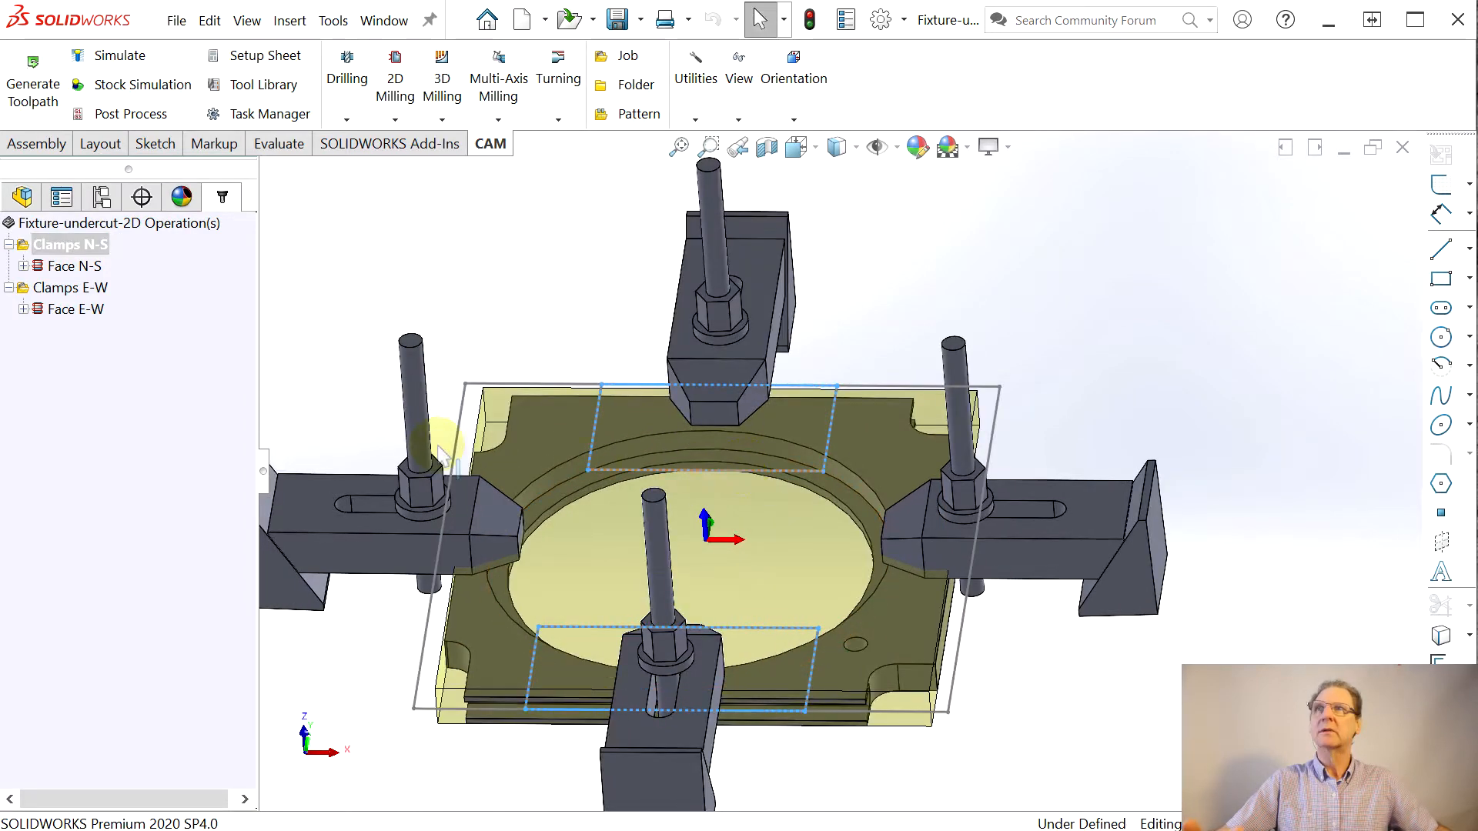
left_click(66, 288)
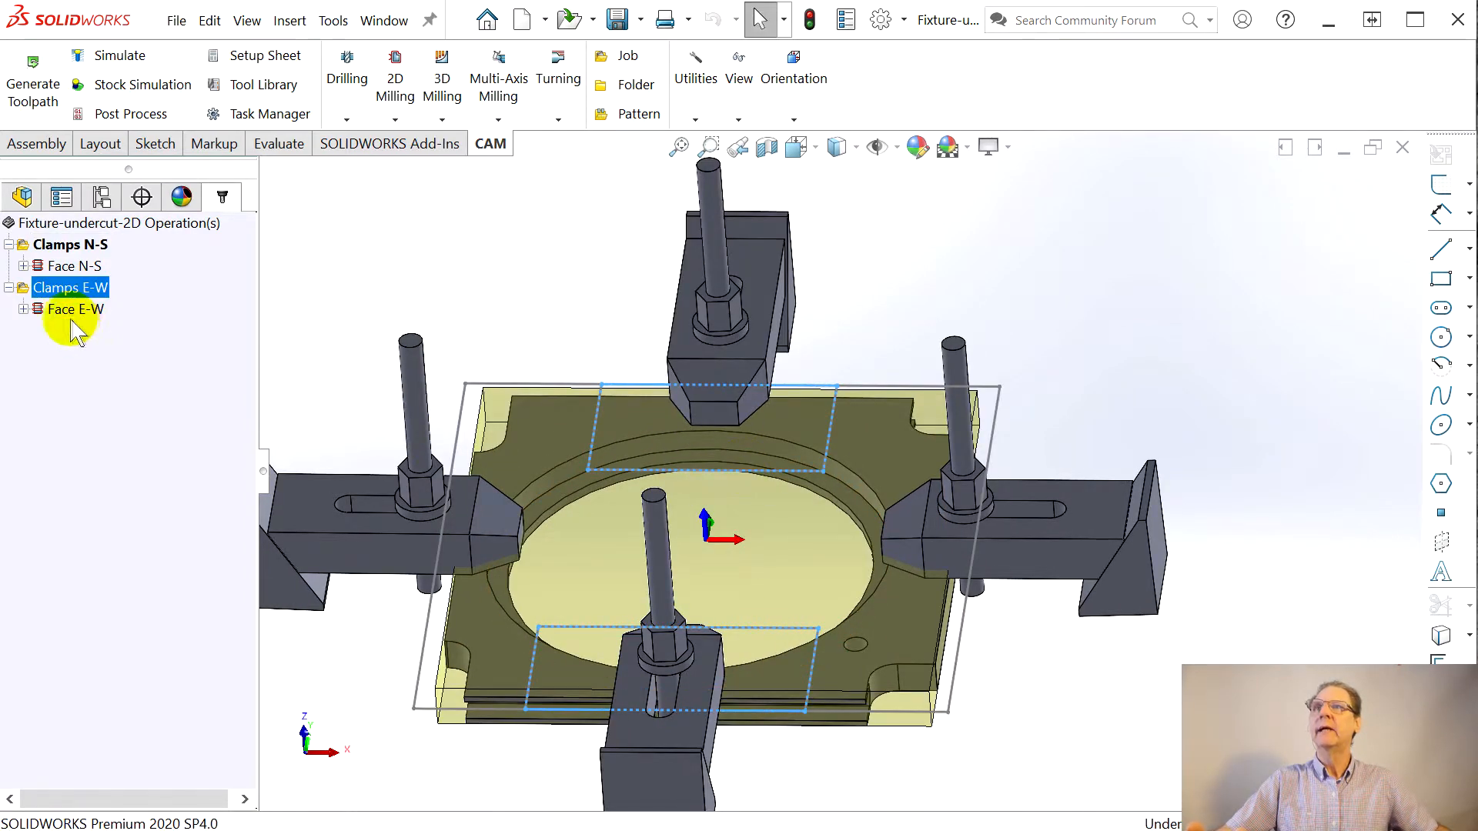
Step: Run a stock simulation of the Face E-W operation only
left_click(71, 308)
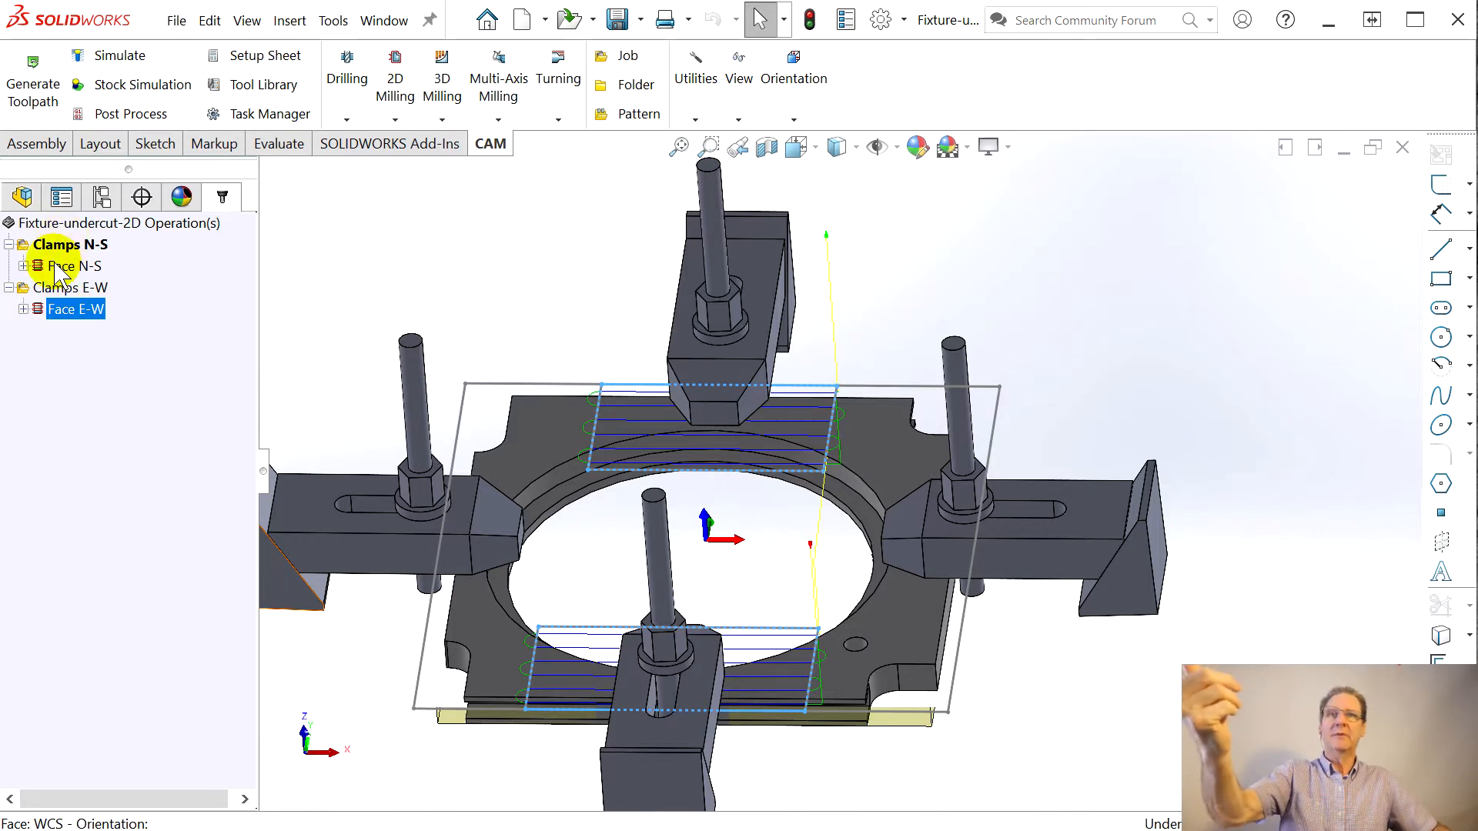
right_click(54, 309)
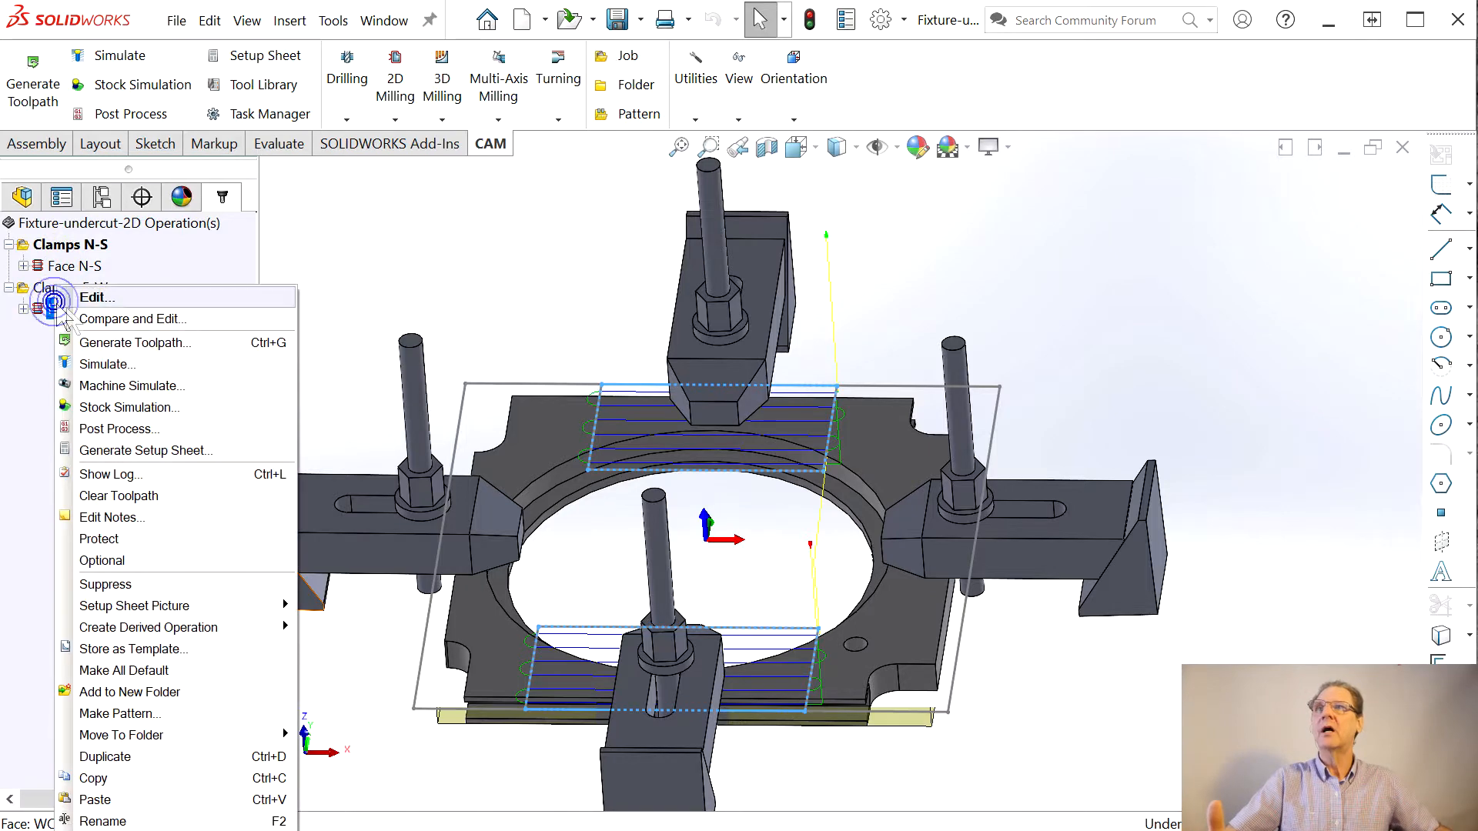
left_click(129, 408)
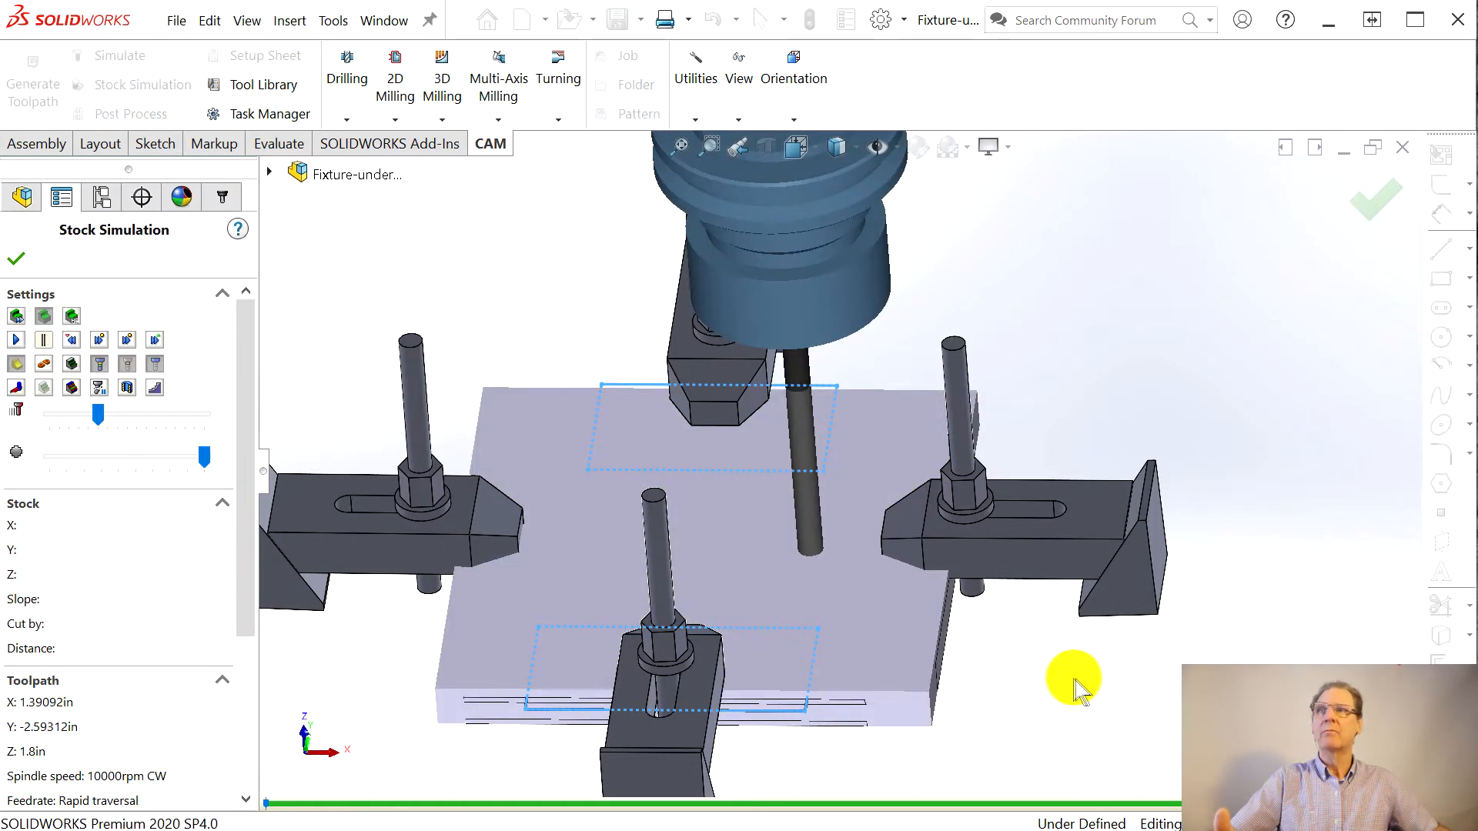
left_click(15, 340)
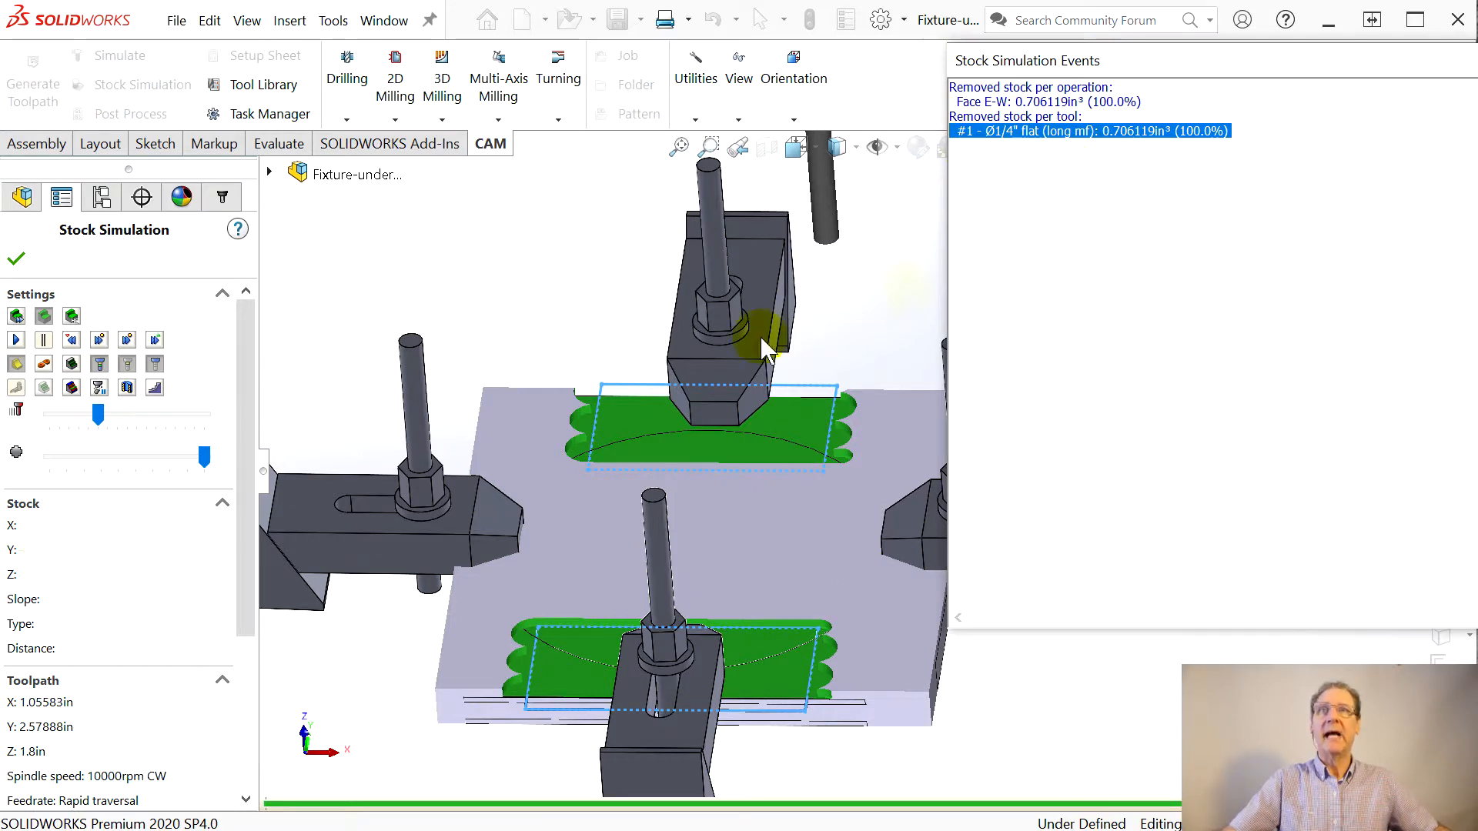
Step: Check the fixture display options of the stock simulation, and close the events log and the simulation
right_click(628, 500)
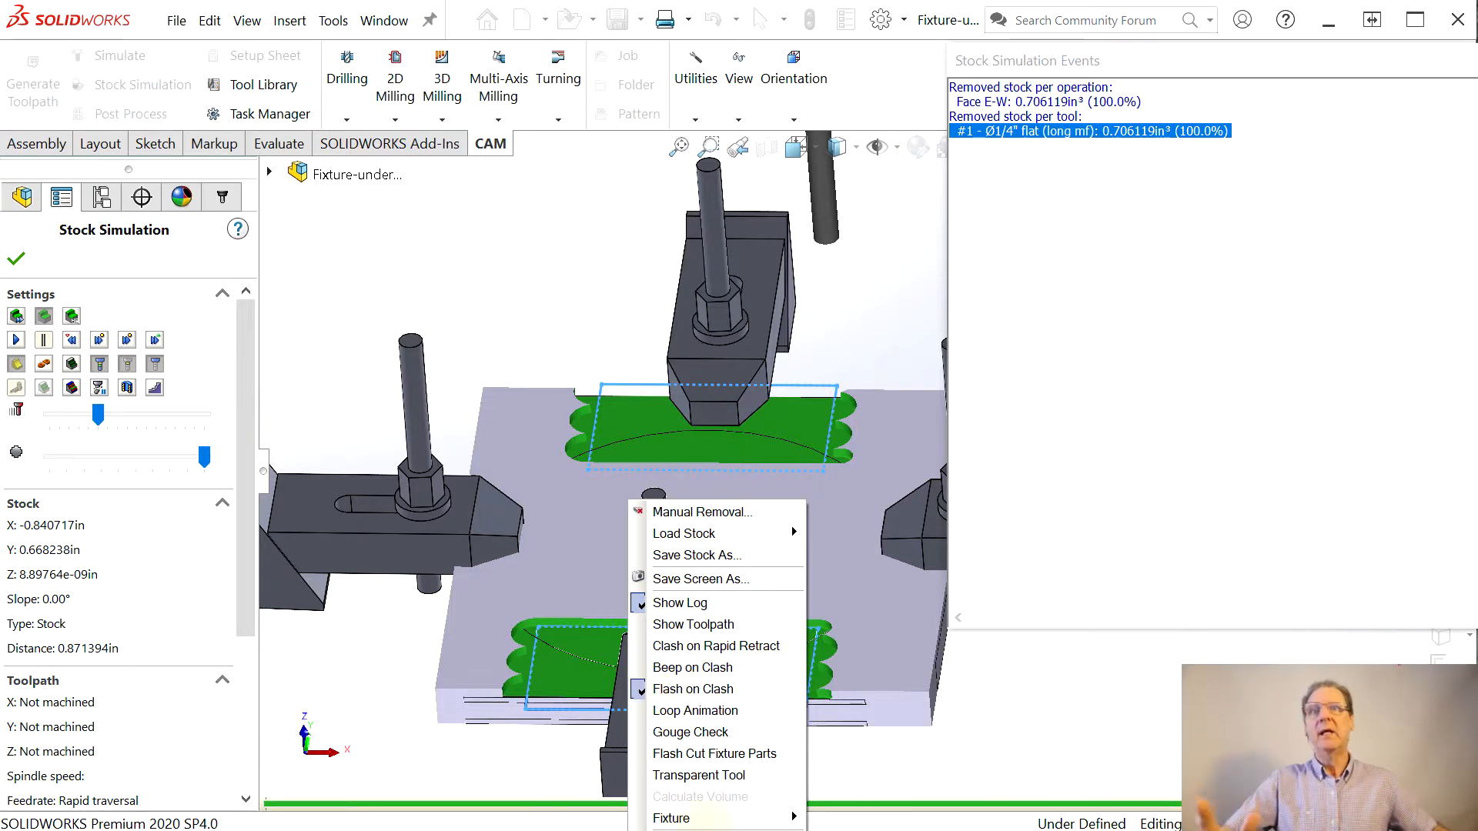
mouse_move(692, 818)
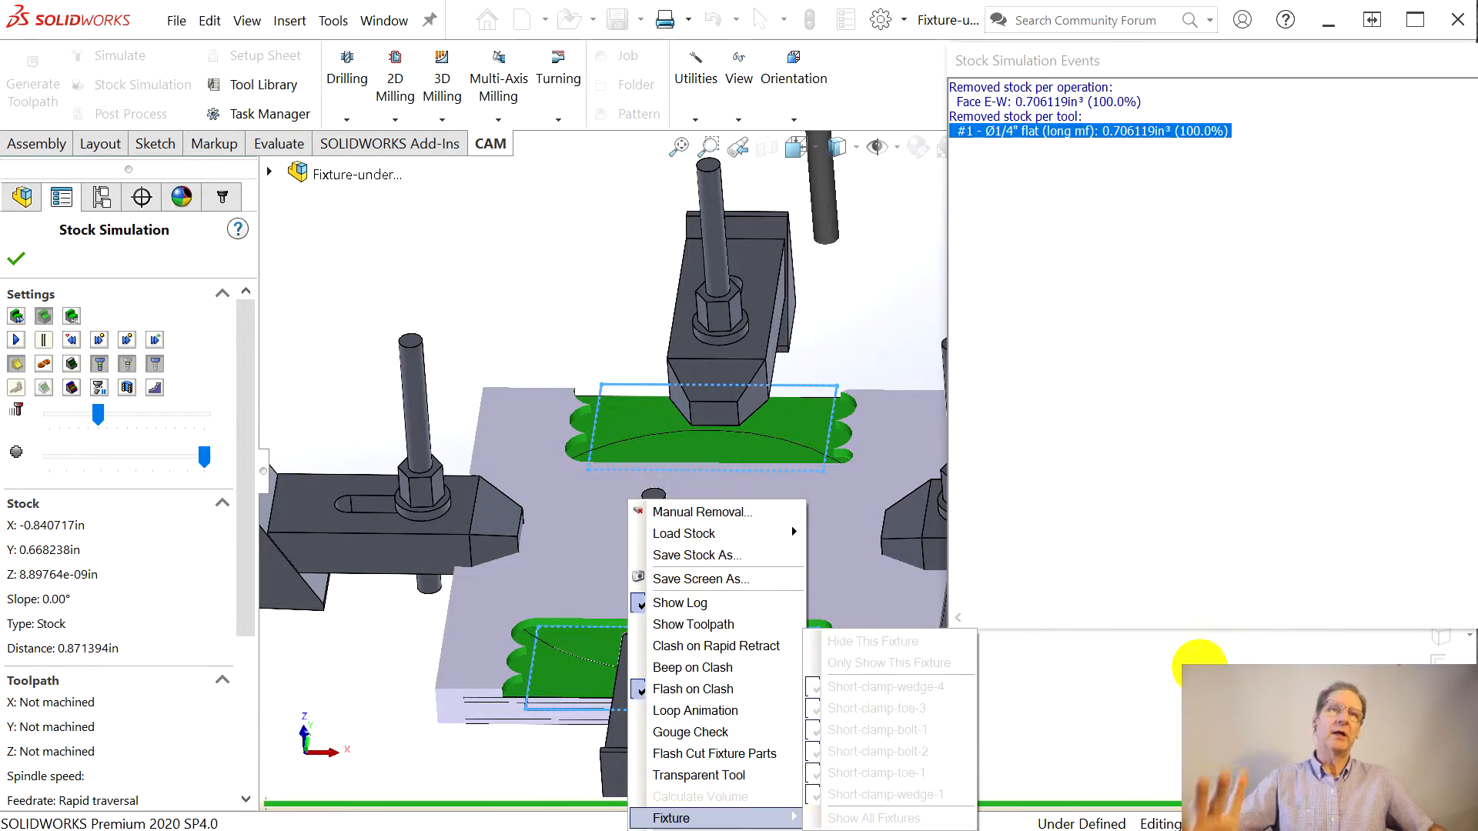
left_click(1199, 676)
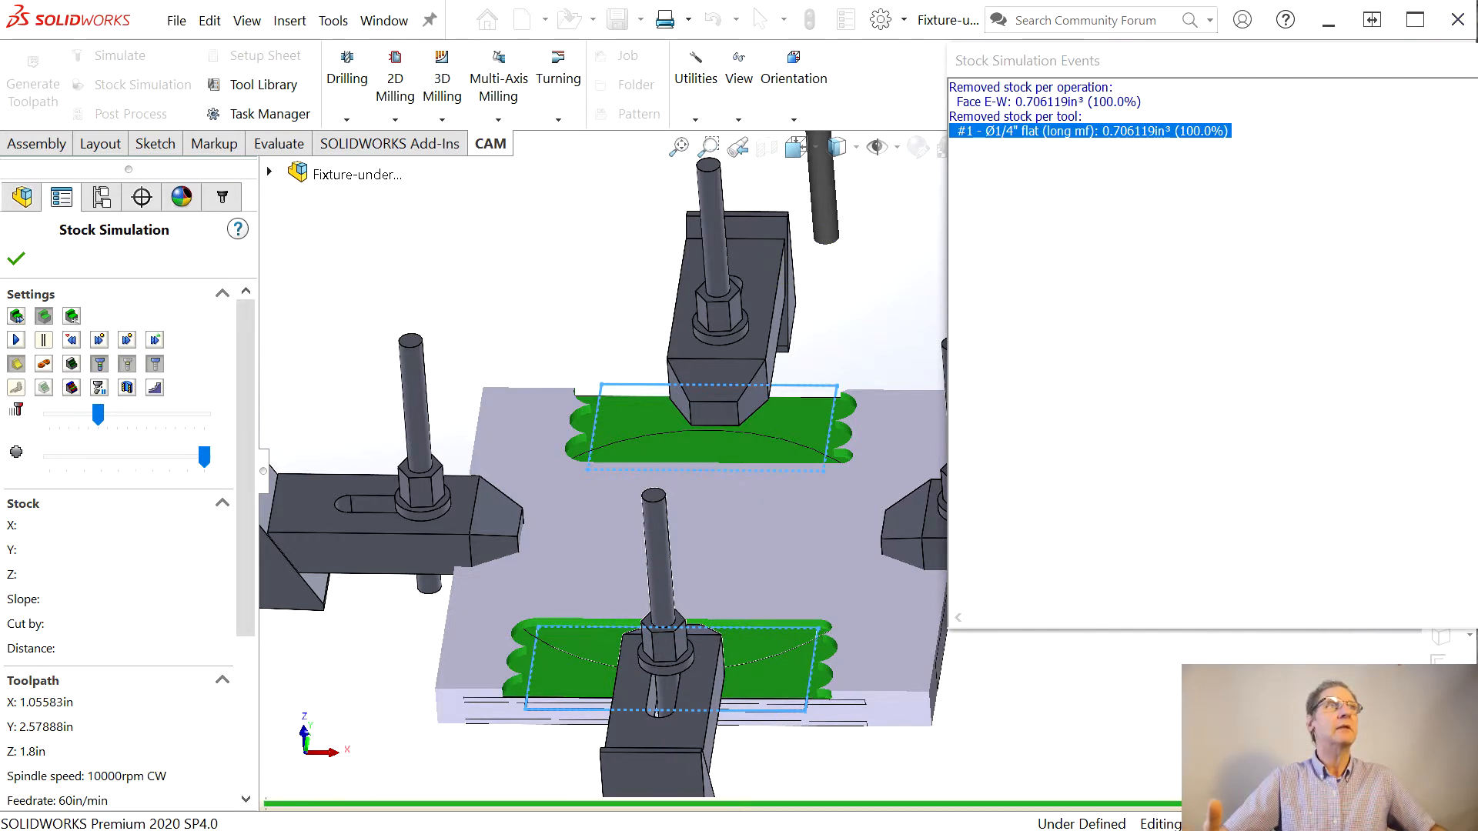
left_click(1475, 60)
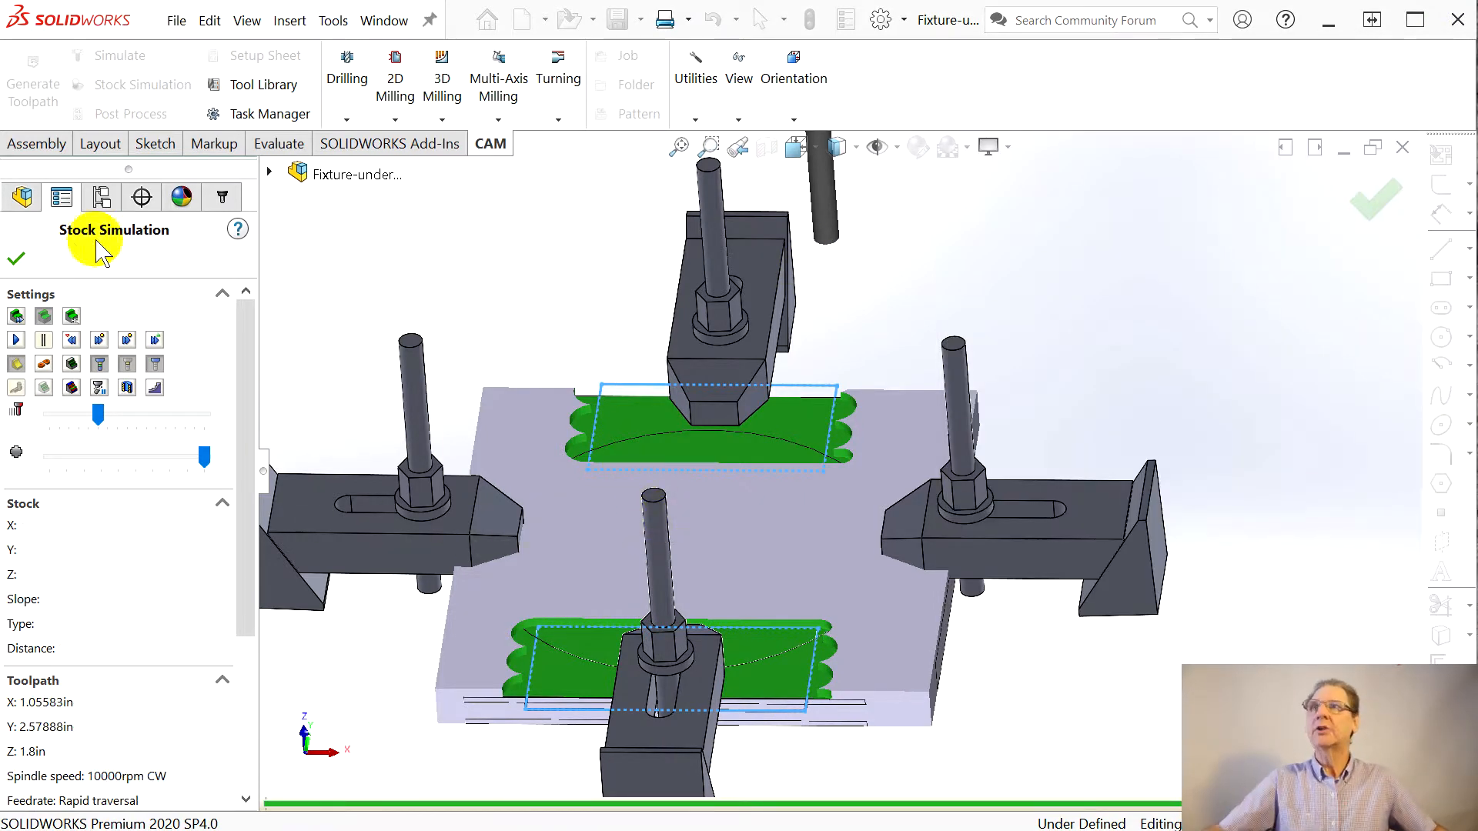
left_click(15, 259)
Step: Run a faster stock simulation of Face N-S and Face E-W together, and show the fixtures before closing it
left_click(75, 267)
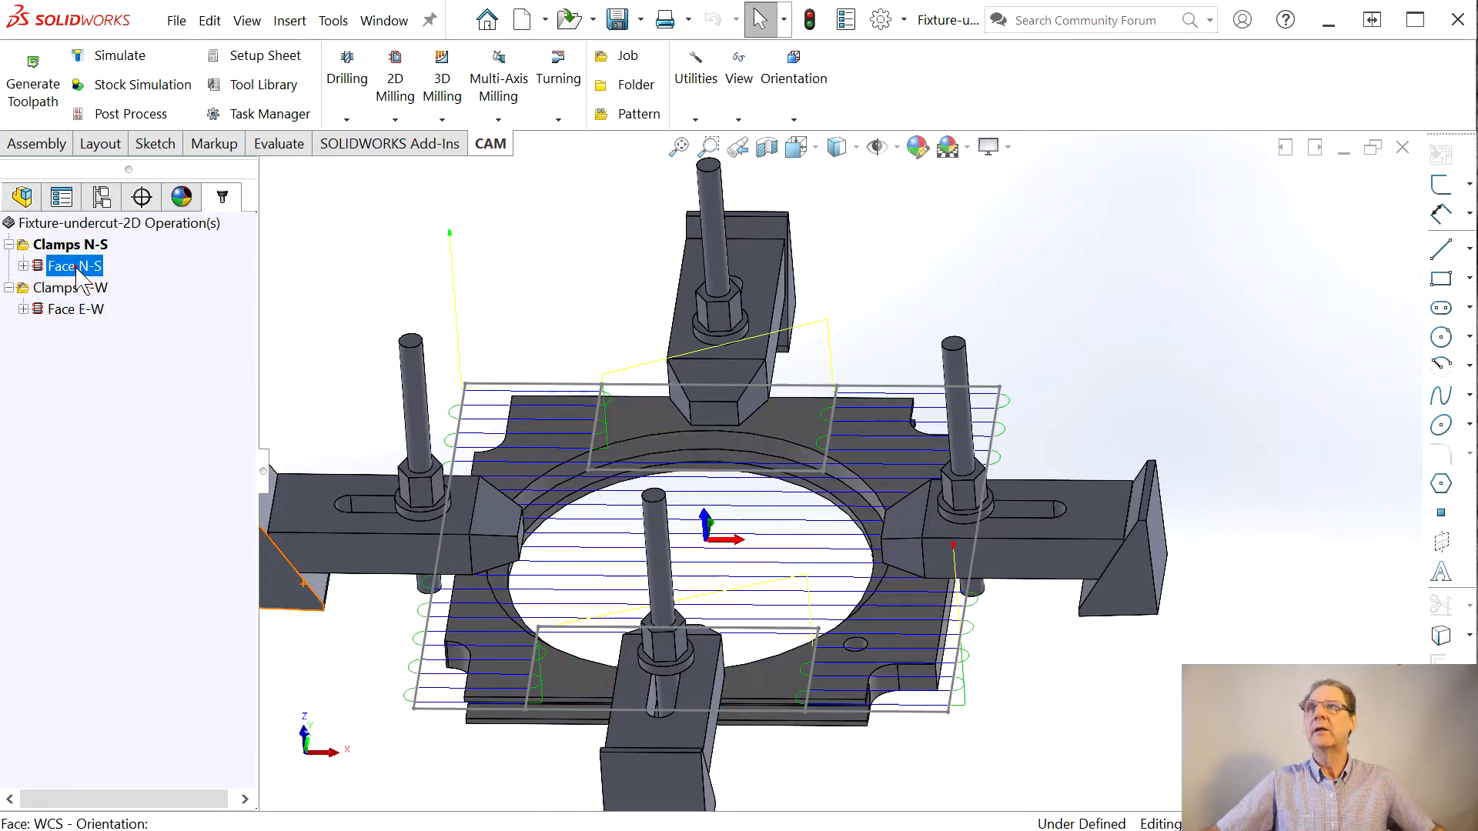
left_click(74, 312, "ctrl")
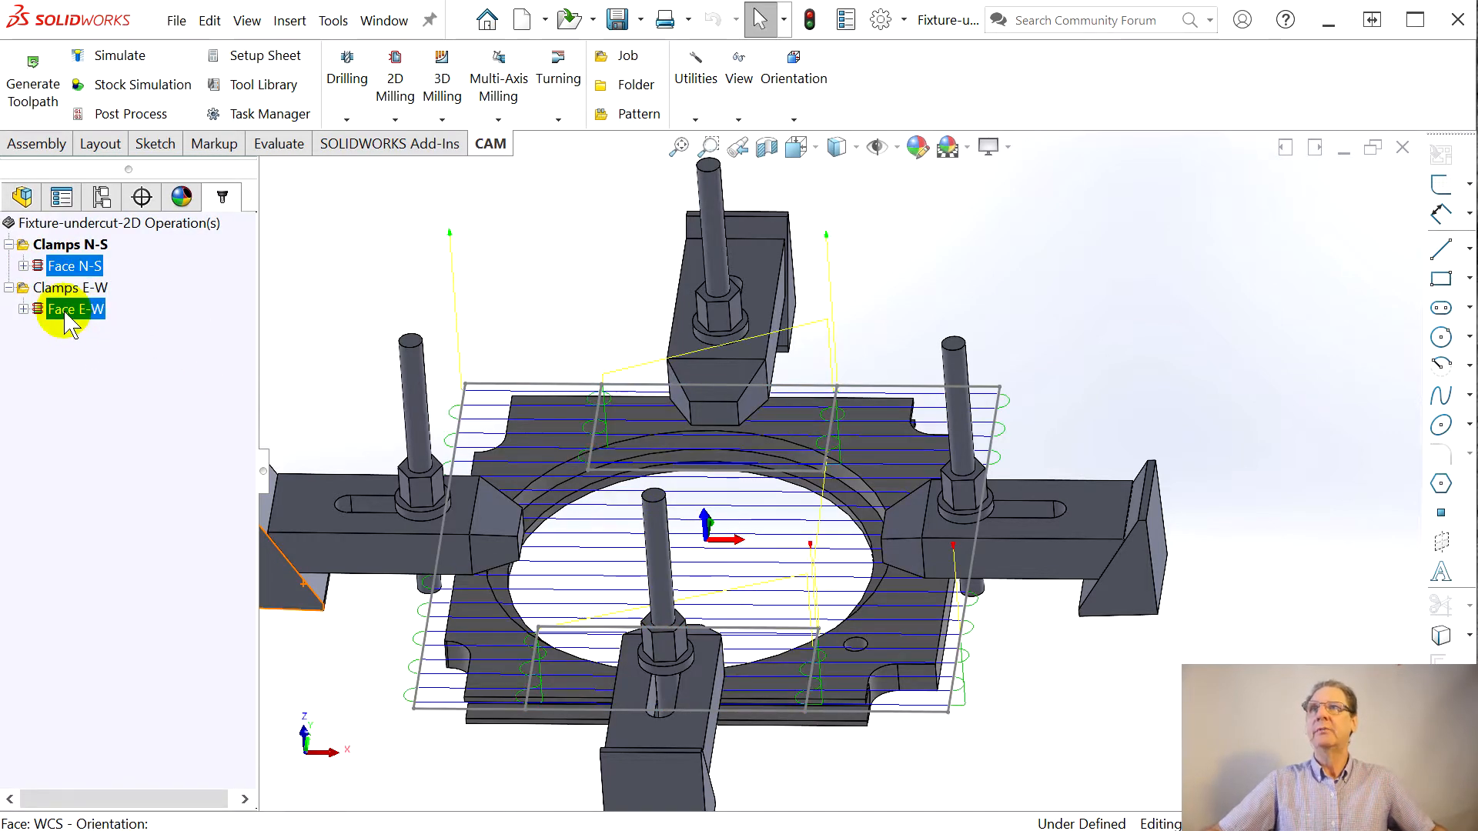
right_click(76, 313)
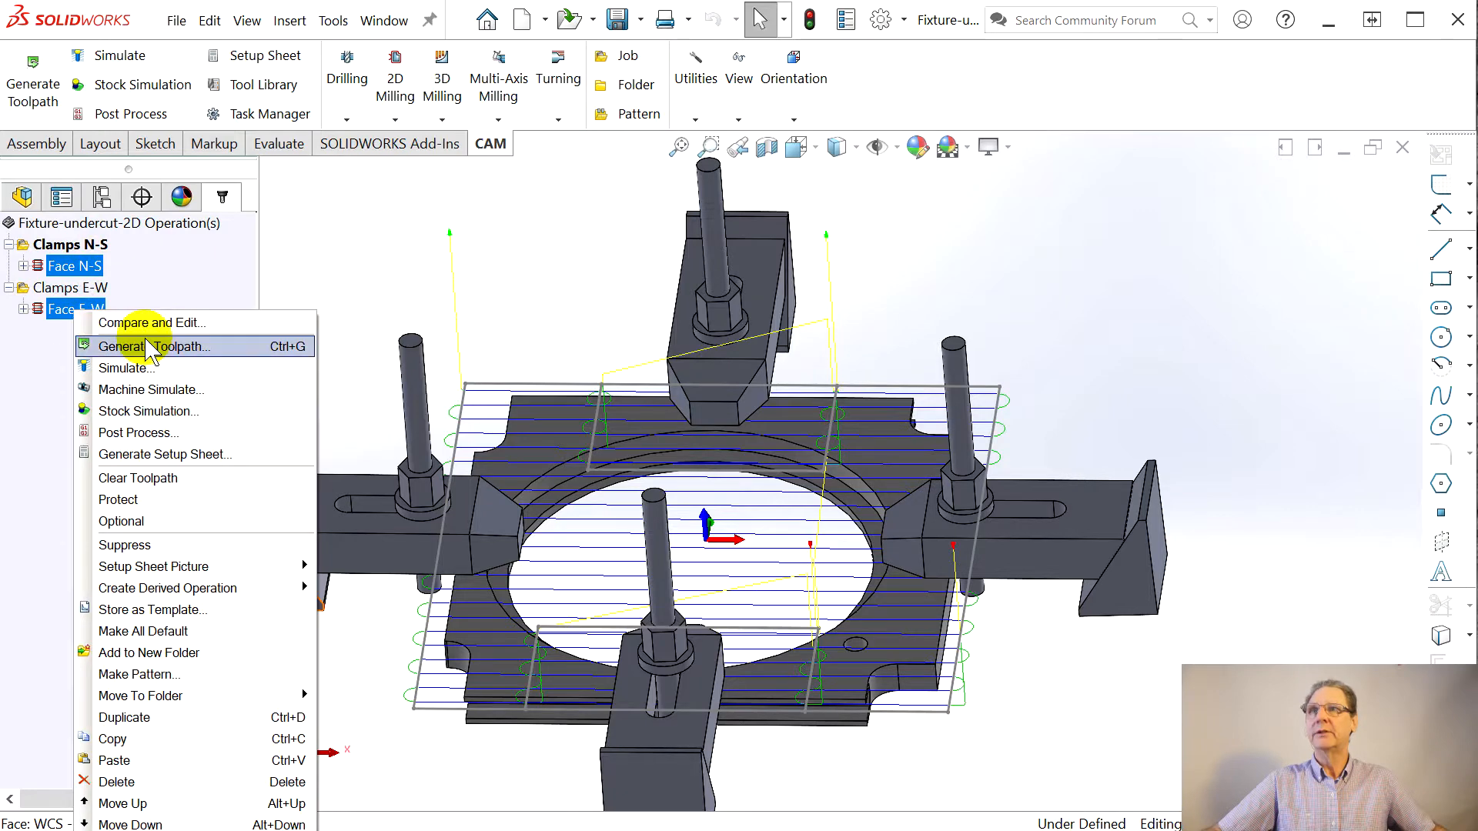
left_click(173, 412)
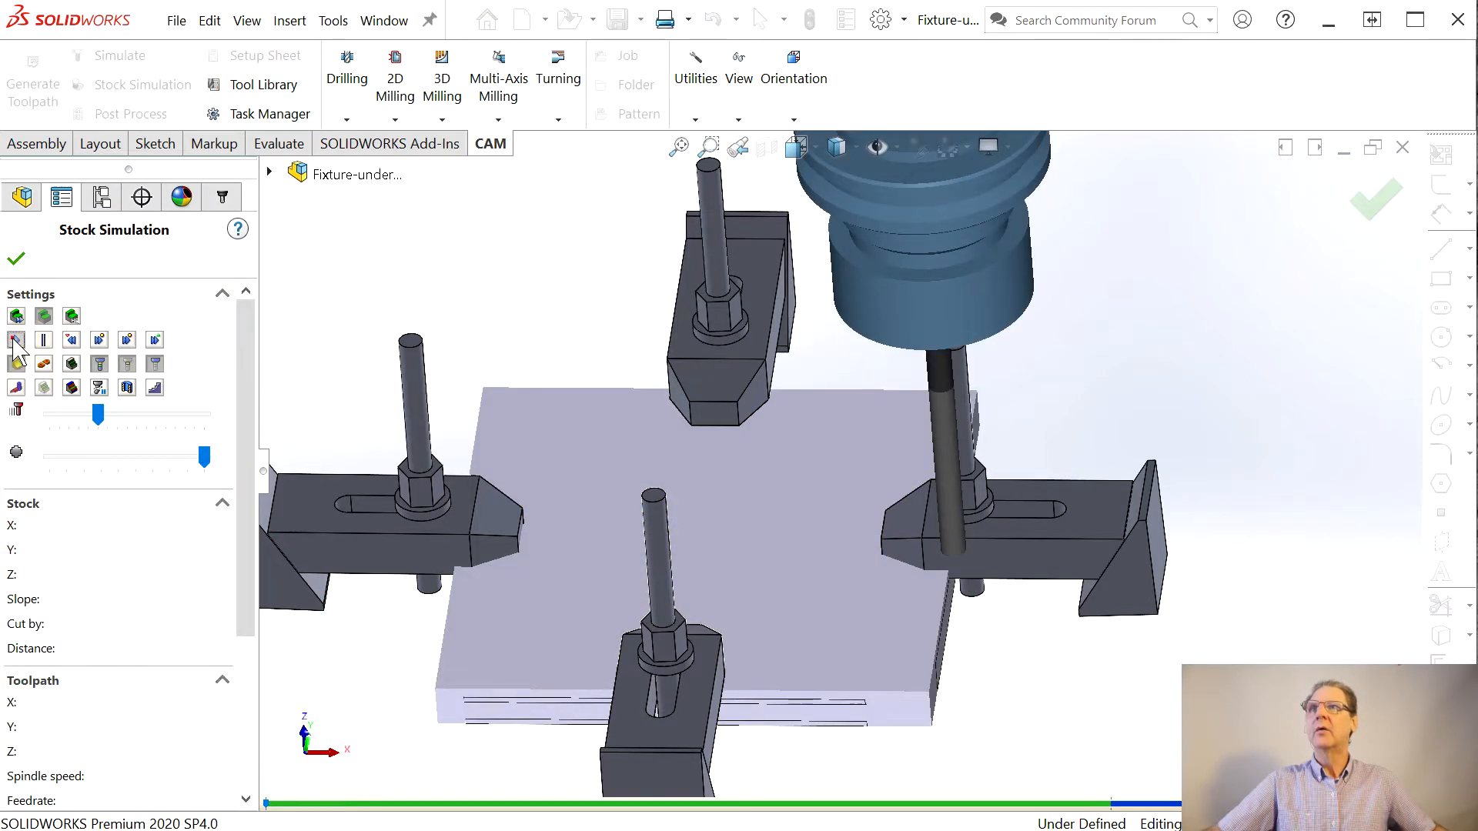
left_click(15, 340)
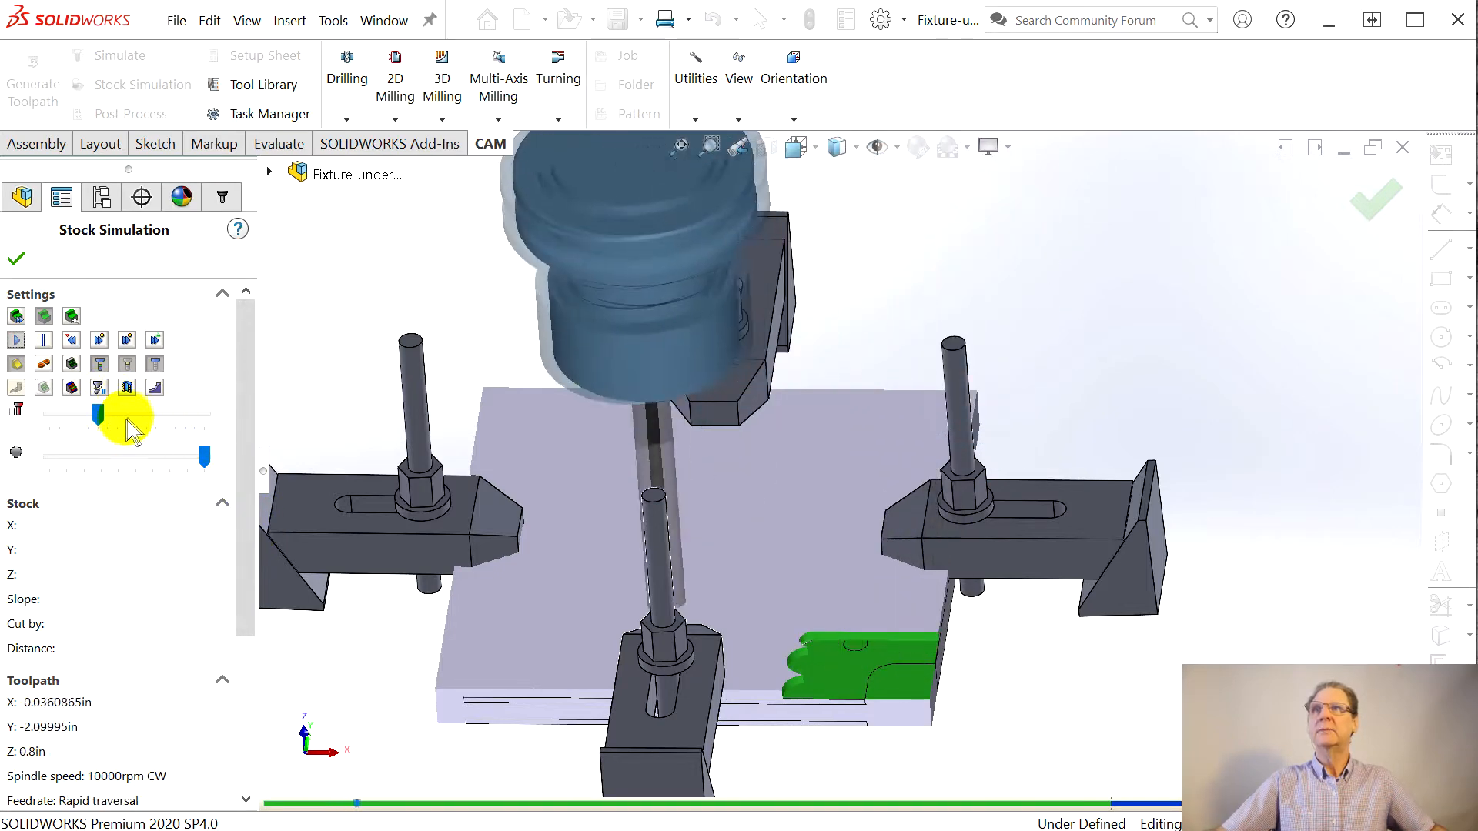
left_click(126, 419)
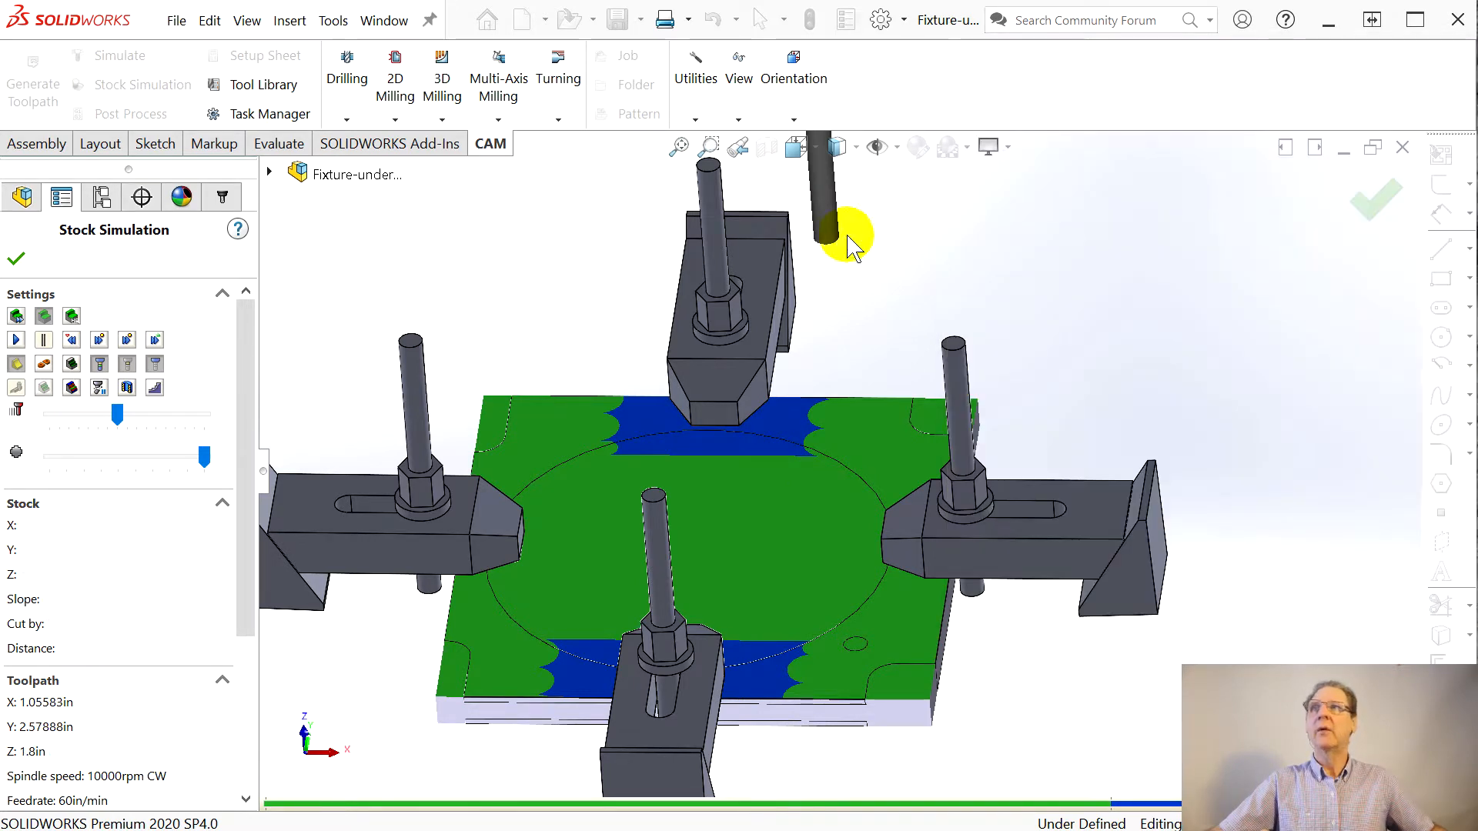
left_click(46, 364)
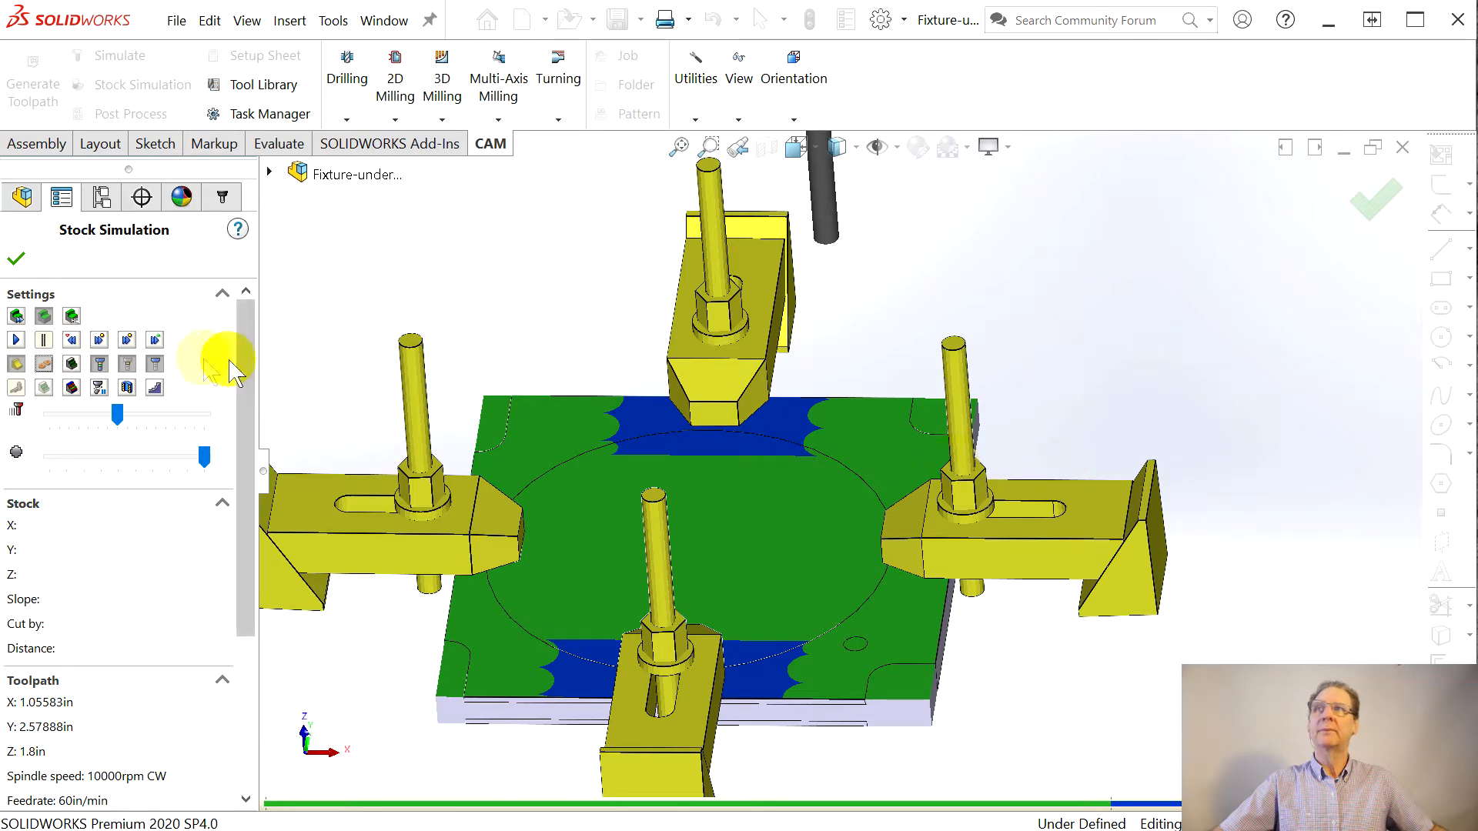
left_click(17, 259)
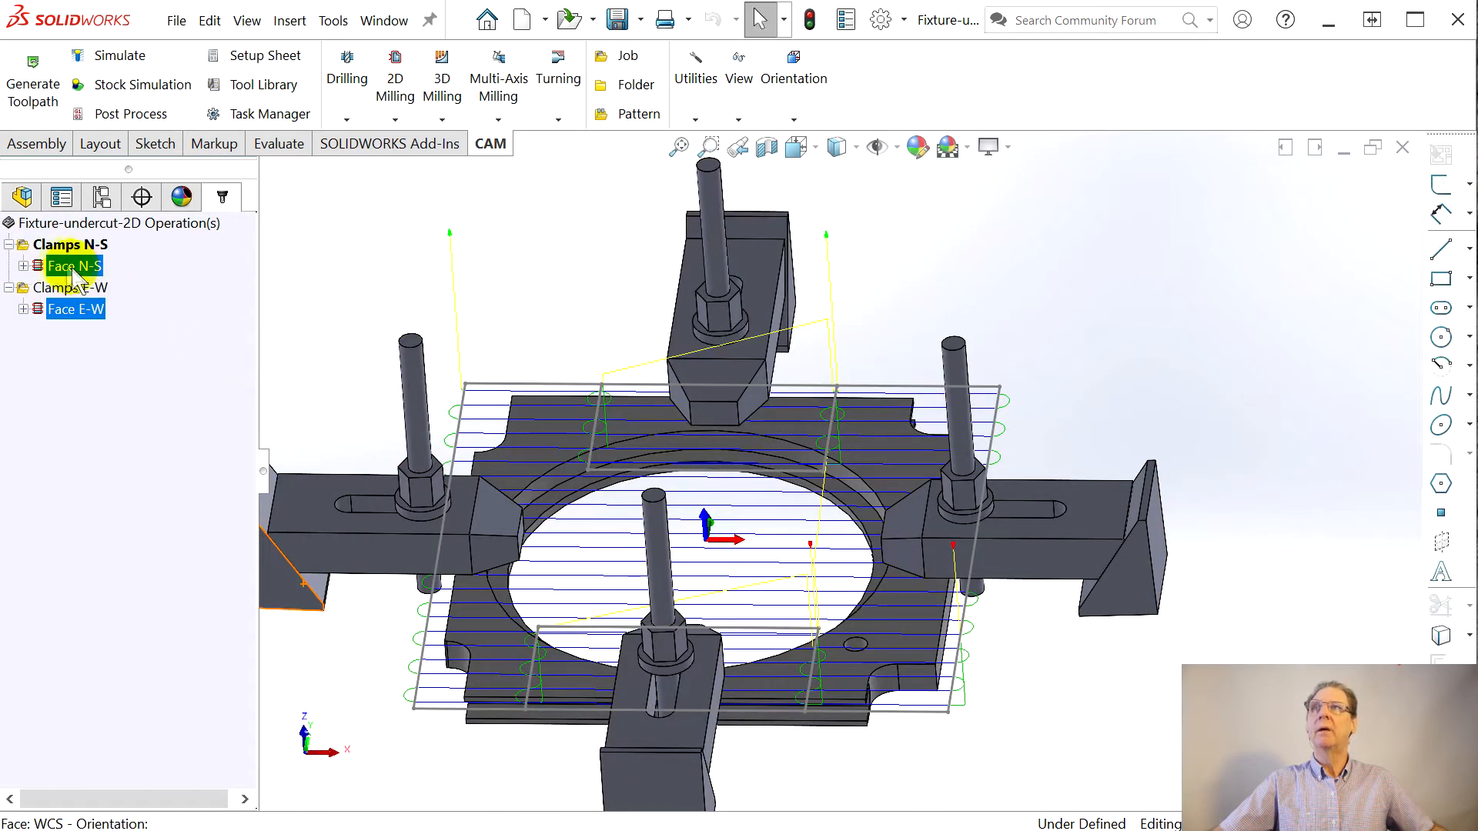
Step: Open the Clamps N-S job, highlight its fixture components one by one to see which clamps are included, and close it without changes
left_click(61, 245)
right_click(61, 247)
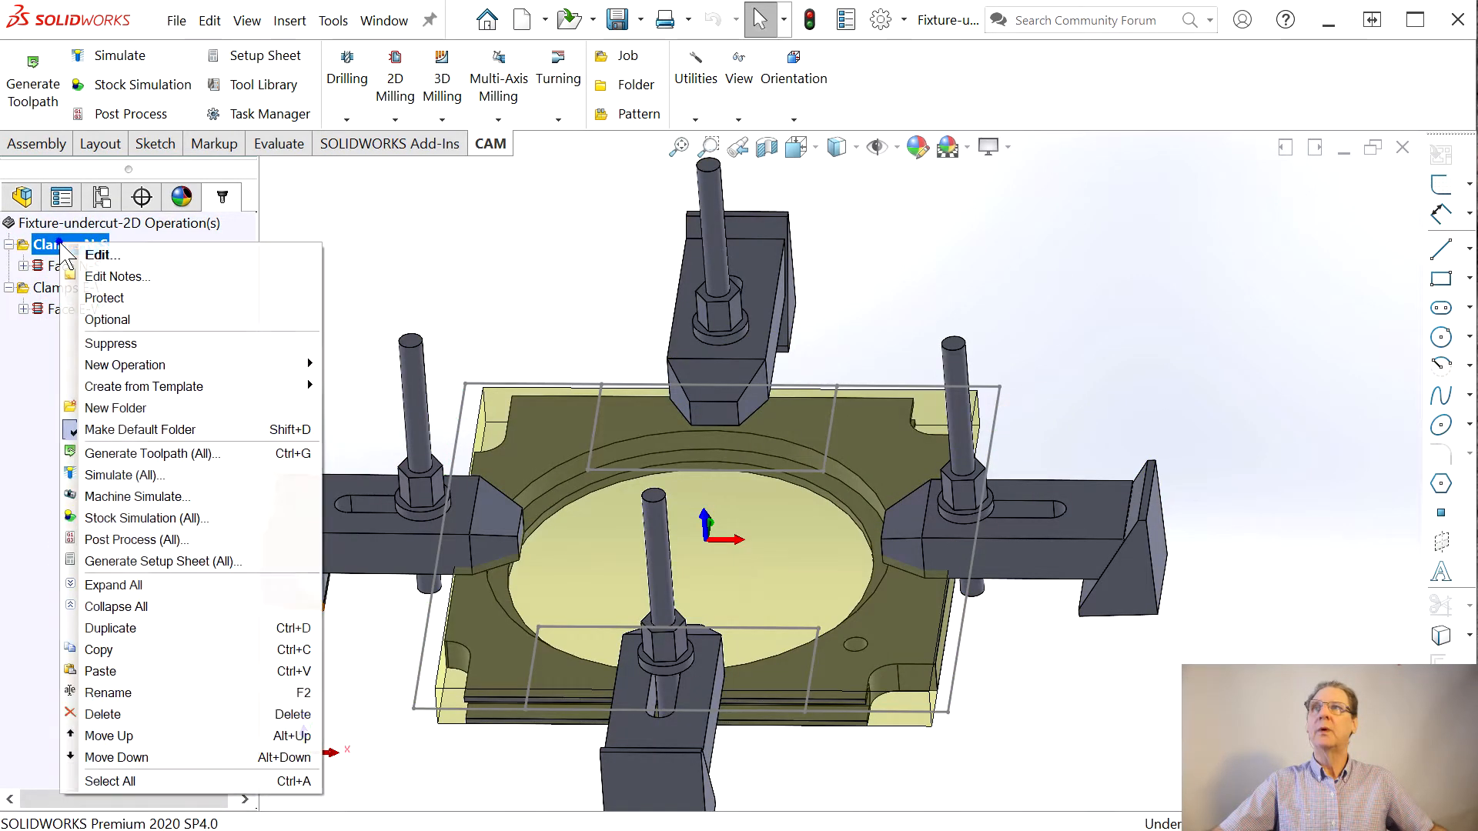
left_click(85, 256)
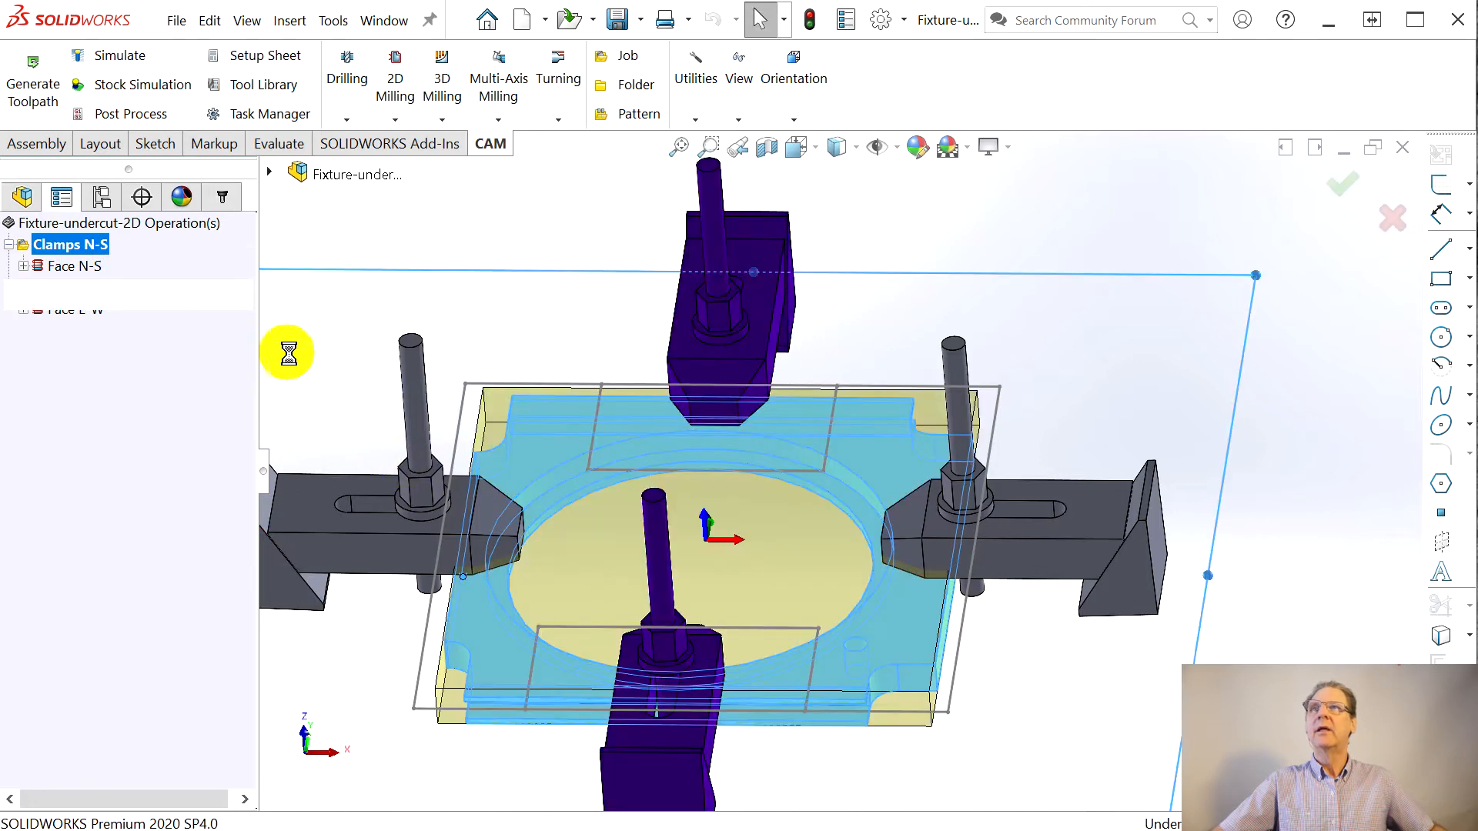
left_click_drag(250, 369, 268, 565)
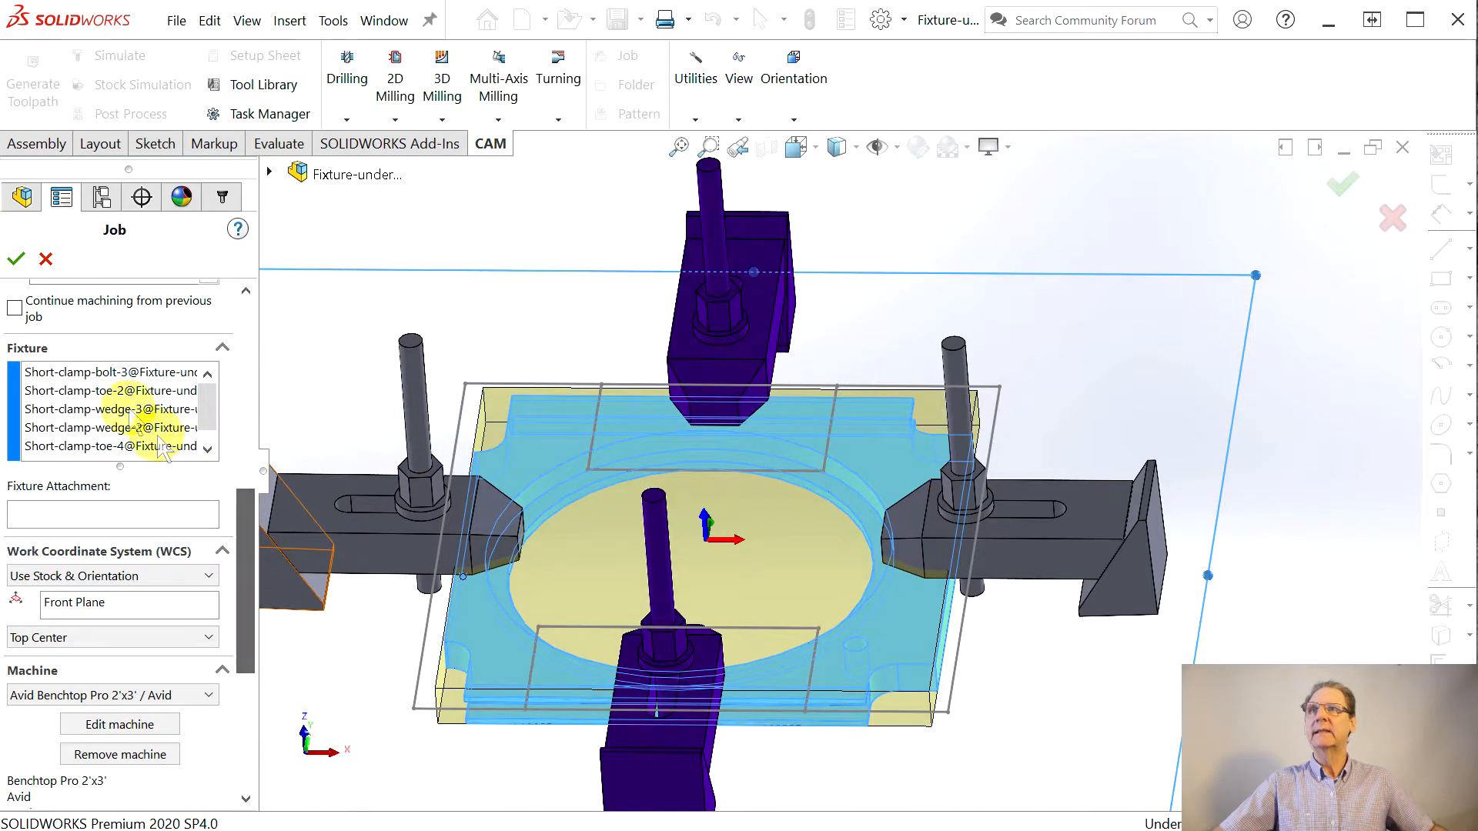
left_click(105, 410)
left_click(106, 428)
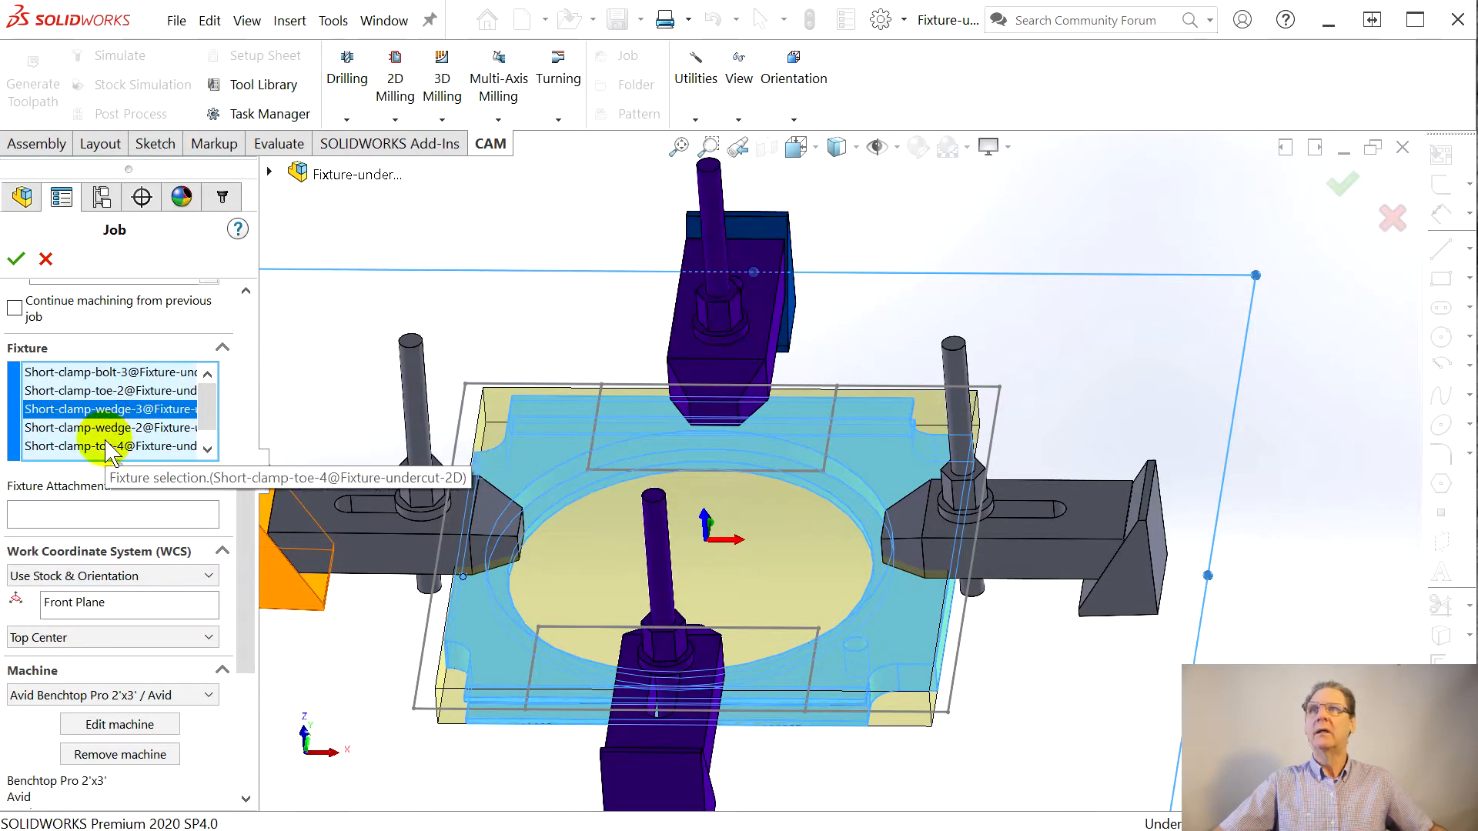
left_click(112, 448)
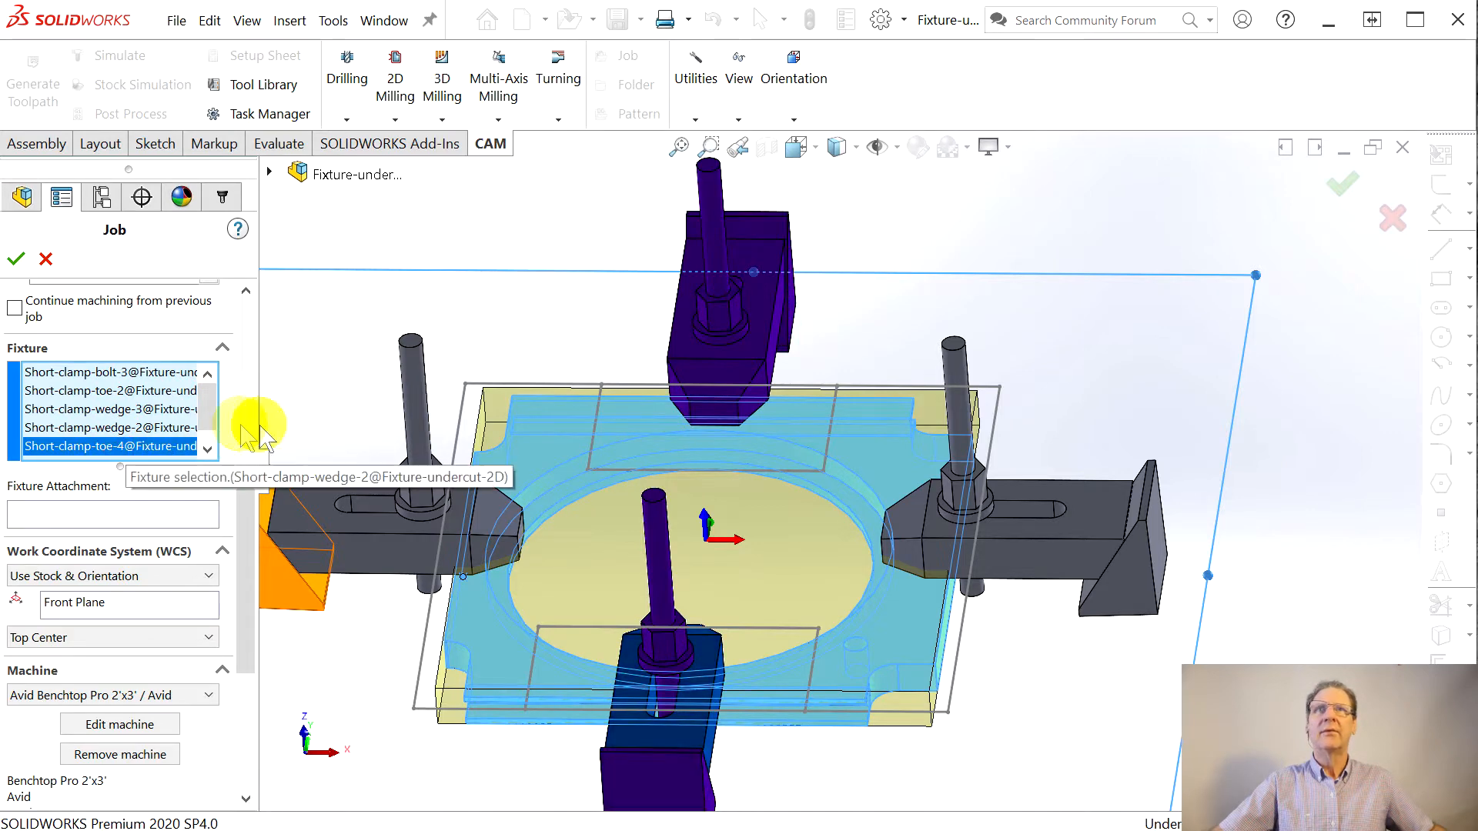
left_click(135, 389)
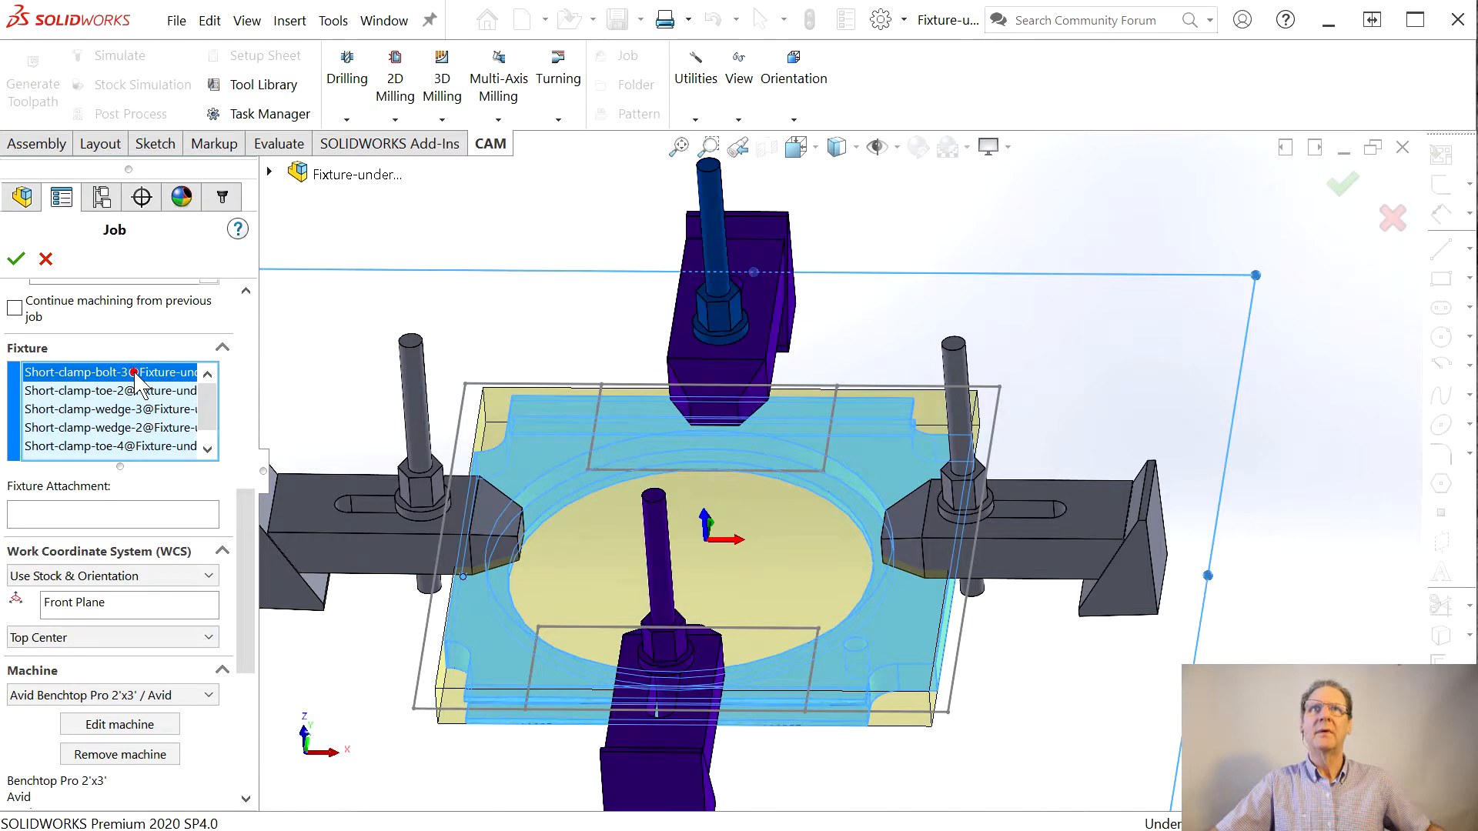
left_click(132, 428)
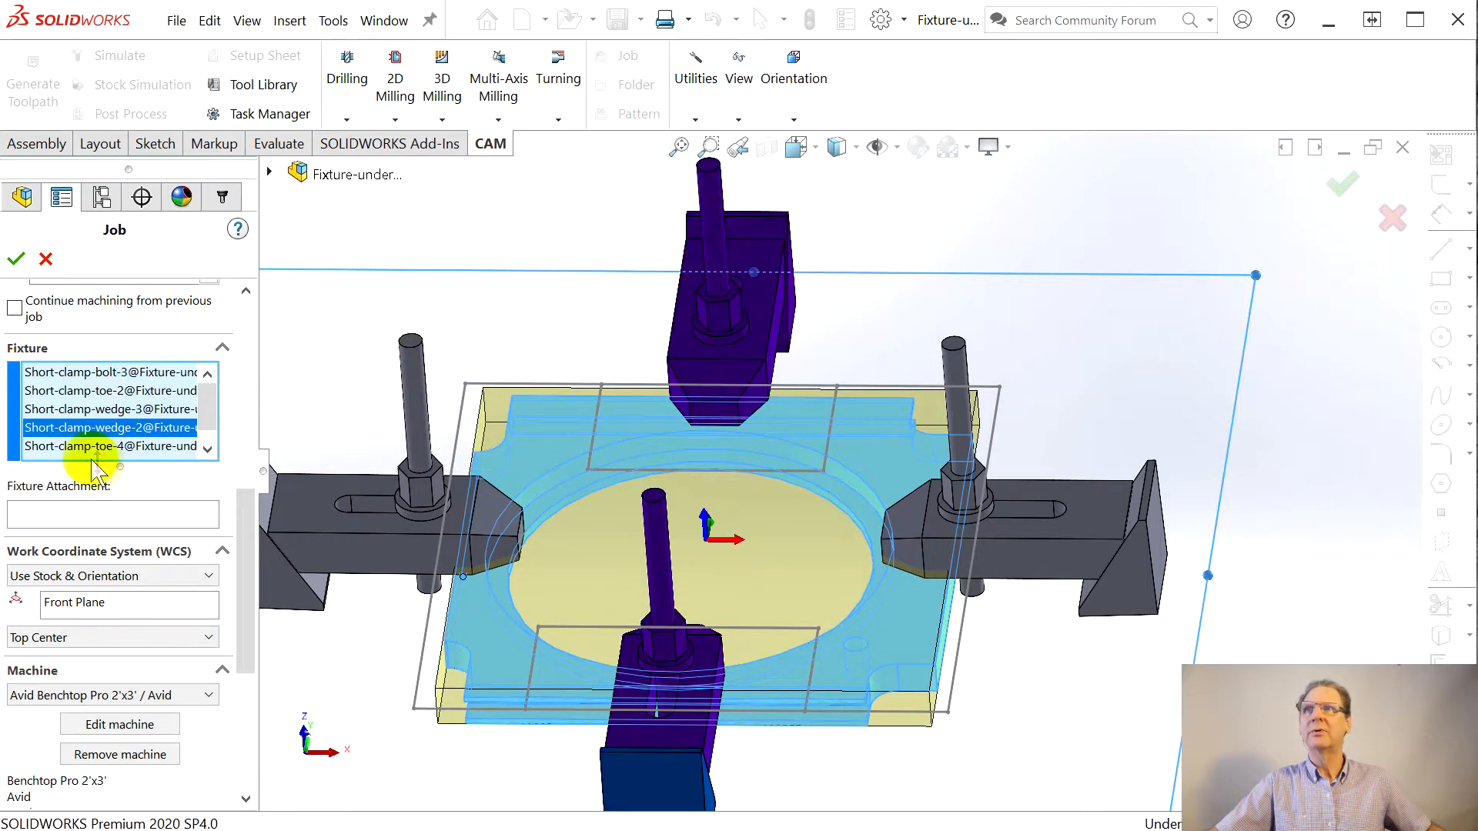
left_click(126, 391)
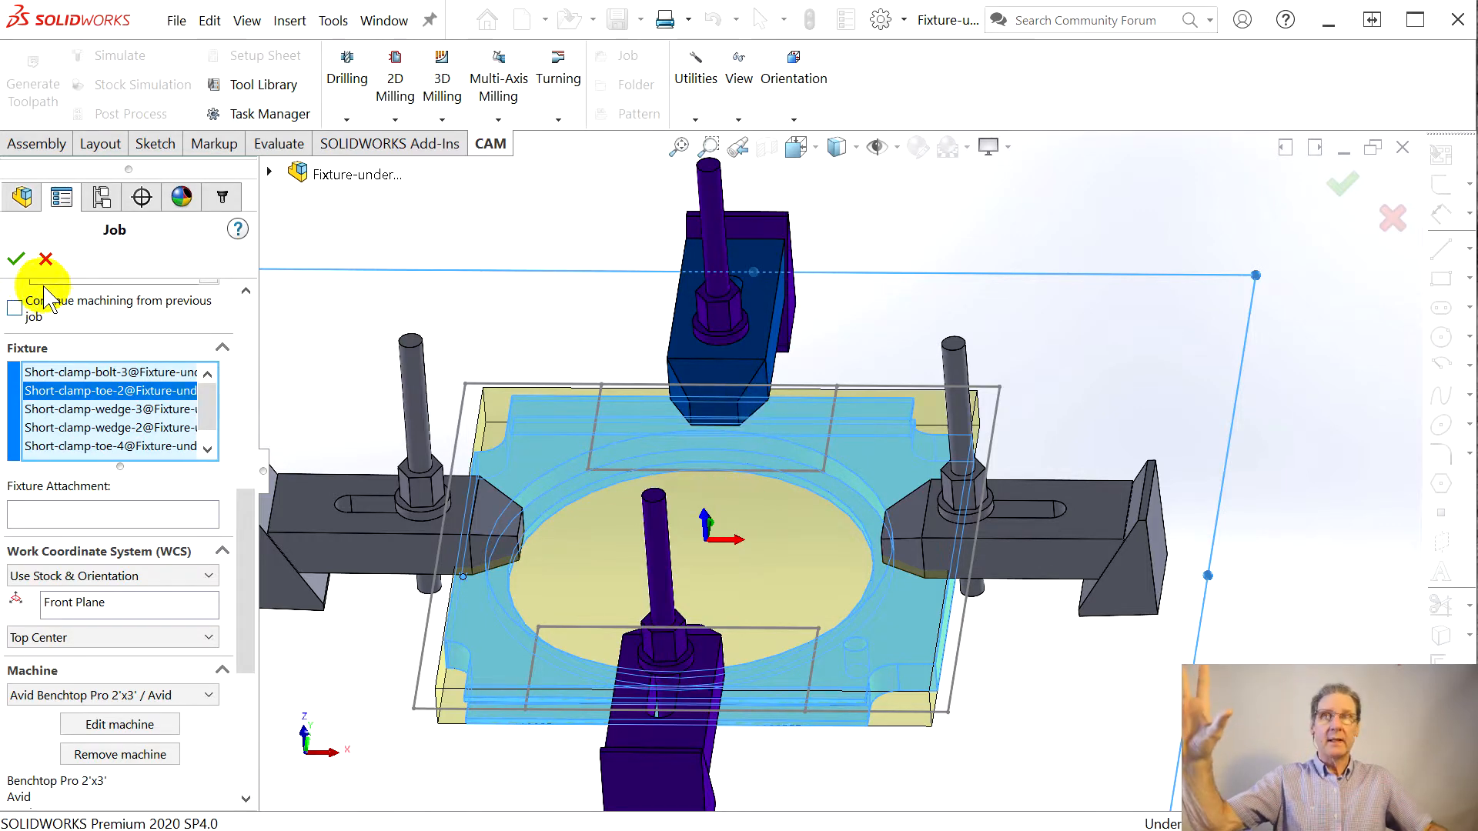
left_click(46, 260)
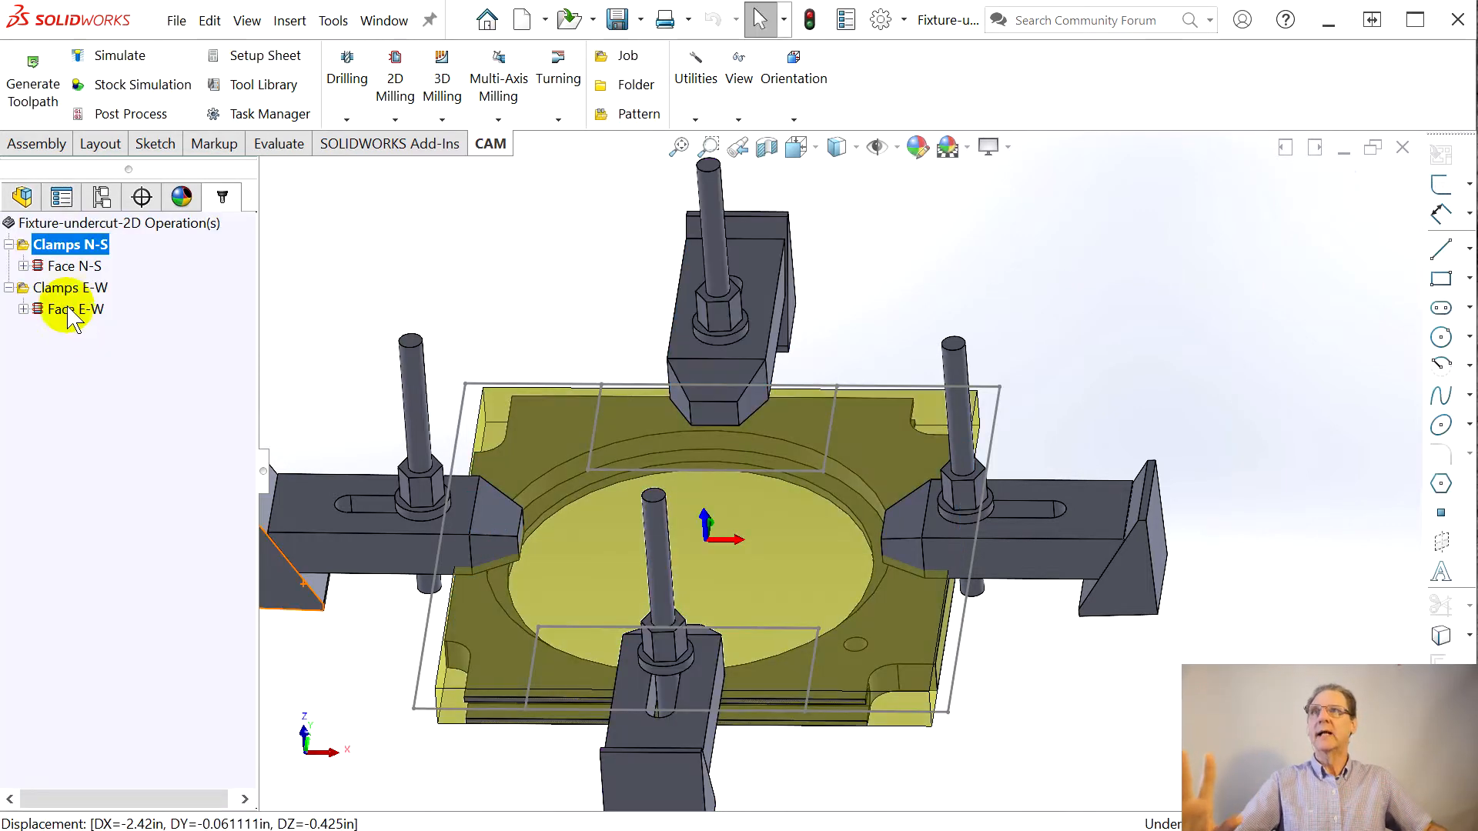
Step: Open the Clamps E-W job to inspect its model, stock and fixture clamps, and close it without changes
right_click(67, 286)
left_click(100, 299)
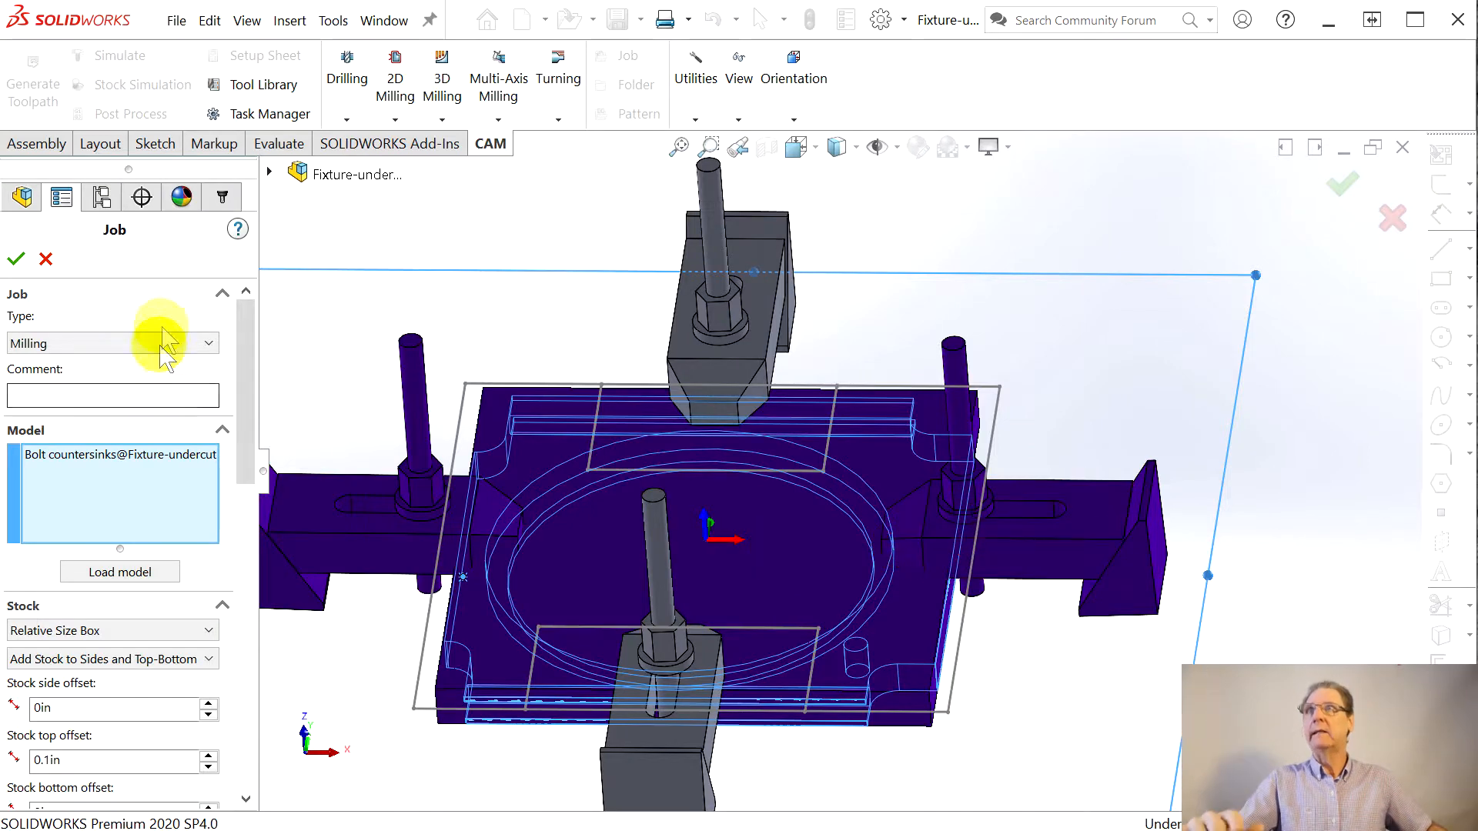
left_click(46, 260)
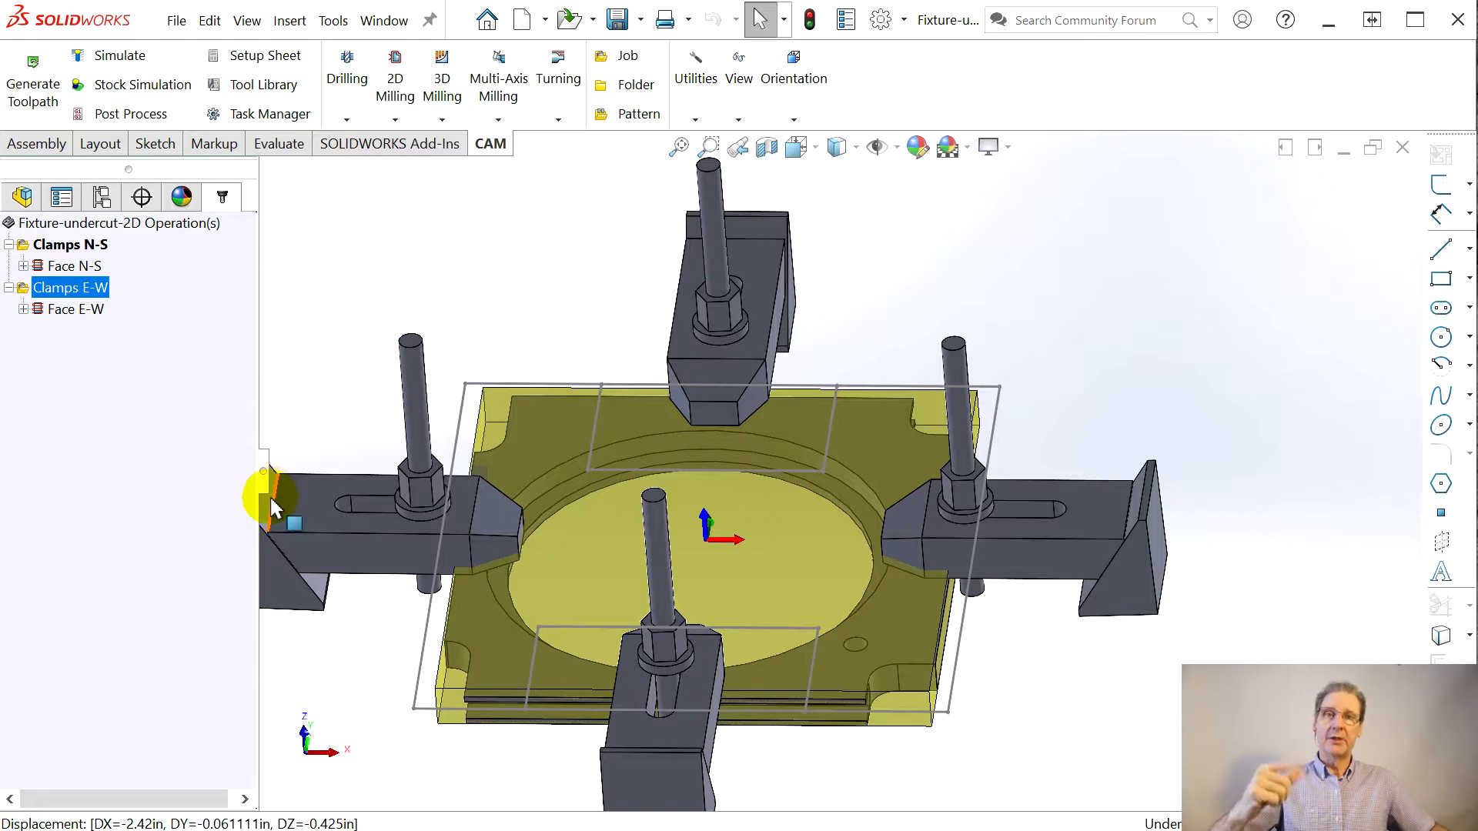
Step: Run a stock simulation of the Clamps N-S and Clamps E-W jobs together with fixtures shown, and close the events log and simulation
left_click(71, 244)
left_click(71, 288, "ctrl")
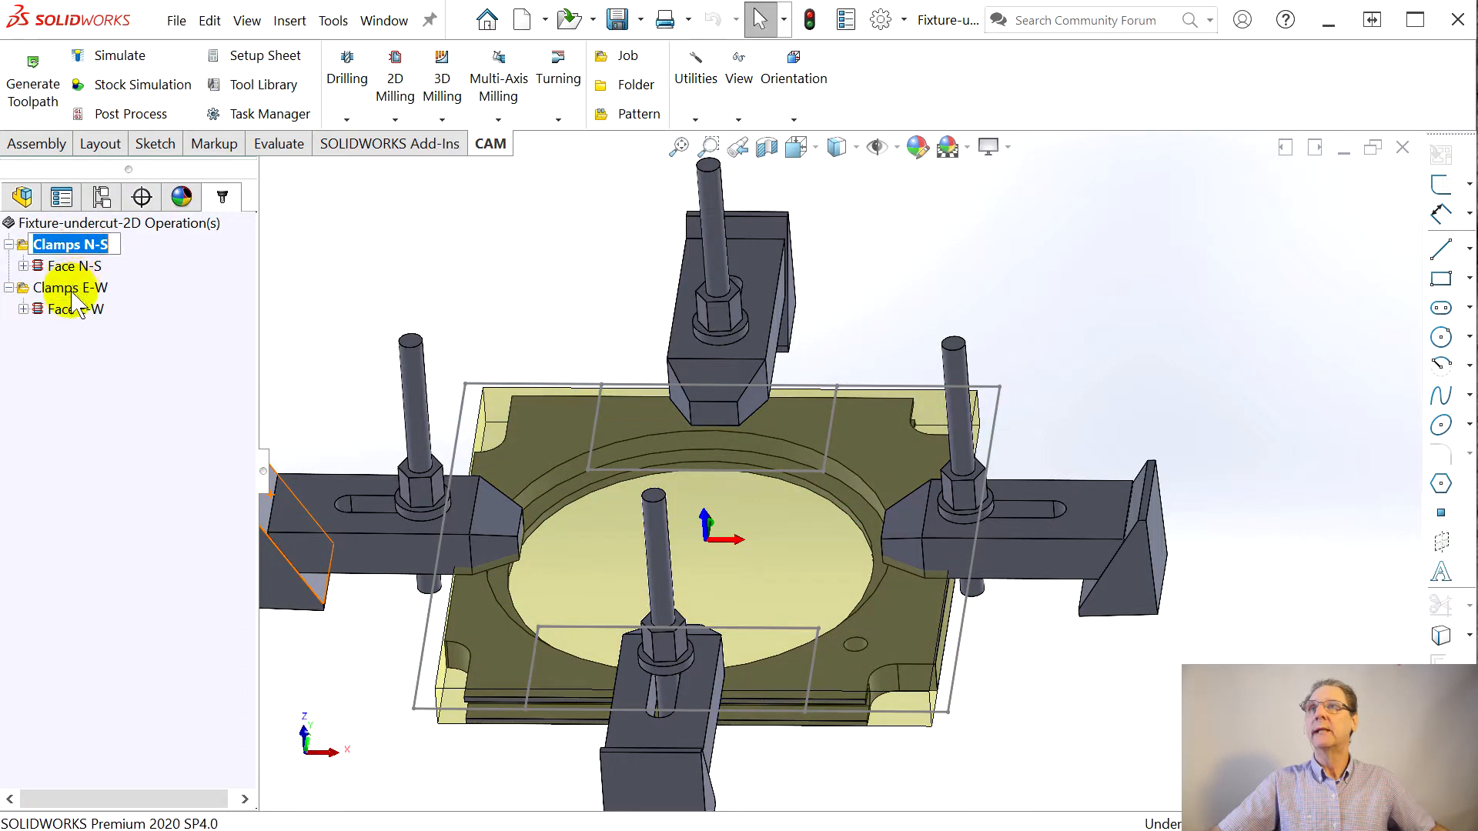
right_click(44, 293)
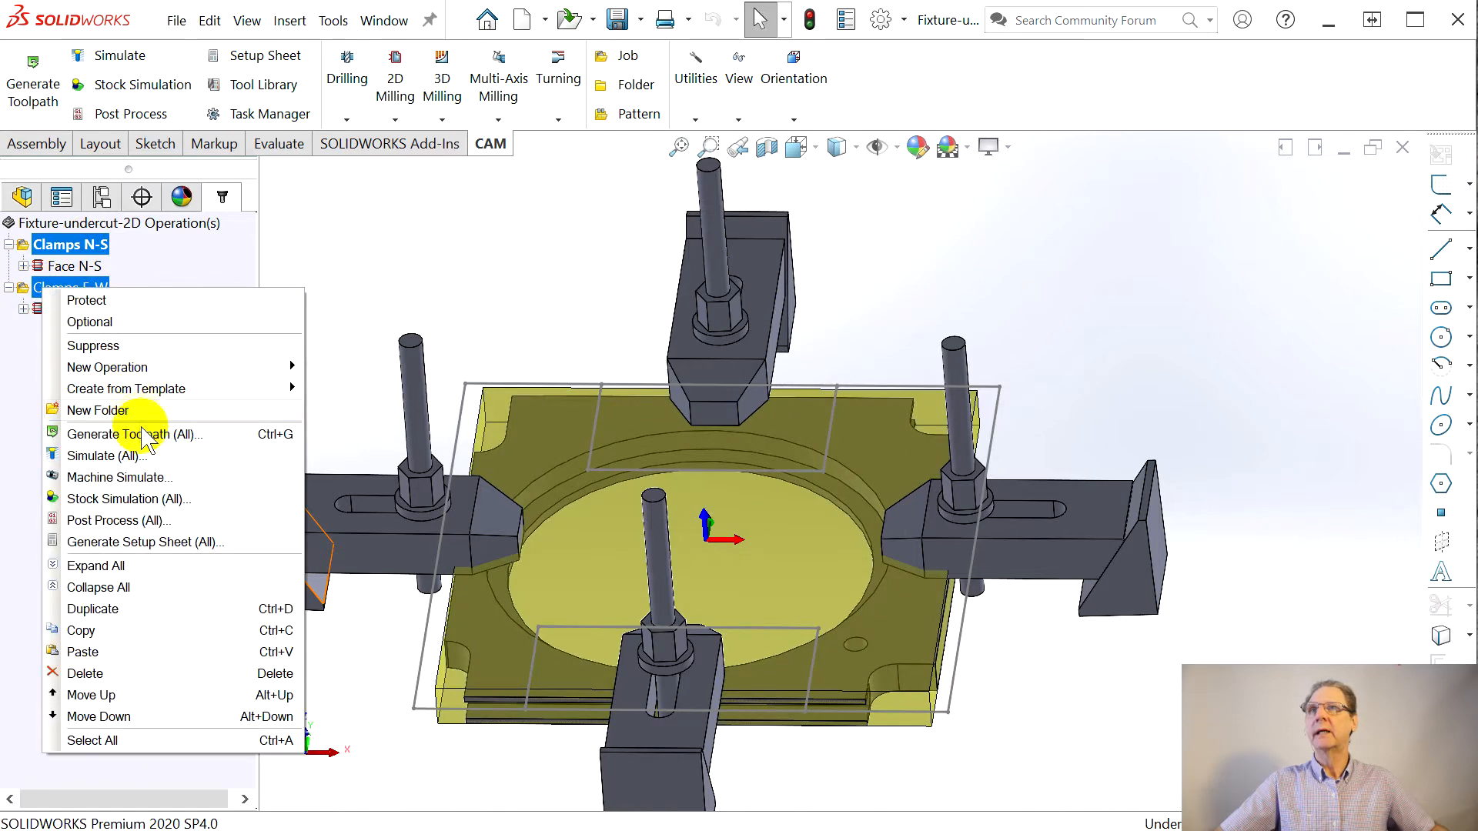
left_click(139, 498)
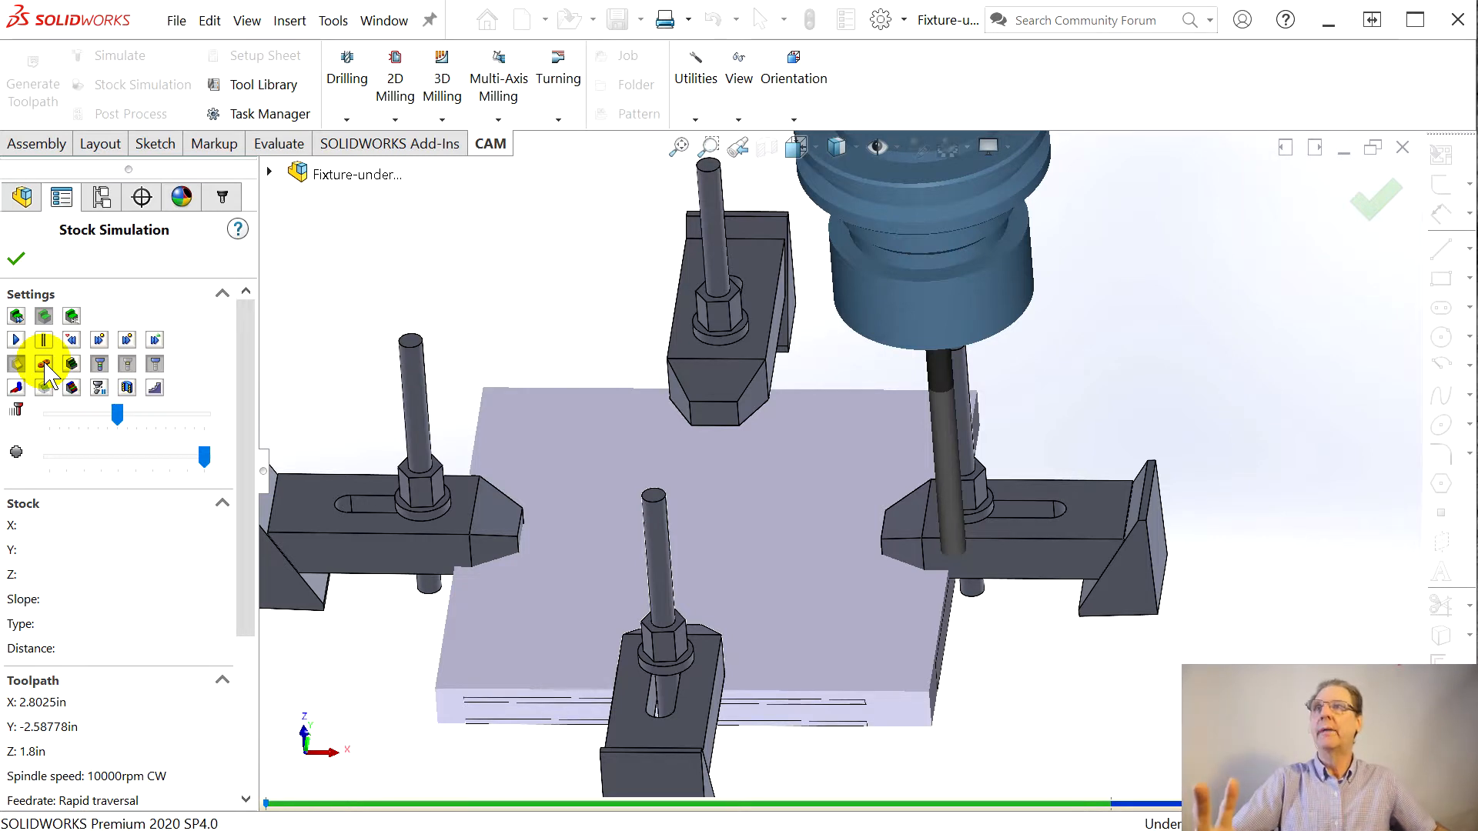
left_click(44, 363)
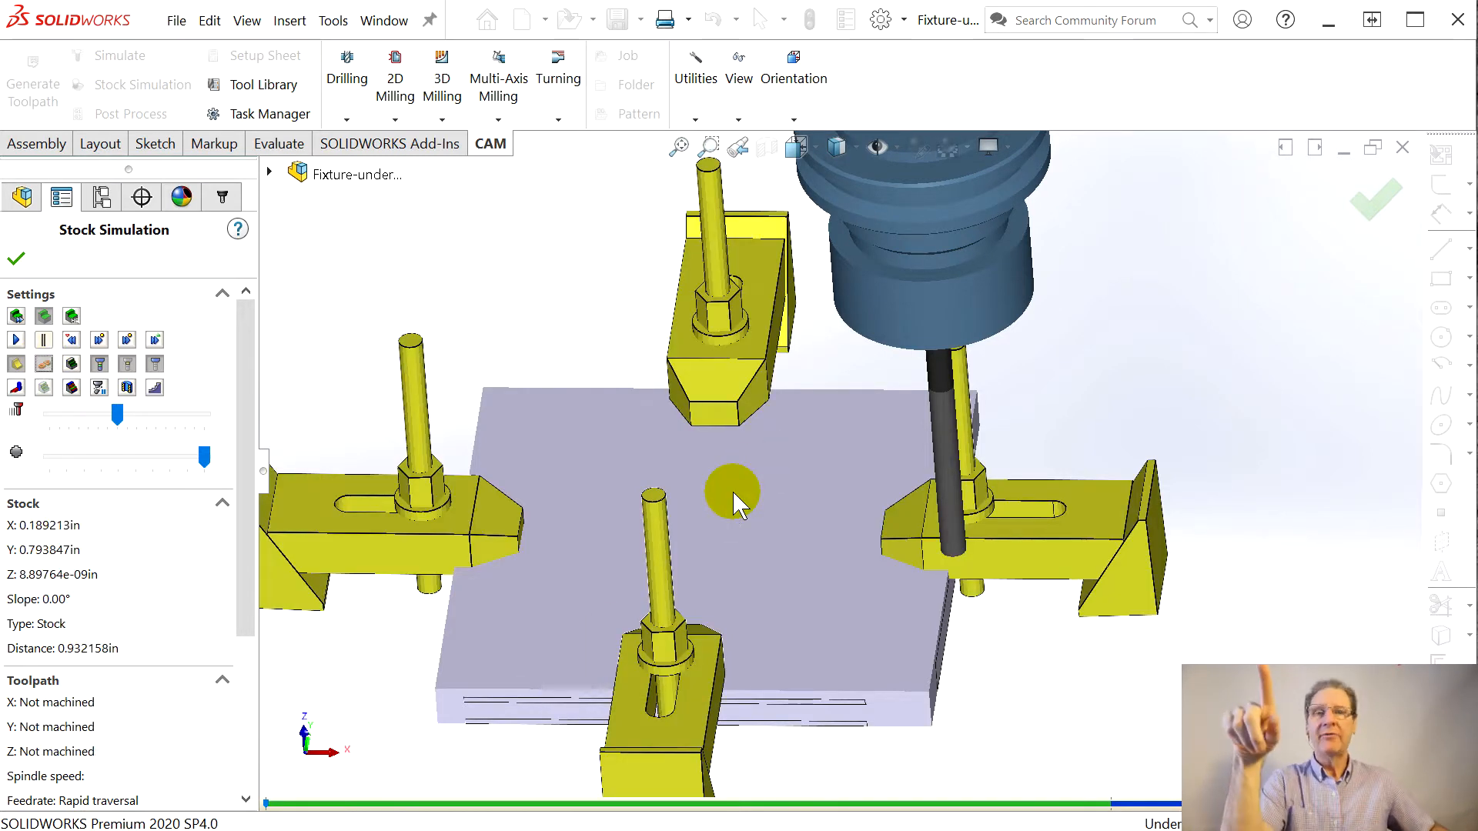
left_click(17, 340)
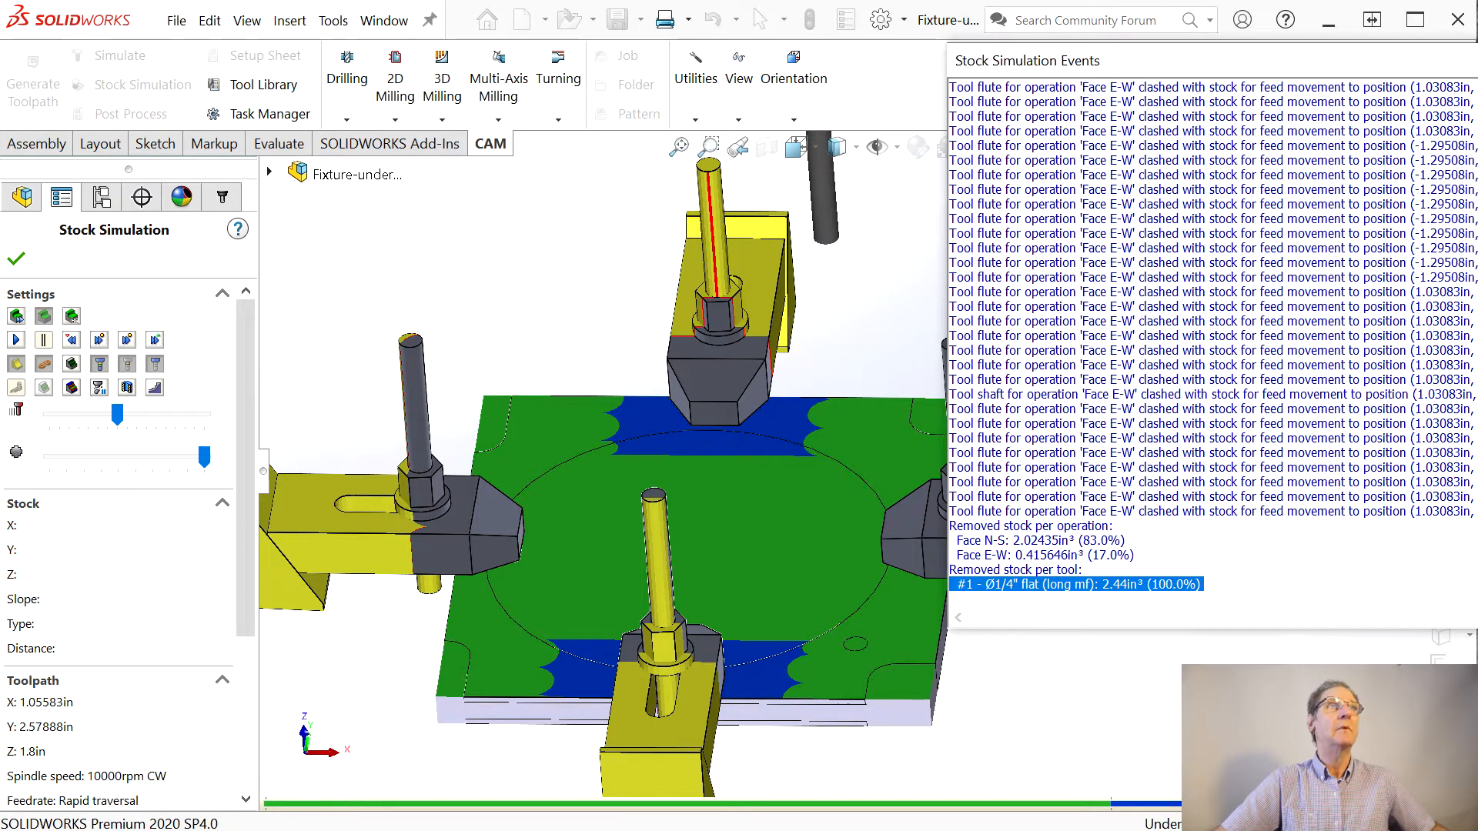
left_click(1475, 61)
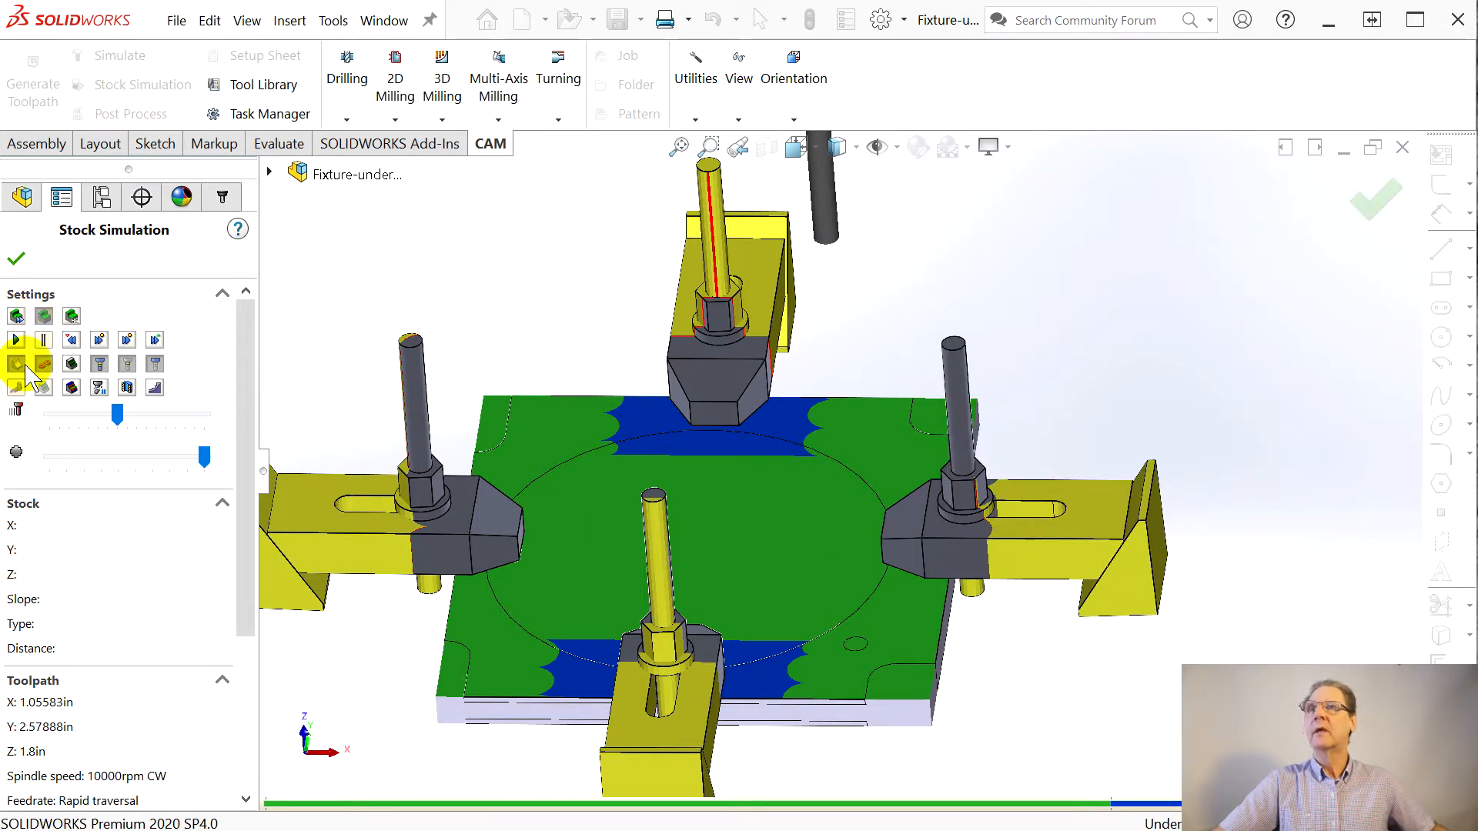
left_click(21, 265)
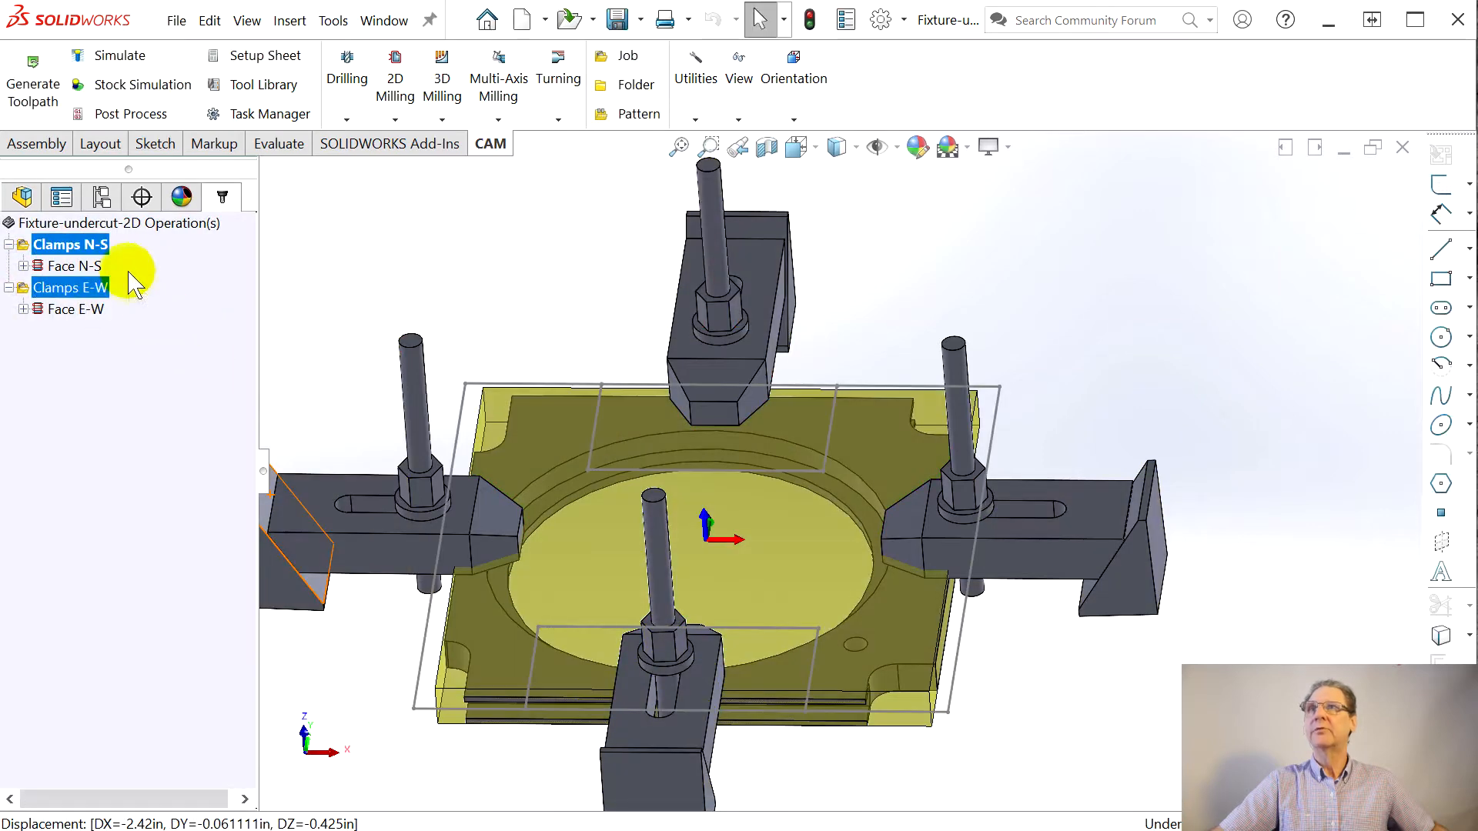
Step: Start the stock simulation for both clamp jobs again and check the fixture visibility options
right_click(77, 241)
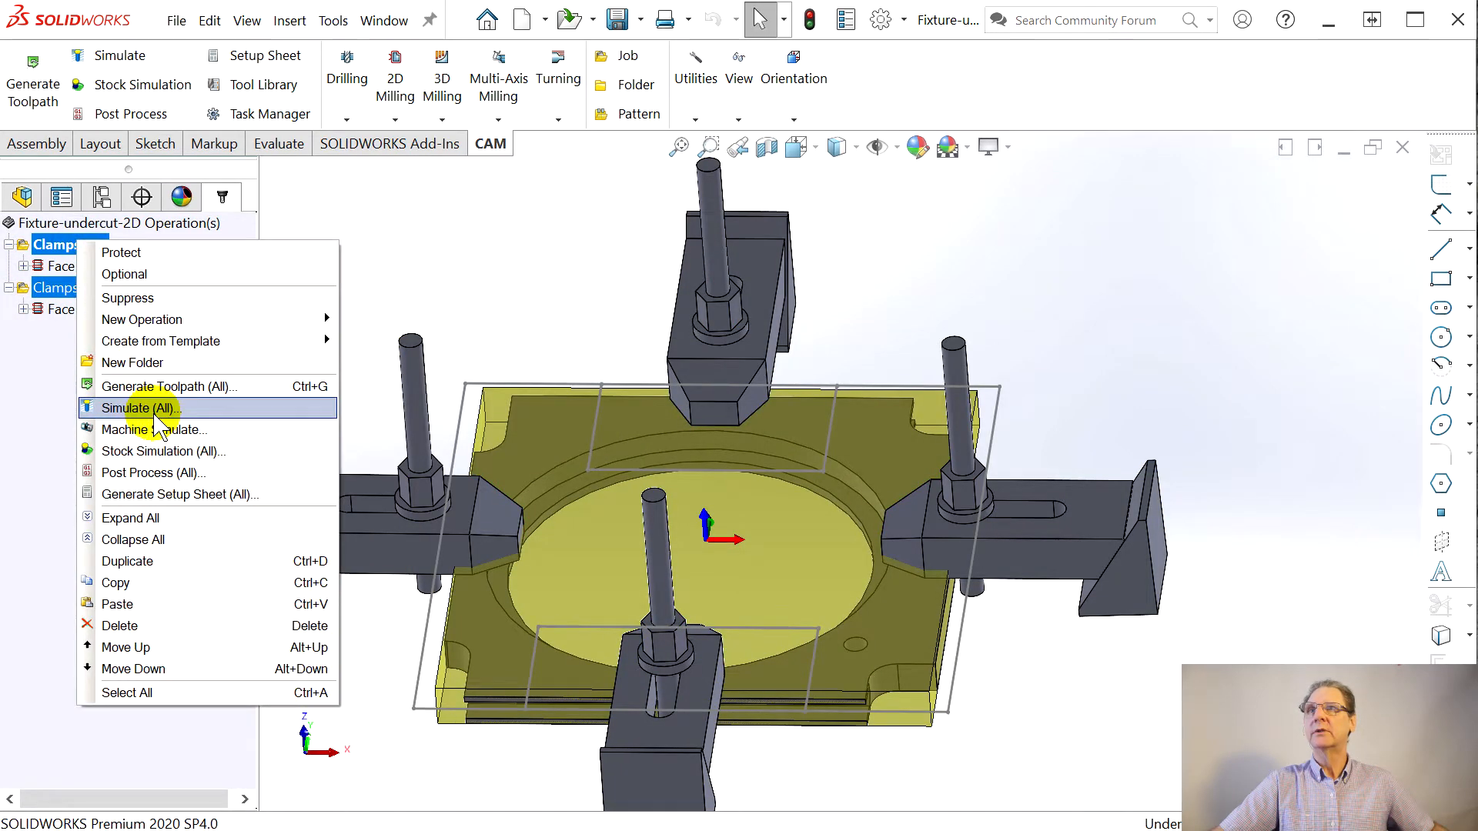
left_click(159, 452)
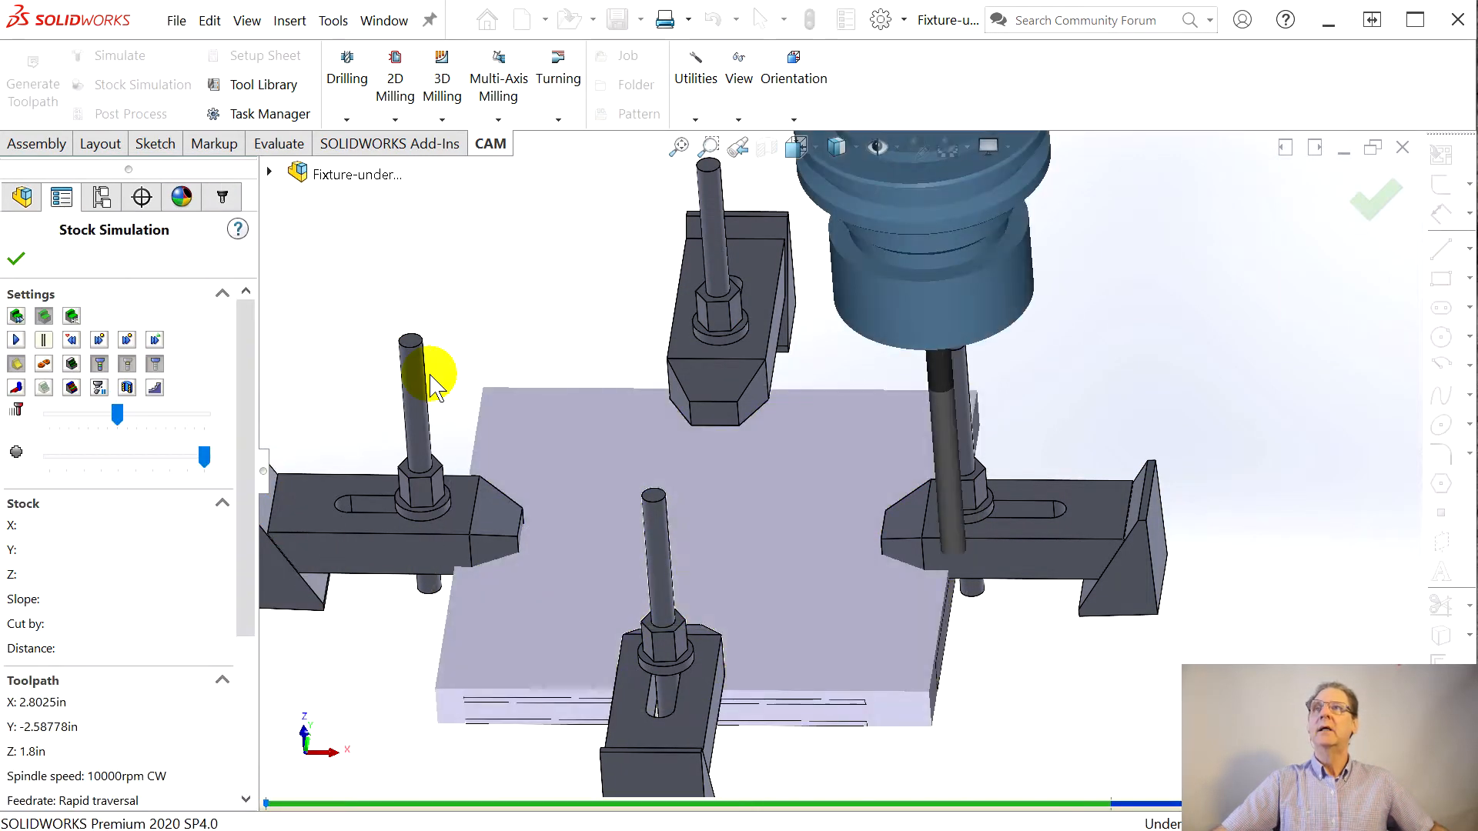
right_click(700, 463)
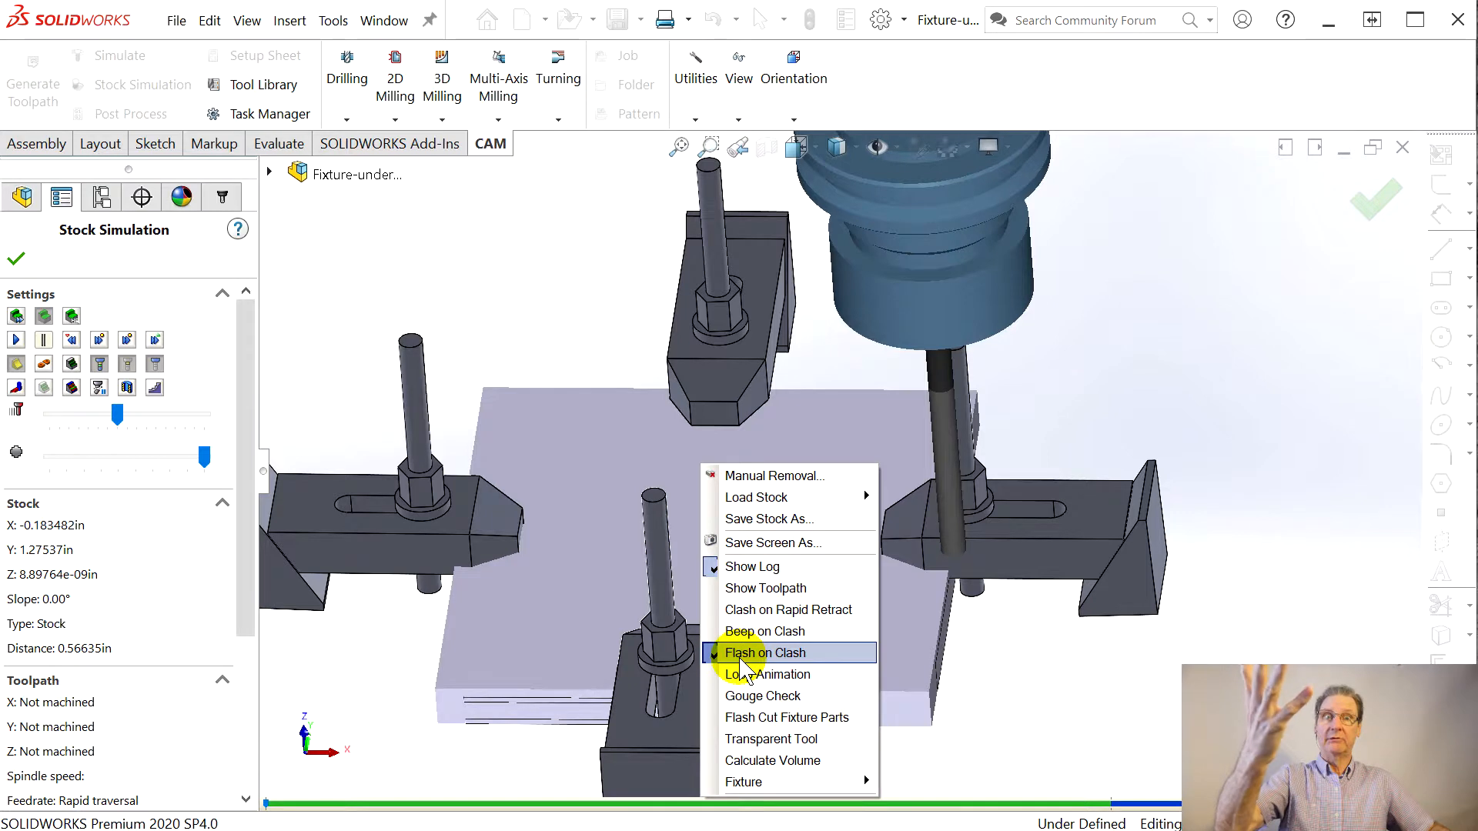
mouse_move(774, 784)
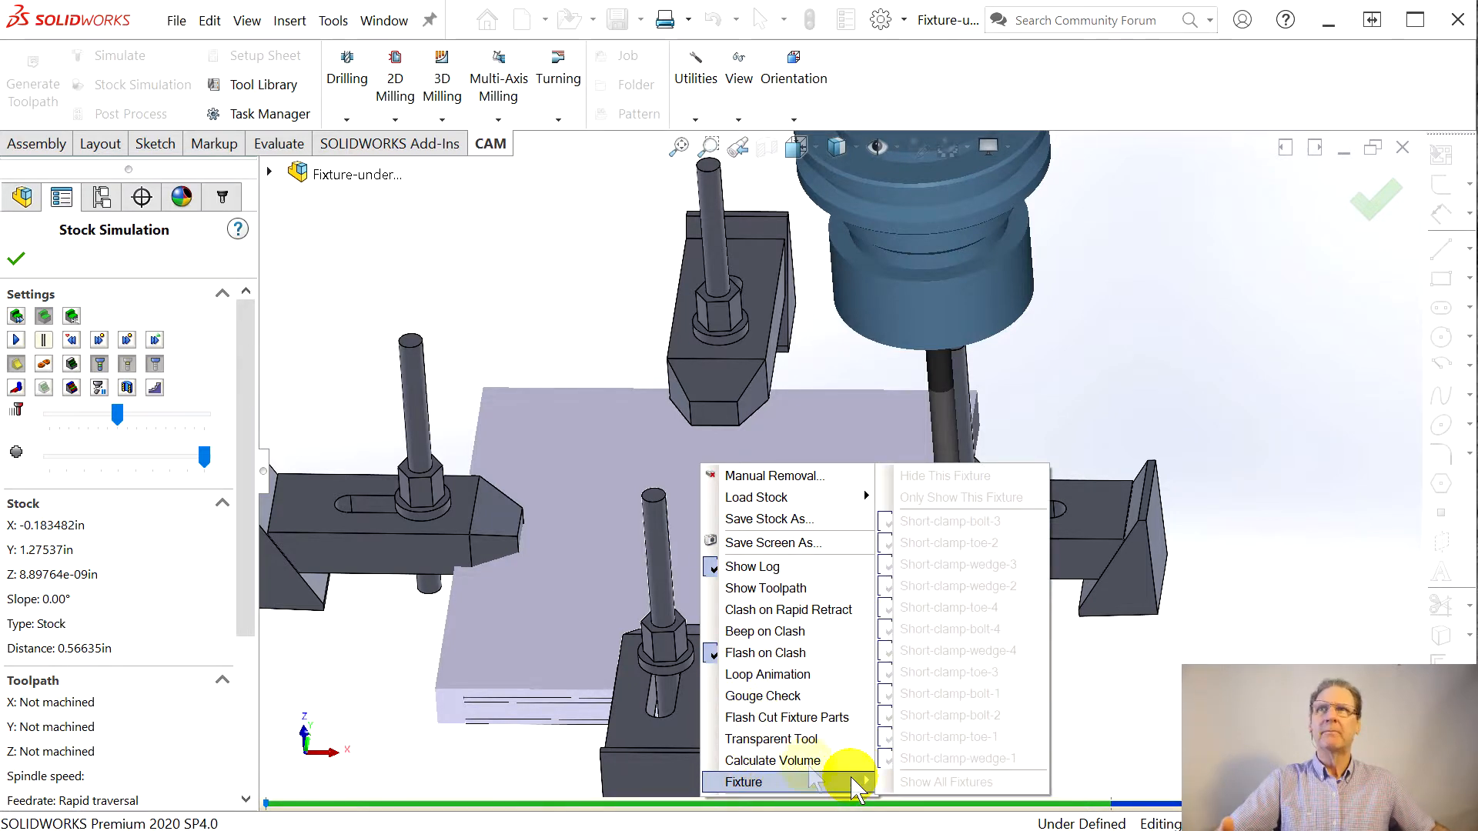
left_click(458, 263)
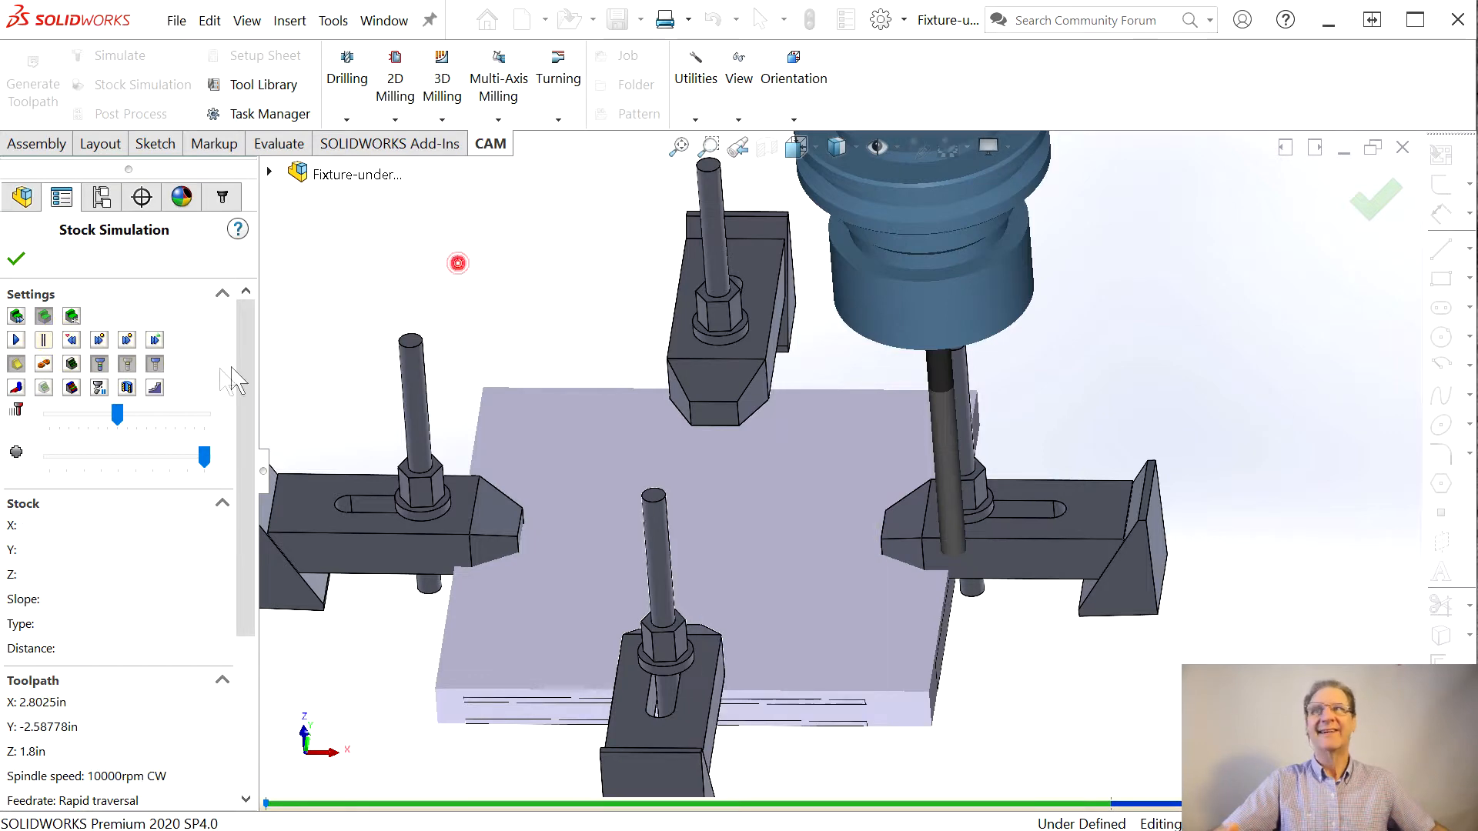
Step: Show the fixtures in the stock simulation and hide Short-clamp-wedge-1
left_click(44, 363)
right_click(831, 524)
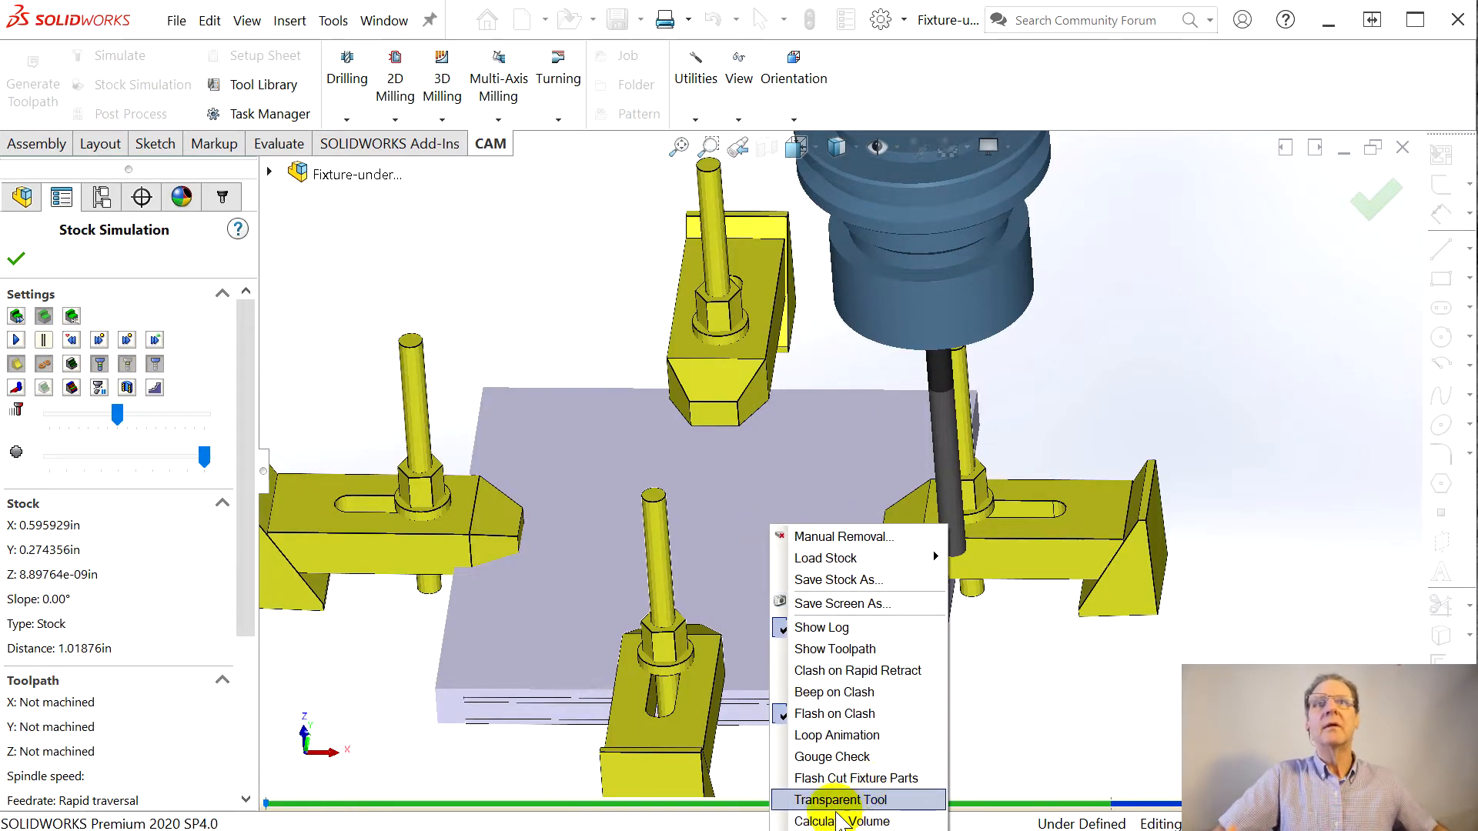
right_click(574, 337)
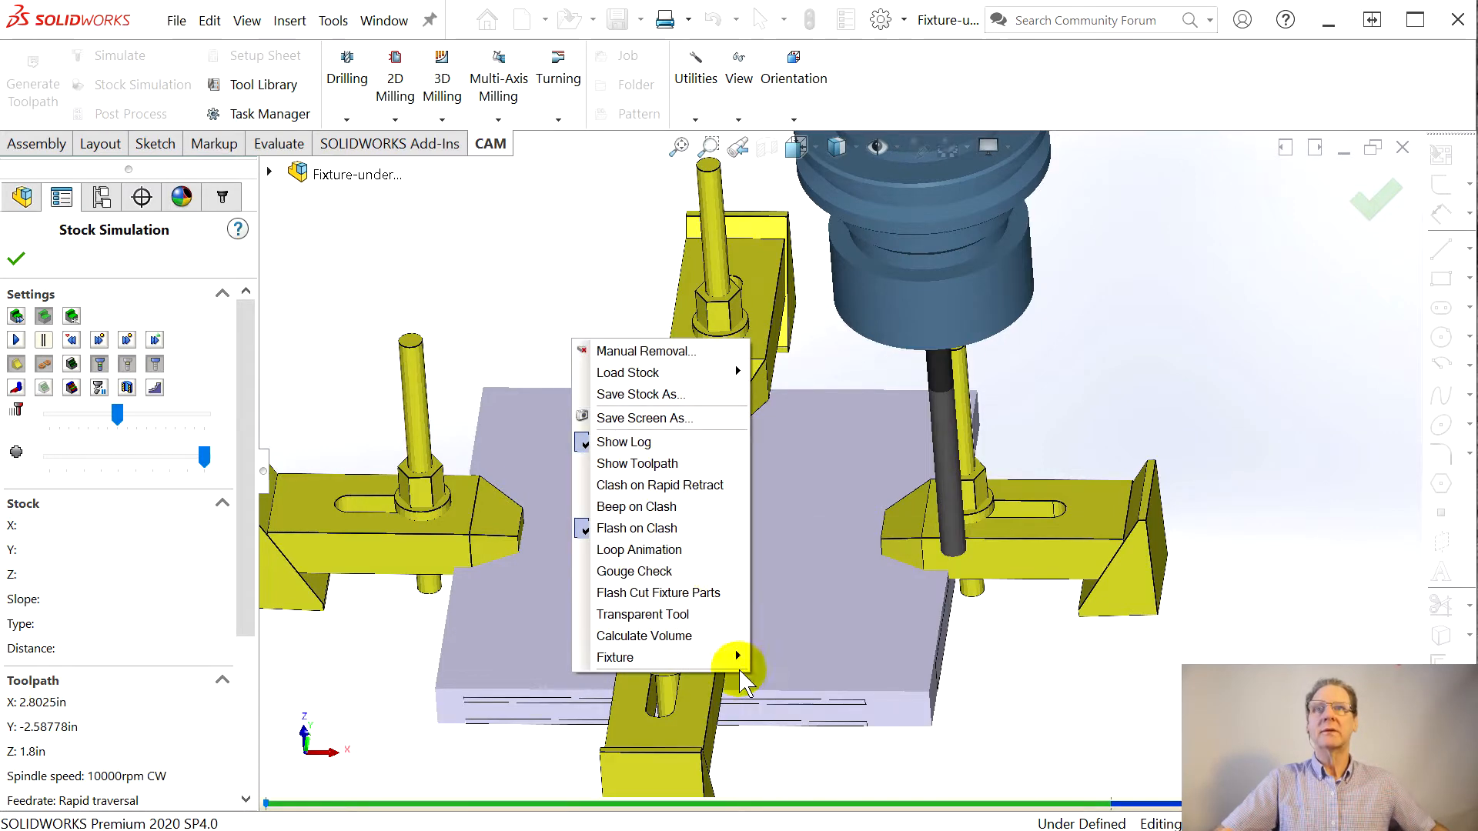
mouse_move(743, 658)
left_click(832, 634)
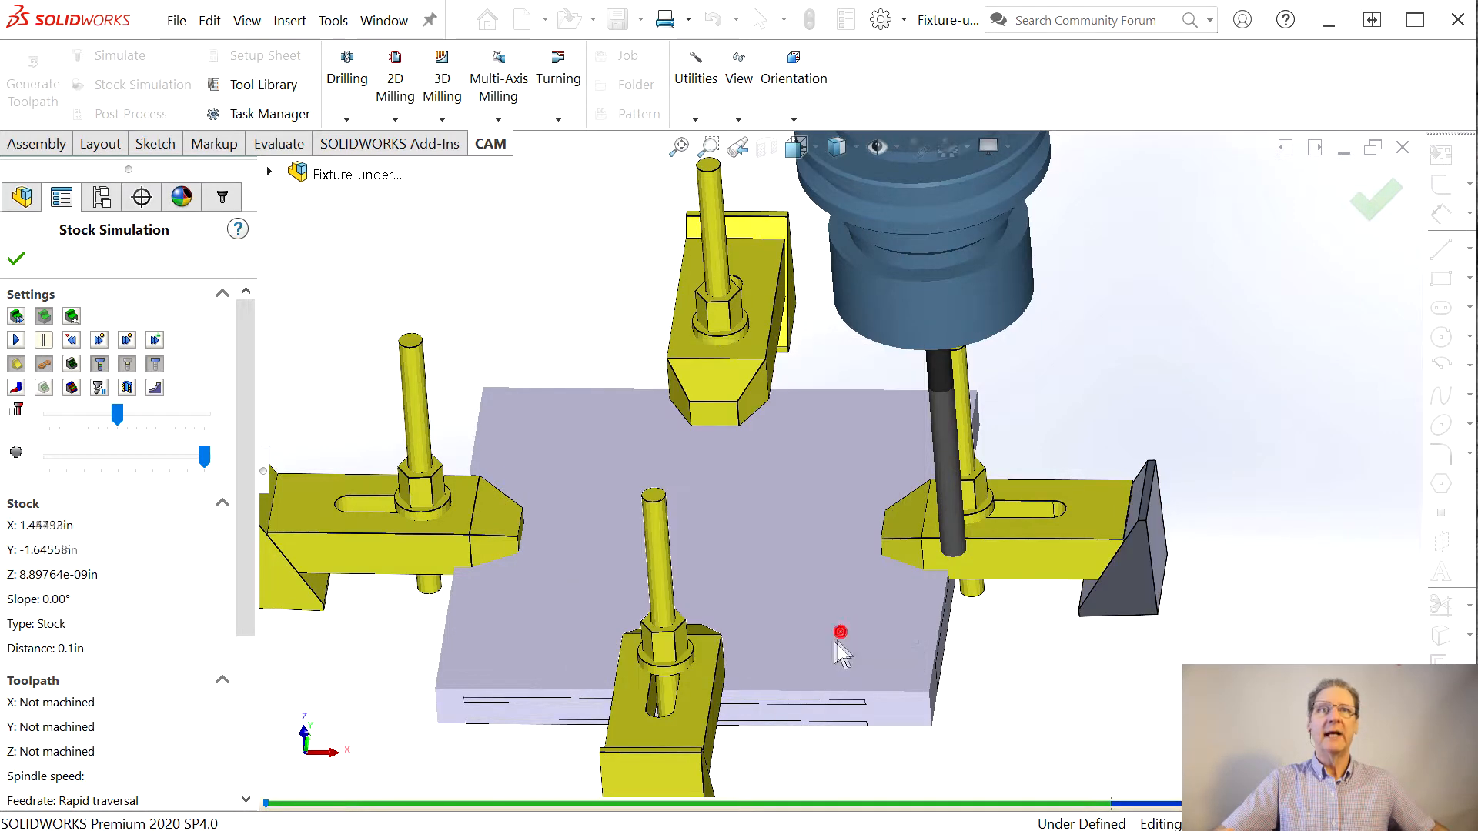
Step: Hide the fixtures Short-clamp-toe-1 and Short-clamp-bolt-2 in the stock simulation
right_click(564, 539)
right_click(610, 165)
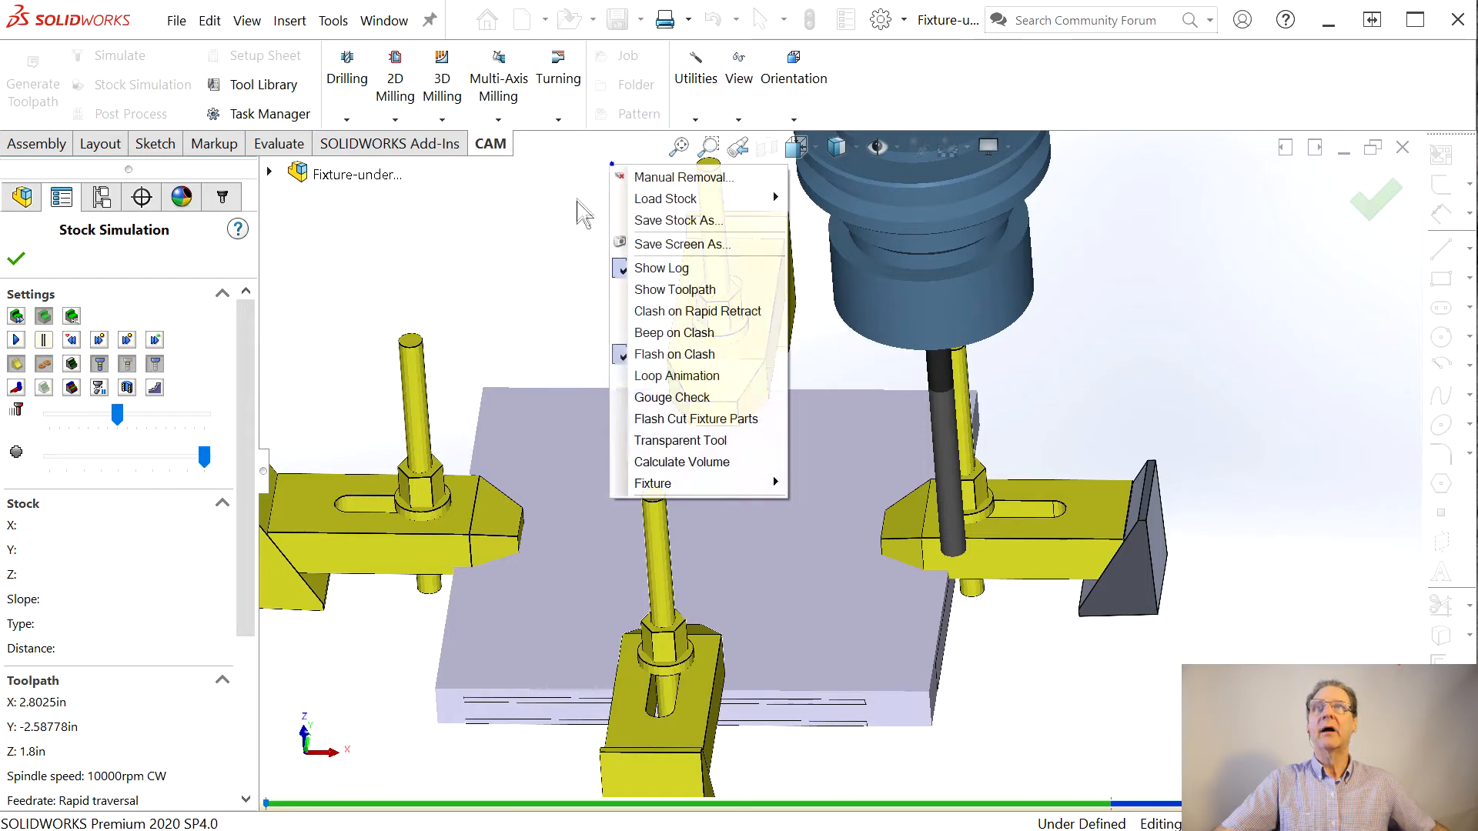
mouse_move(724, 486)
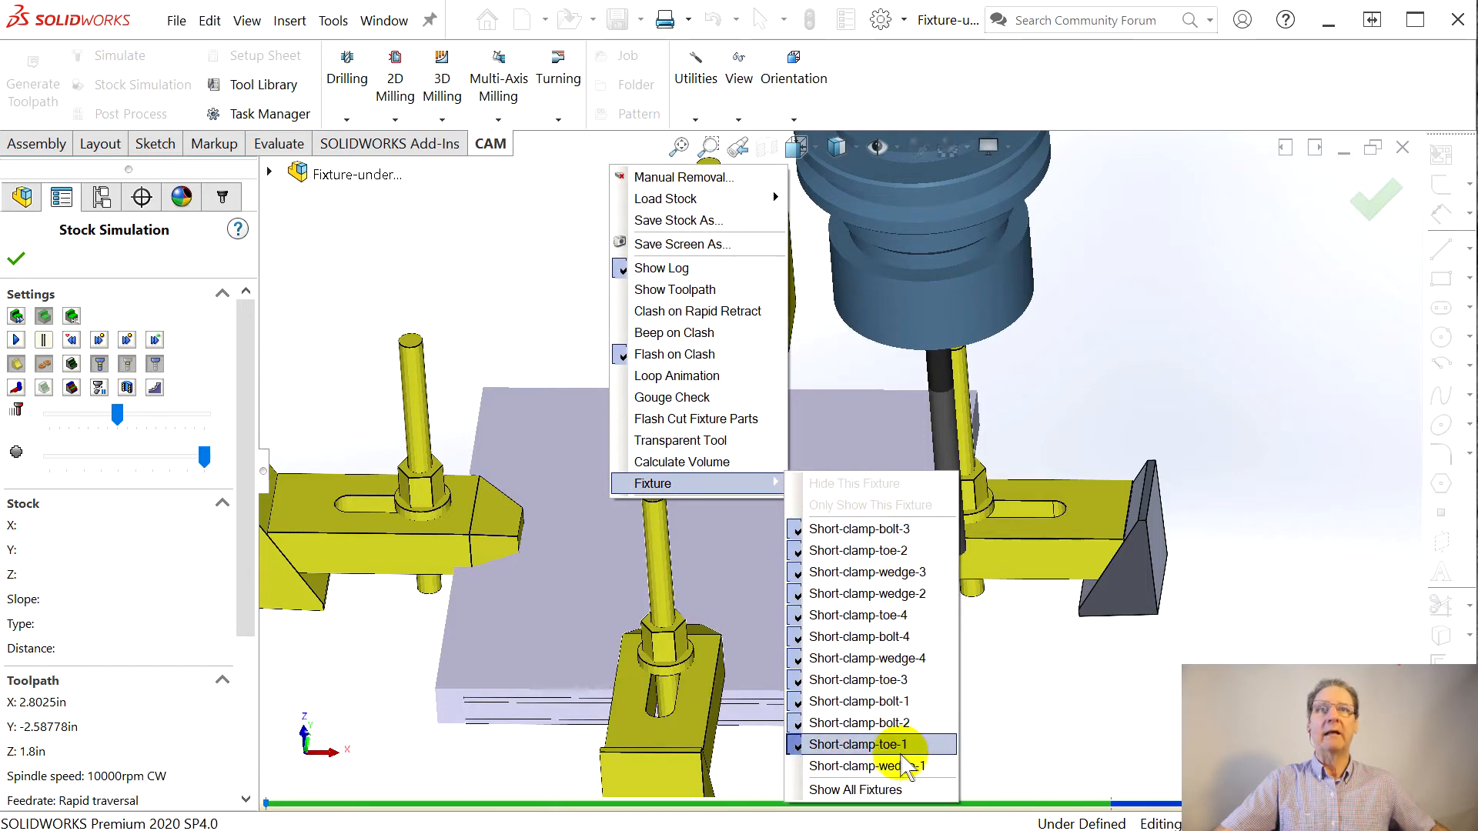
left_click(877, 744)
right_click(630, 435)
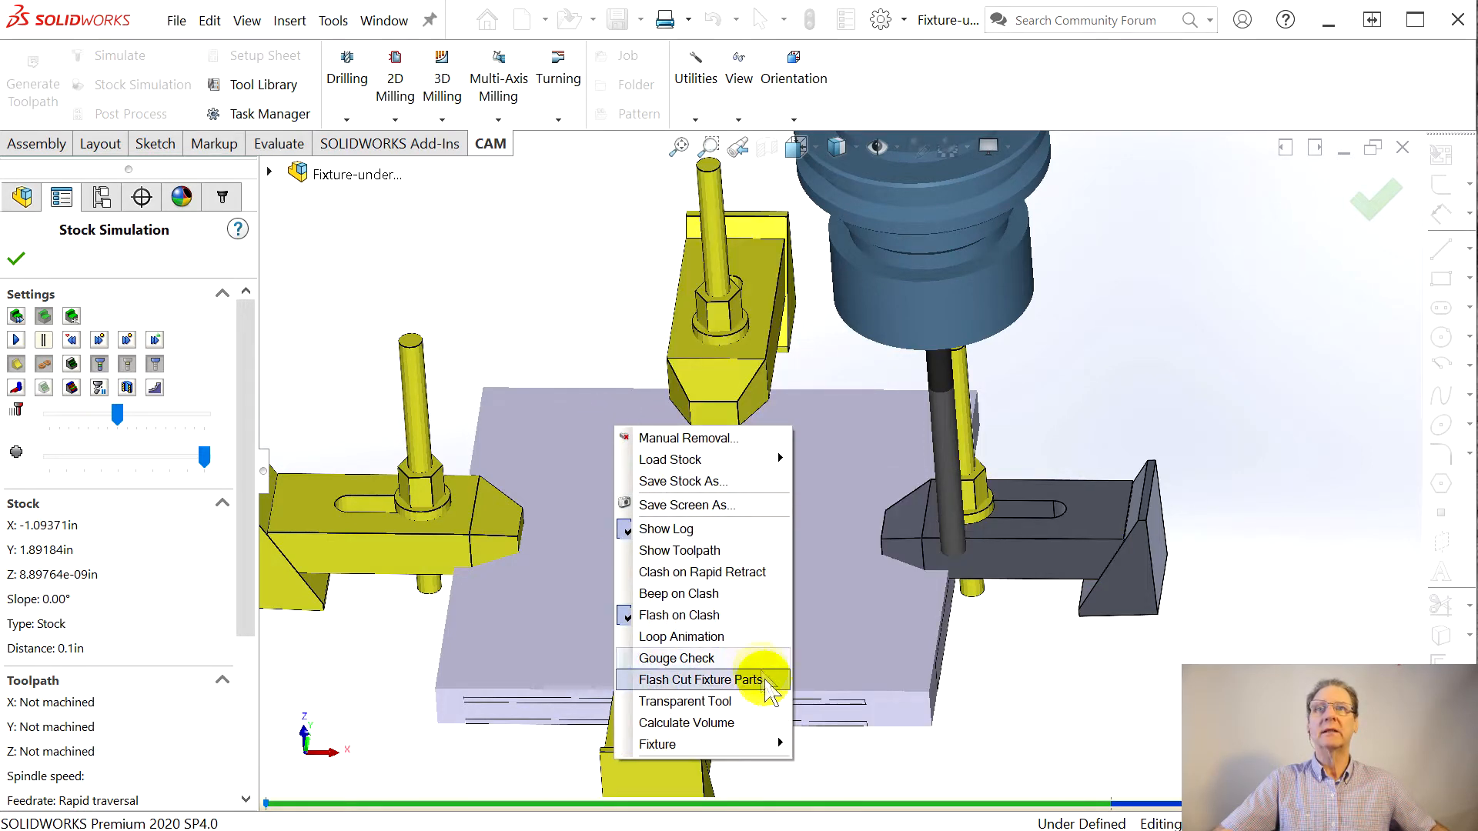
mouse_move(735, 745)
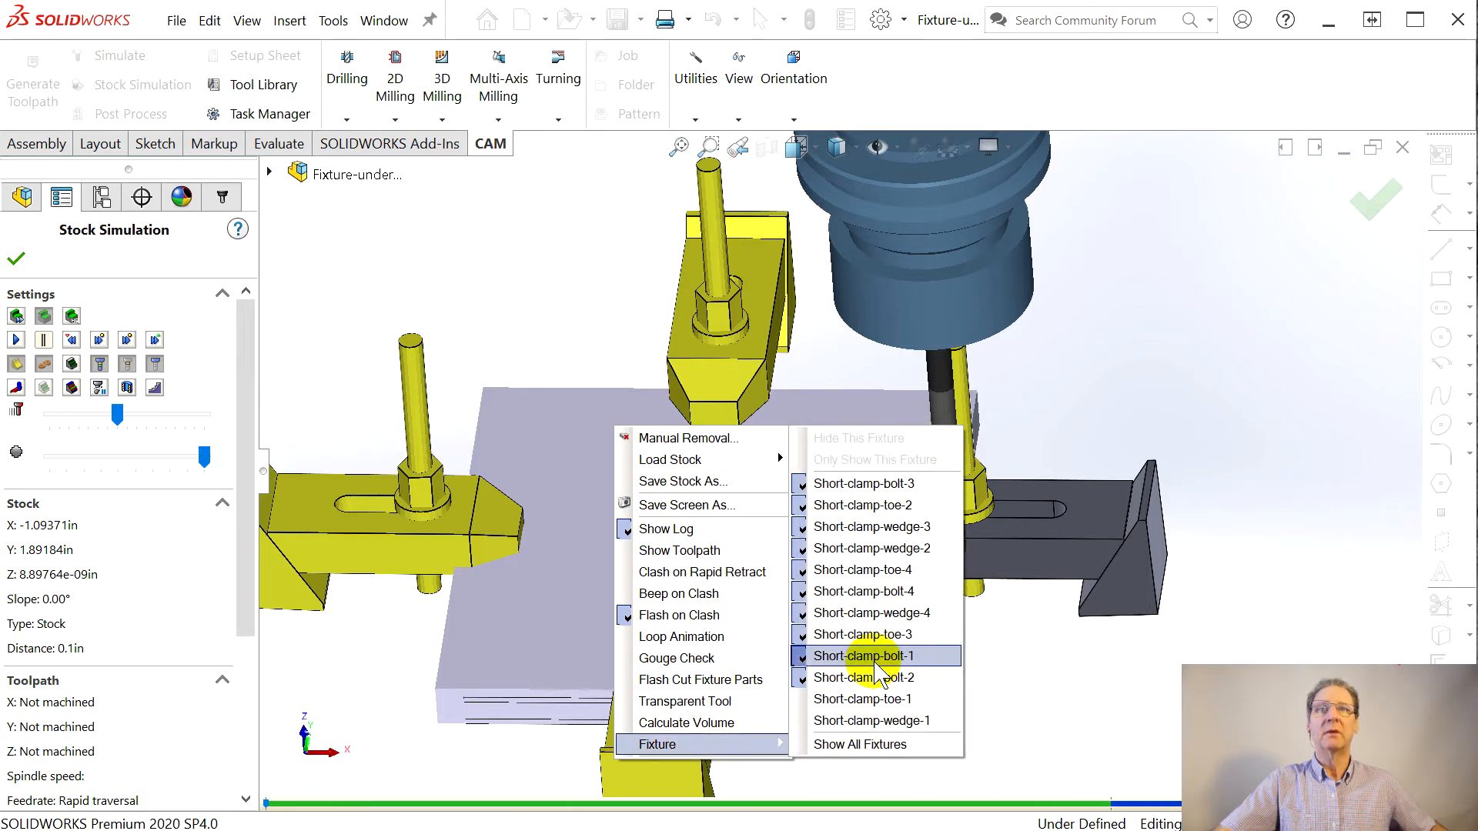
left_click(850, 677)
Step: Hide the fixtures Short-clamp-bolt-1, Short-clamp-toe-3 and Short-clamp-wedge-4 in the stock simulation
right_click(612, 418)
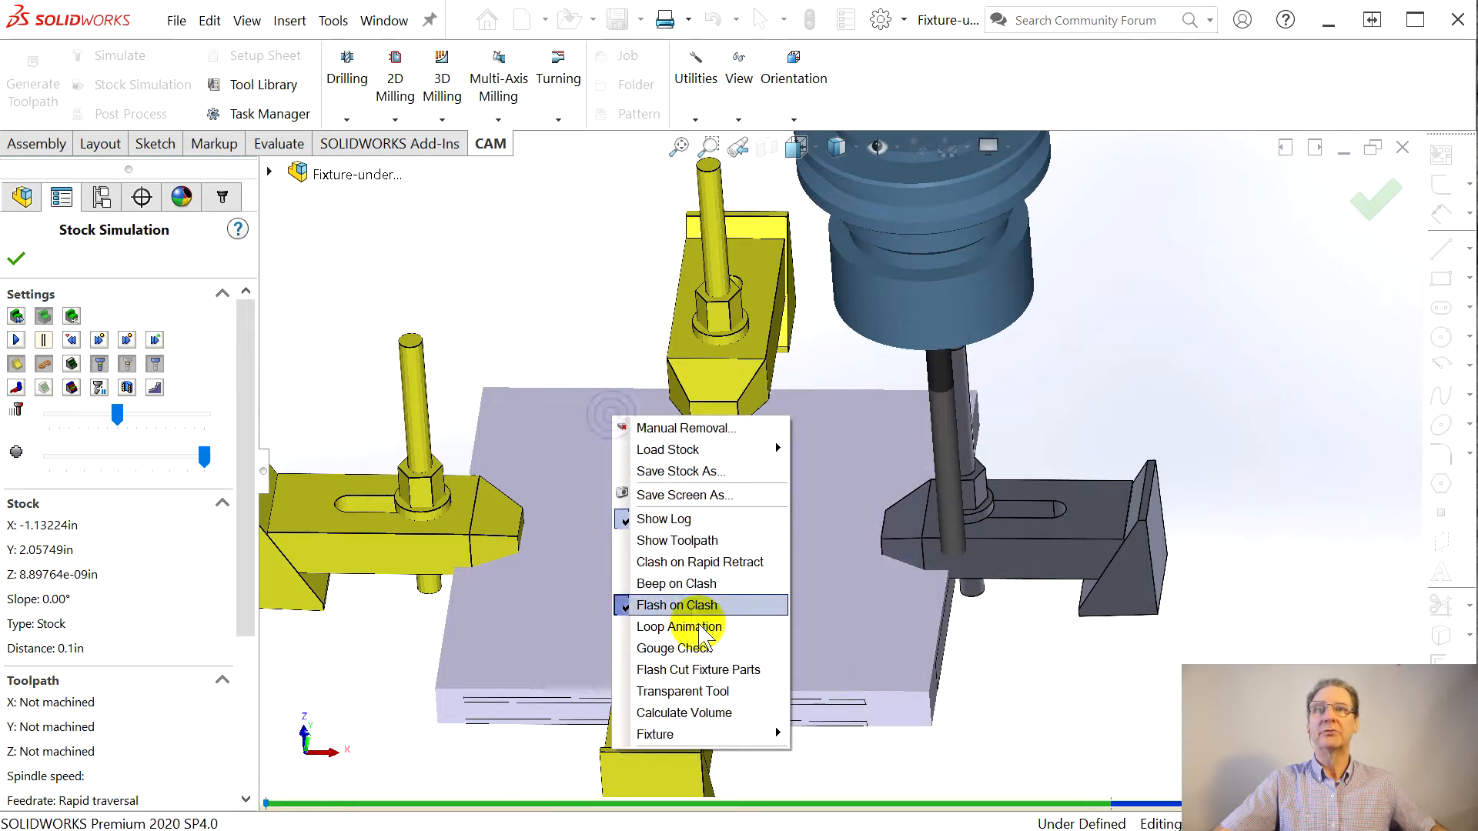
left_click(716, 736)
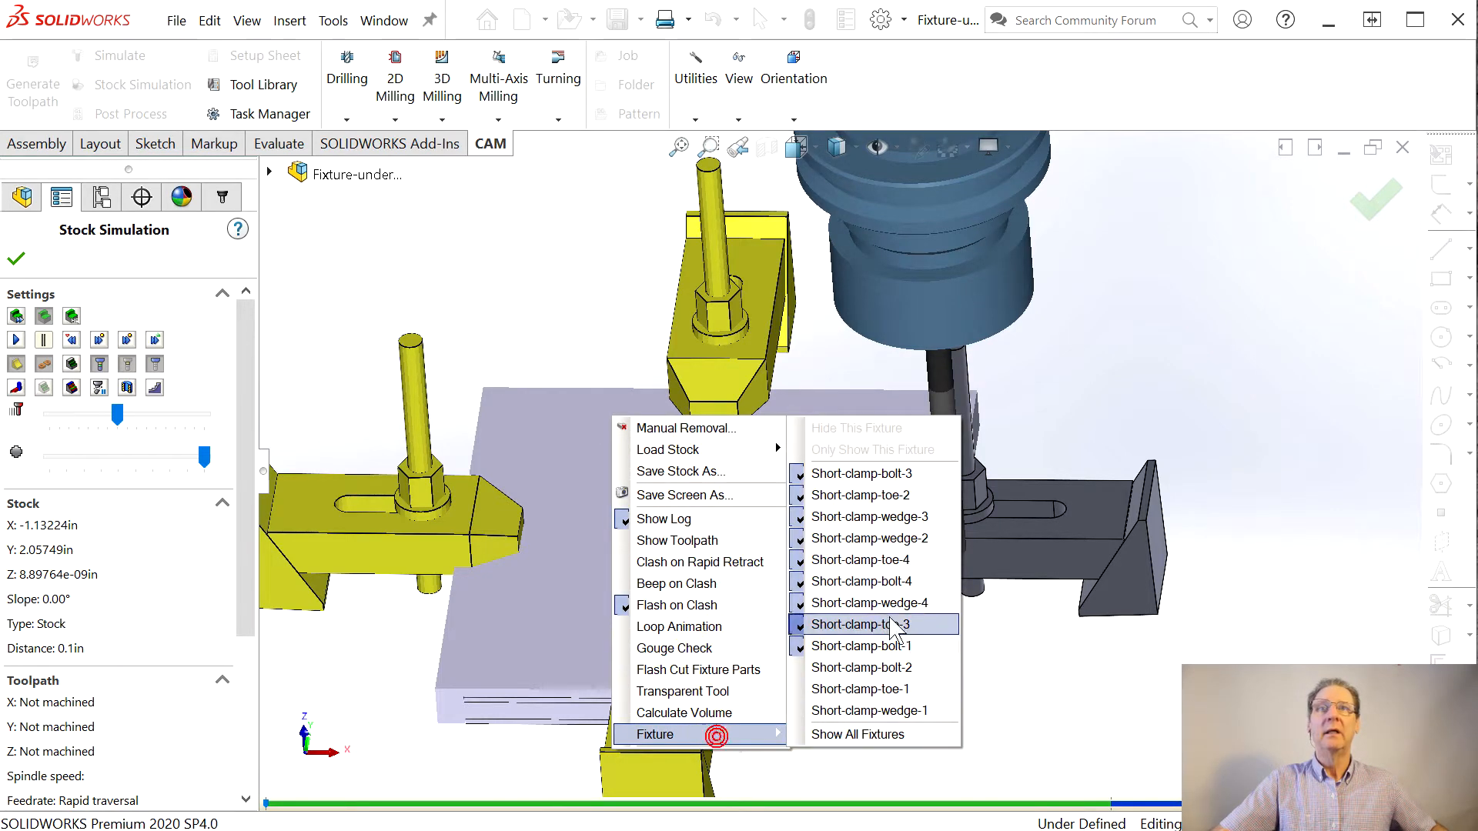
left_click(860, 645)
right_click(668, 493)
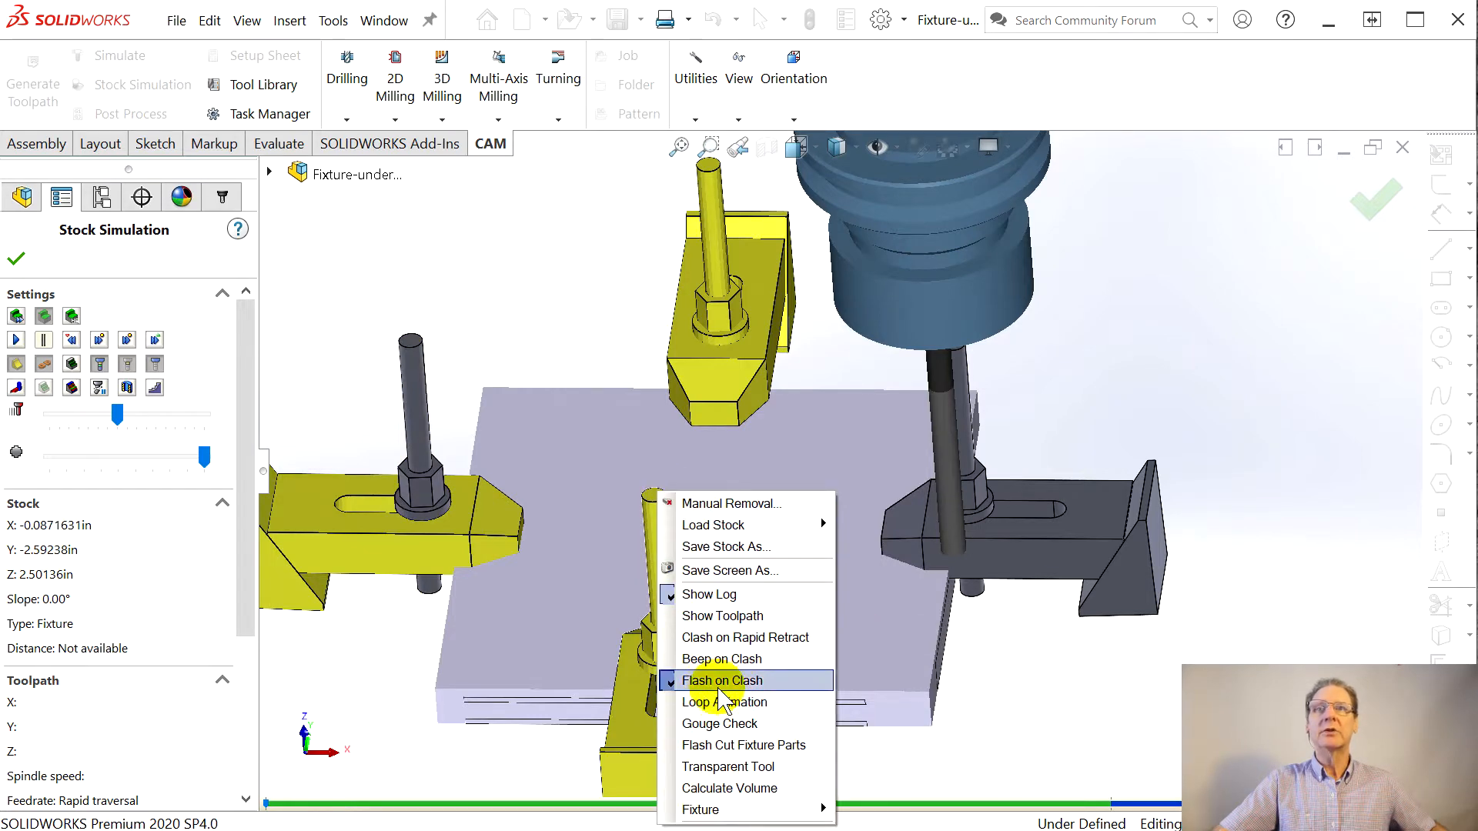
mouse_move(703, 808)
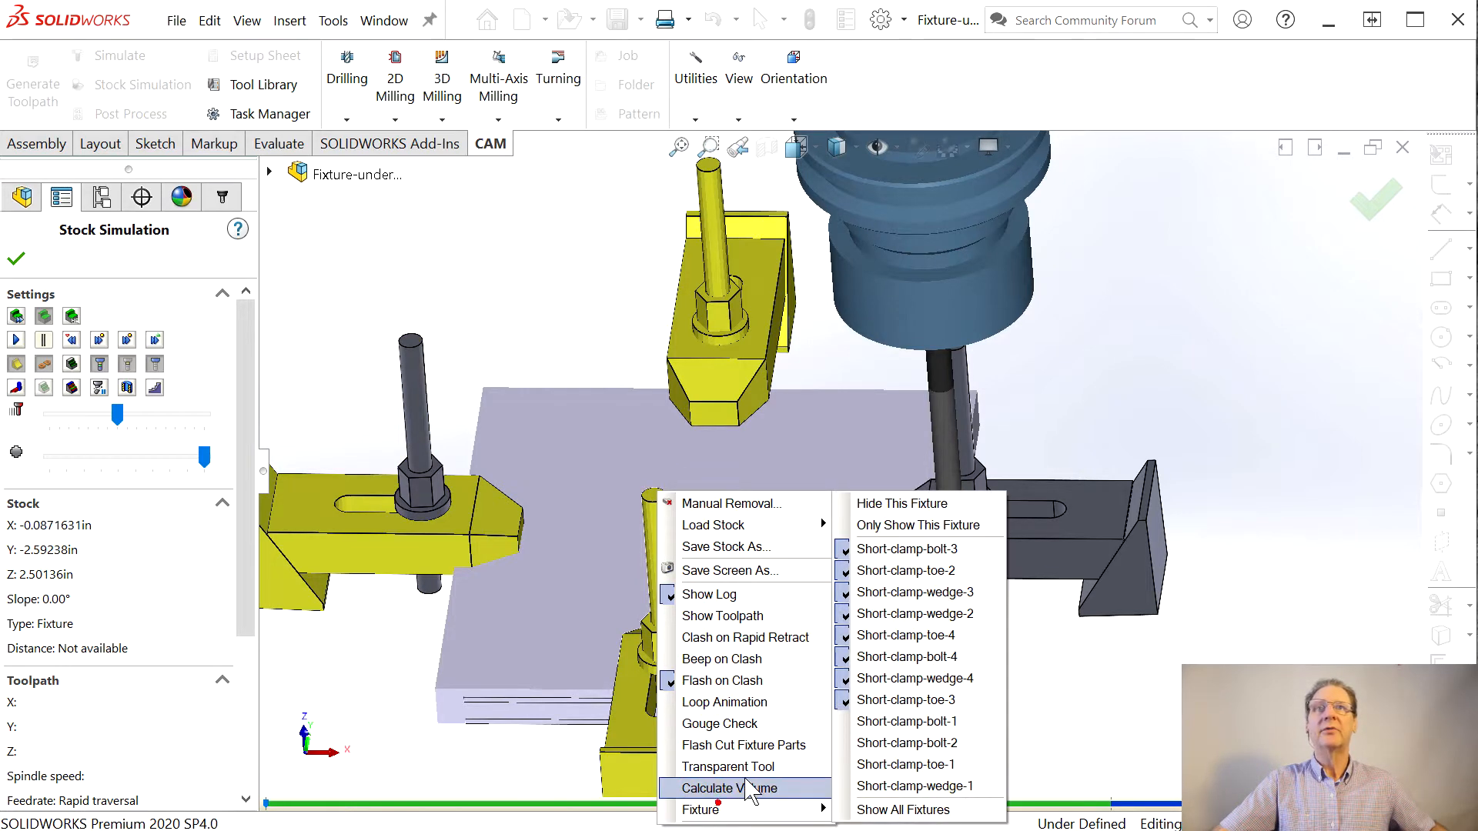
left_click(906, 699)
right_click(579, 440)
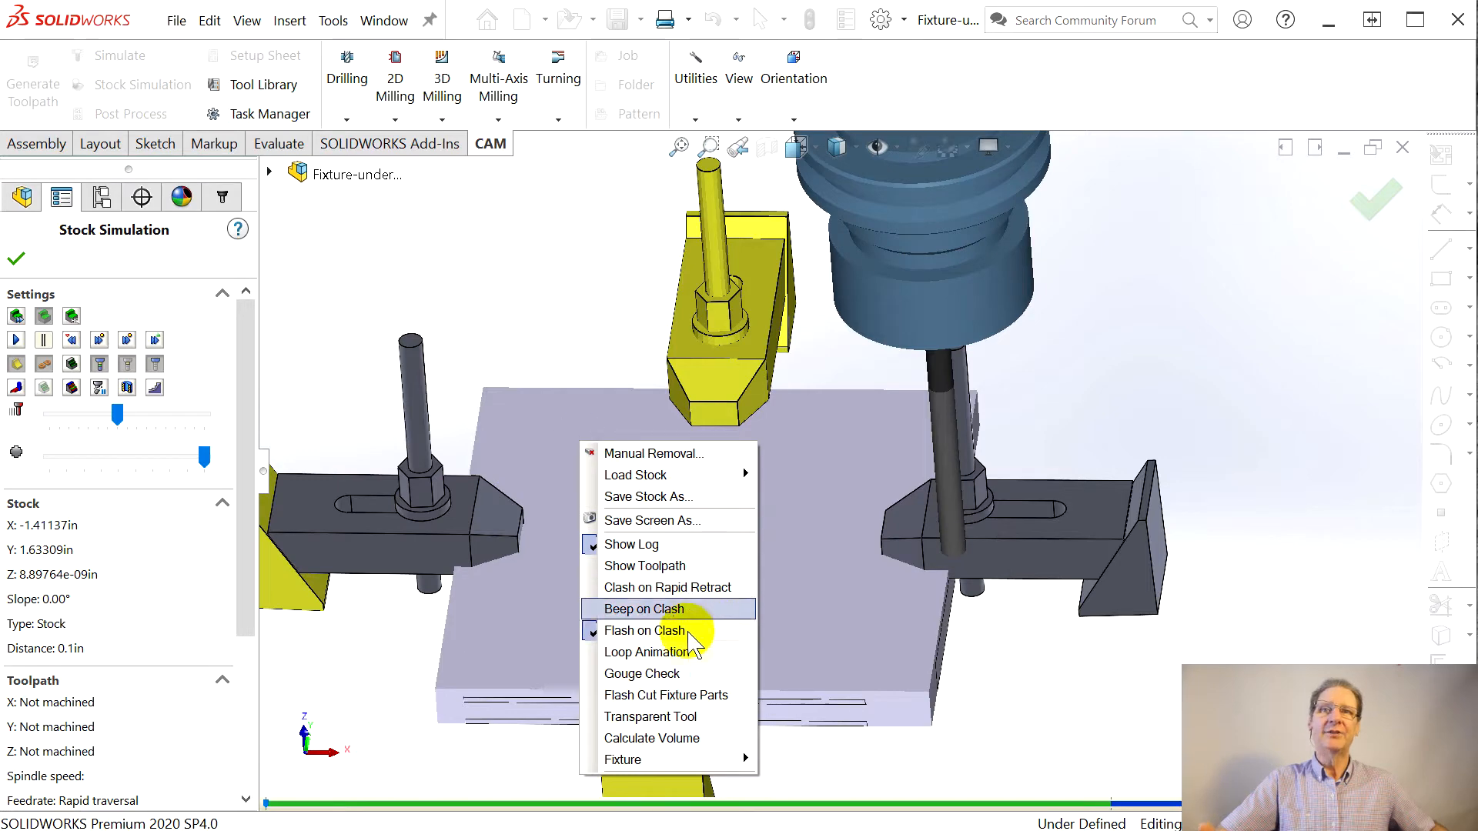
mouse_move(697, 760)
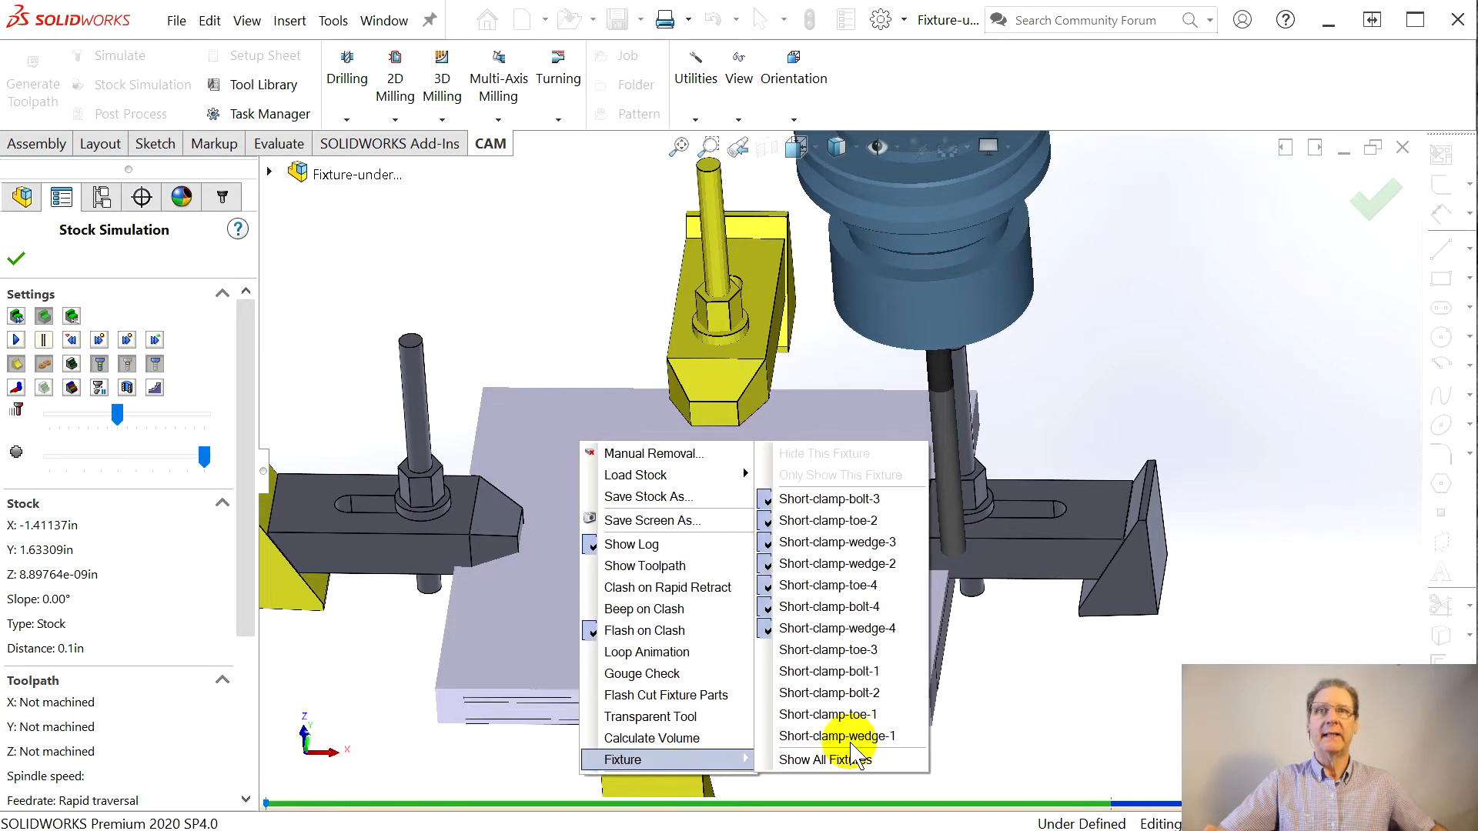
left_click(868, 628)
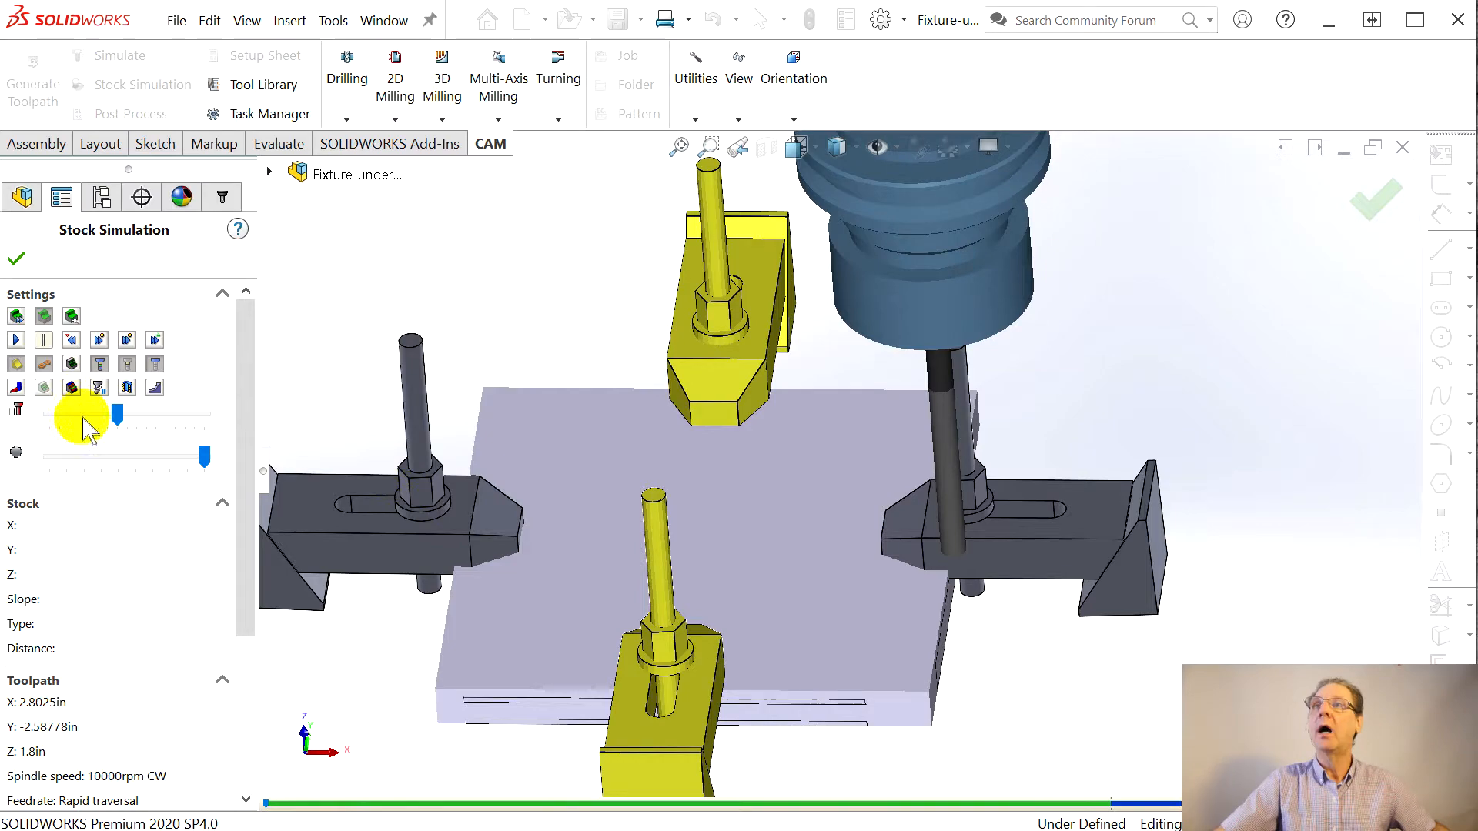
Step: Play the stock simulation of both clamp jobs, review the logged events, and close the events log and simulation
left_click(15, 340)
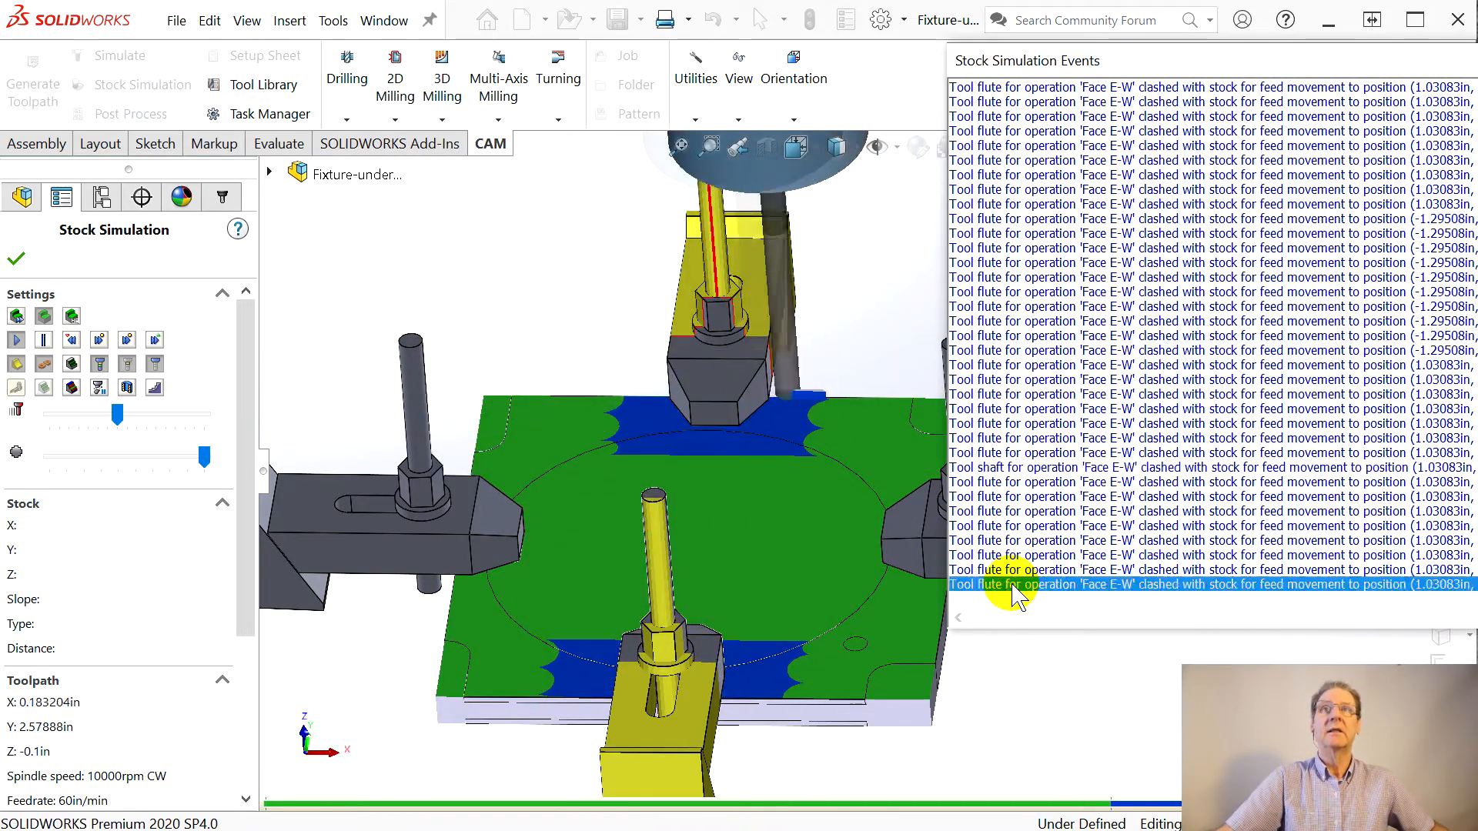
left_click(735, 584)
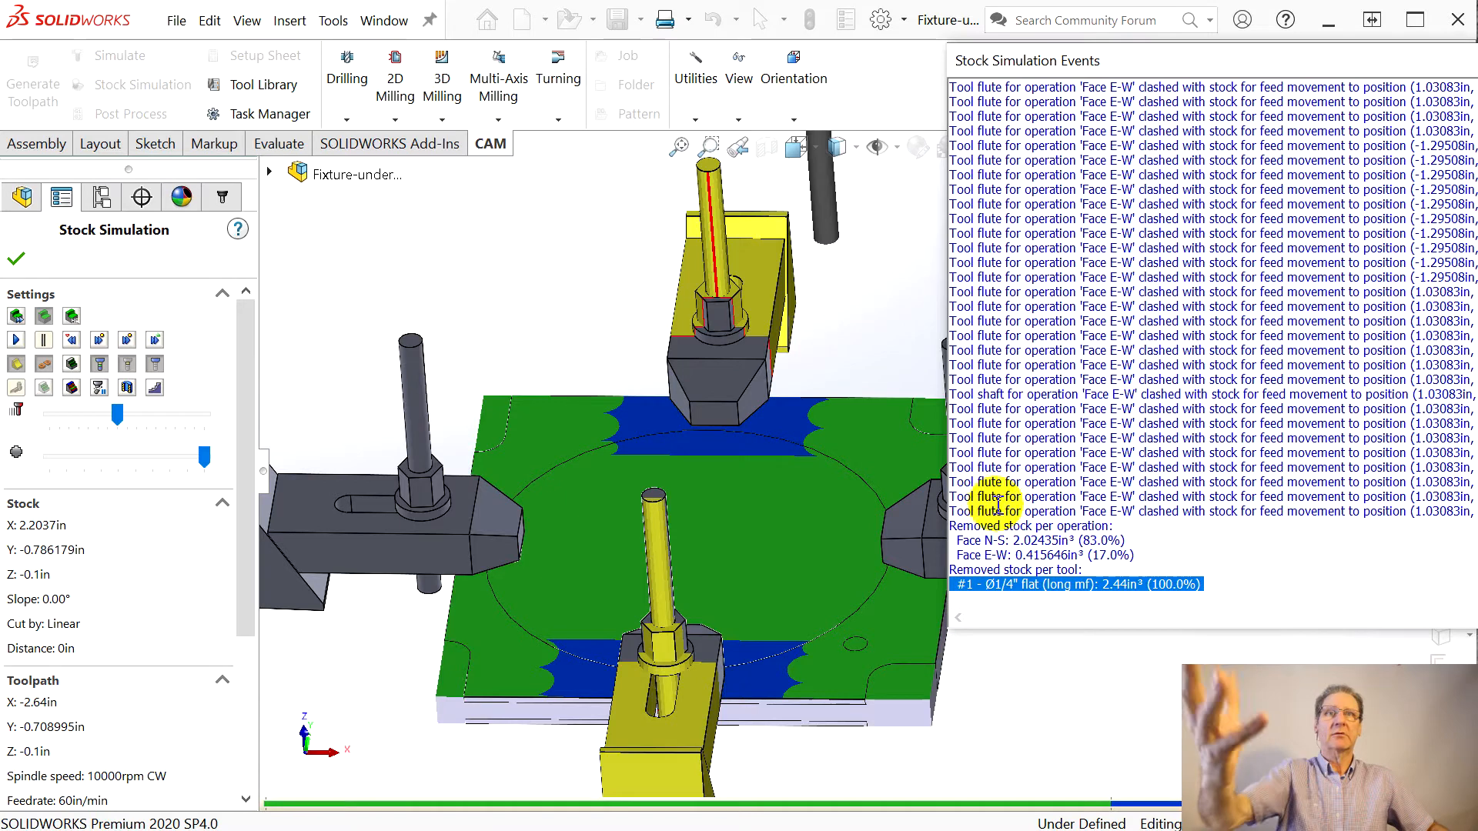
left_click(1476, 61)
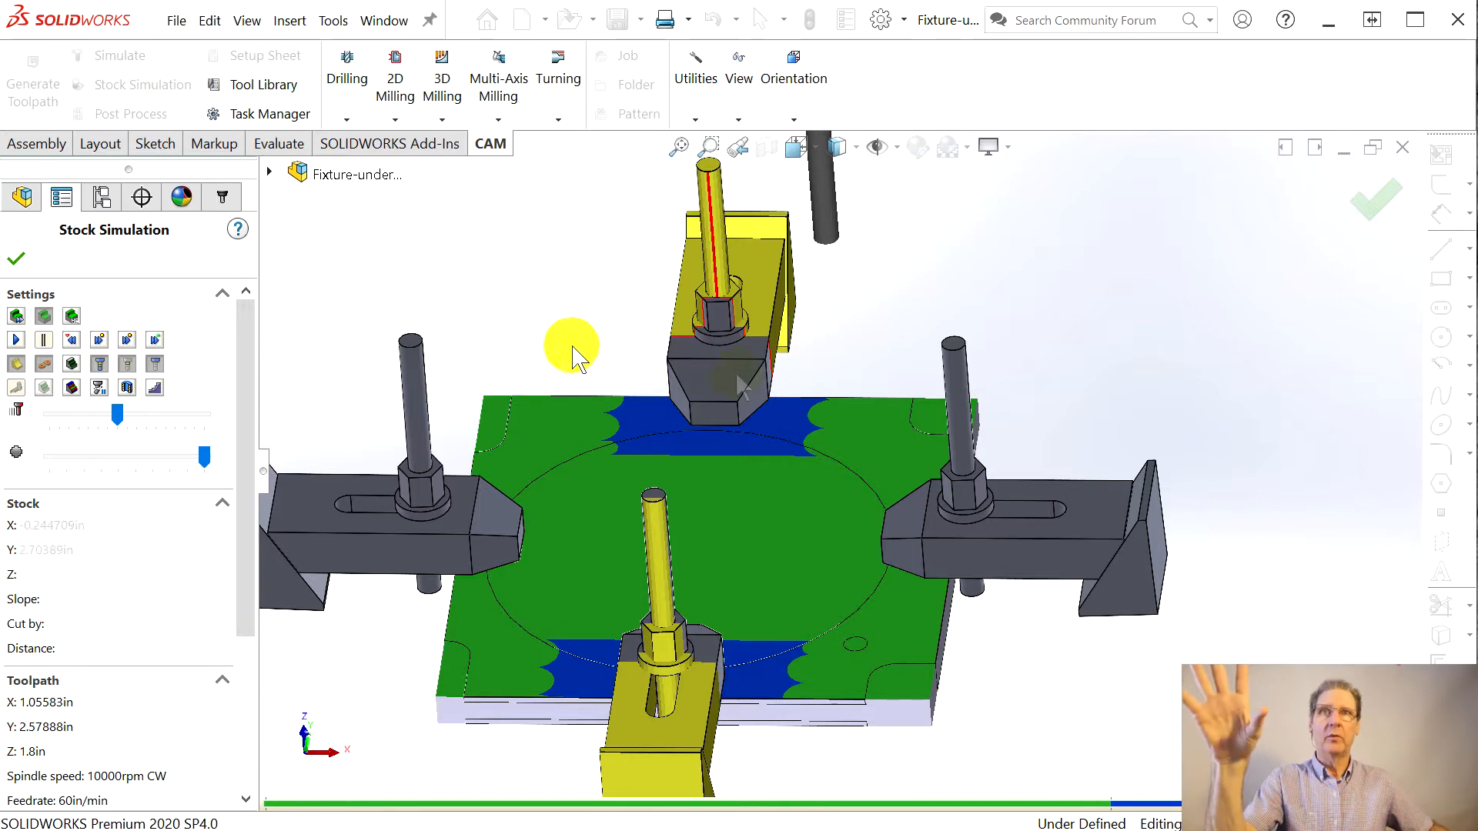
left_click(17, 258)
Step: Run a stock simulation of only the Face E-W operation with fixtures shown, and close the events log
left_click(97, 311)
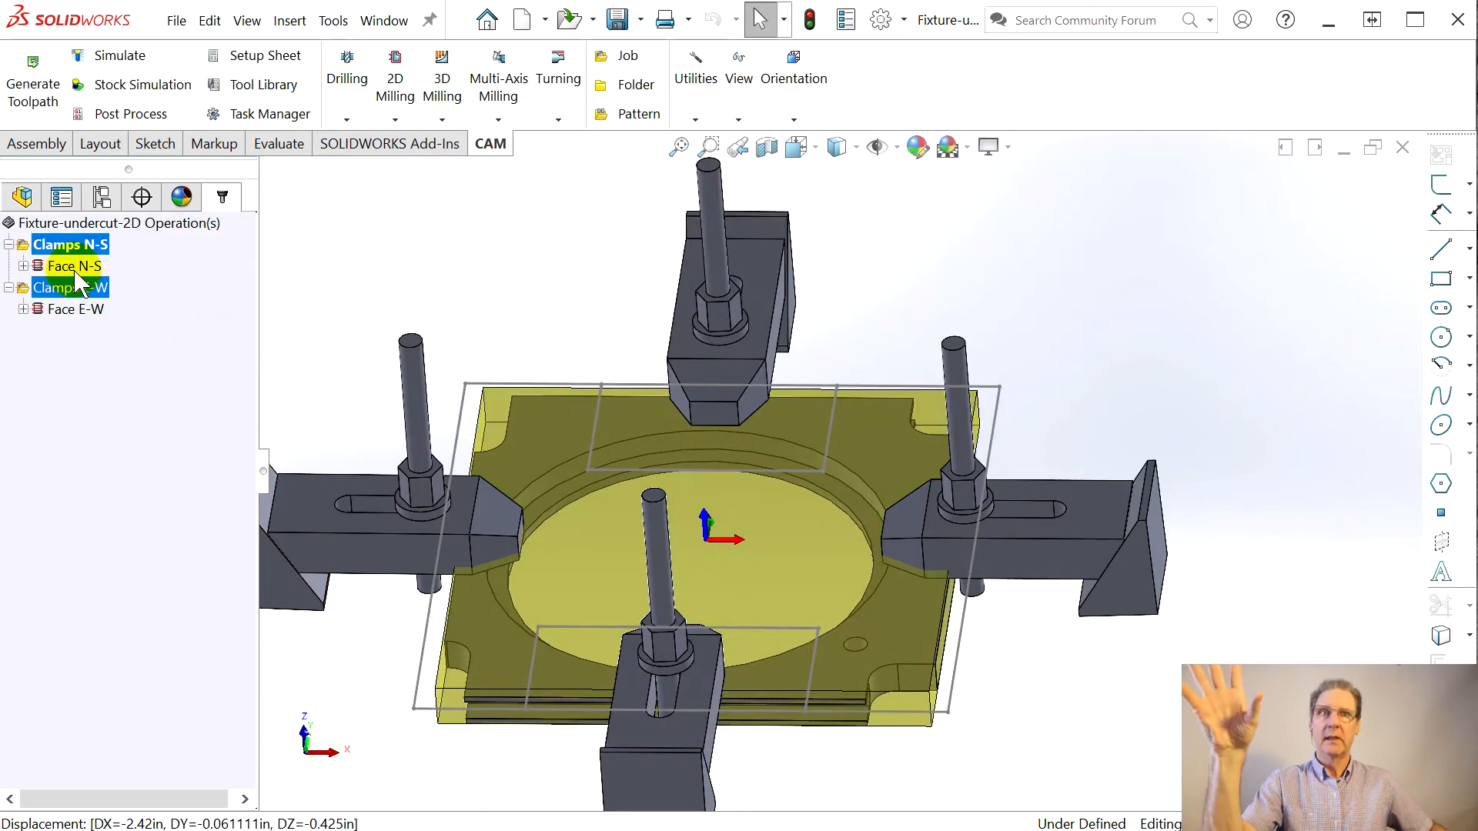
left_click(48, 311)
right_click(51, 314)
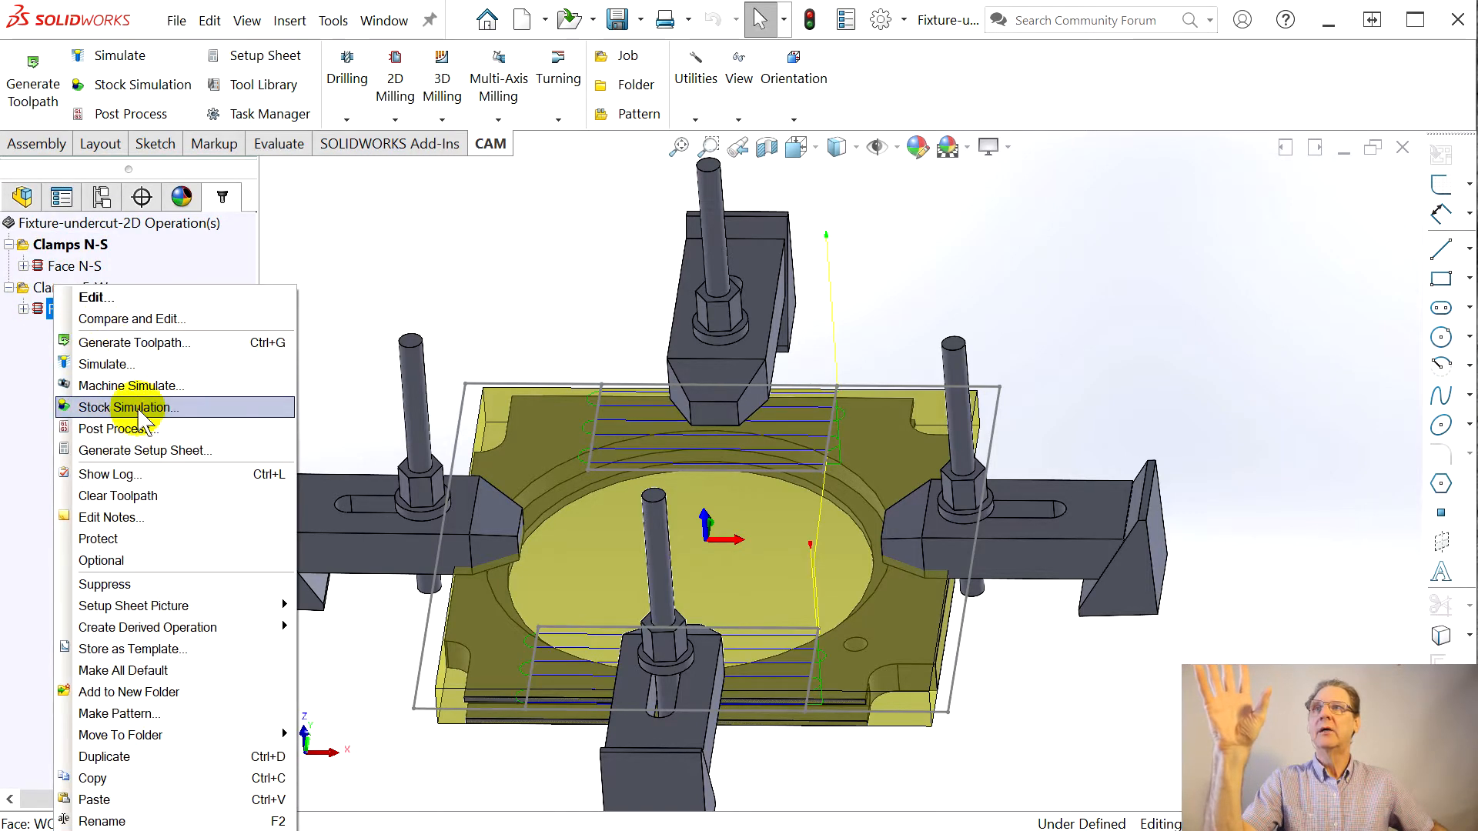
left_click(128, 408)
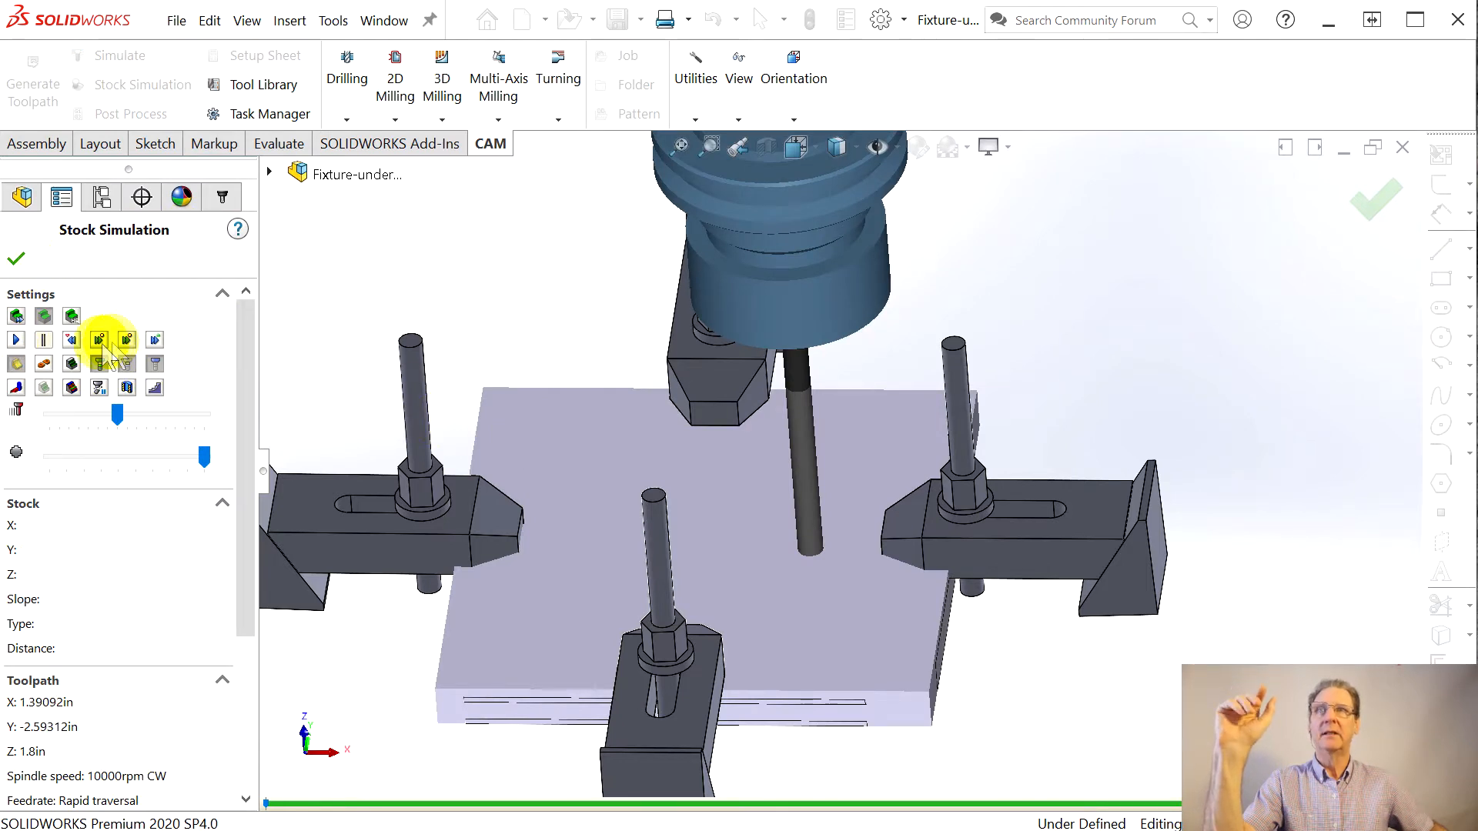
left_click(46, 364)
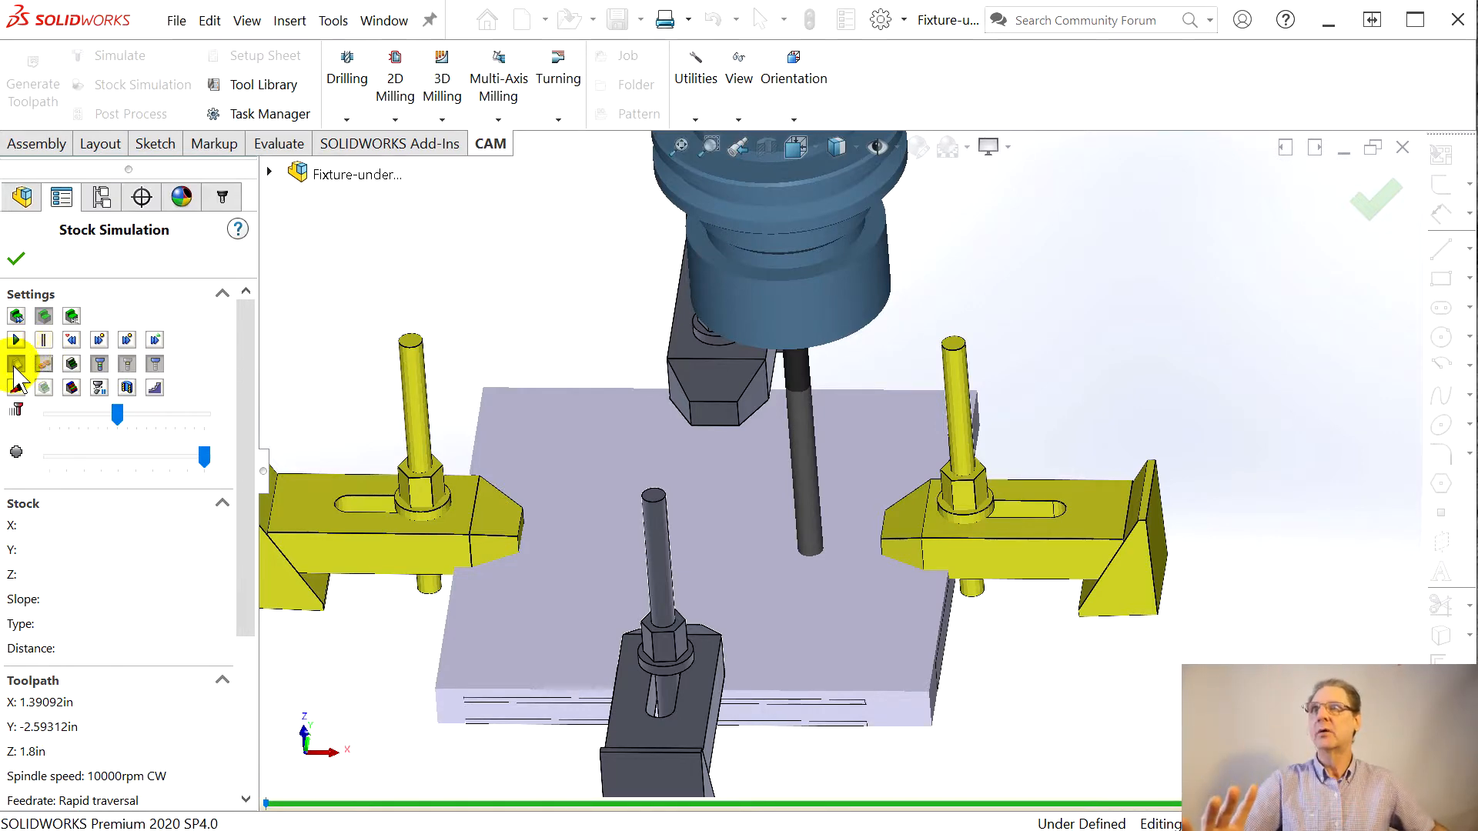
left_click(16, 341)
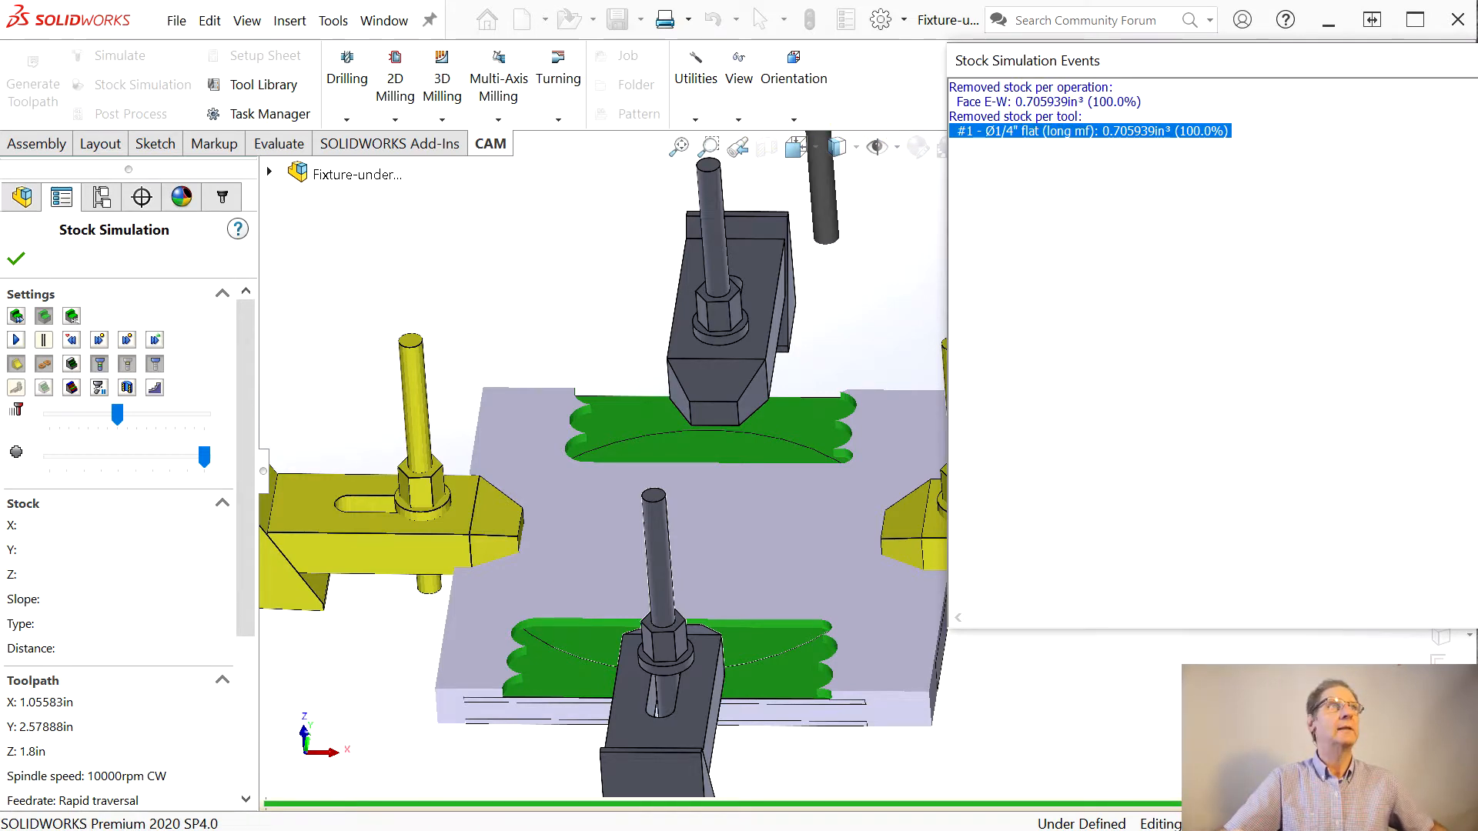
left_click_drag(1296, 58, 1360, 39)
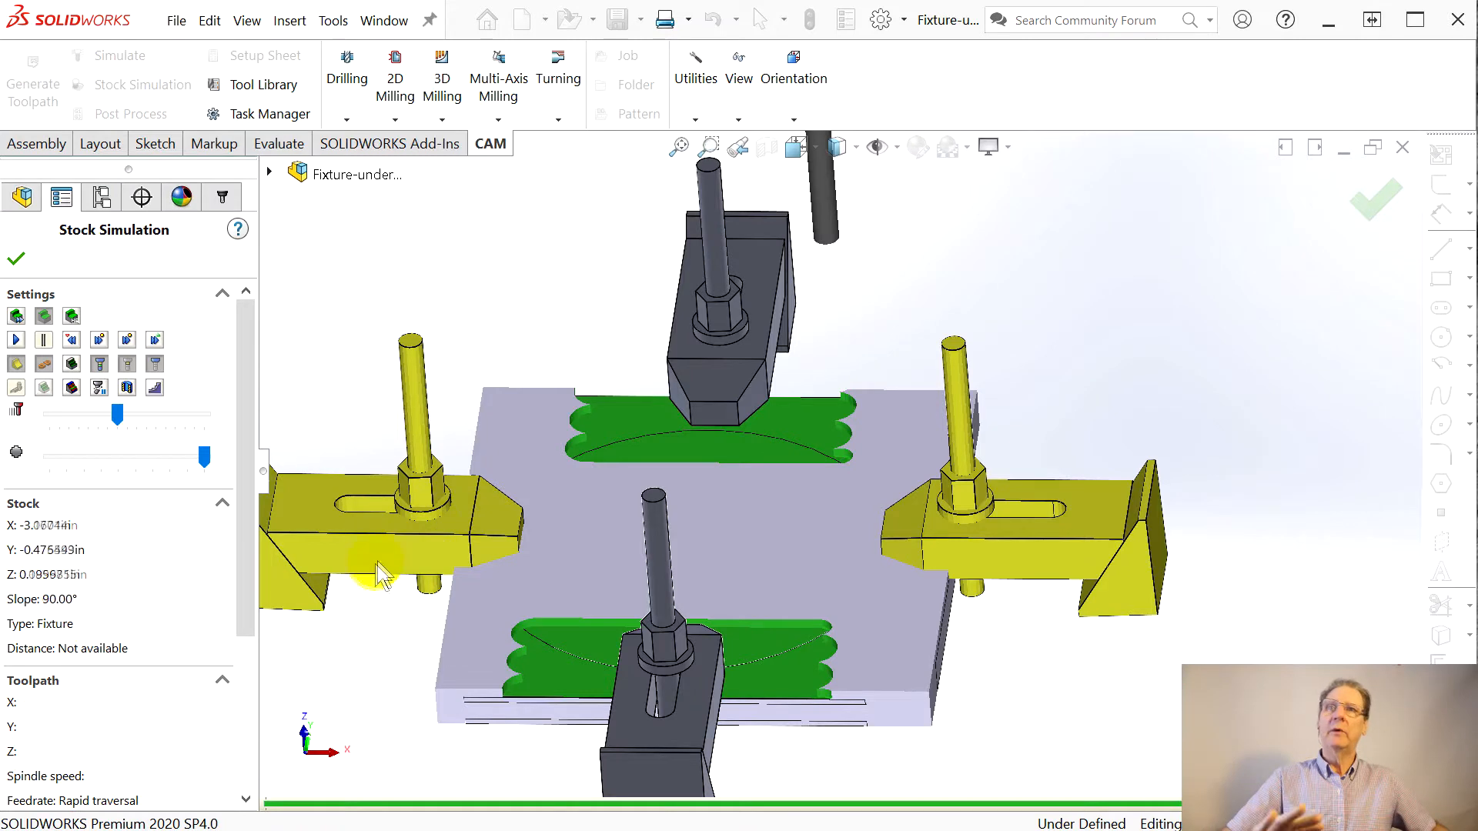
Step: Turn off the fixture display in the Face E-W stock simulation and close the simulation
left_click(37, 256)
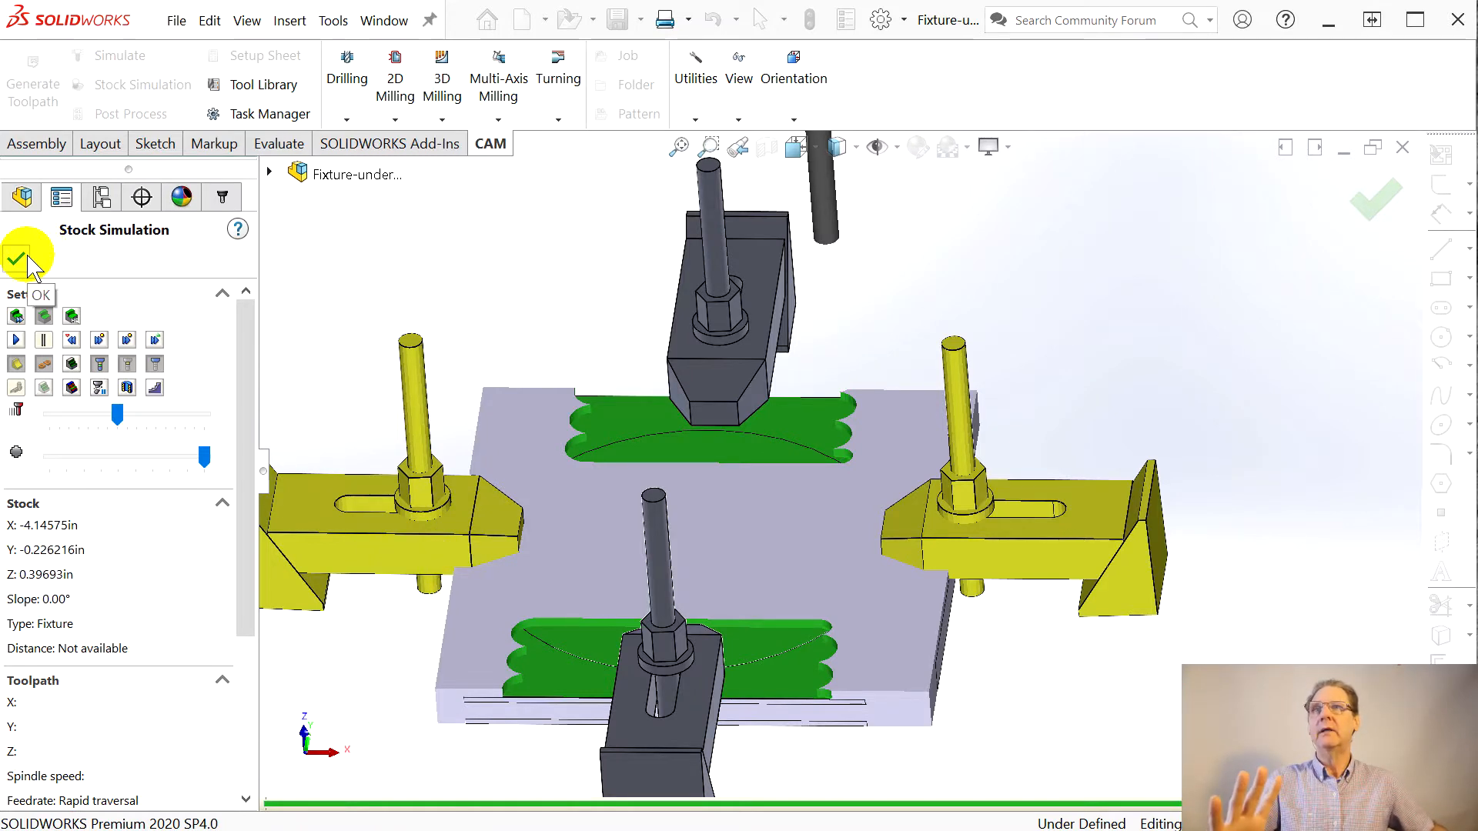
left_click(44, 364)
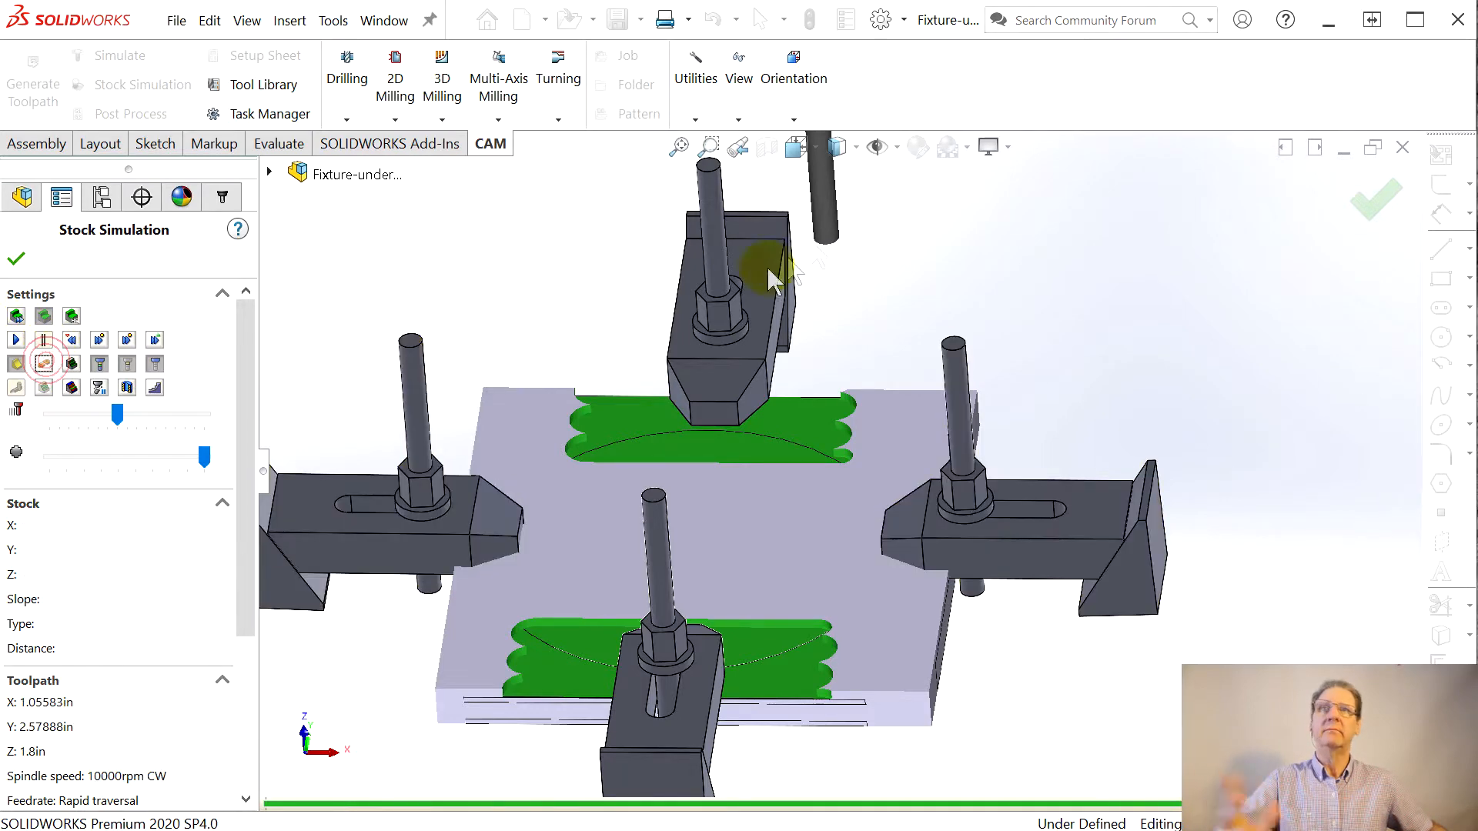
left_click(102, 196)
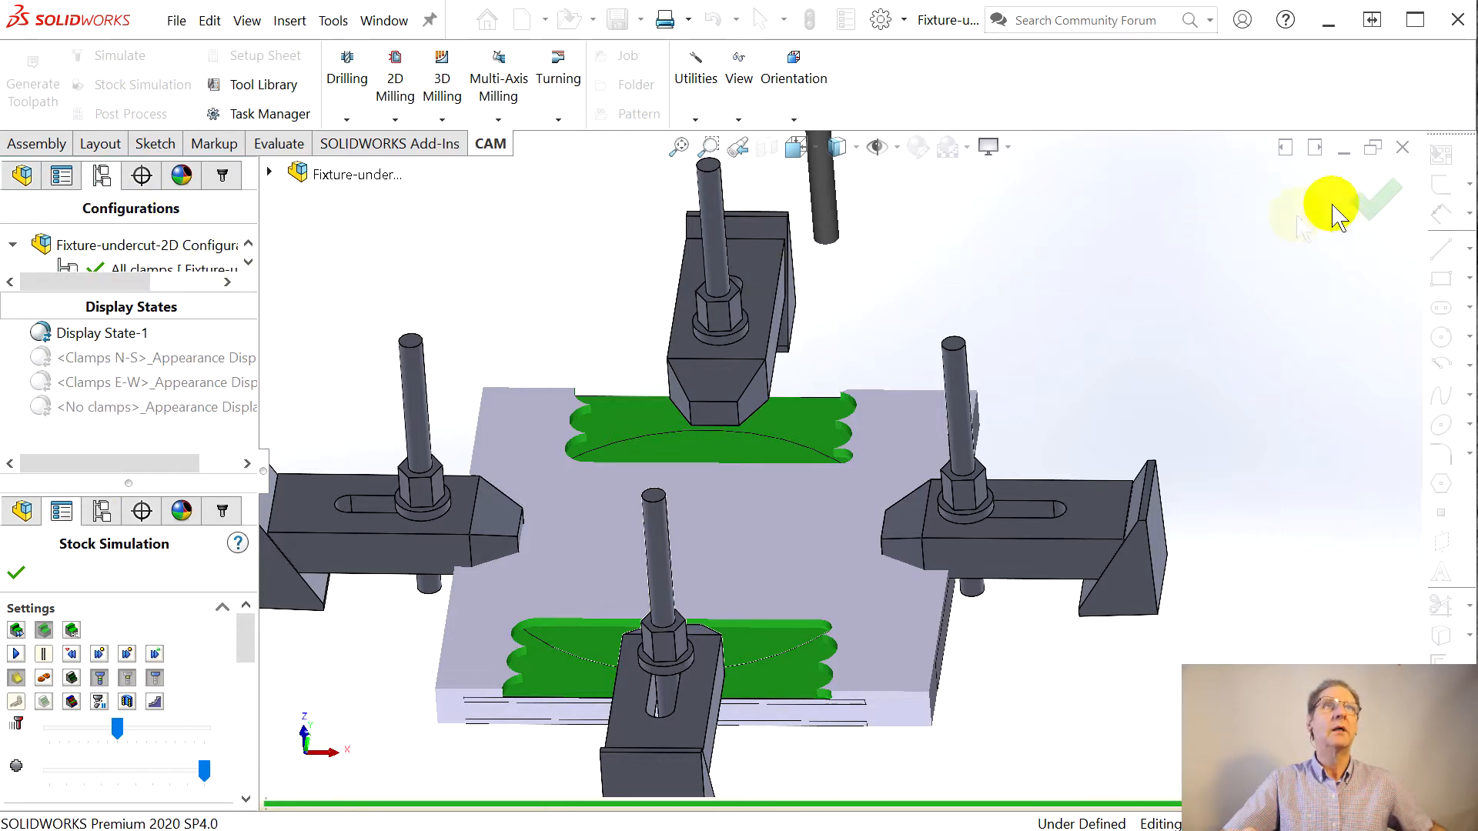
left_click(1376, 199)
Step: Activate the No clamps configuration of the assembly and return to the CAM operations
left_click(101, 197)
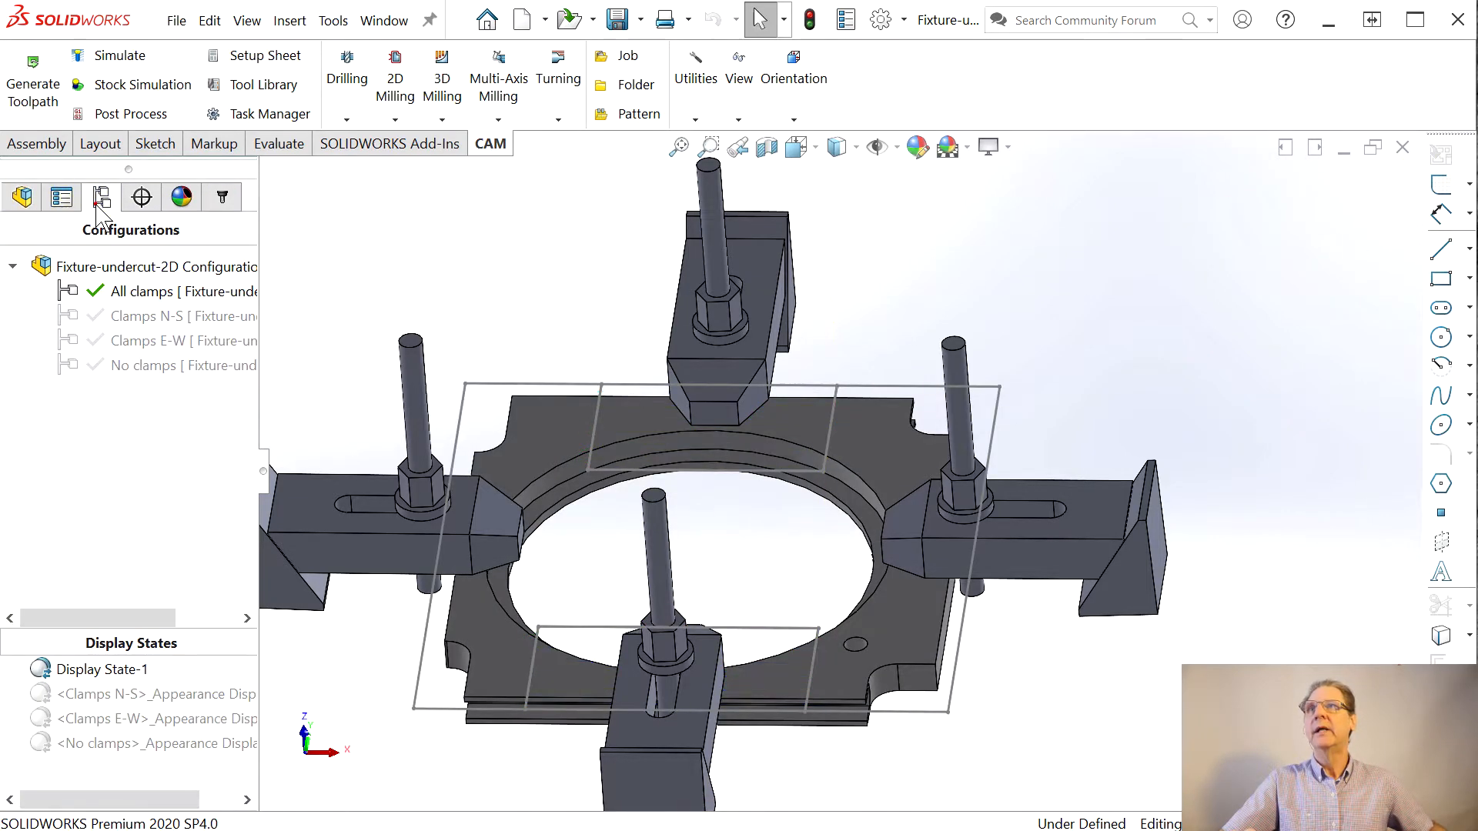
double_click(122, 368)
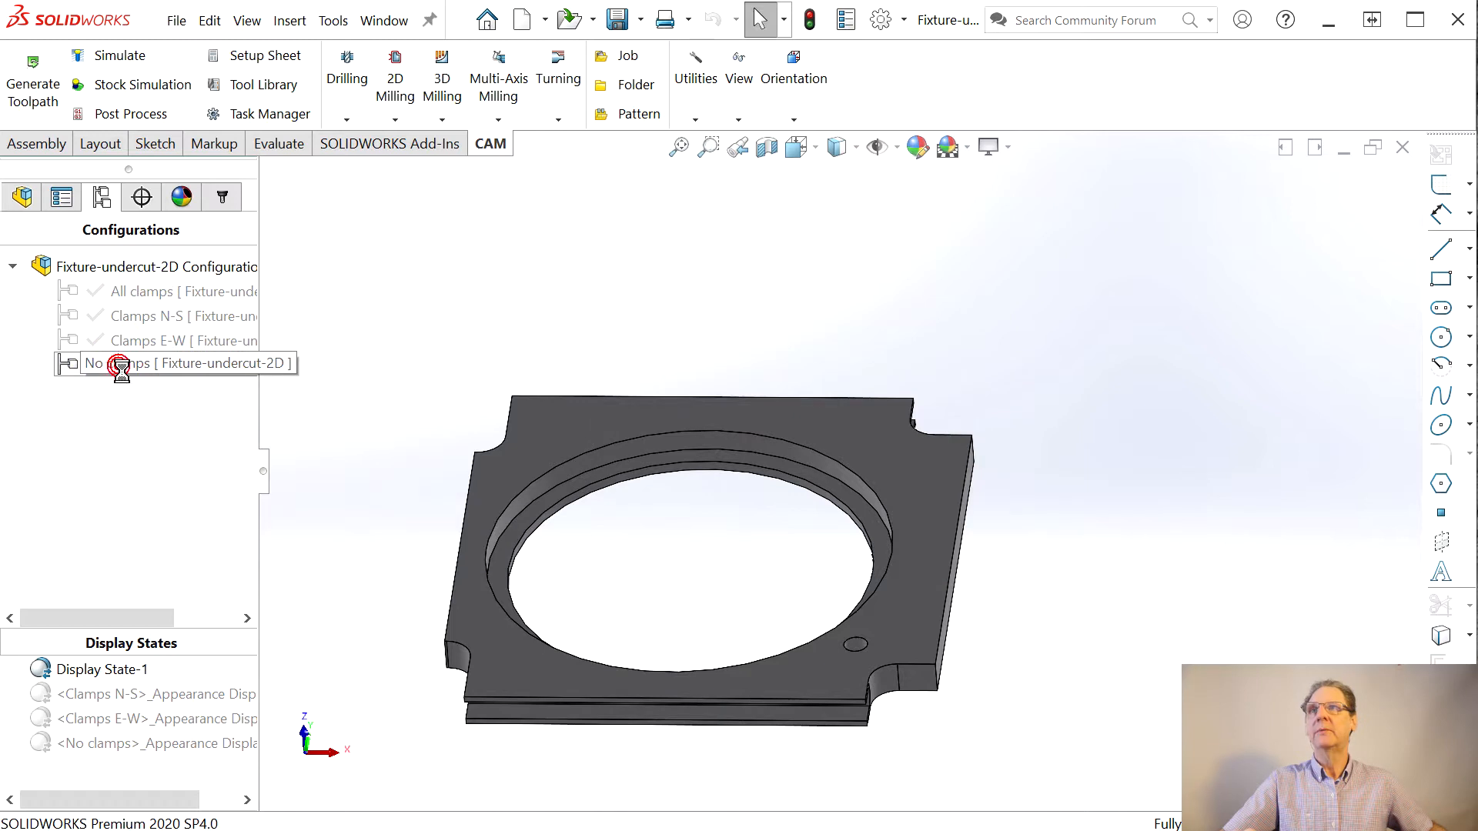
left_click(221, 197)
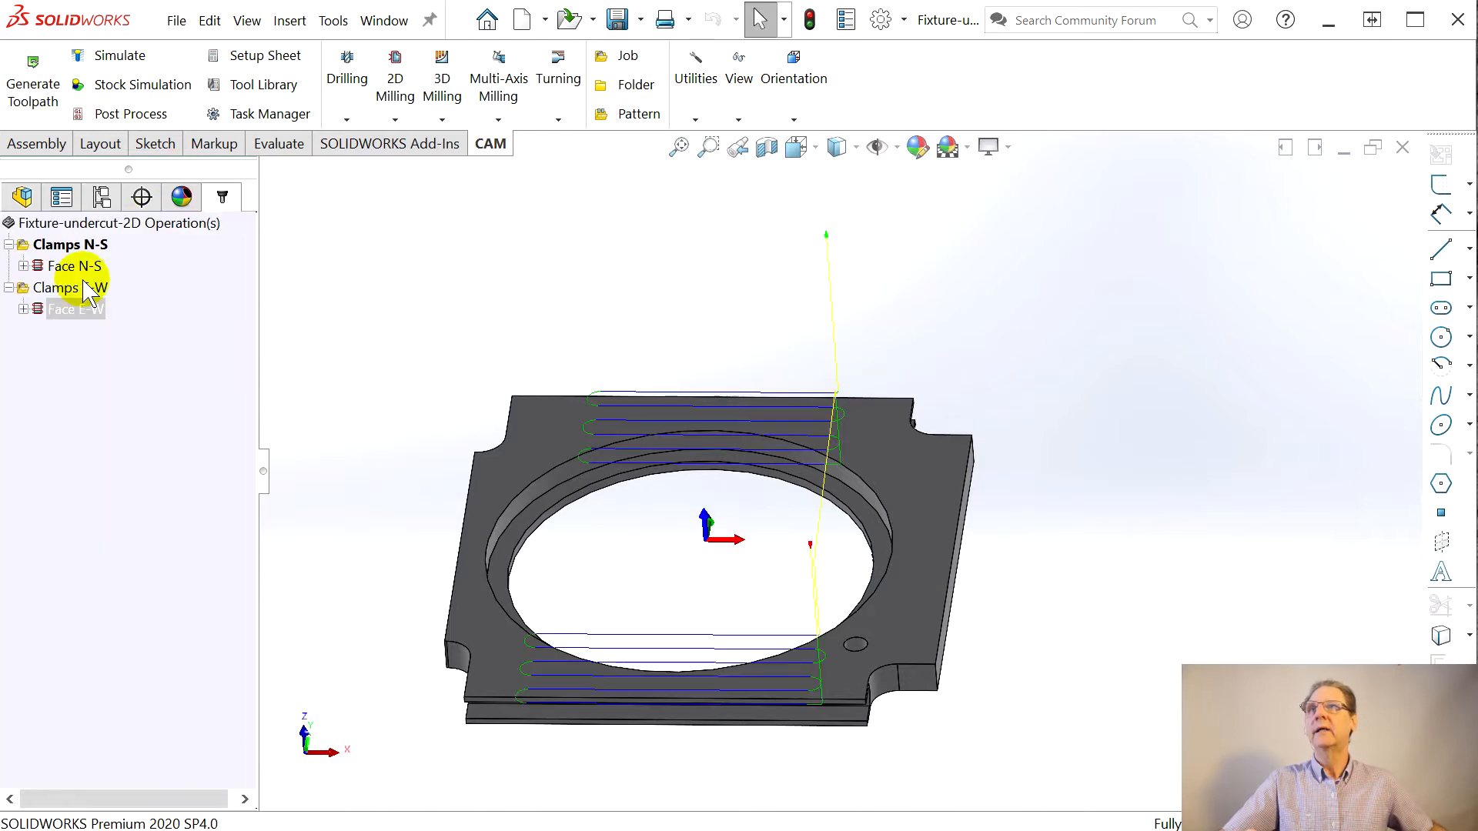
Step: Run a stock simulation of the Clamps N-S and Clamps E-W jobs without clamps, and close the events log and simulation
left_click(69, 245)
left_click(70, 288, "ctrl")
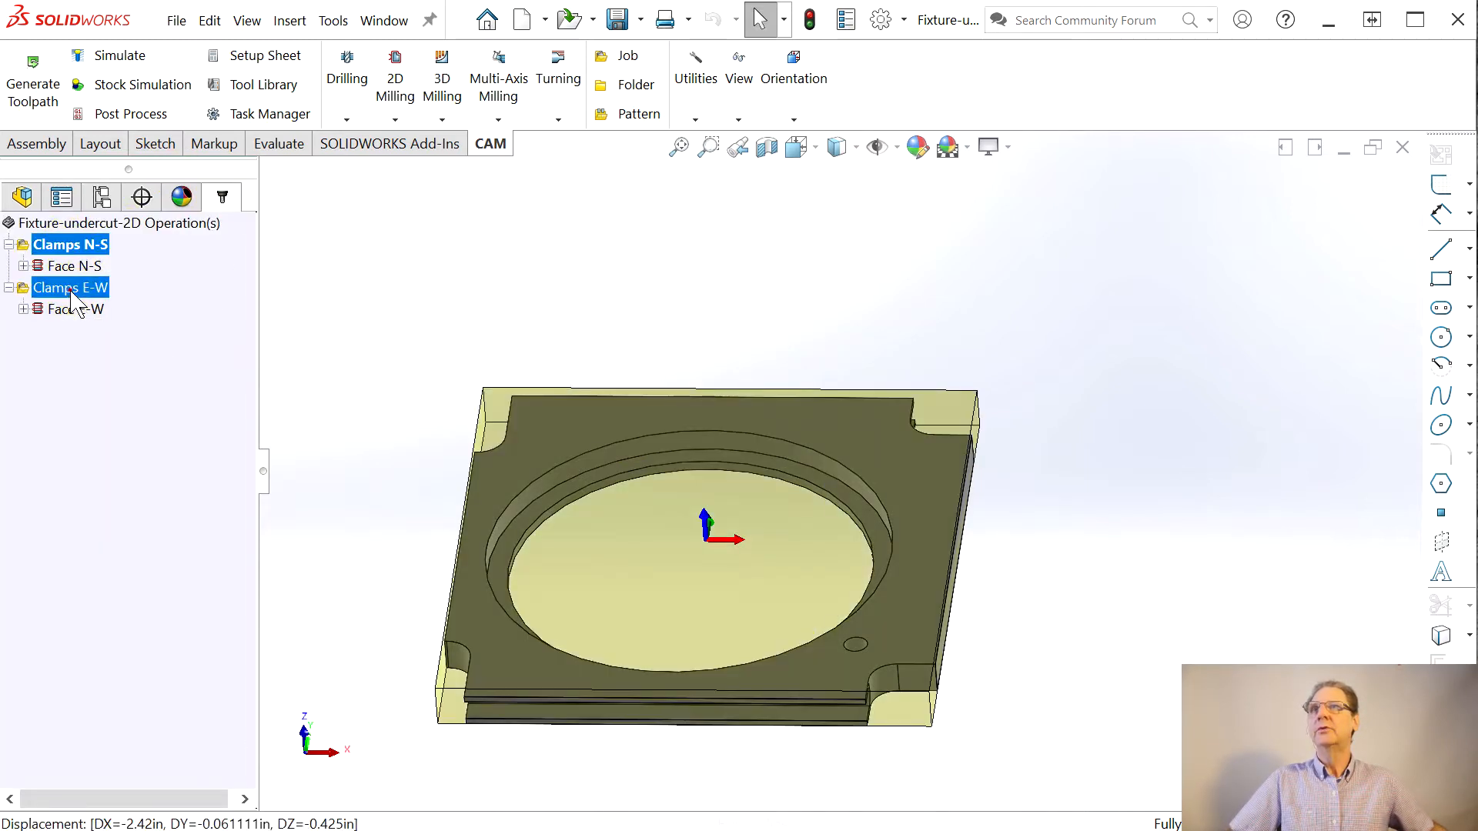
right_click(72, 293)
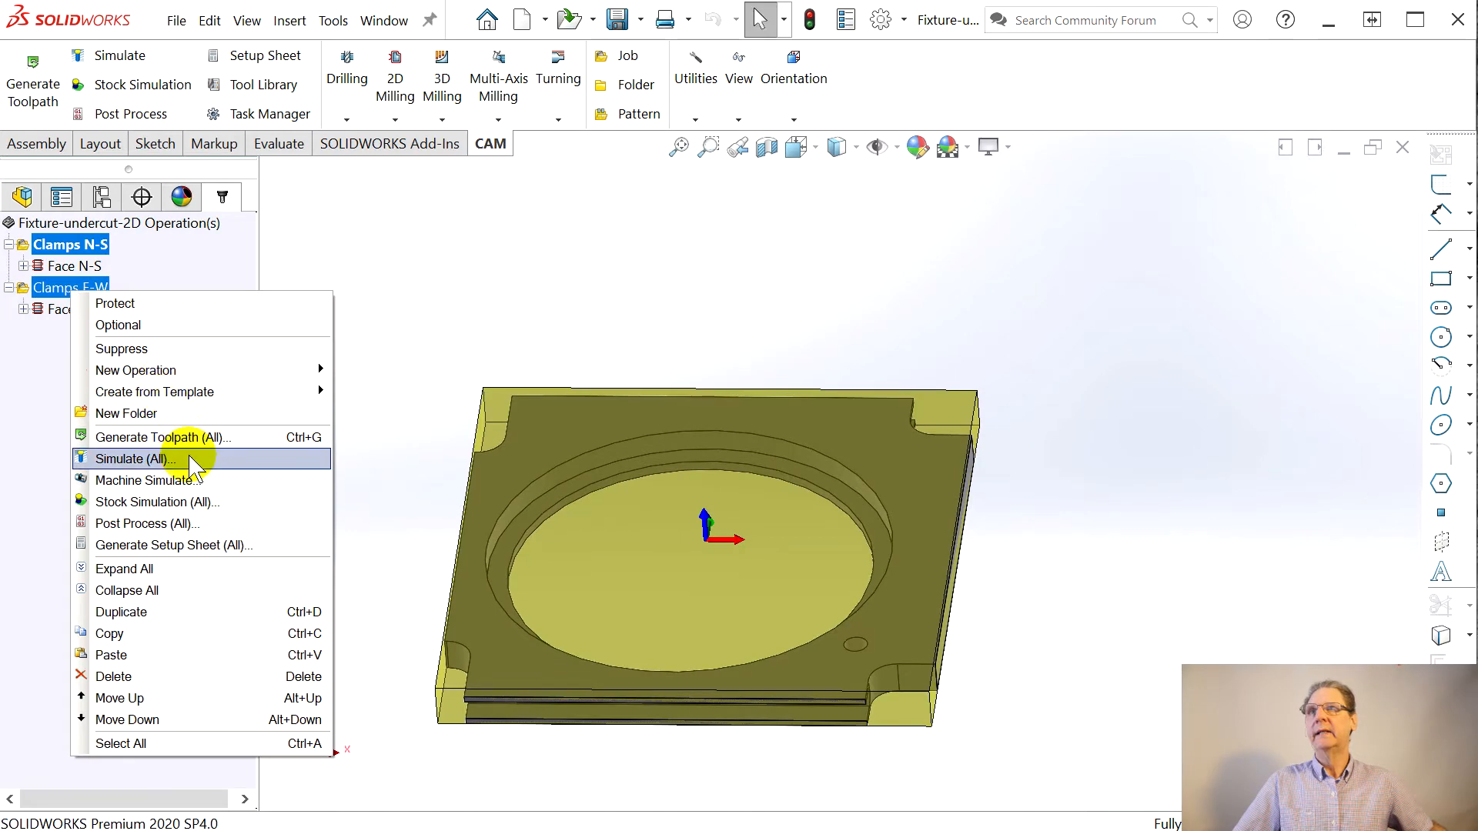
left_click(203, 502)
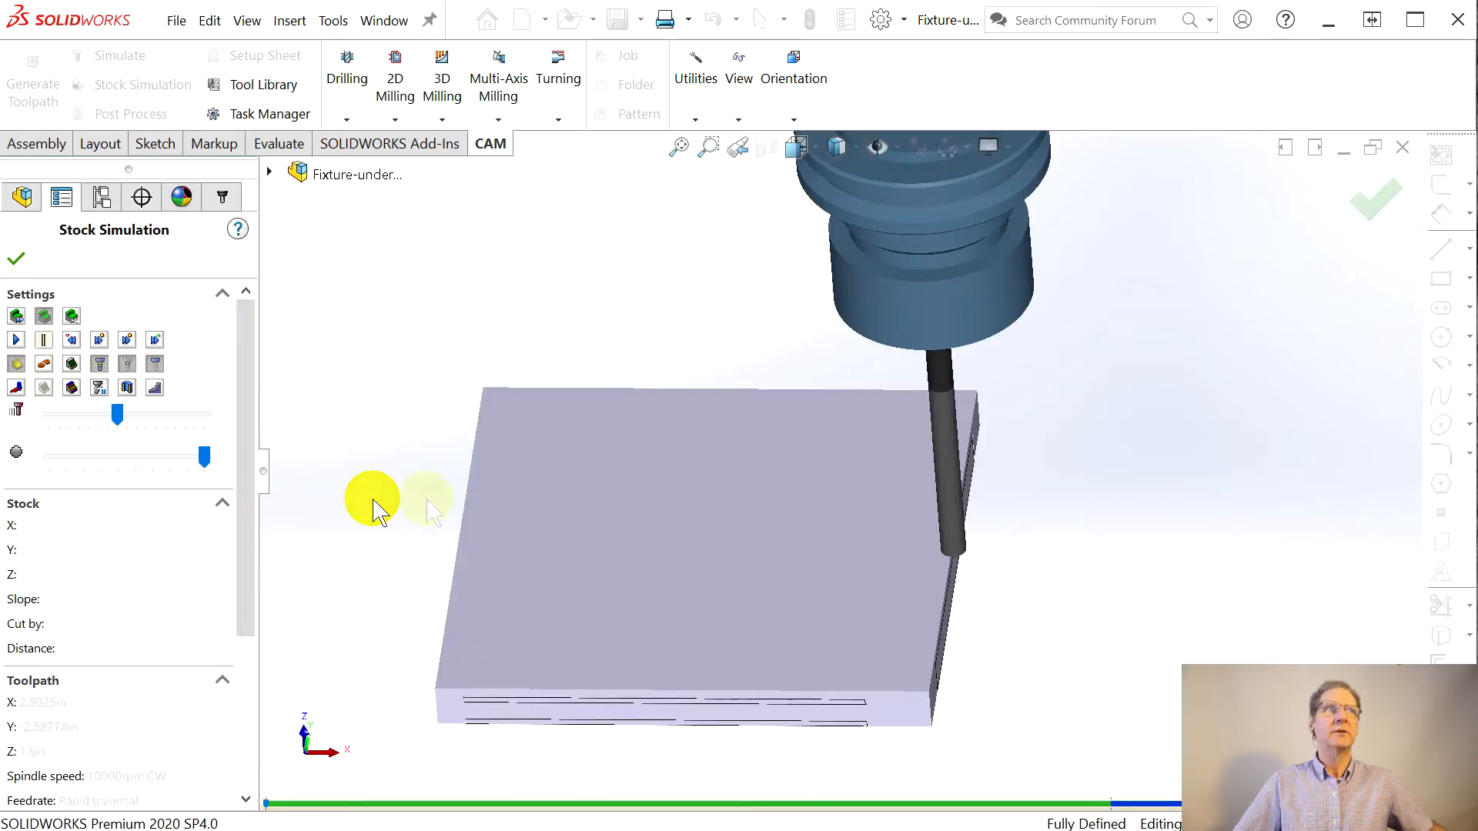
left_click(14, 341)
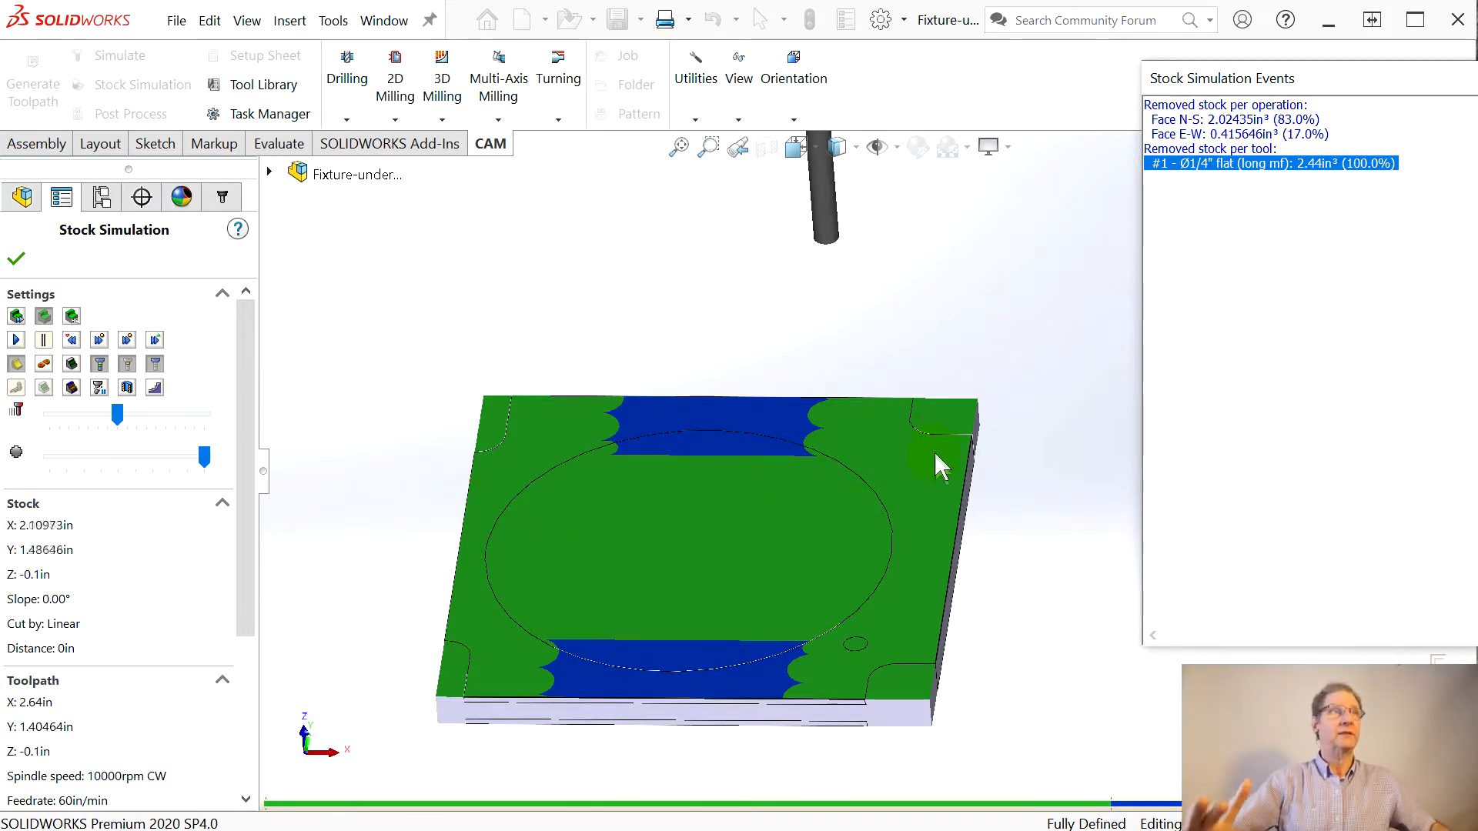
left_click_drag(1477, 82, 1250, 134)
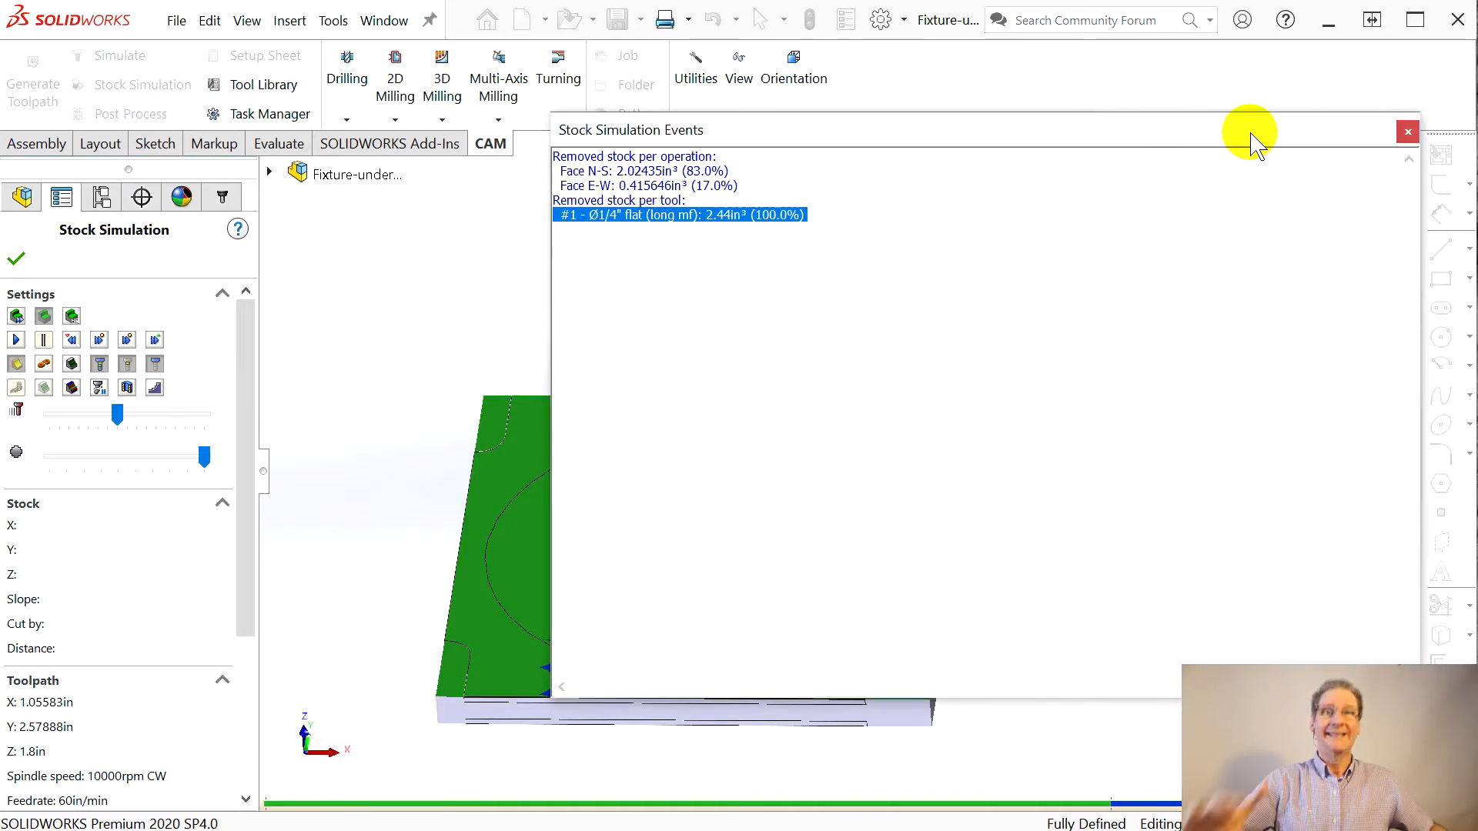
left_click(1407, 133)
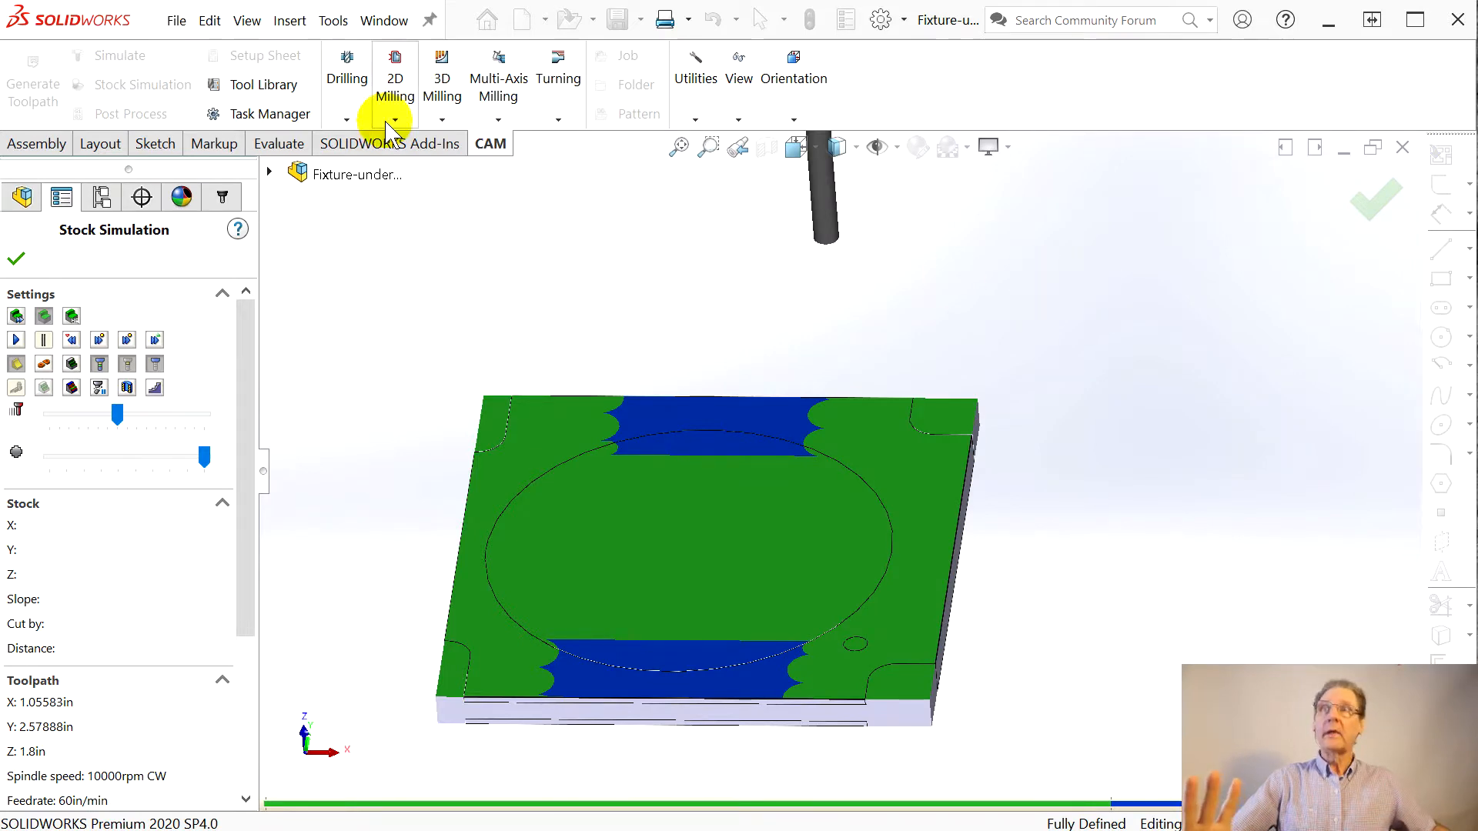
left_click(17, 259)
Step: Save the 2D fixture assembly and switch to the open document Fixture-undercut-3D.SLDASM
left_click(176, 20)
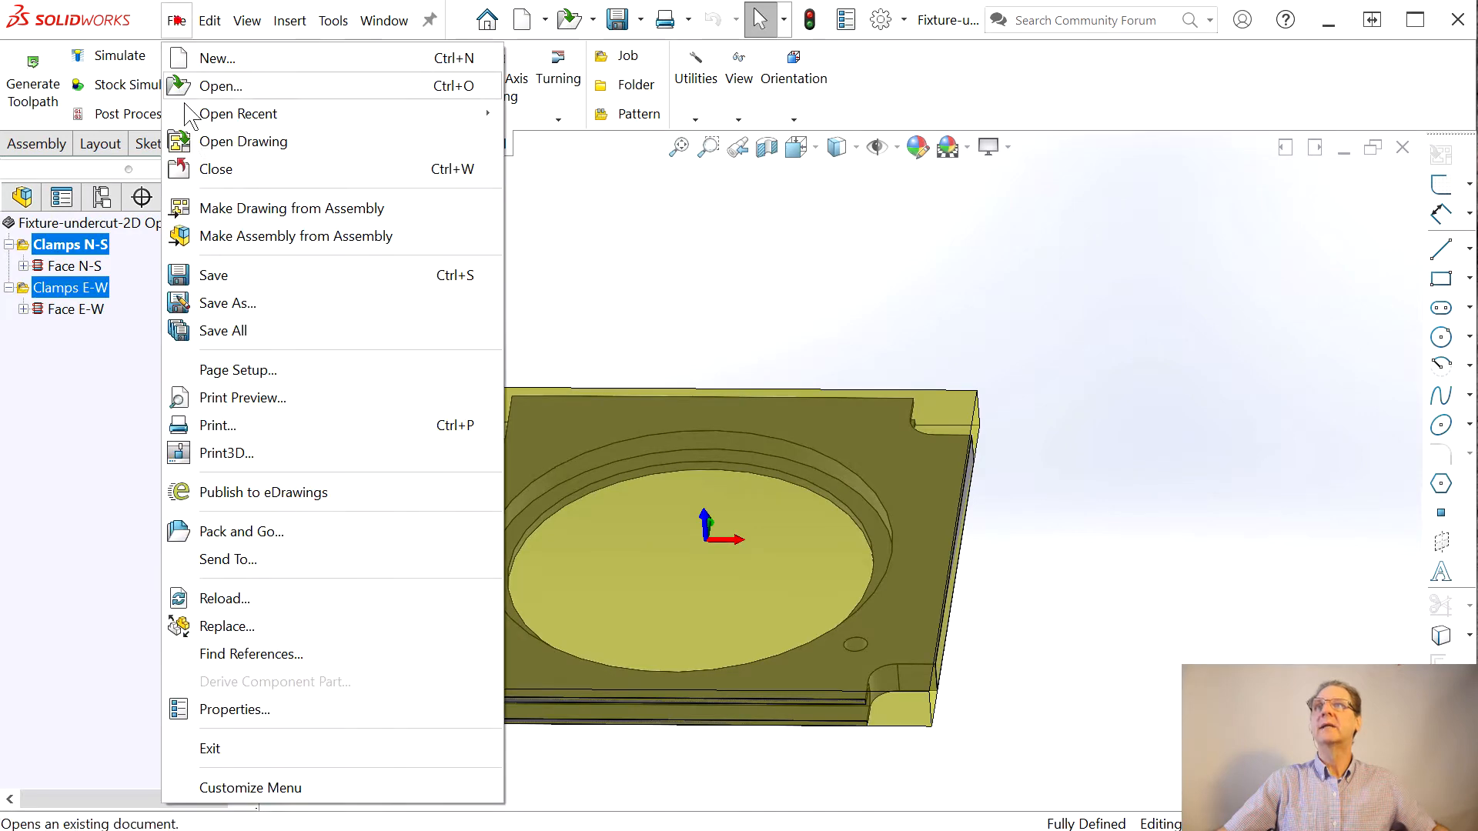
left_click(262, 275)
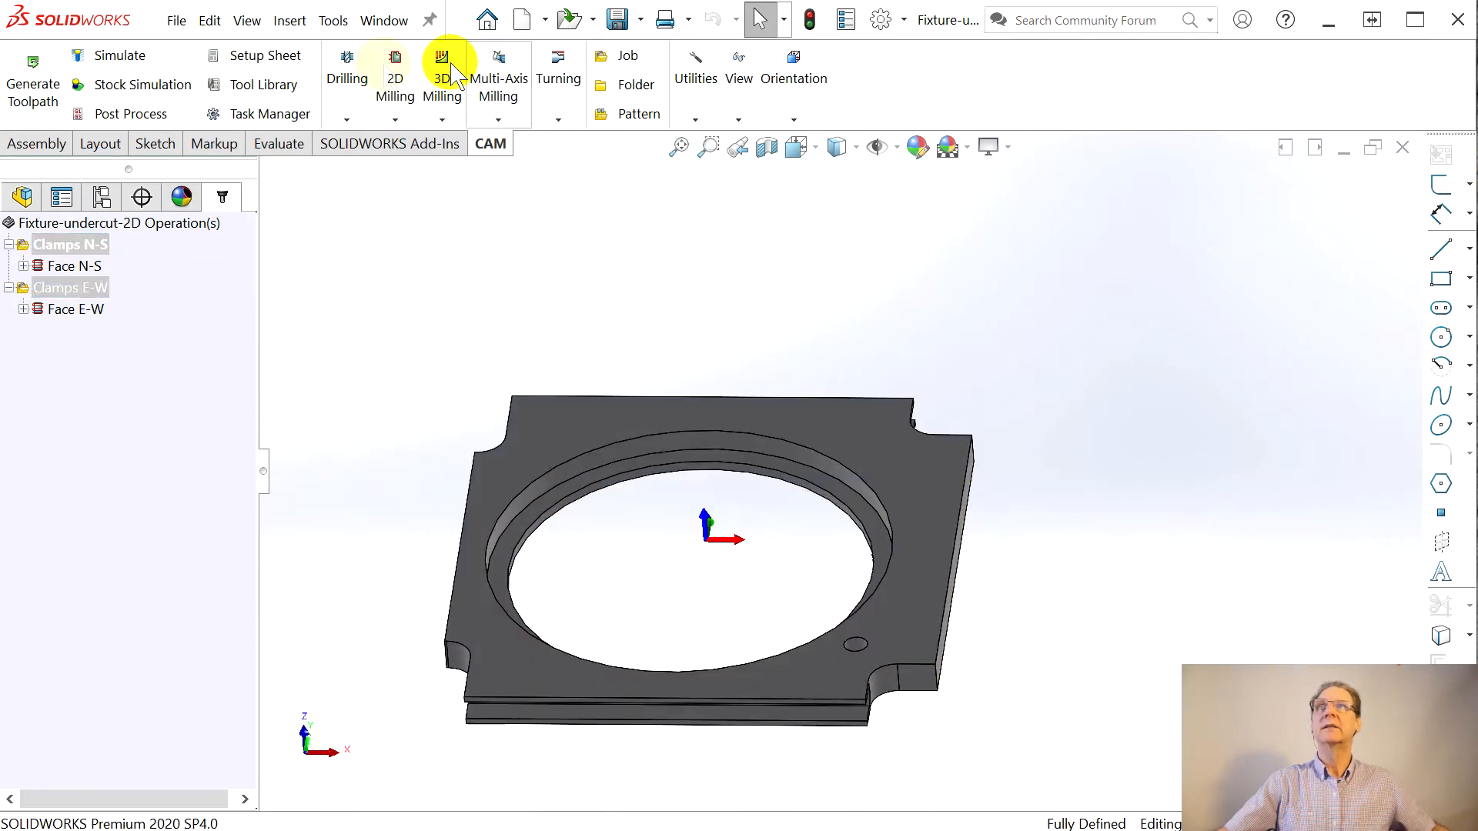
left_click(387, 21)
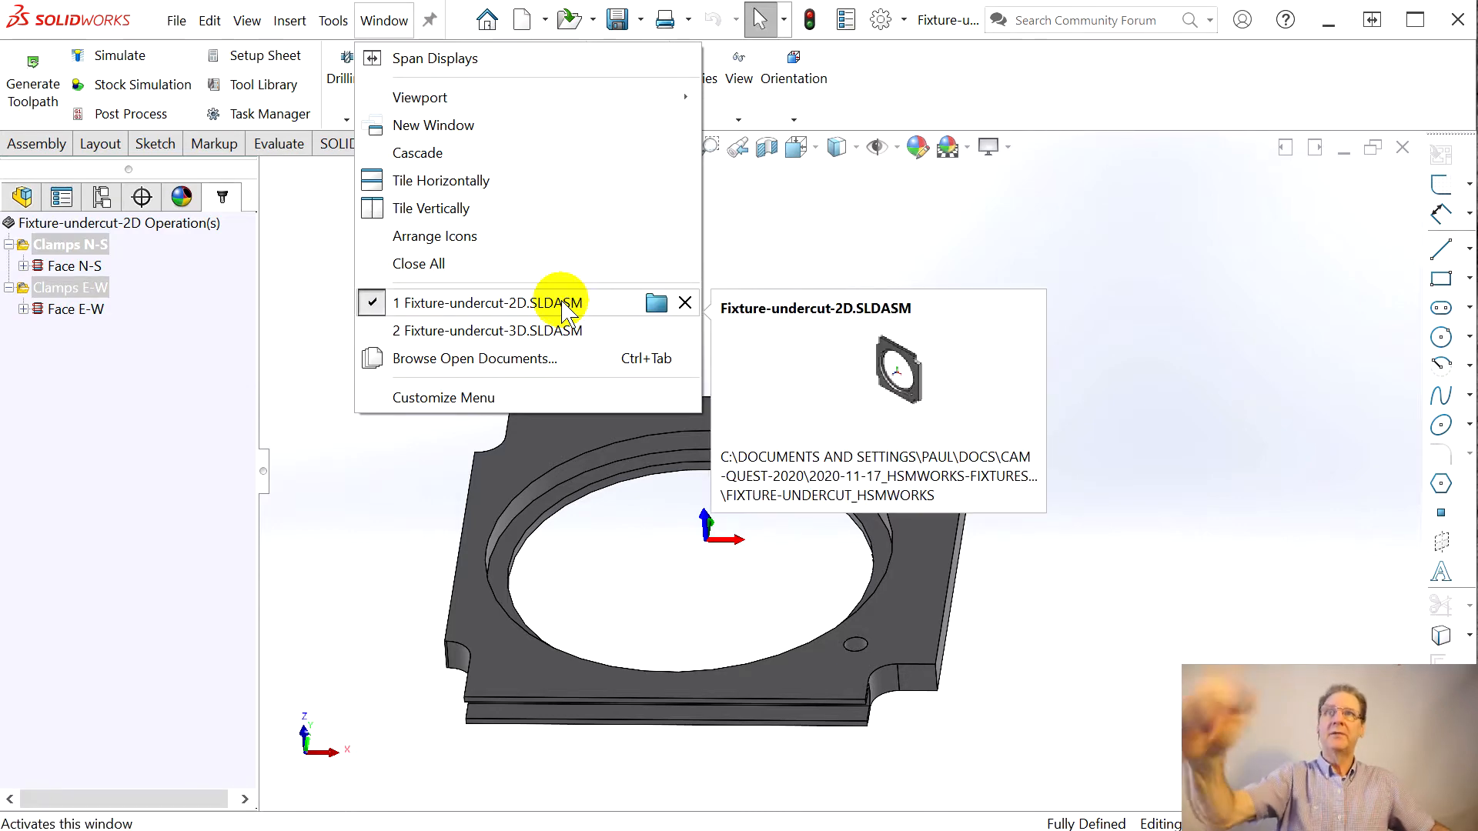
mouse_move(510, 340)
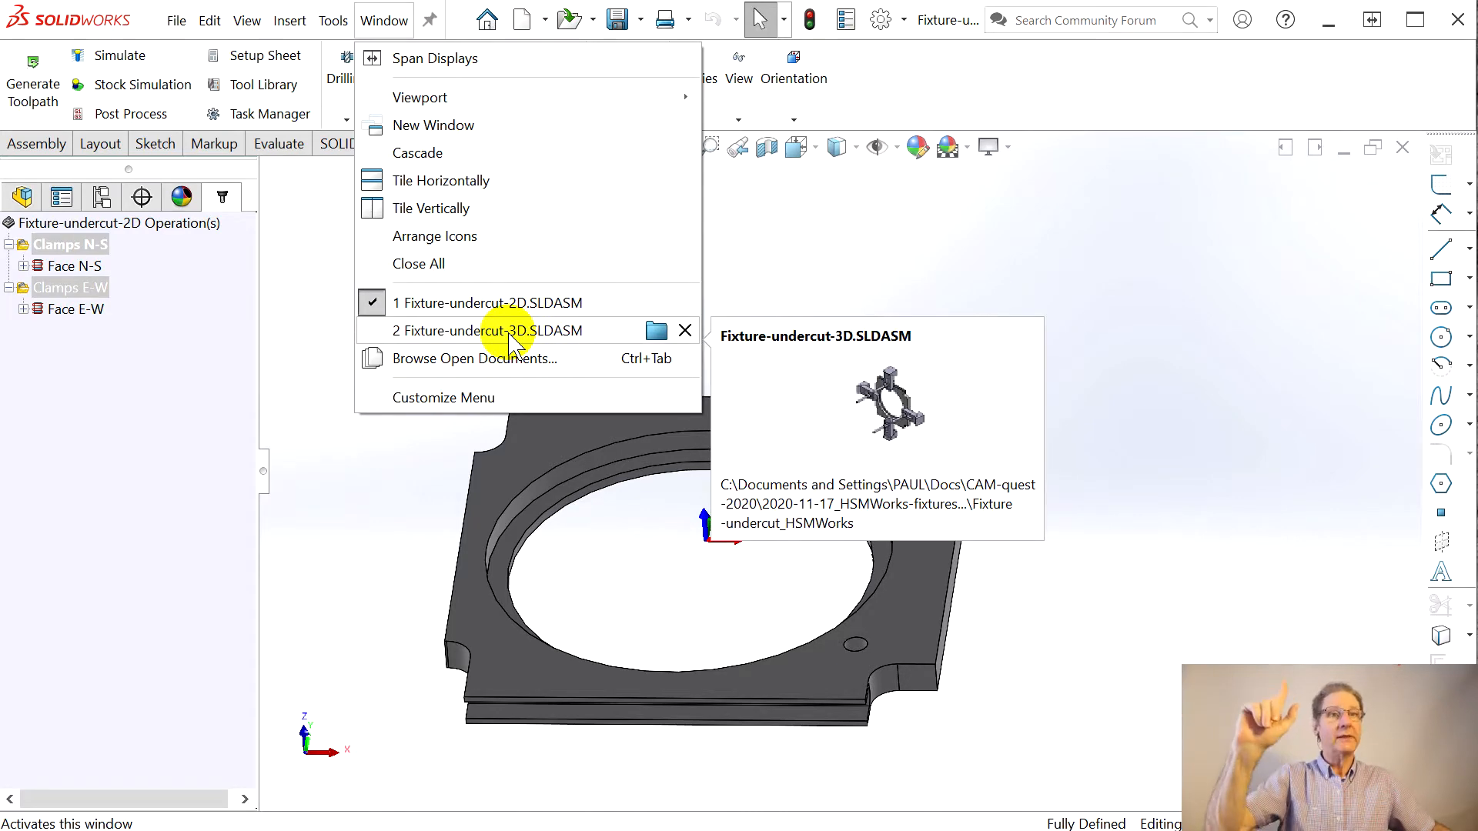
left_click(508, 333)
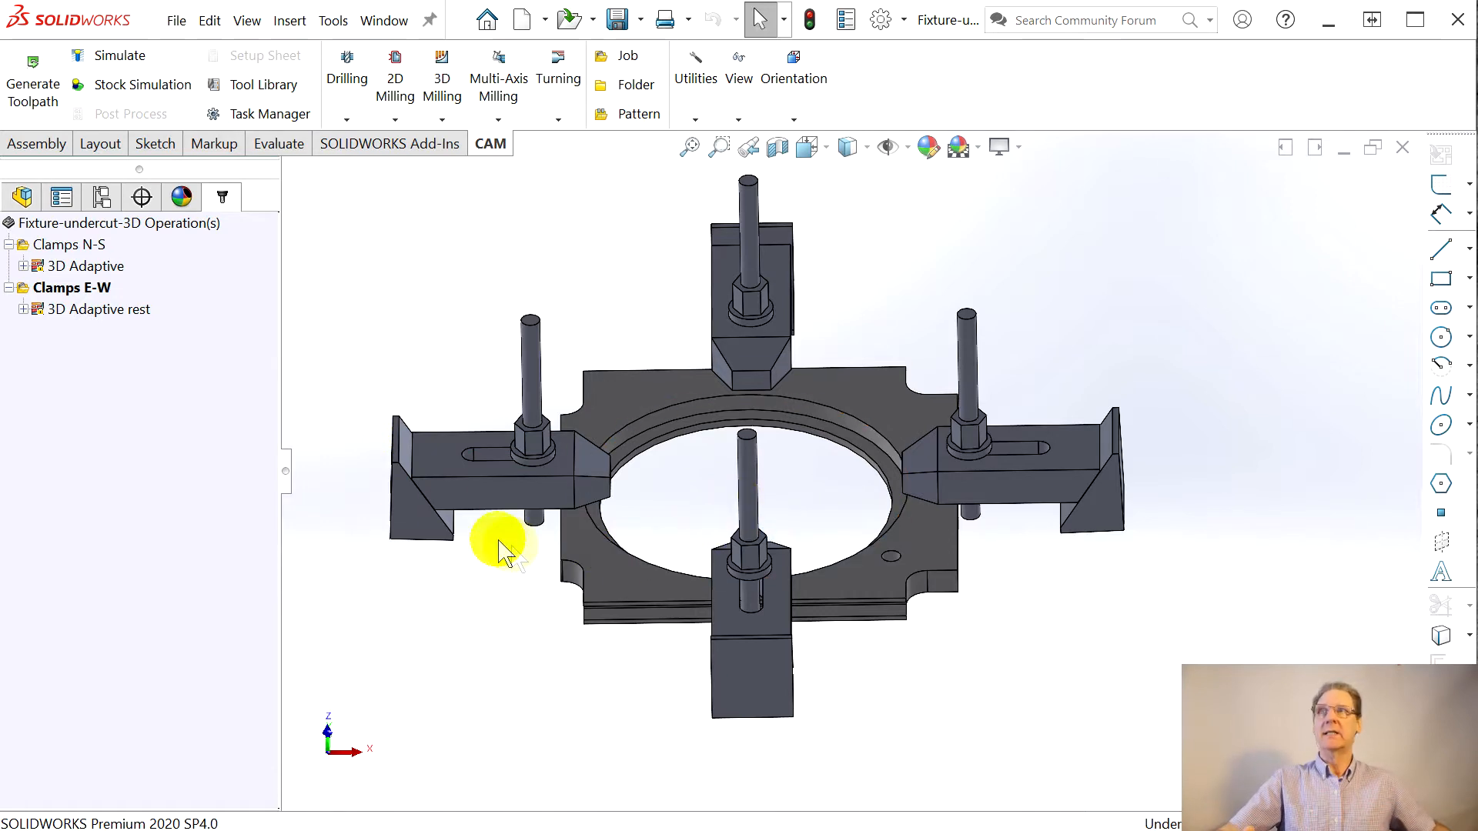
Step: Open the Clamps N-S job, examine which clamp toes and bolts are selected as its fixture, and close it without changes
left_click(77, 245)
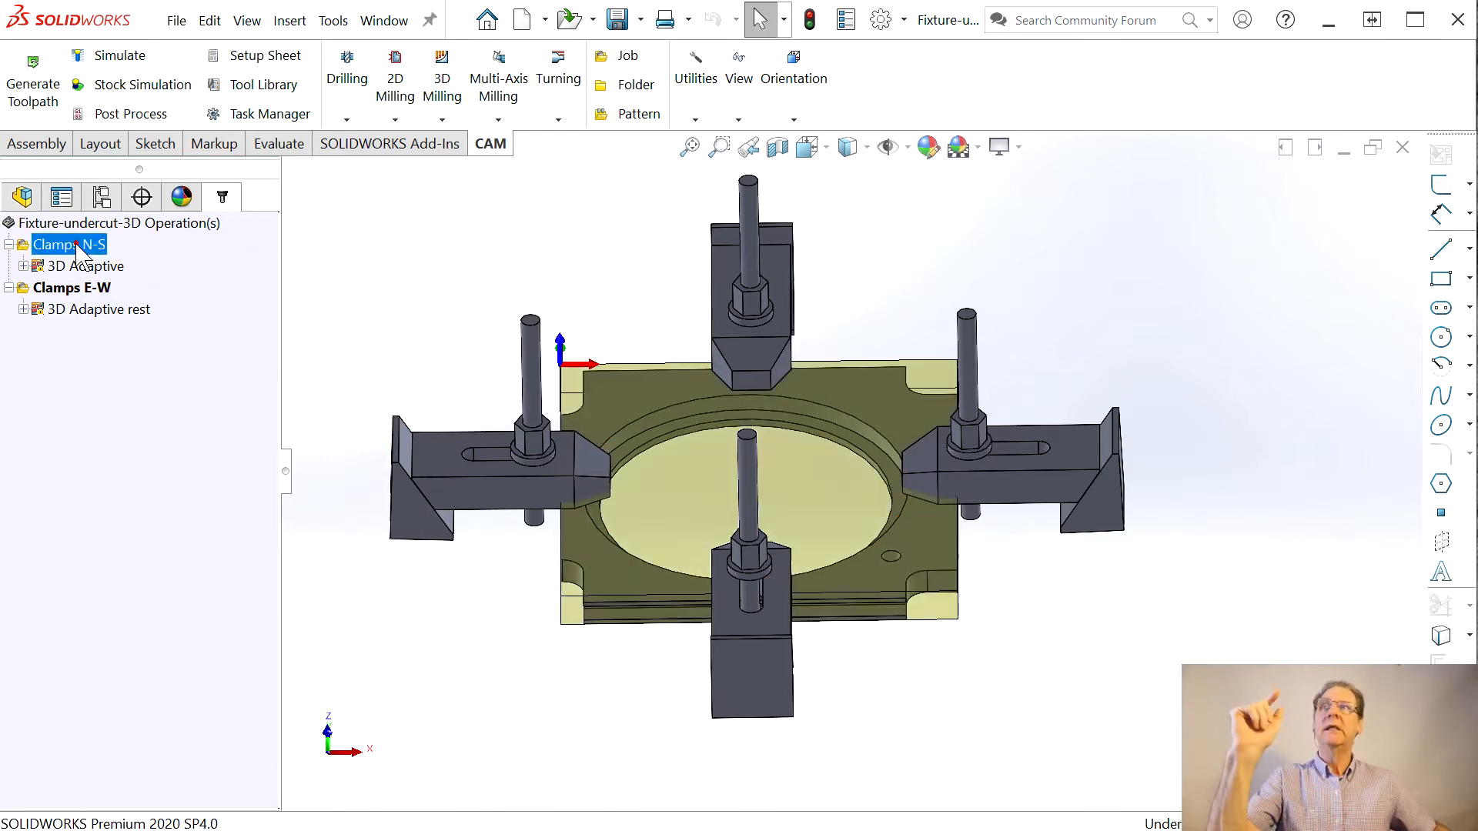
right_click(80, 252)
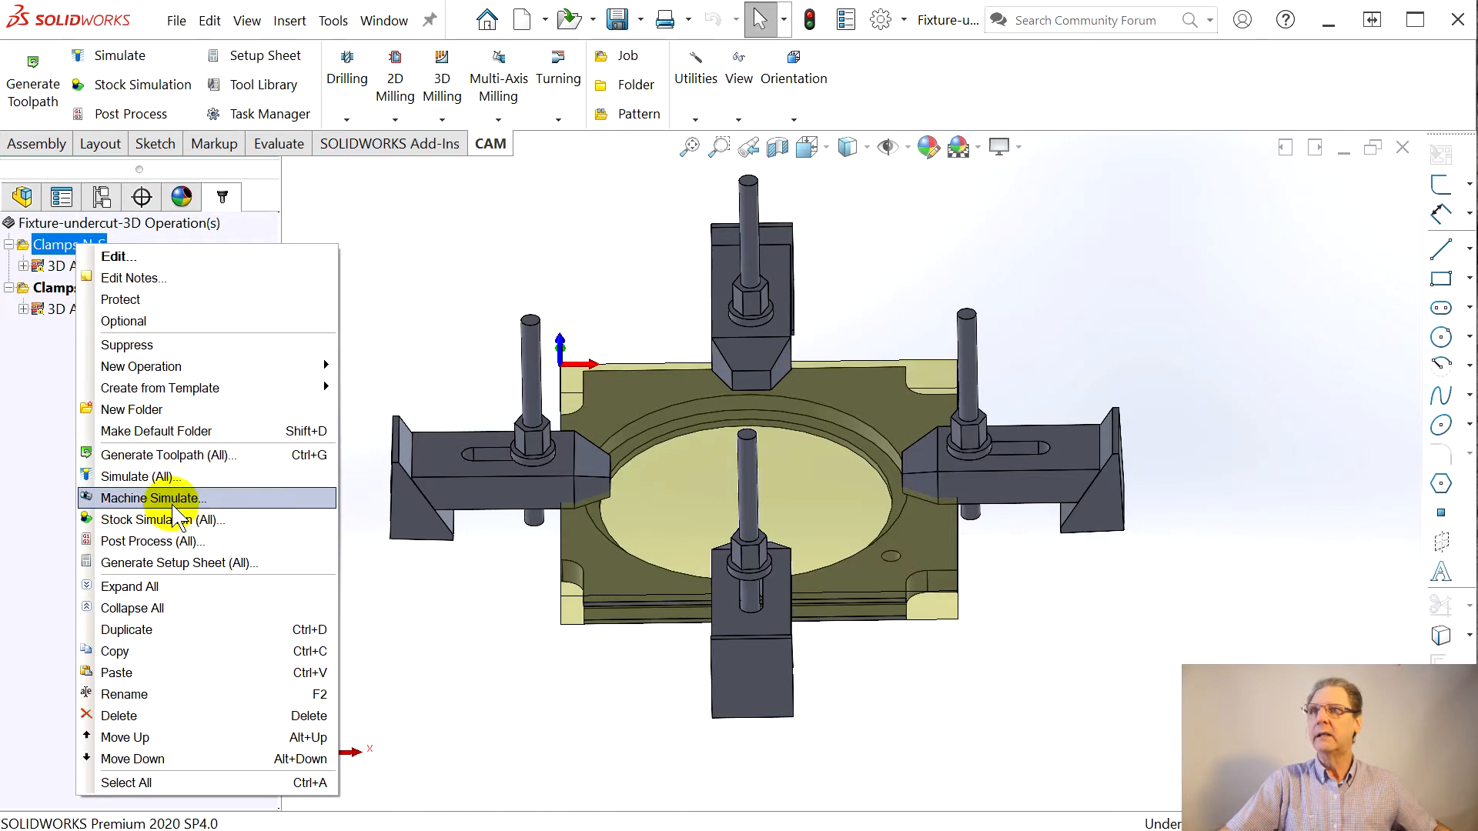
left_click(150, 255)
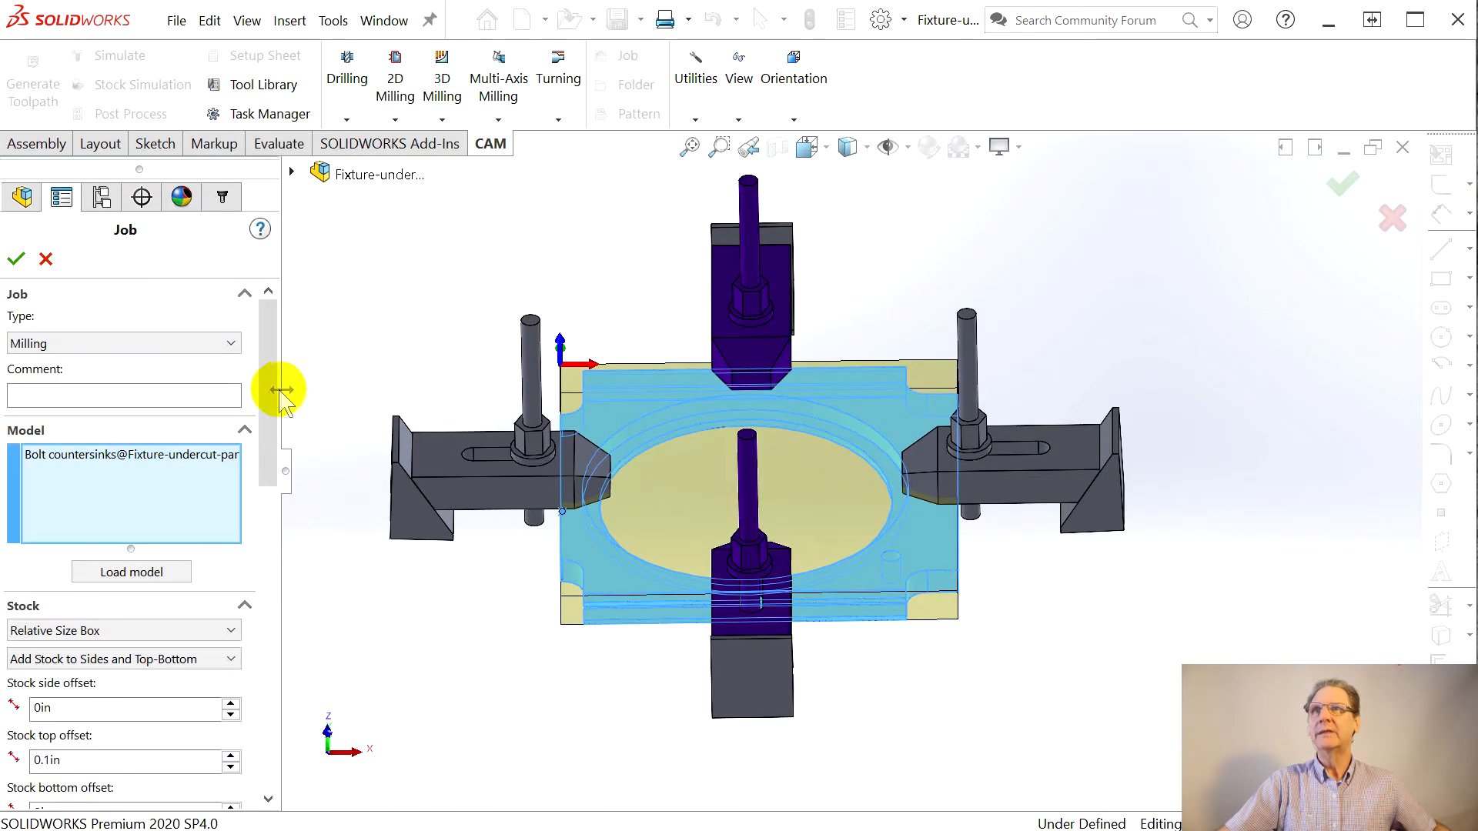
left_click_drag(268, 390, 262, 561)
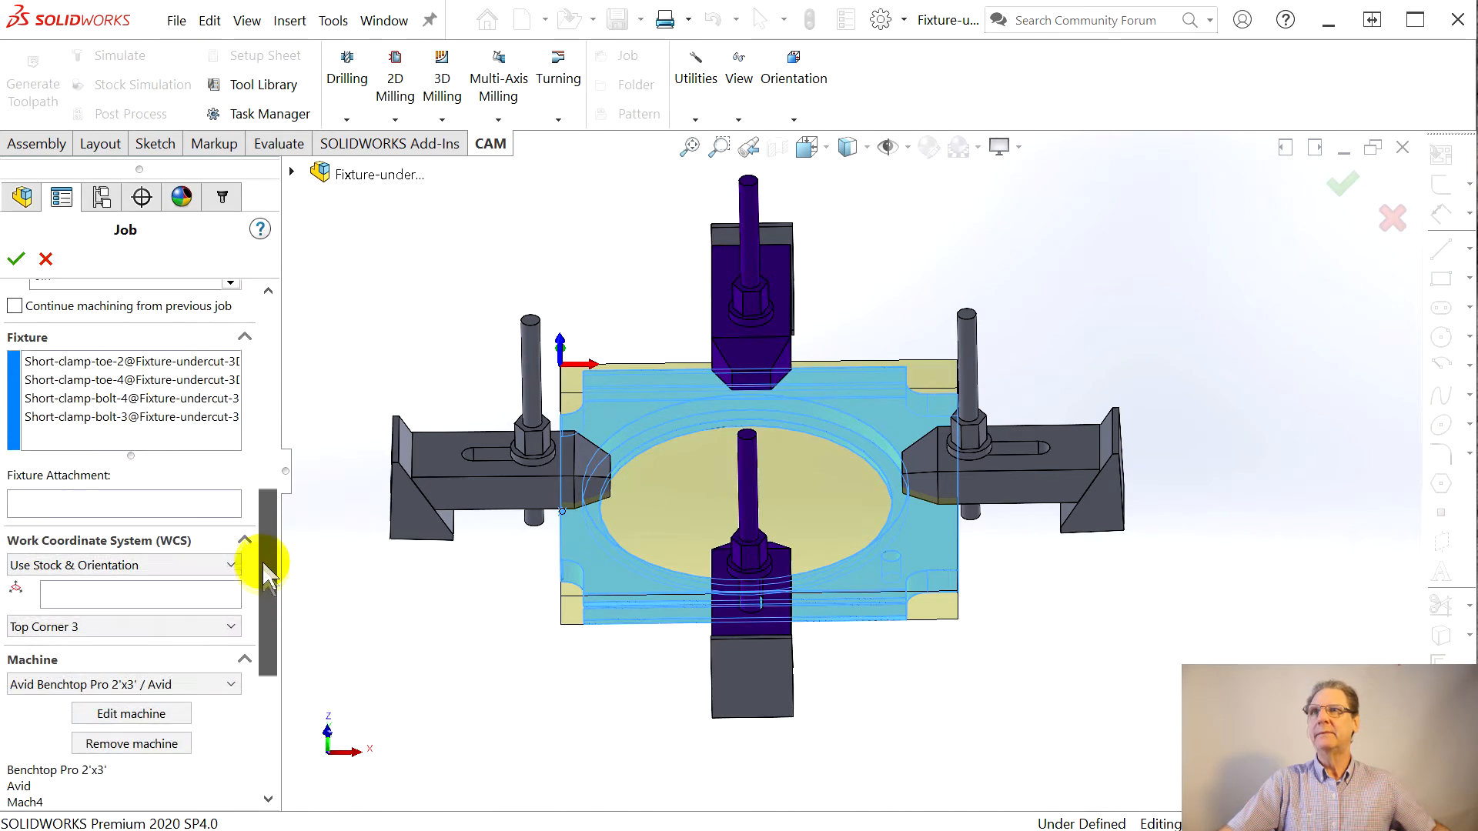
left_click(100, 362)
left_click(100, 380)
left_click(100, 398)
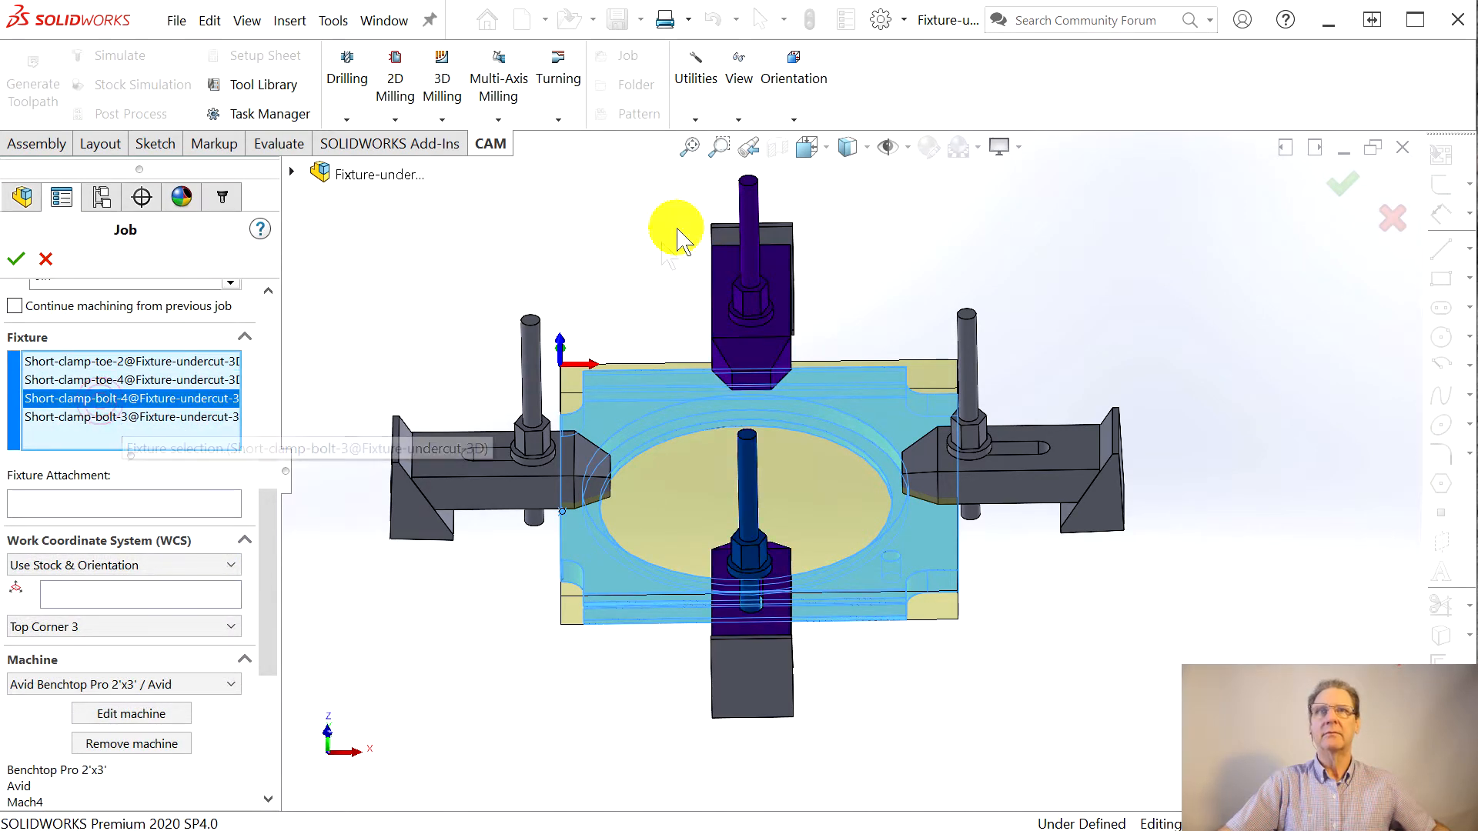
middle_click_drag(983, 389, 1069, 403)
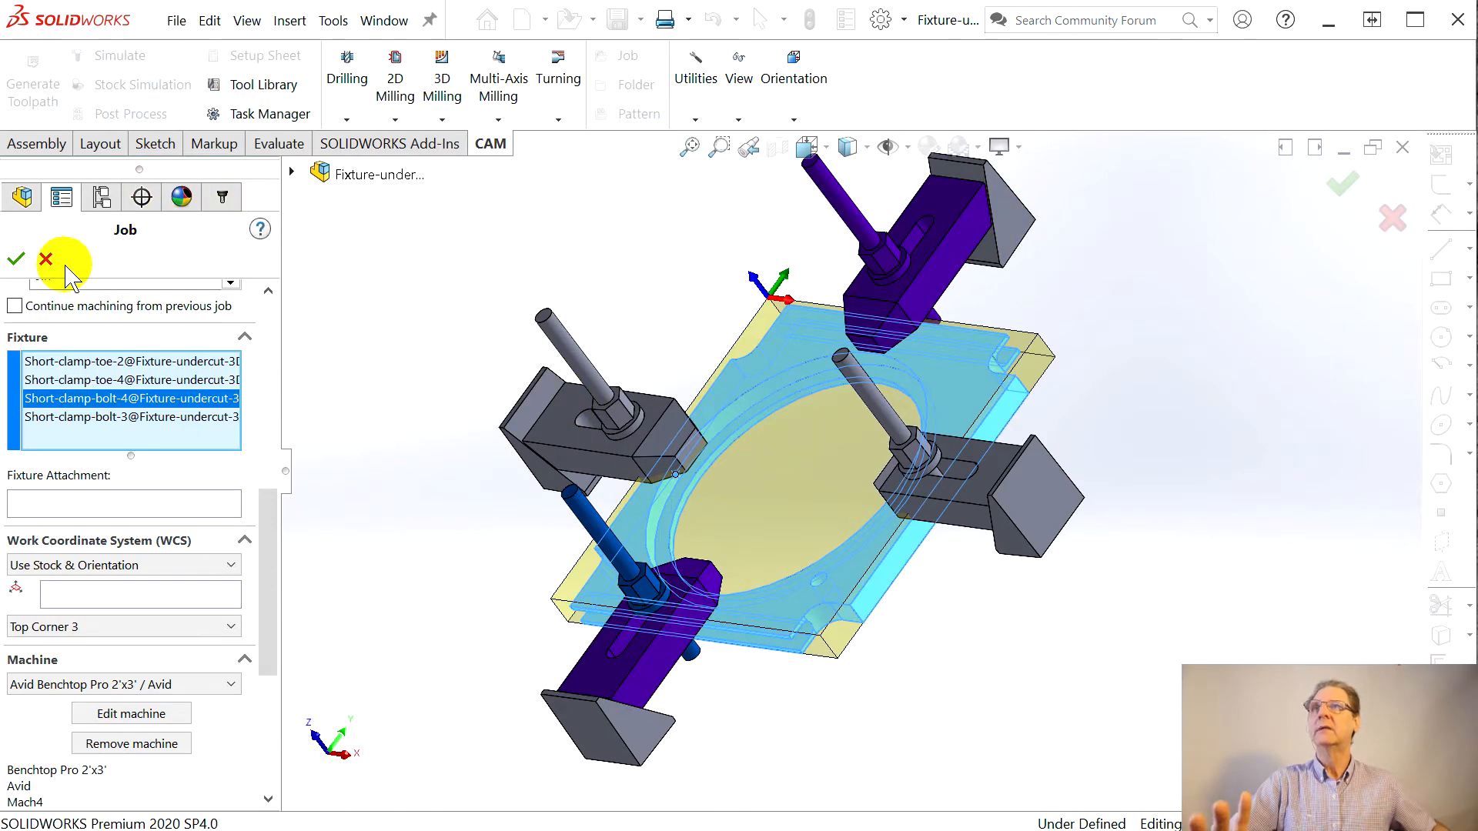
left_click(45, 259)
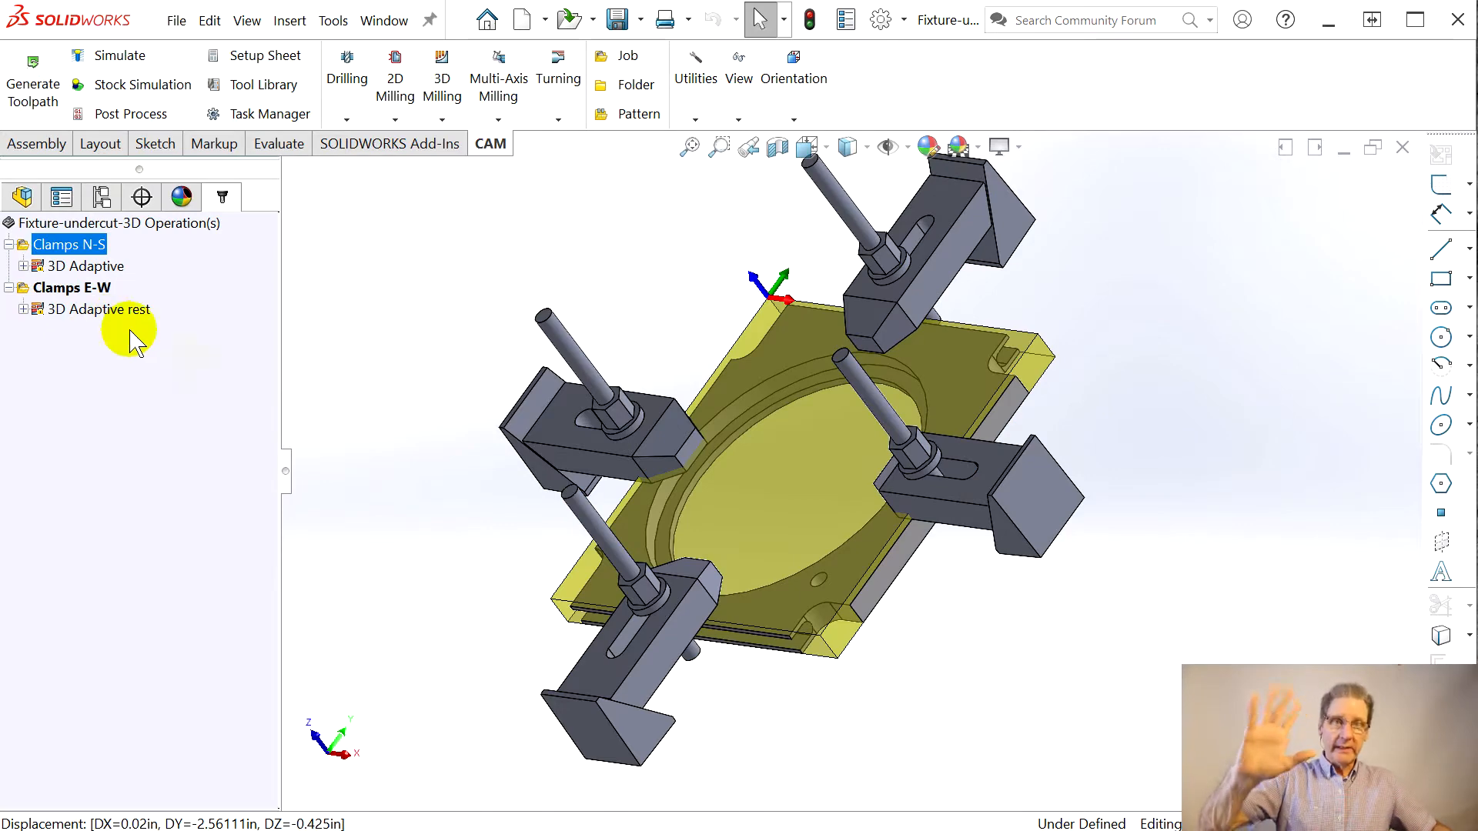
Step: Open the 3D Adaptive operation under Clamps N-S and examine its feeds, stock contours, rest machining and the part and clamp bodies in its model selection
middle_click_drag(445, 412, 538, 303)
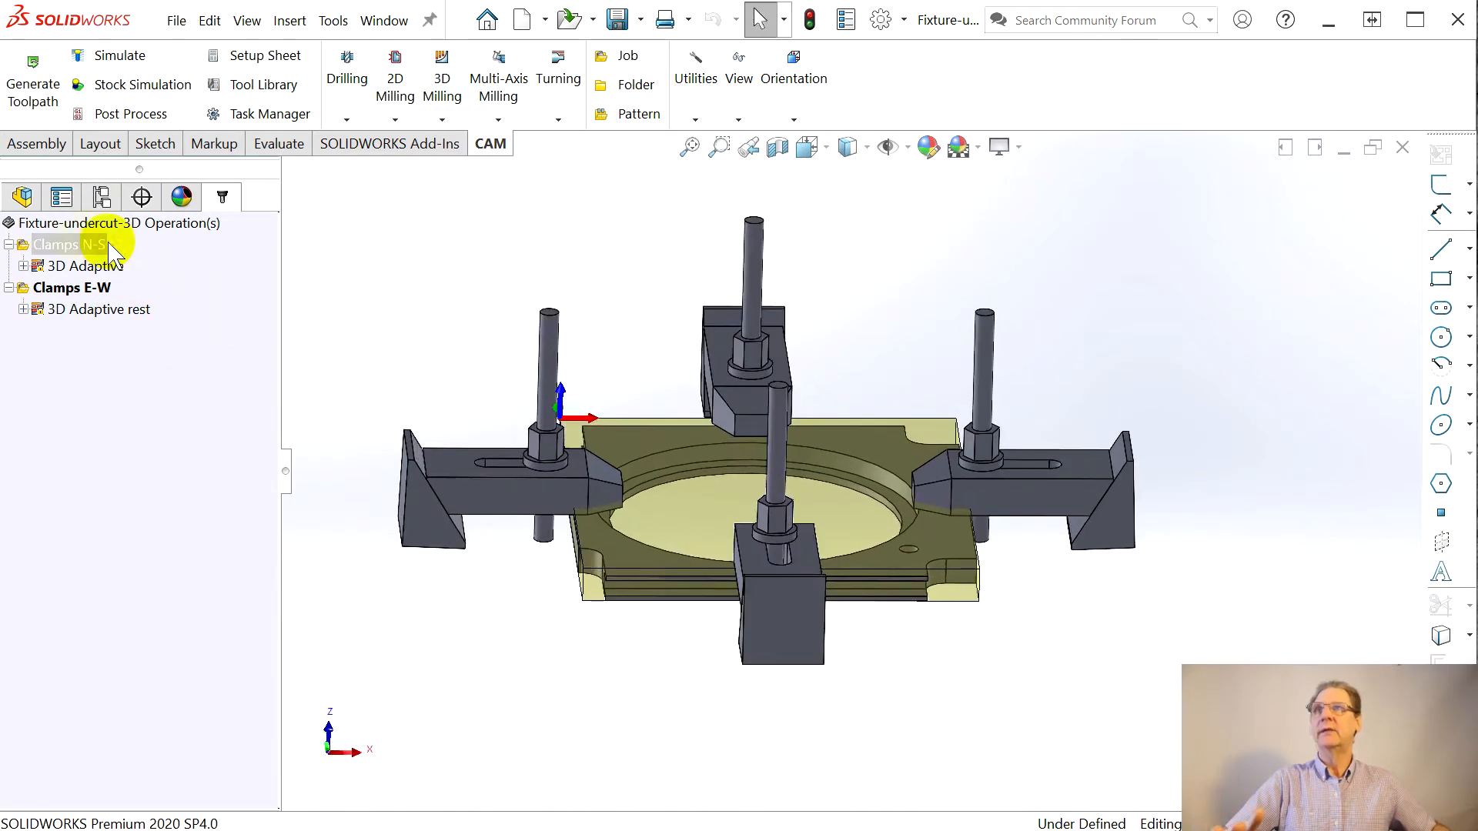
left_click(63, 266)
right_click(62, 269)
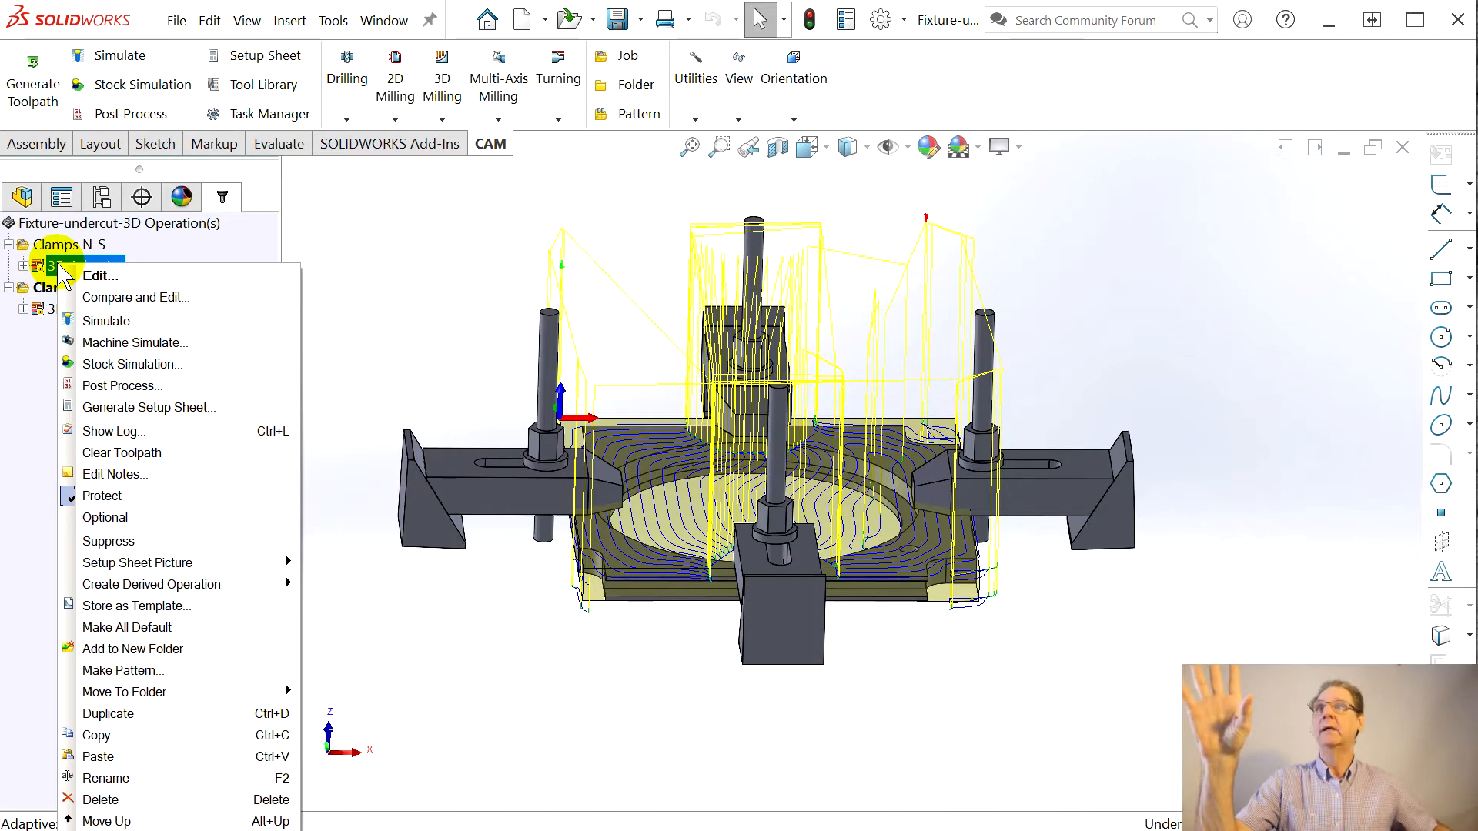
left_click(96, 276)
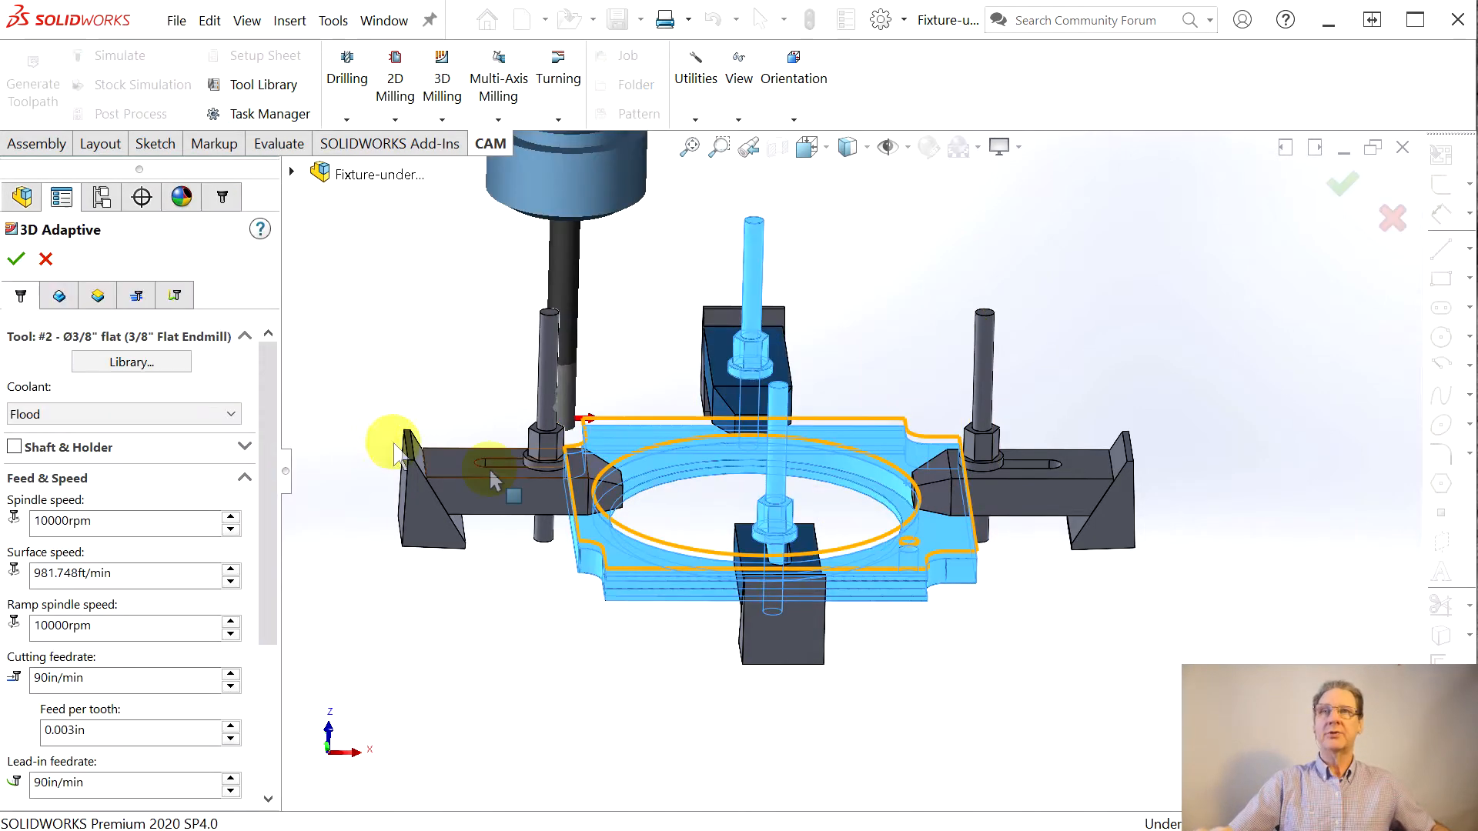
left_click_drag(264, 462, 231, 659)
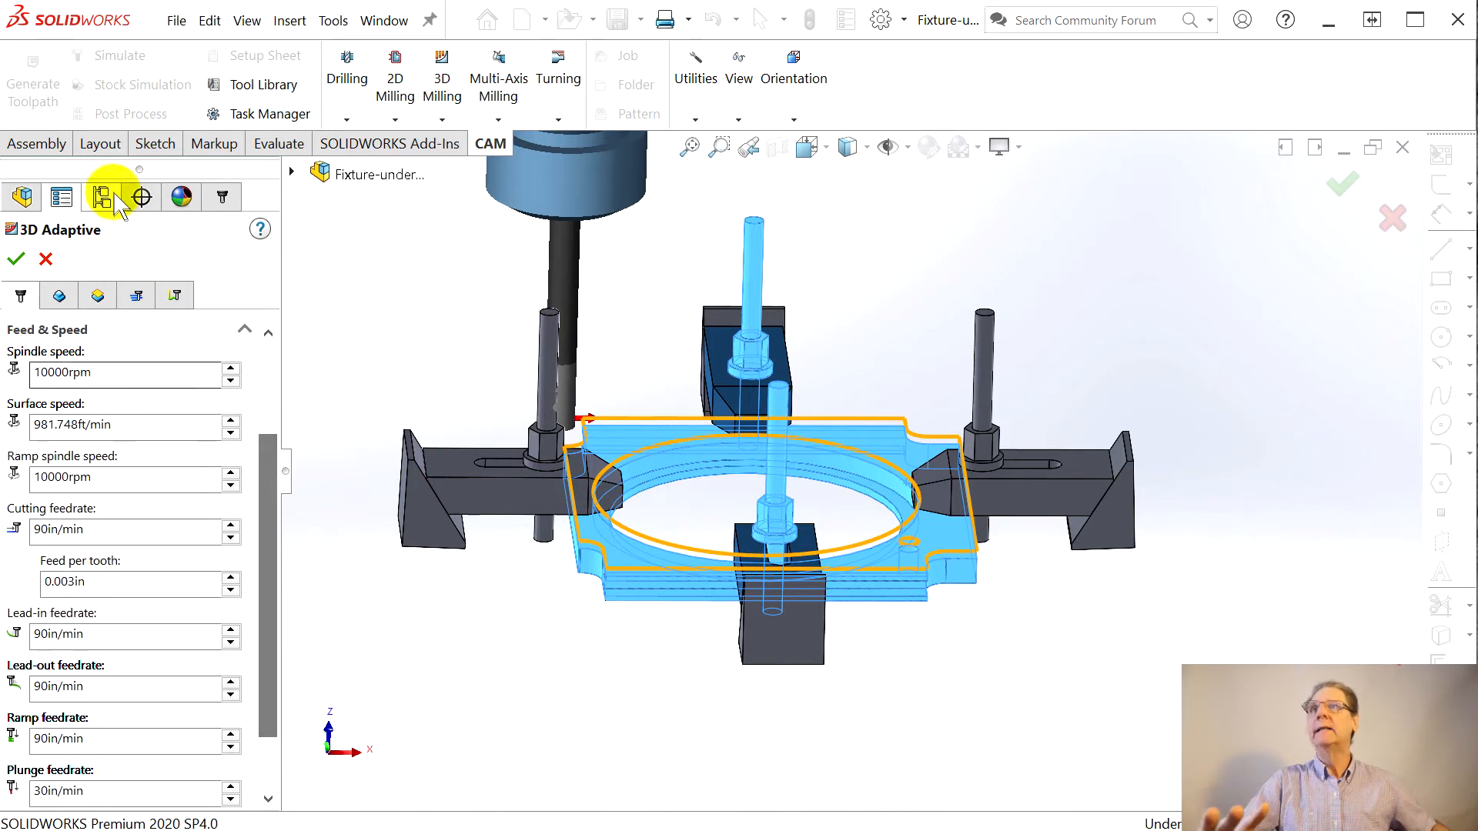
left_click(59, 295)
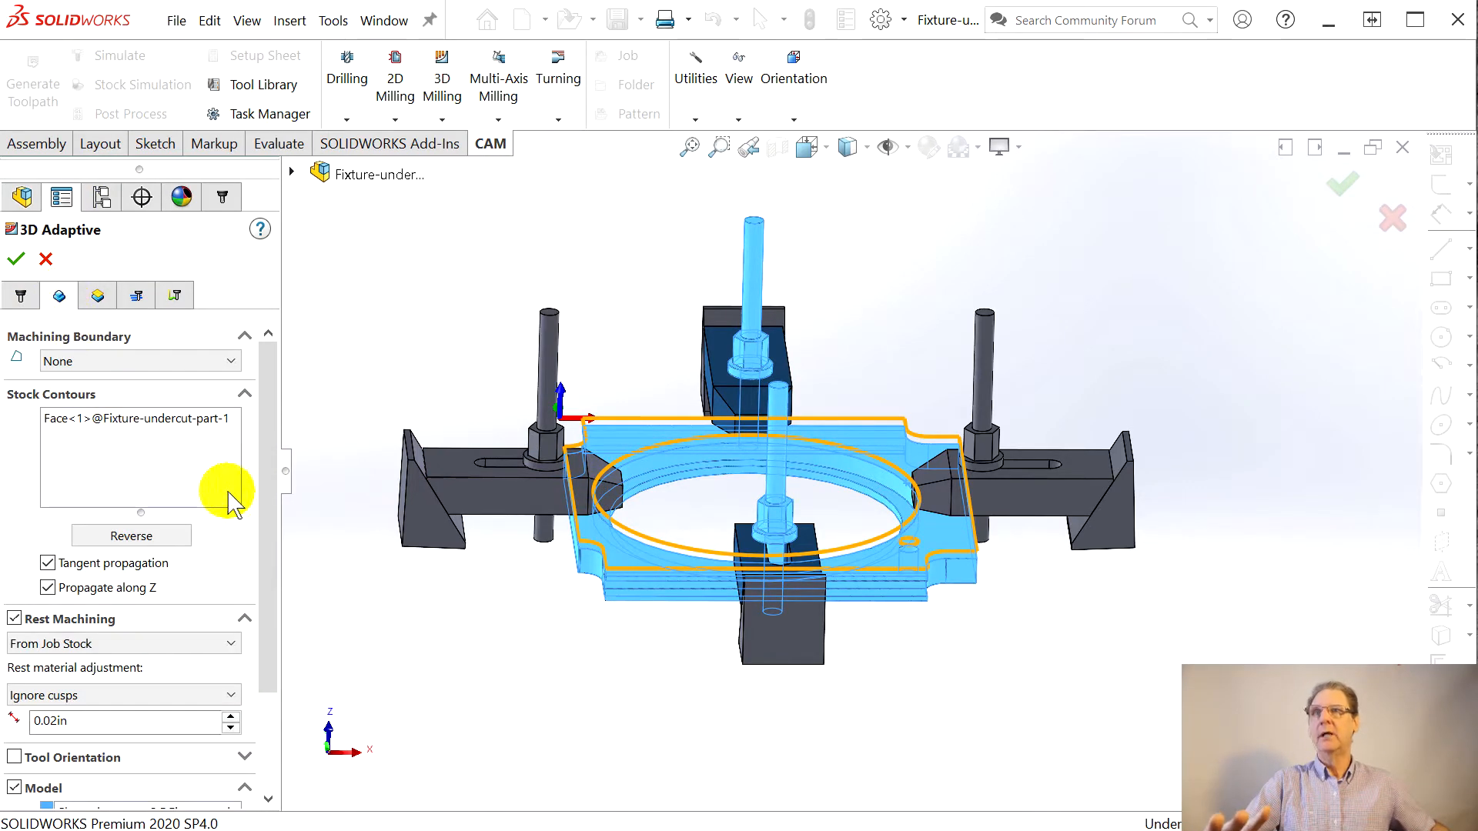
left_click_drag(266, 485, 264, 582)
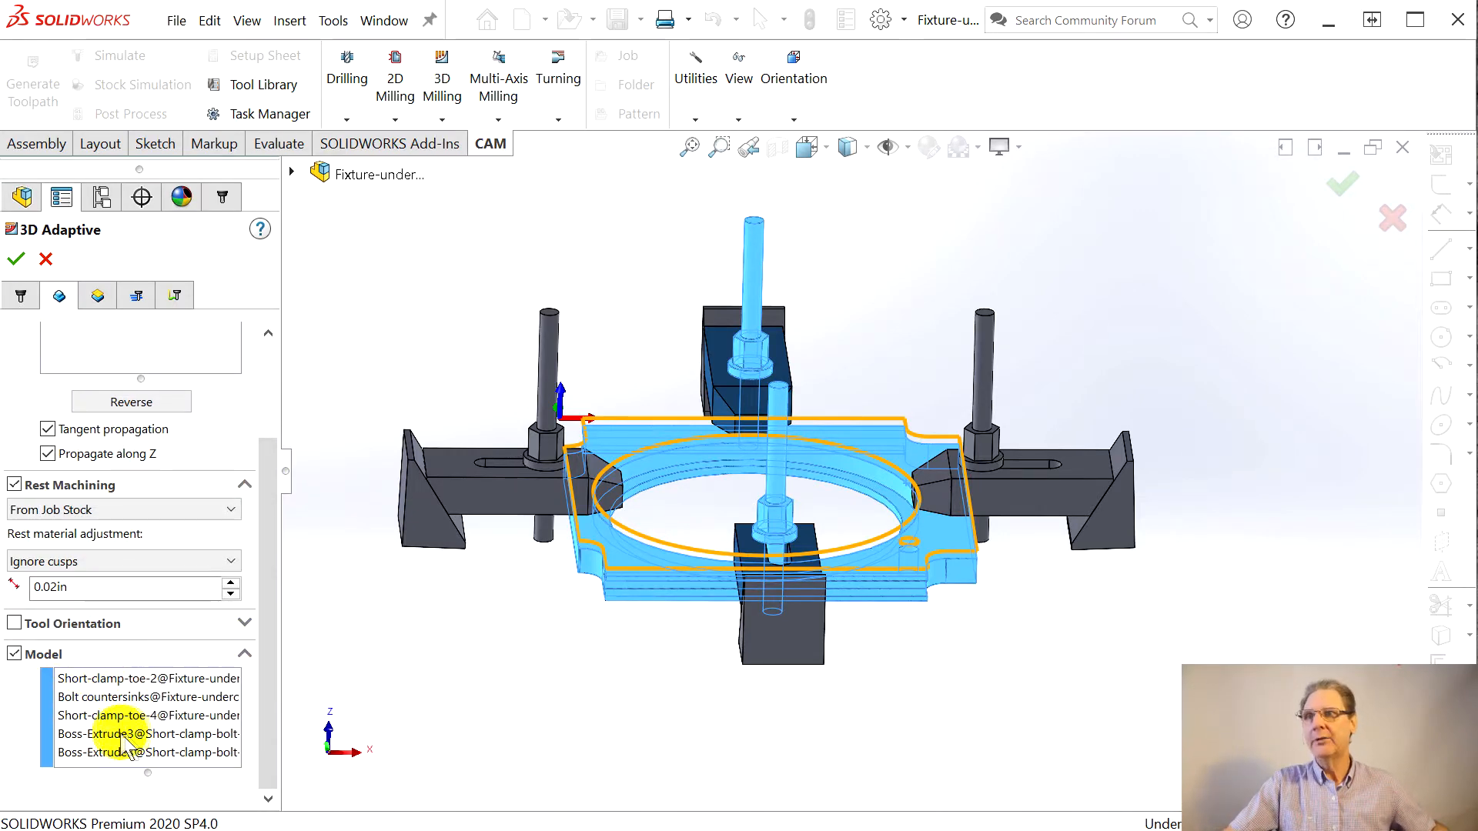
left_click(174, 698)
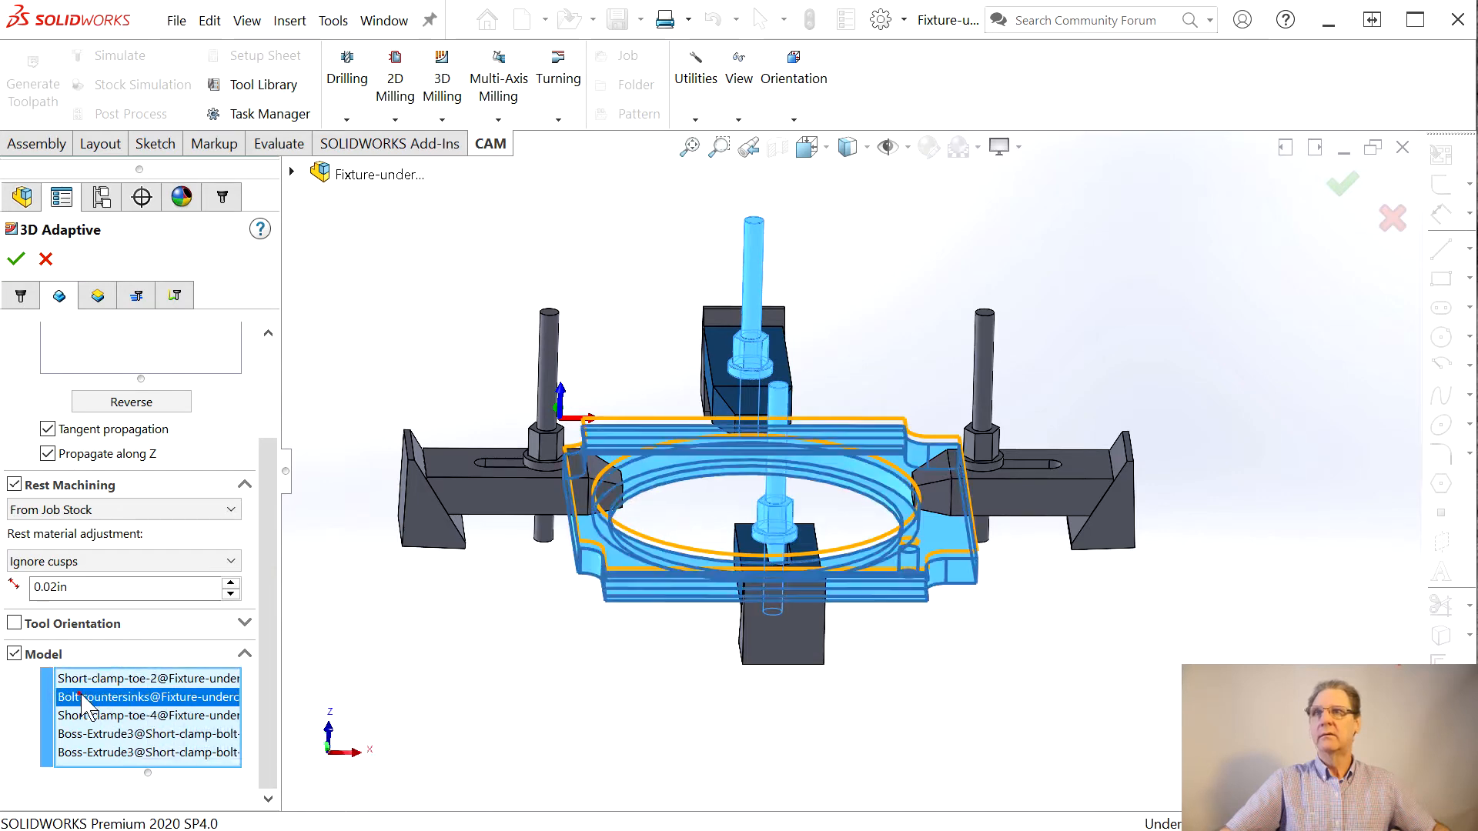
left_click(92, 758)
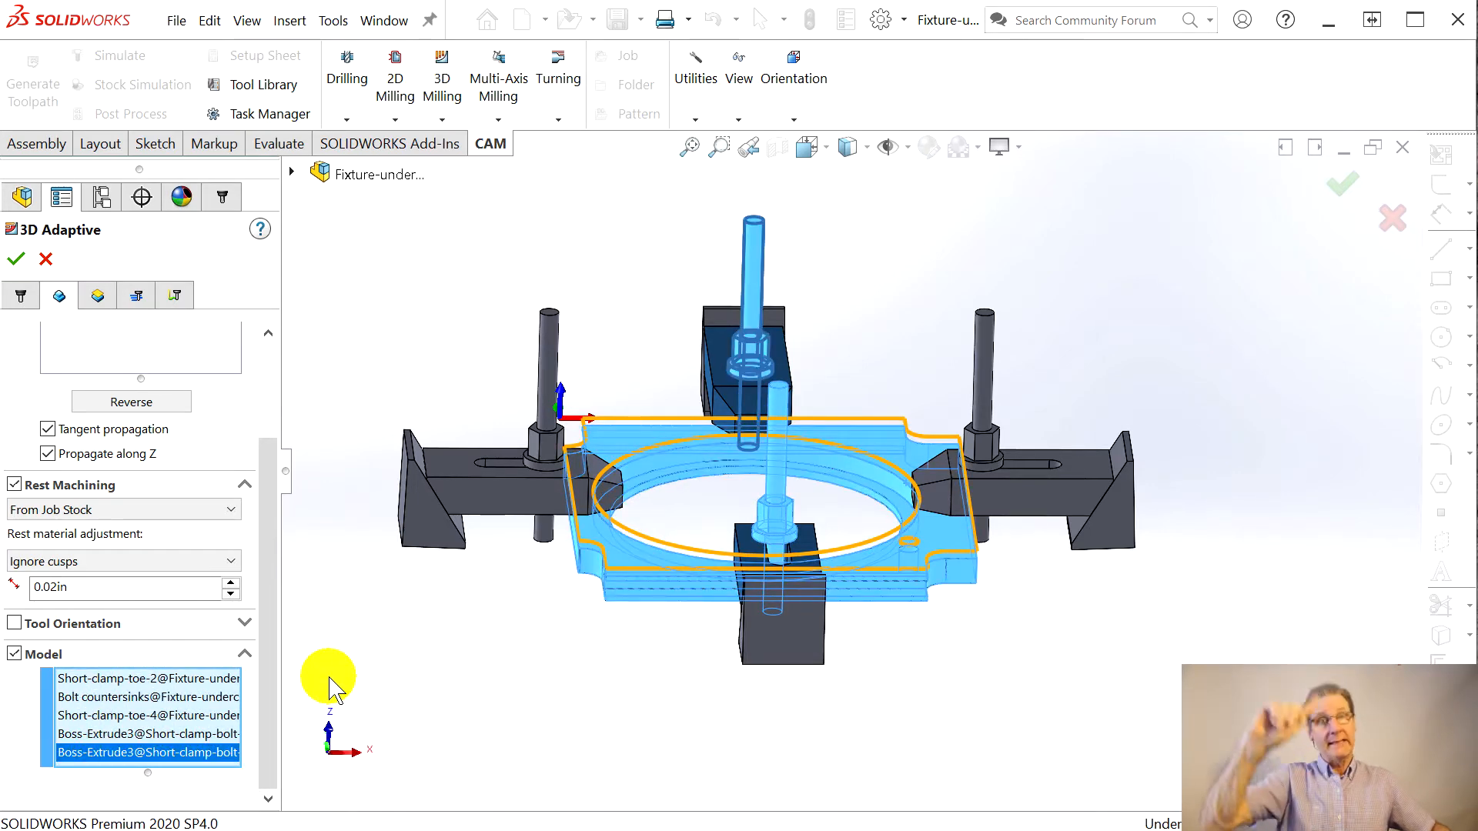
Step: Examine the 3D Adaptive heights, comparing the retract plane with the clamp bolts, and close the operation without changes
left_click(98, 296)
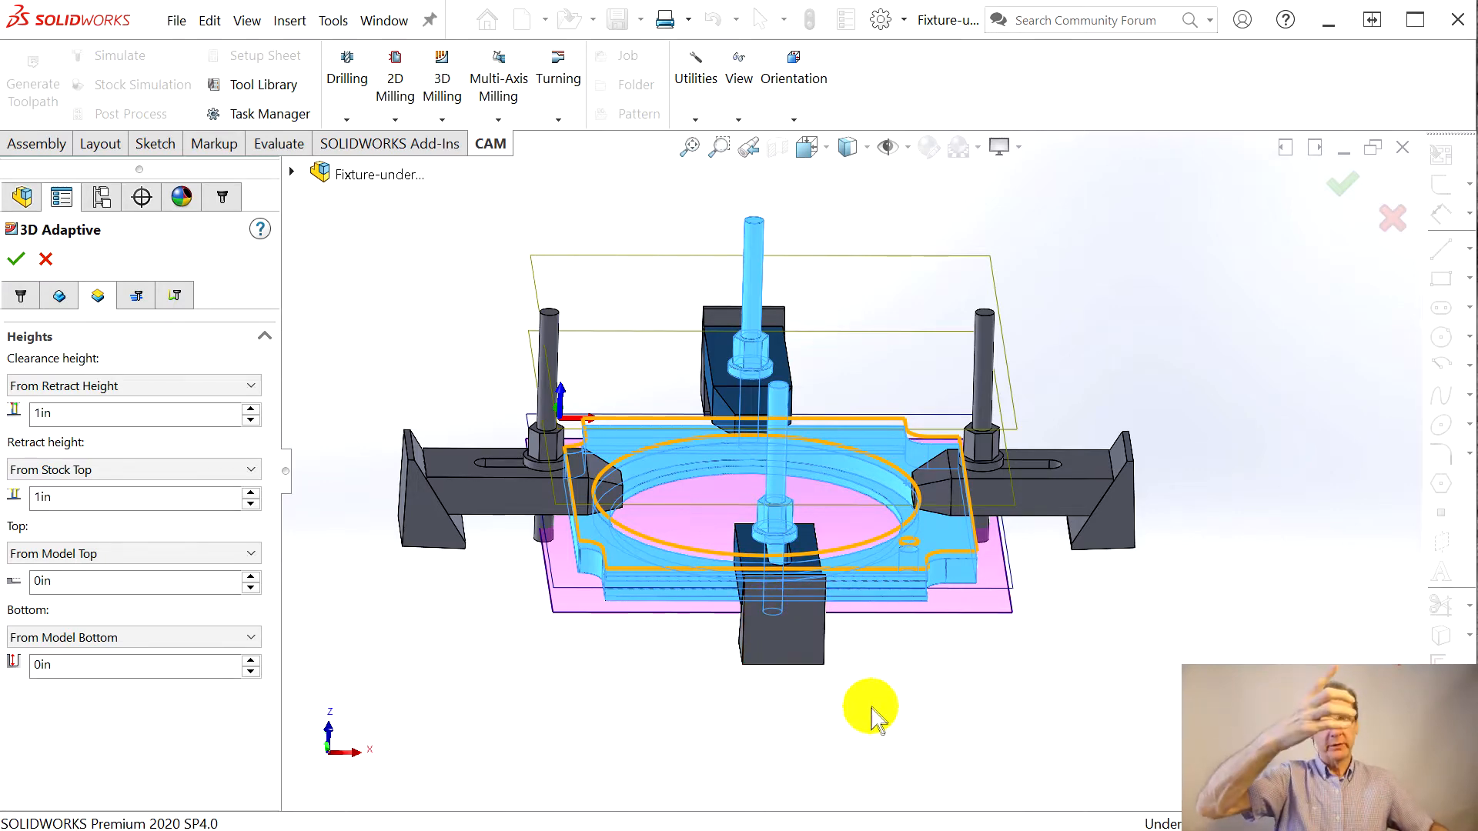
middle_click_drag(882, 720, 835, 697)
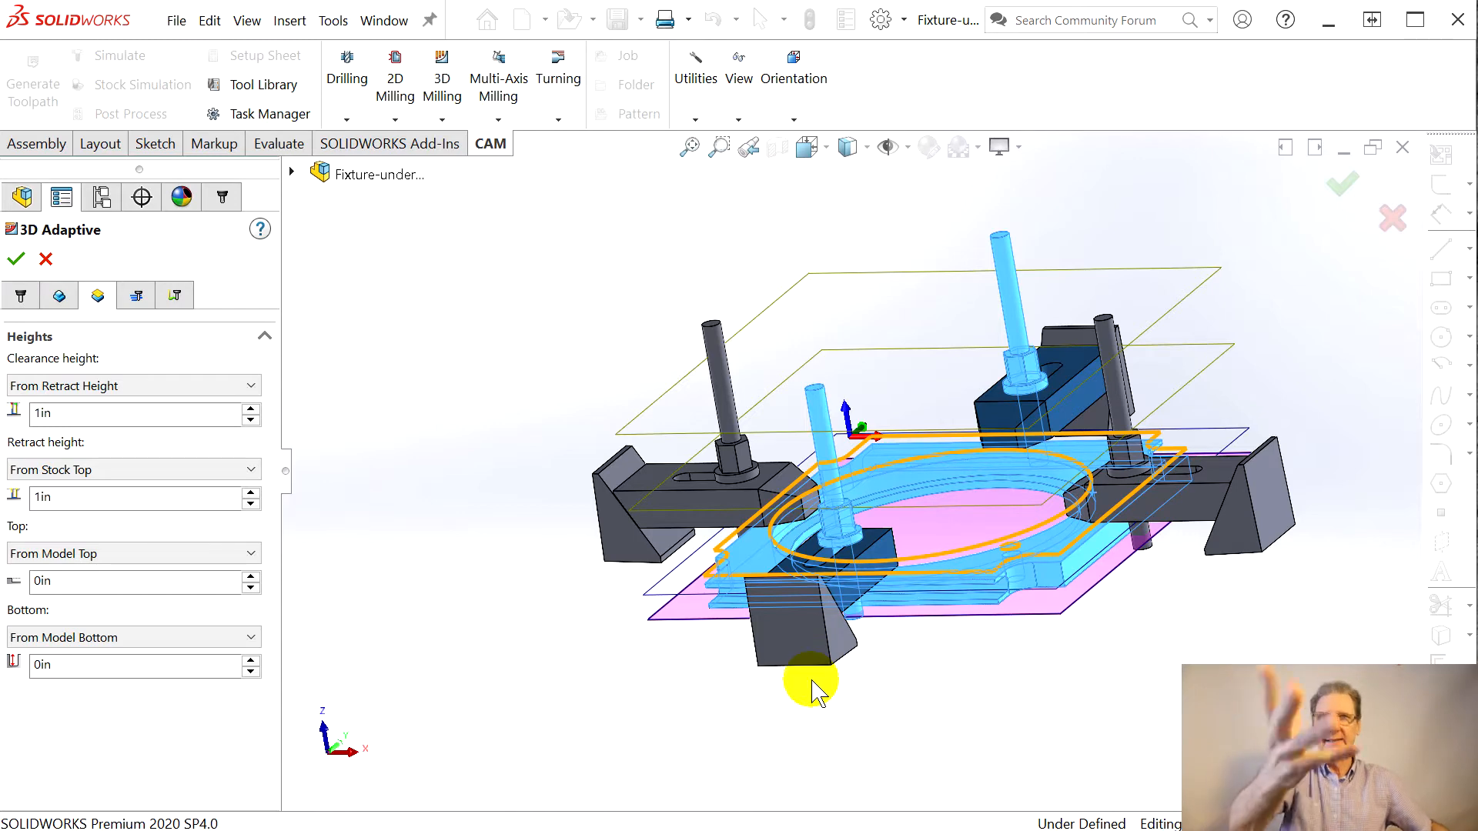
middle_click_drag(1055, 658, 1107, 509)
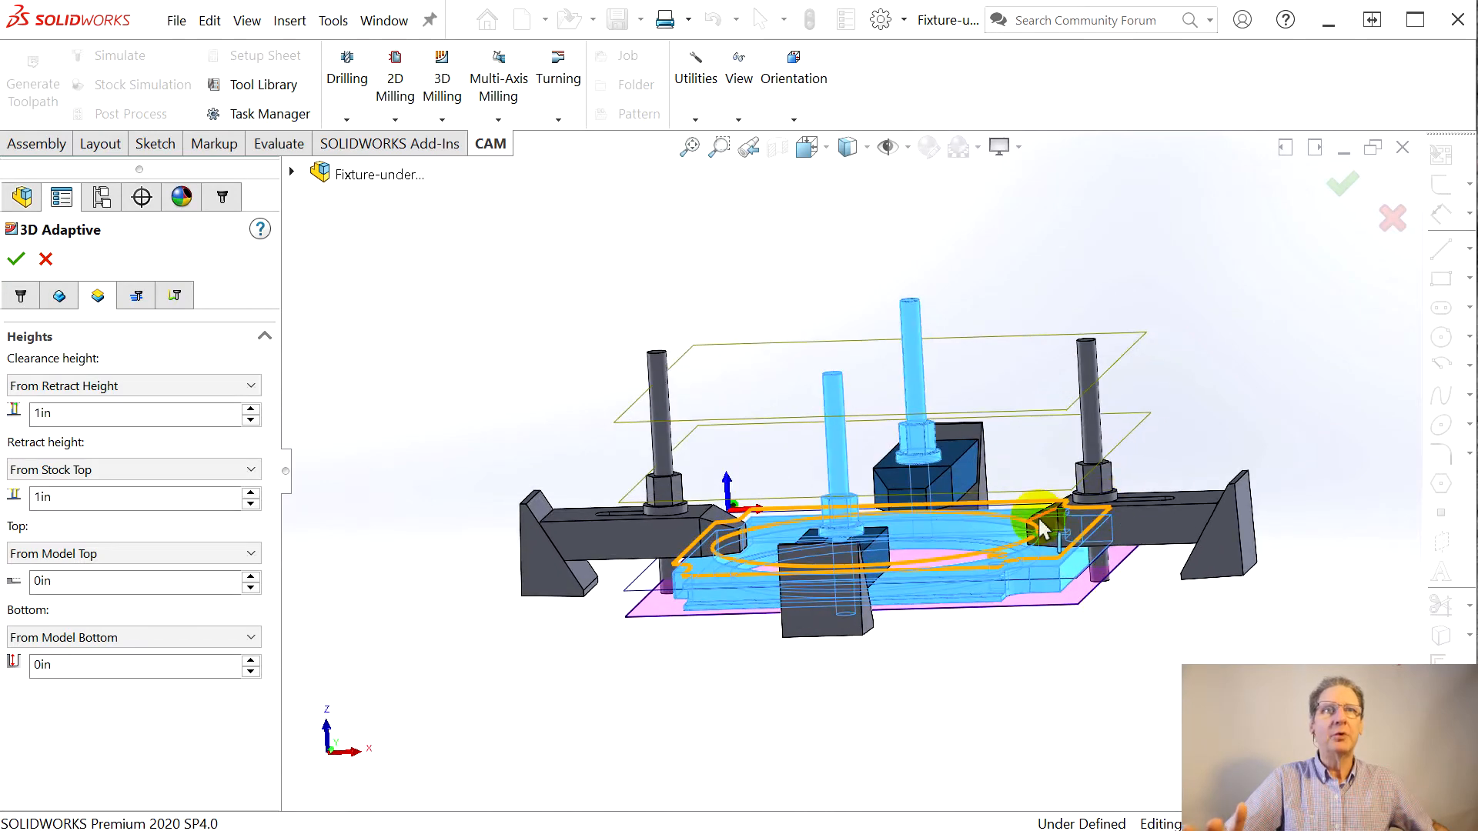
middle_click_drag(1162, 655, 891, 339)
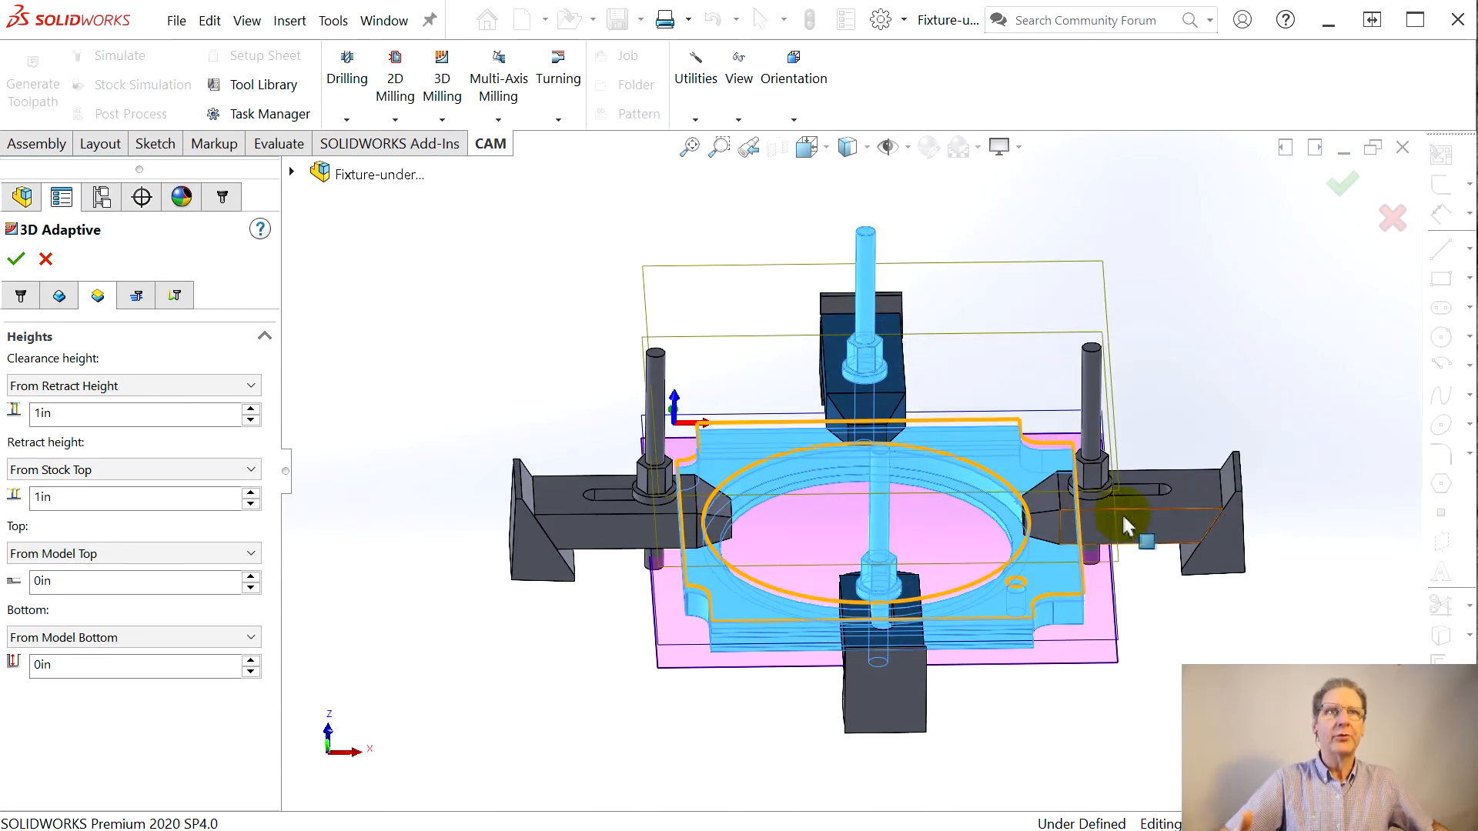
middle_click_drag(1162, 592, 1055, 501)
left_click(75, 495)
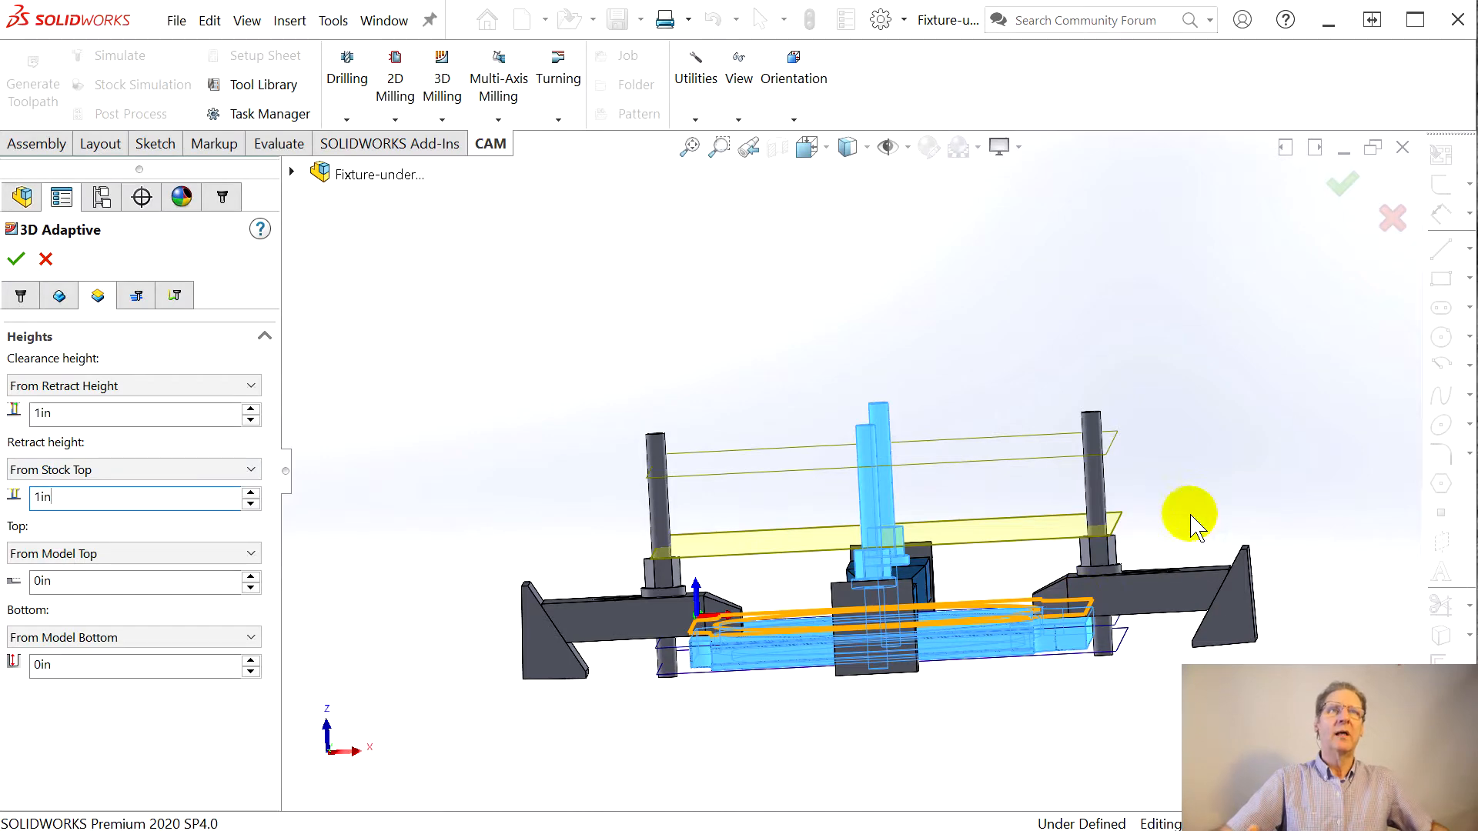
middle_click_drag(1188, 518, 1193, 500)
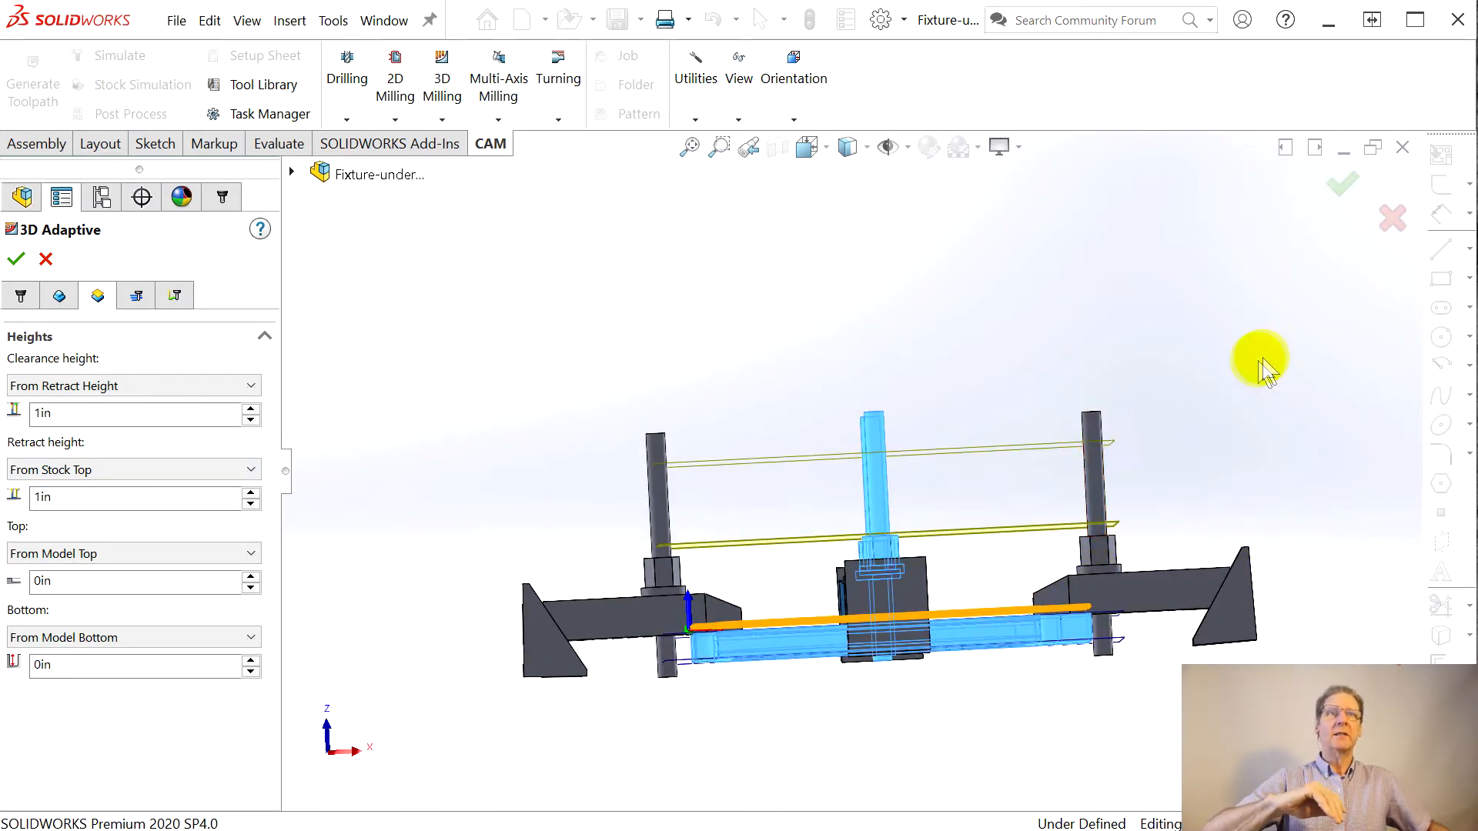
middle_click_drag(1257, 356, 1227, 614)
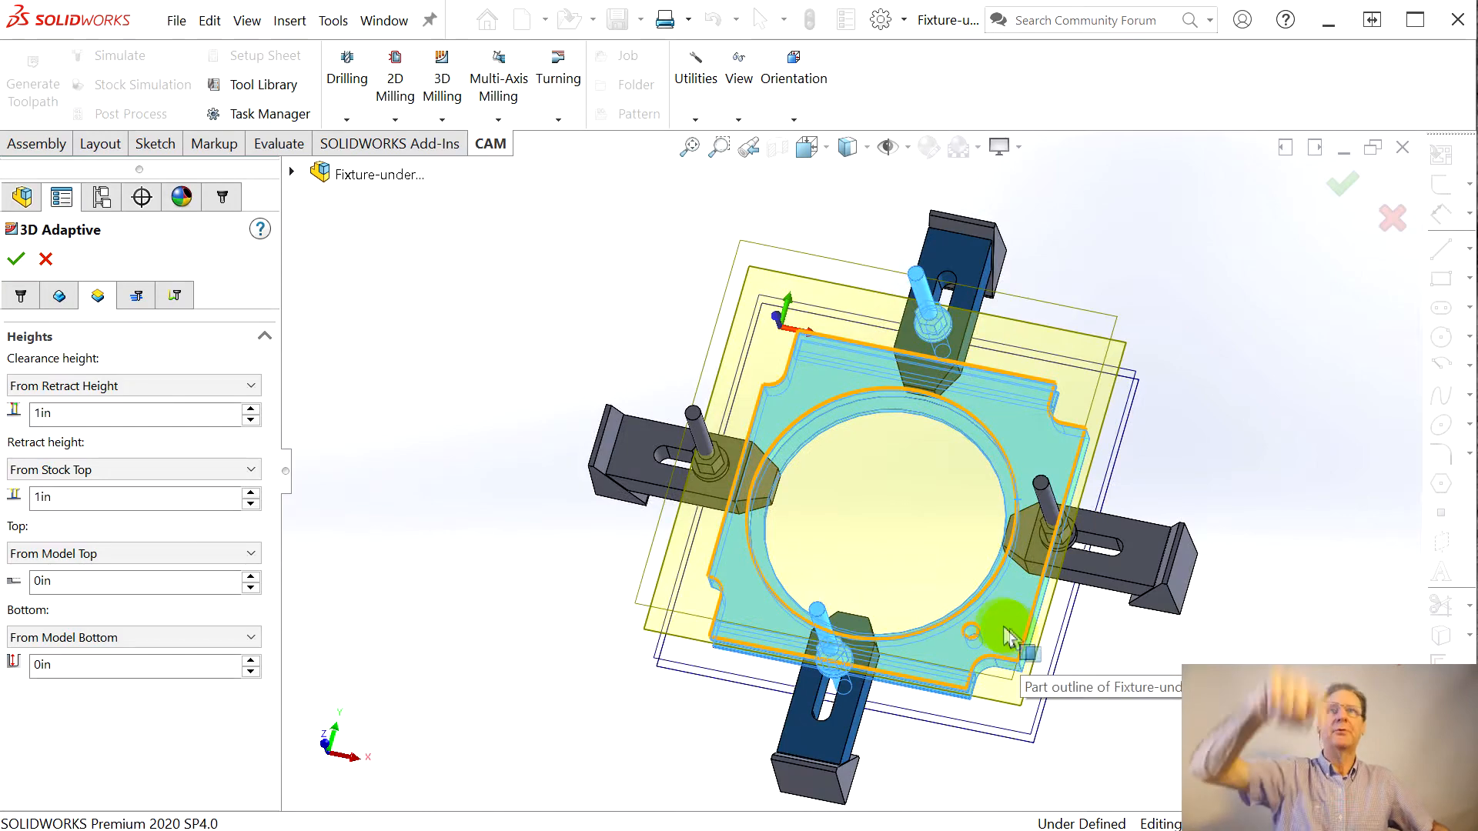
middle_click_drag(961, 559, 1171, 395)
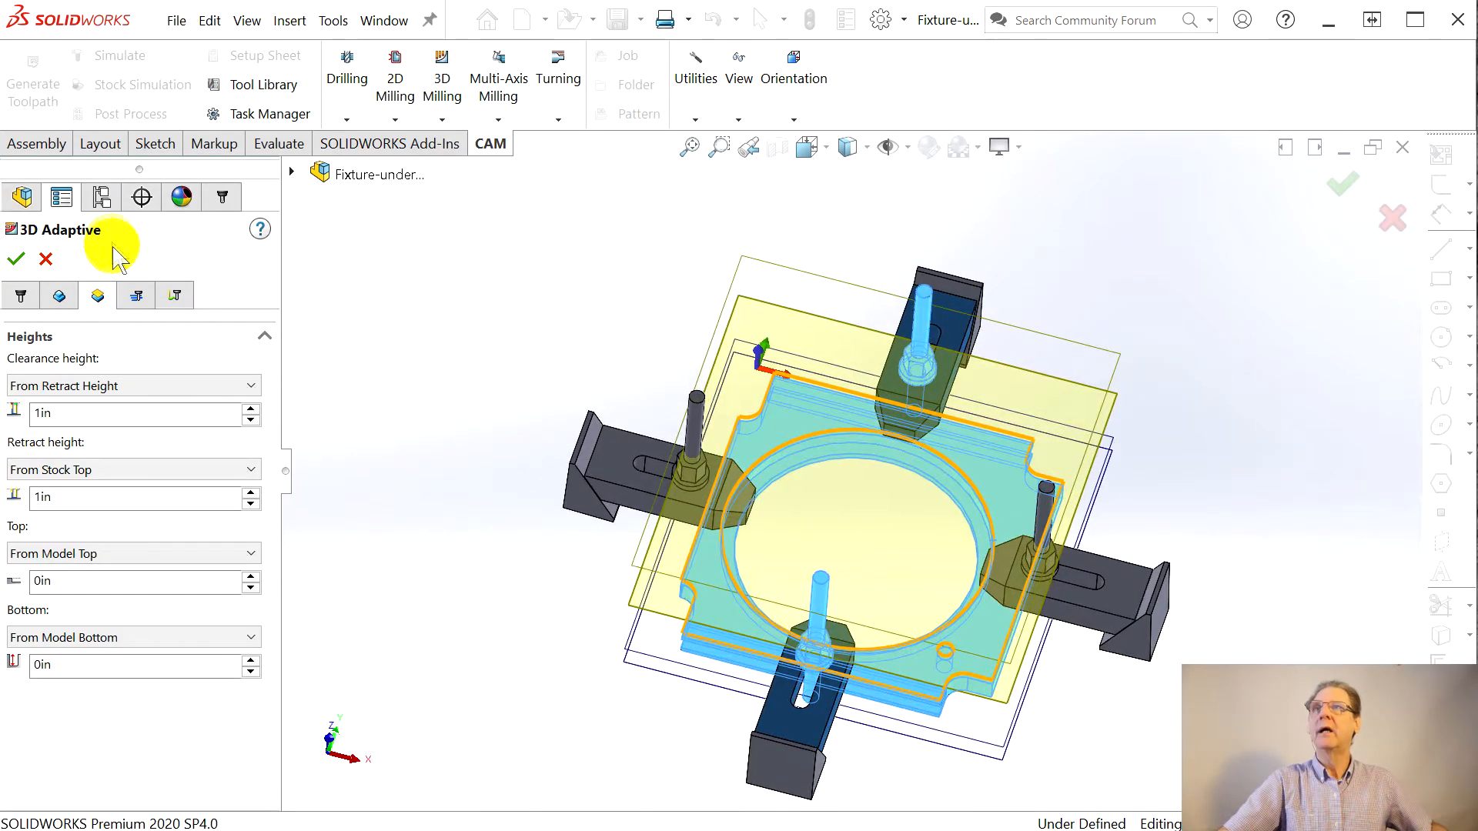
left_click(46, 259)
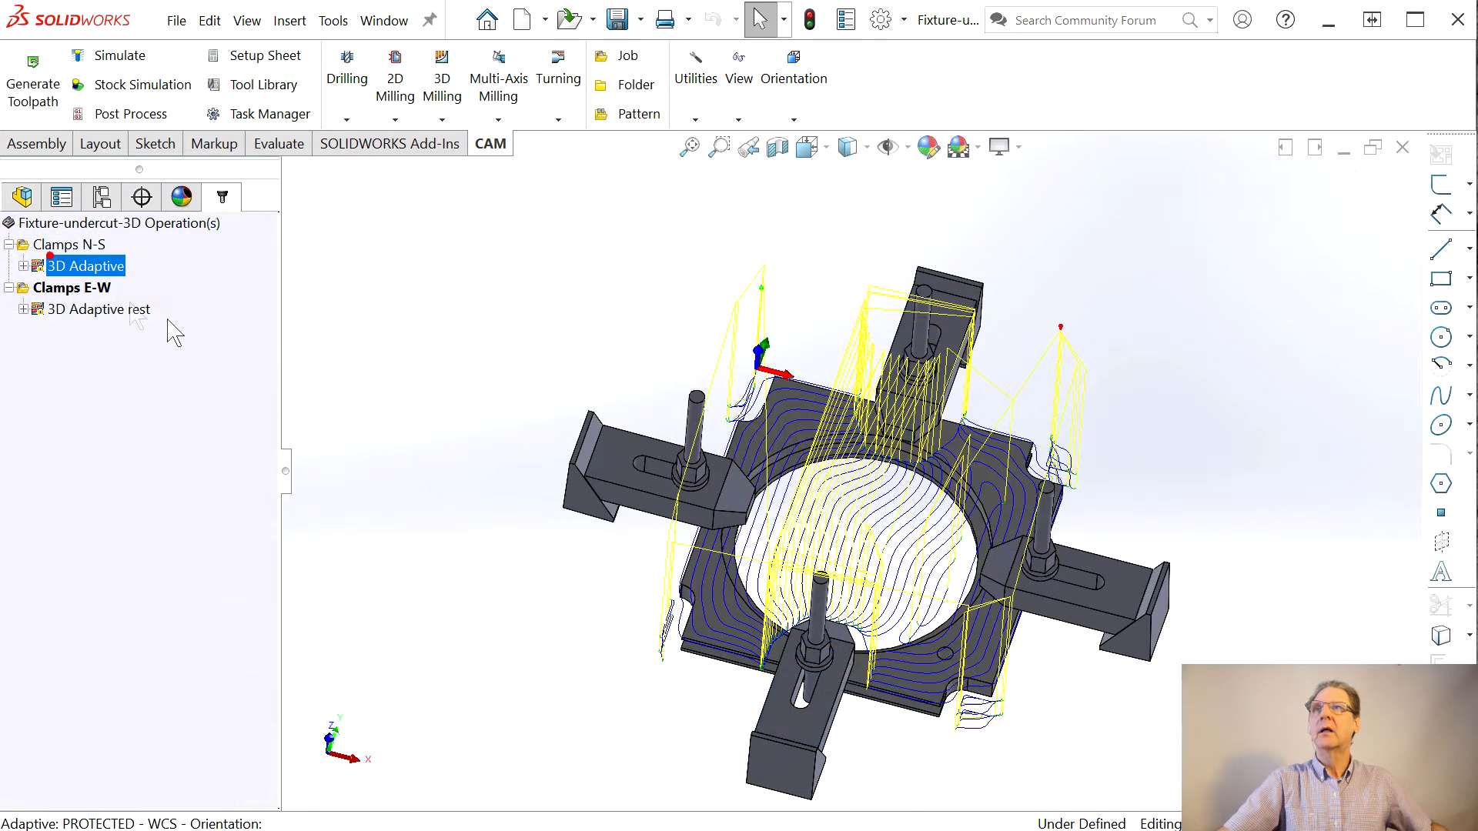
Step: Open a stock simulation of the Clamps N-S 3D Adaptive operation and turn on the fixture display
right_click(63, 271)
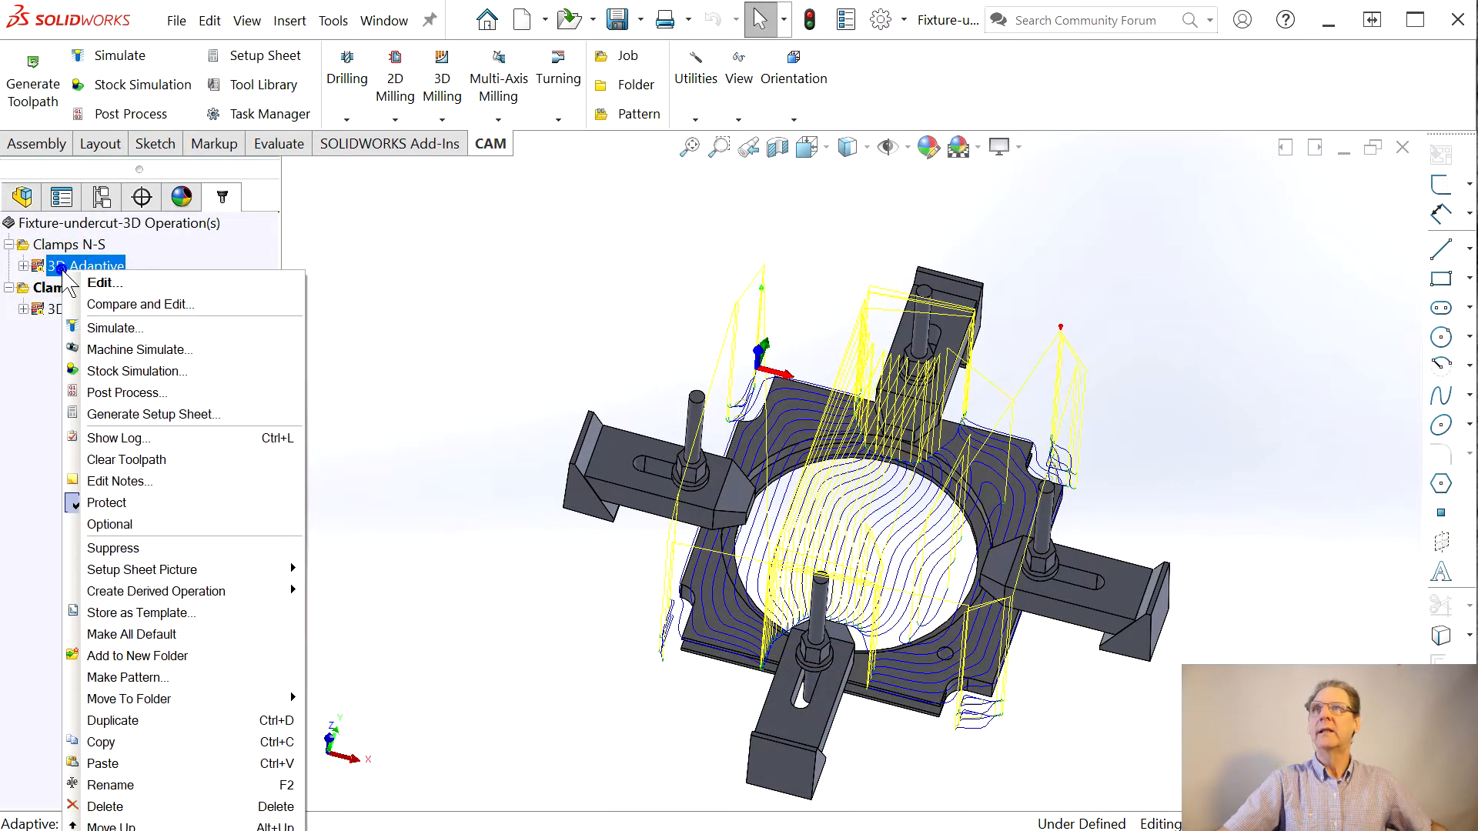
left_click(131, 372)
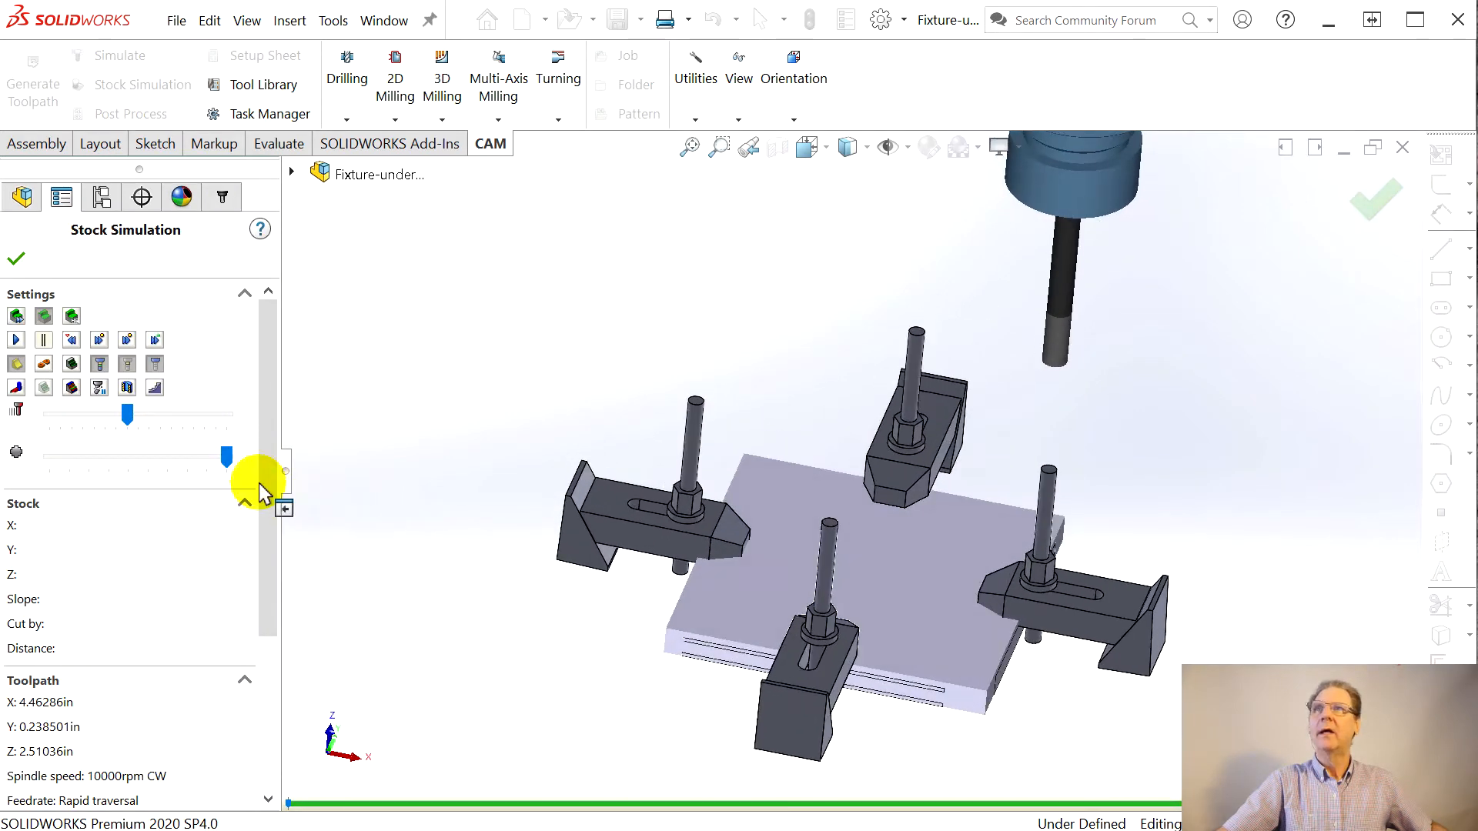
left_click(46, 368)
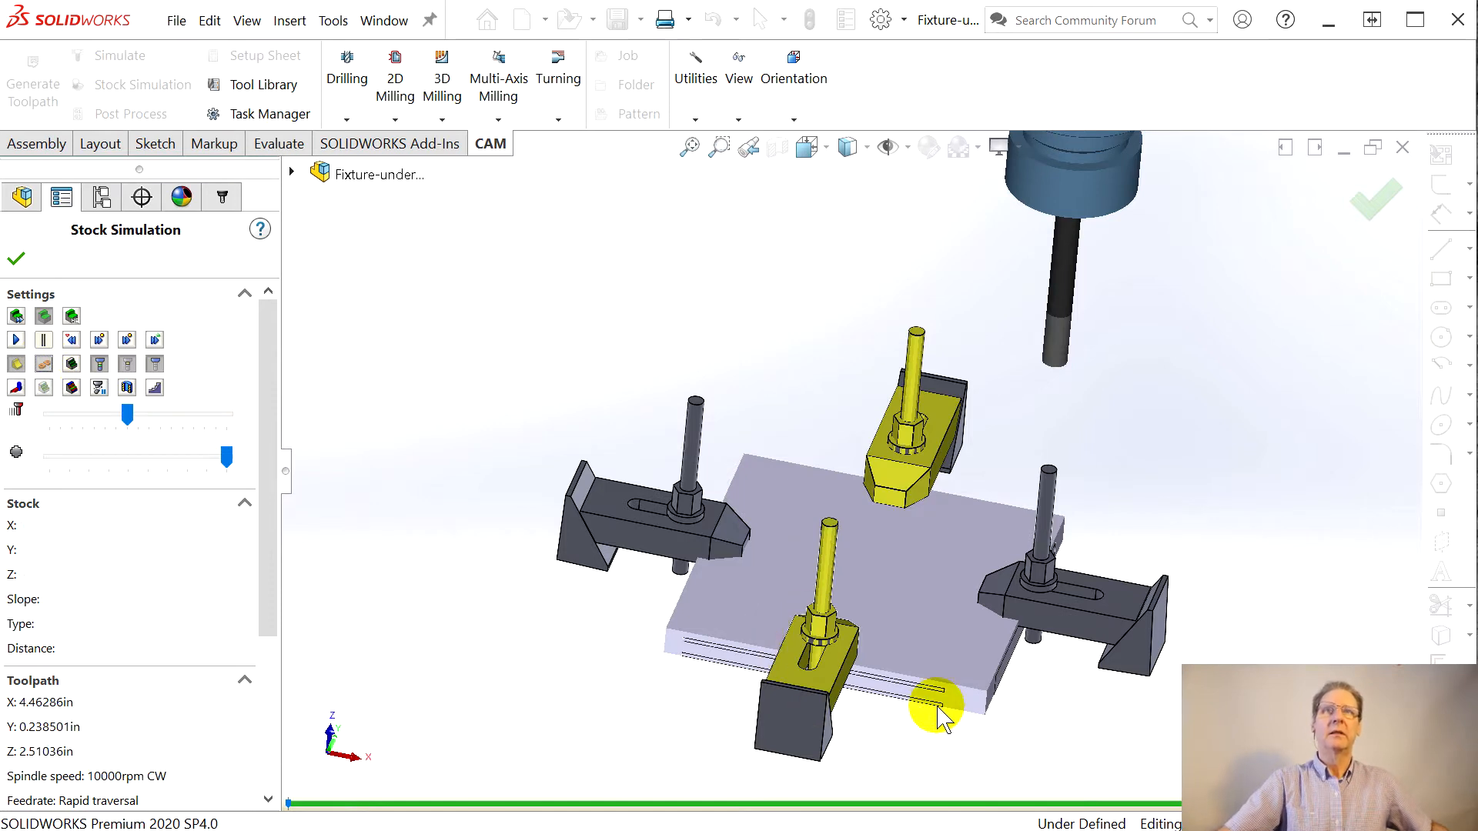
middle_click_drag(940, 715, 898, 693)
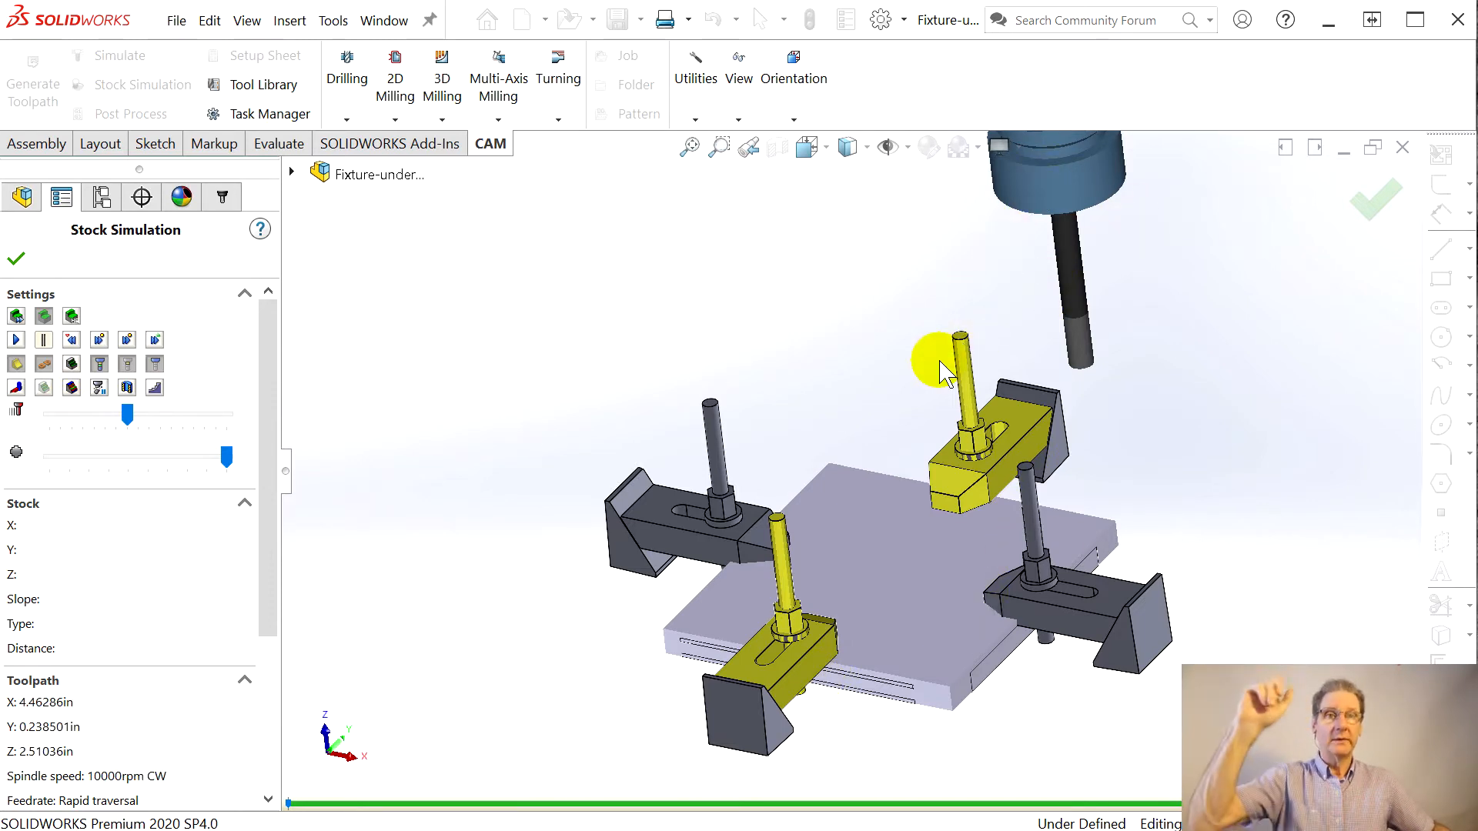
Step: Run the stock simulation, close the events log, inspect the cut stock around the north and south clamps, and exit the simulation
left_click(16, 340)
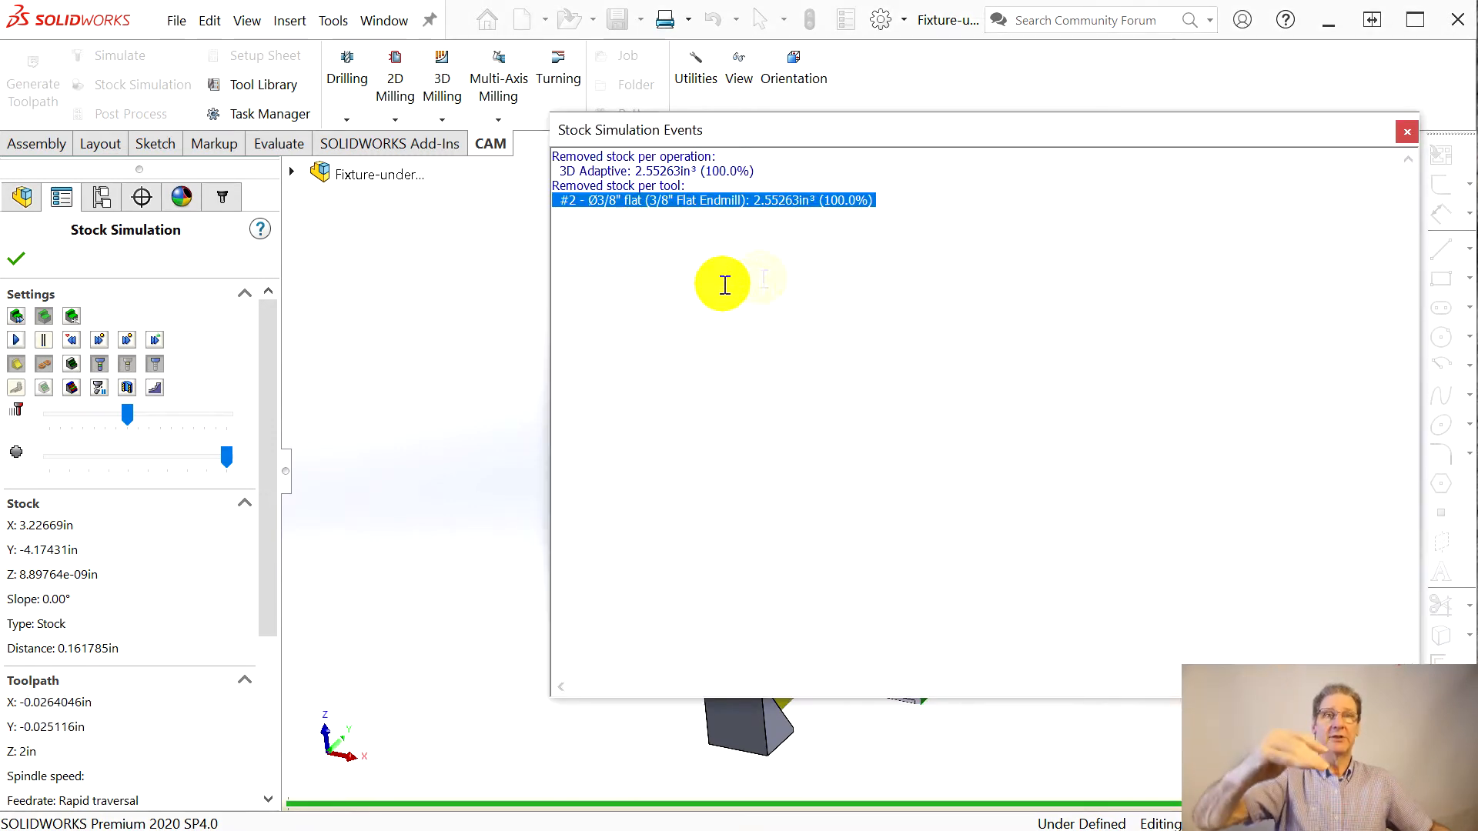
left_click(1407, 131)
middle_click_drag(938, 464, 973, 432)
middle_click_drag(935, 514, 958, 496)
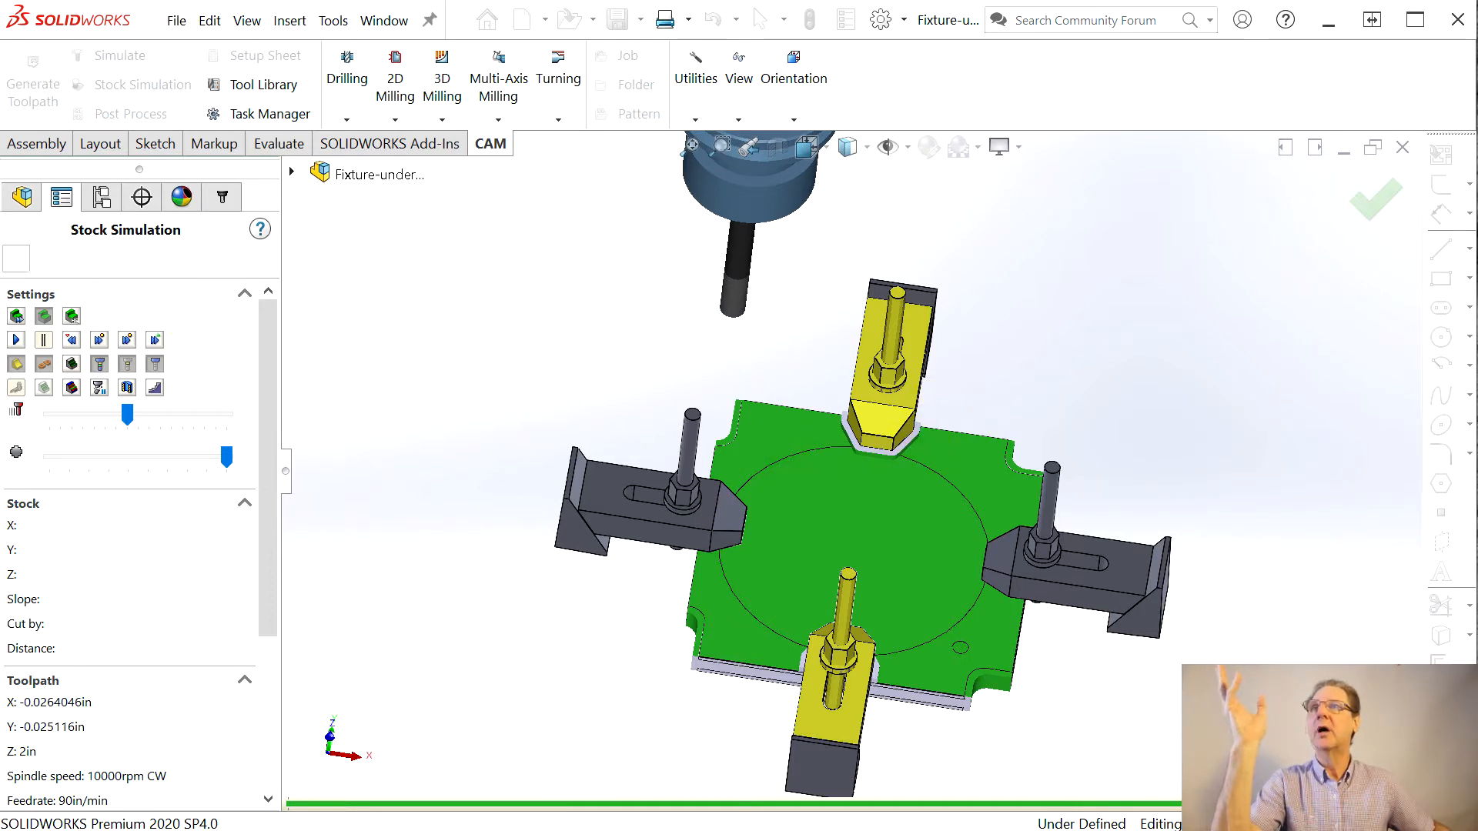
left_click(17, 259)
Step: Open the 3D Adaptive operation under Clamps N-S and examine its optimal load, maximum roughing stepdown and fine stepdown
right_click(107, 265)
left_click(114, 268)
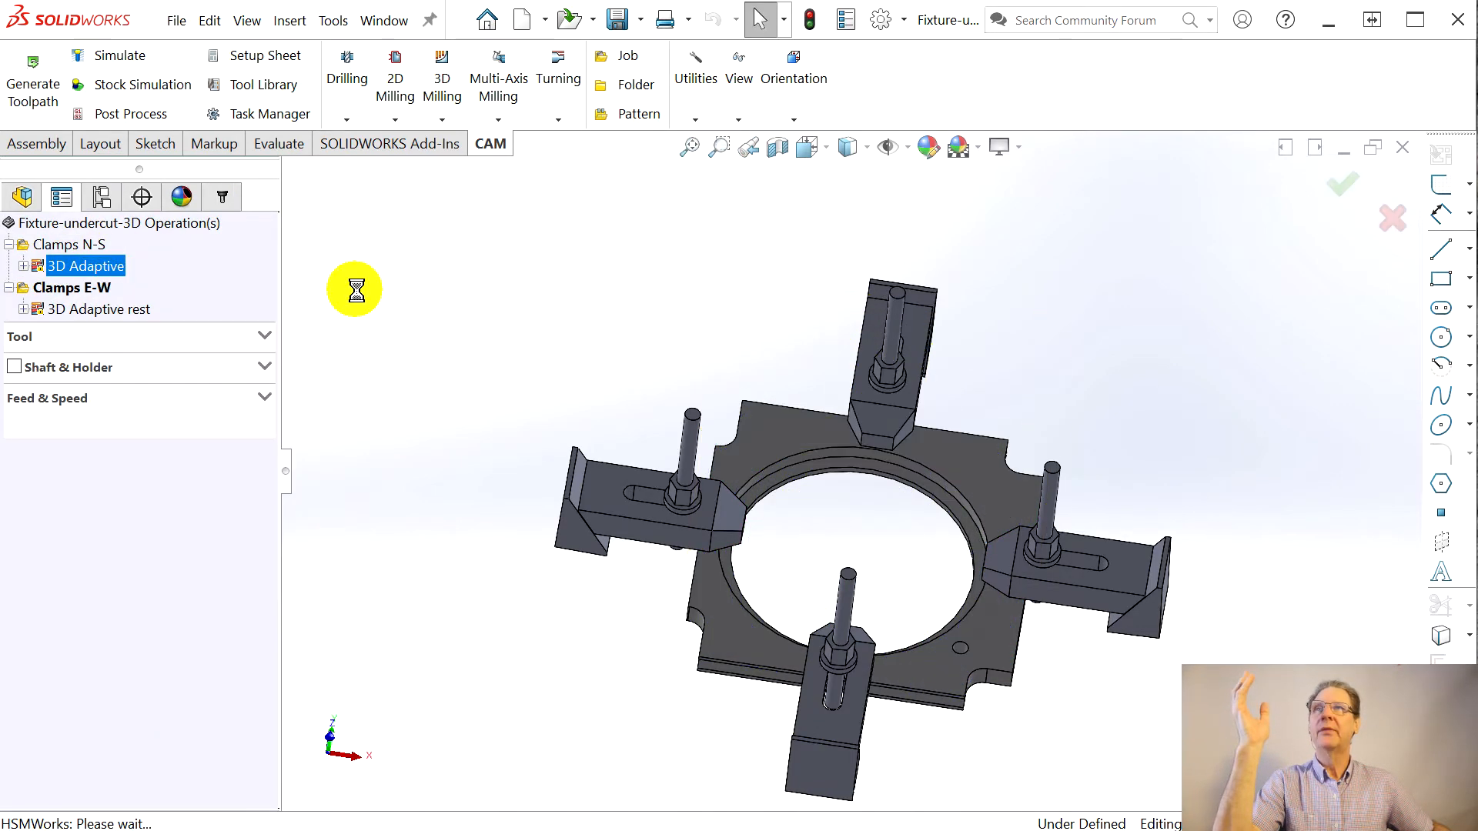
left_click(136, 295)
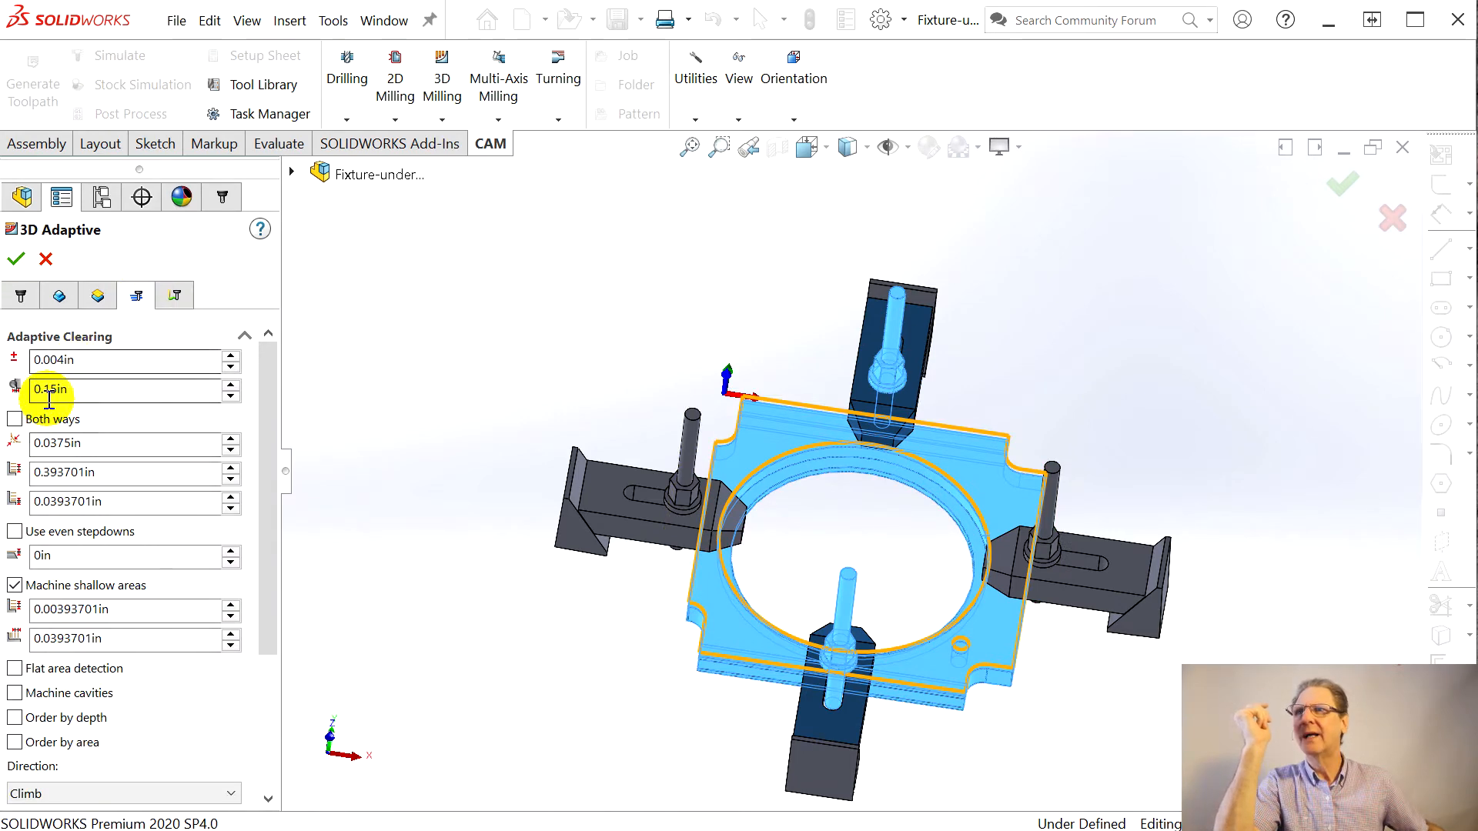
mouse_move(49, 396)
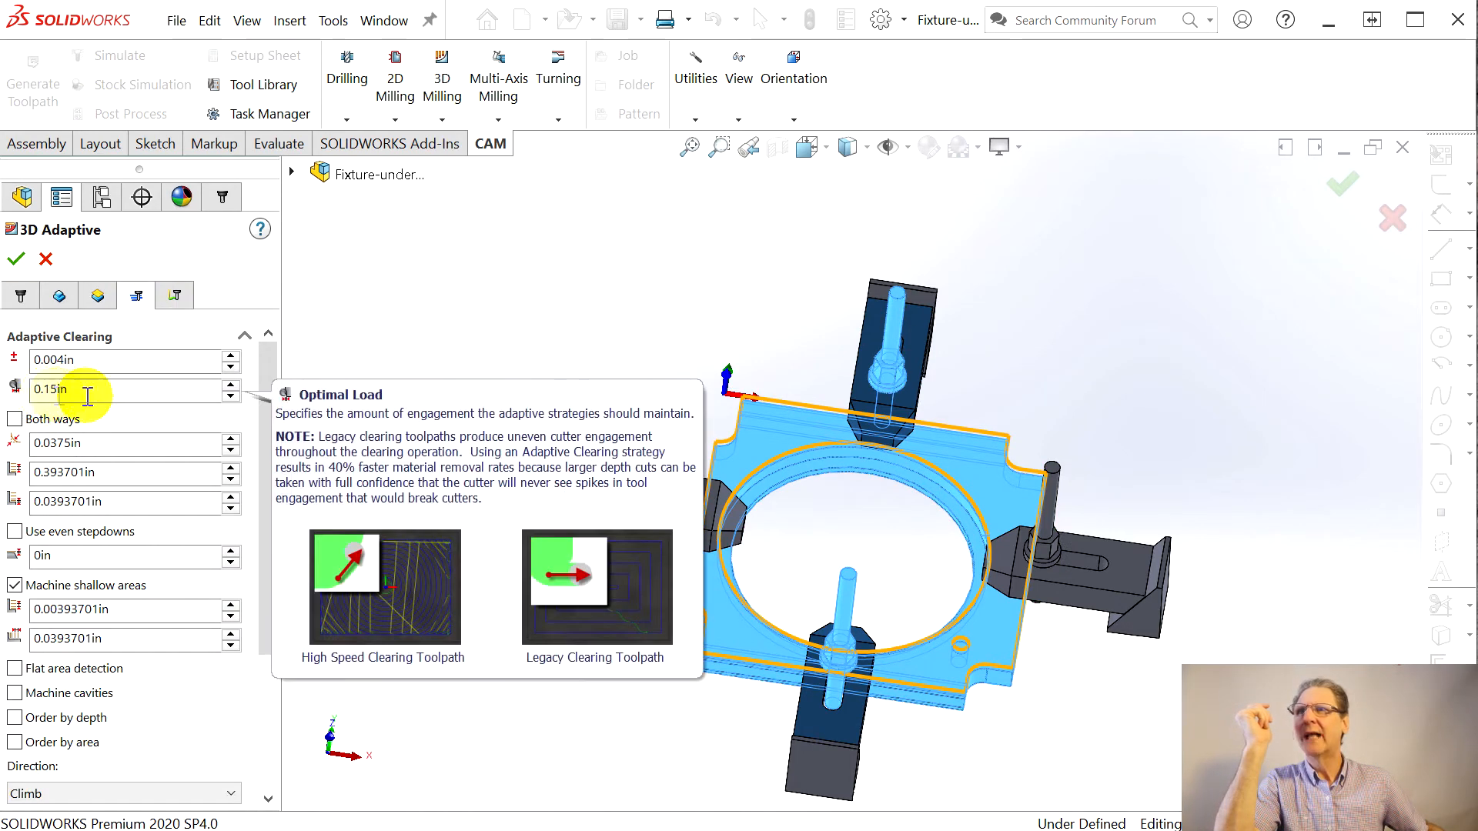
mouse_move(70, 453)
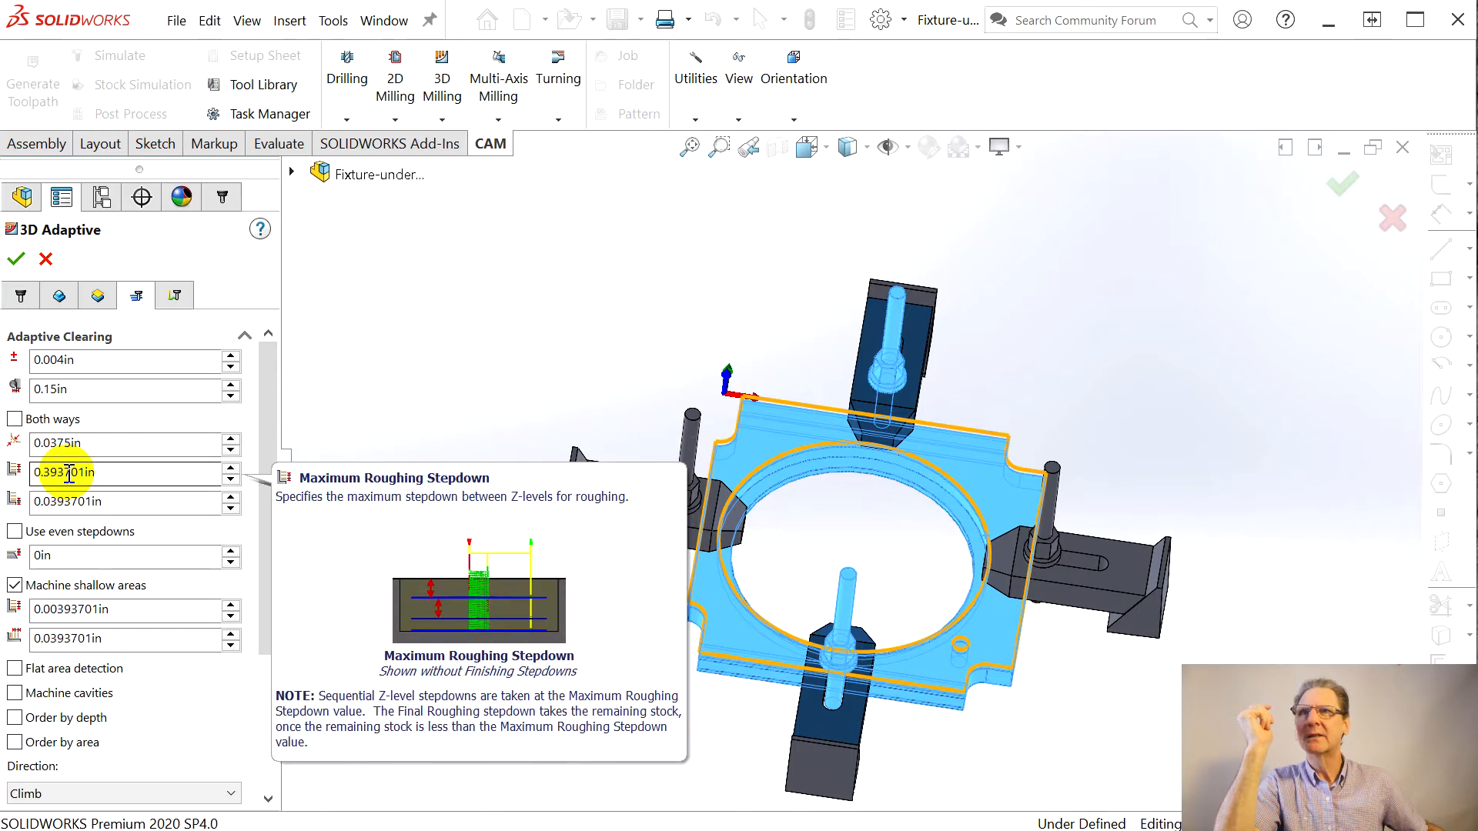
mouse_move(67, 509)
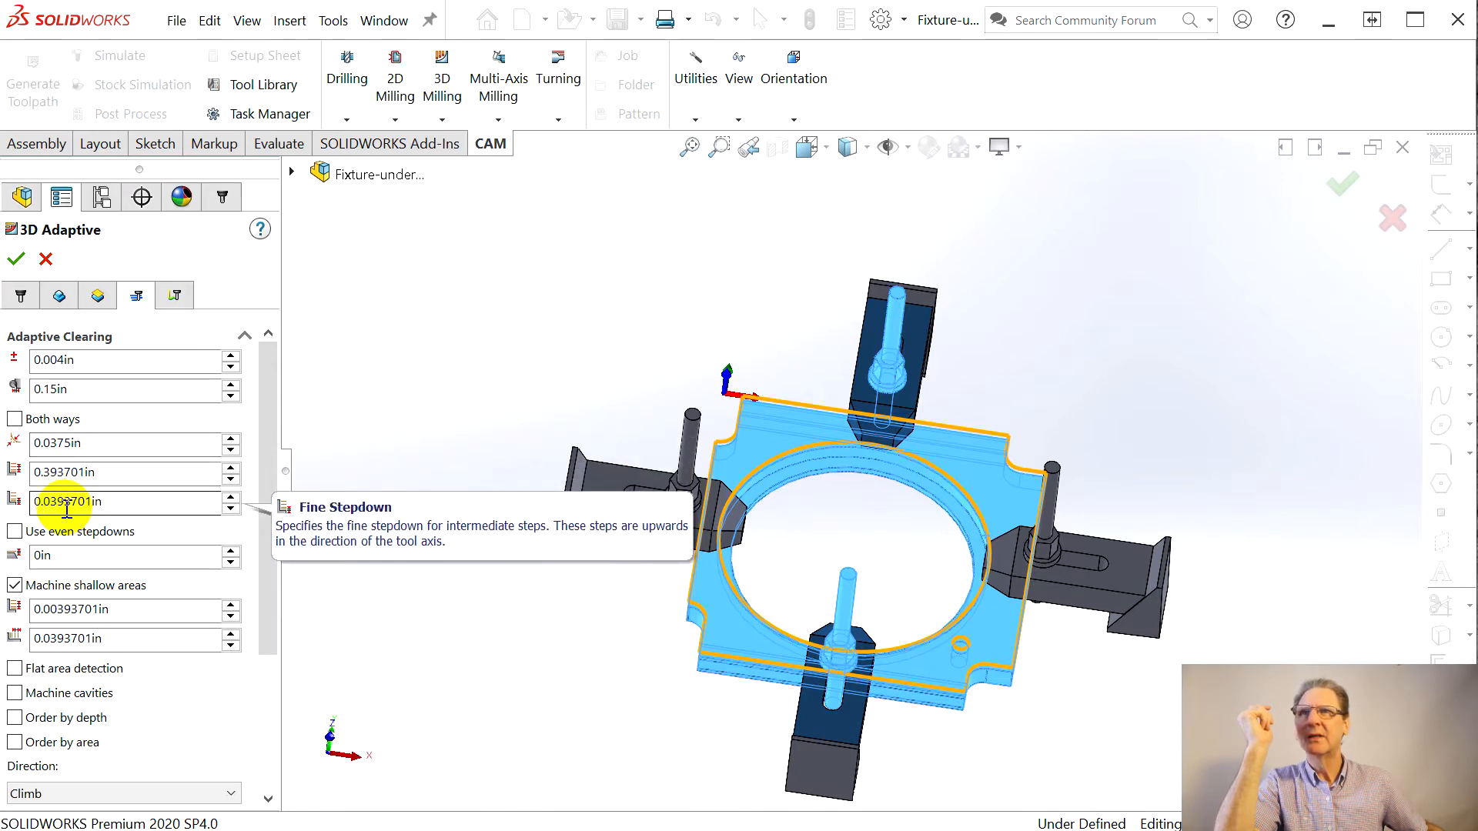
mouse_move(100, 609)
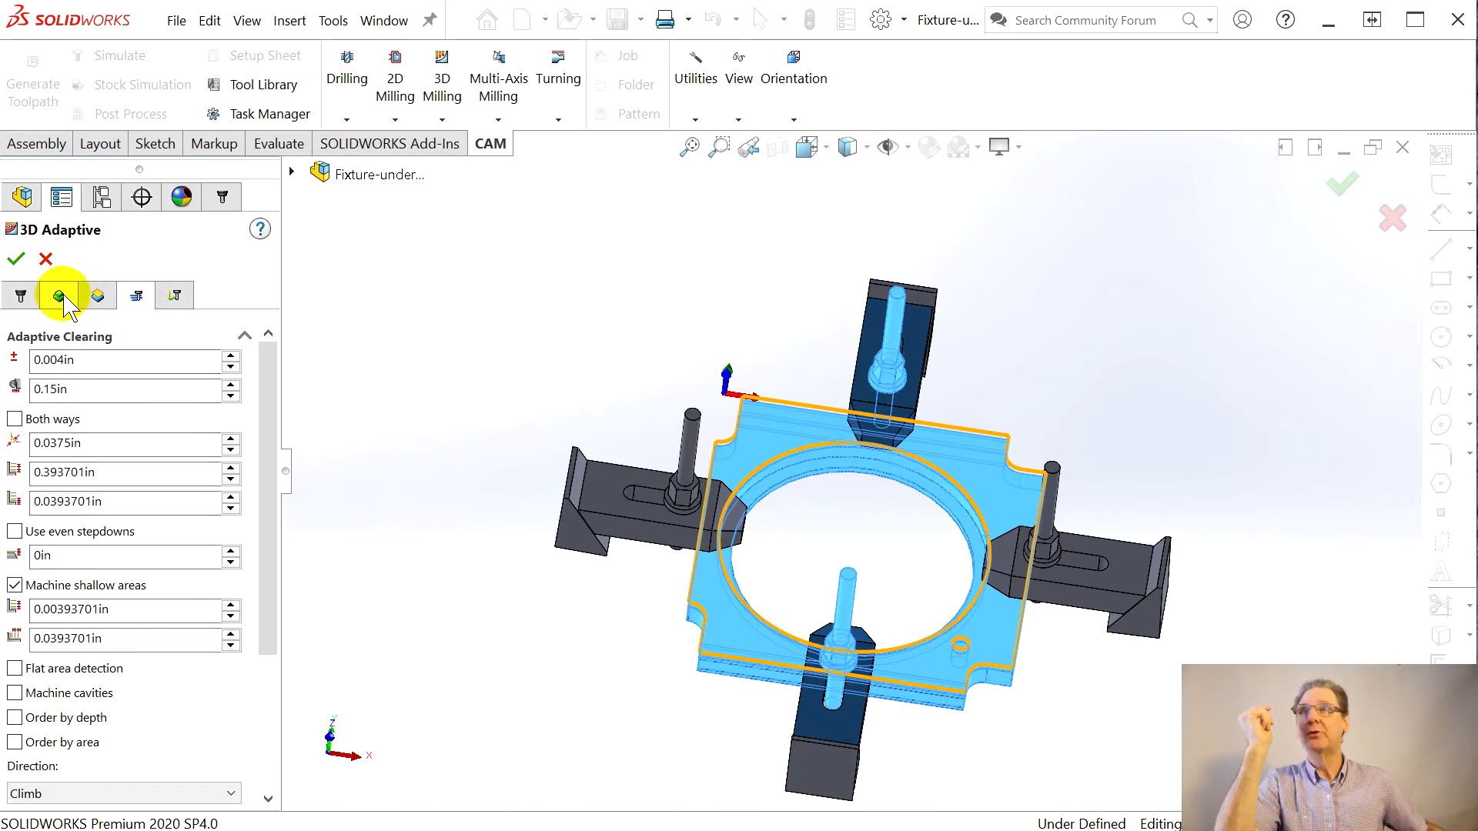
mouse_move(273, 430)
left_mouse_down()
mouse_move(276, 456)
mouse_move(276, 437)
left_mouse_up()
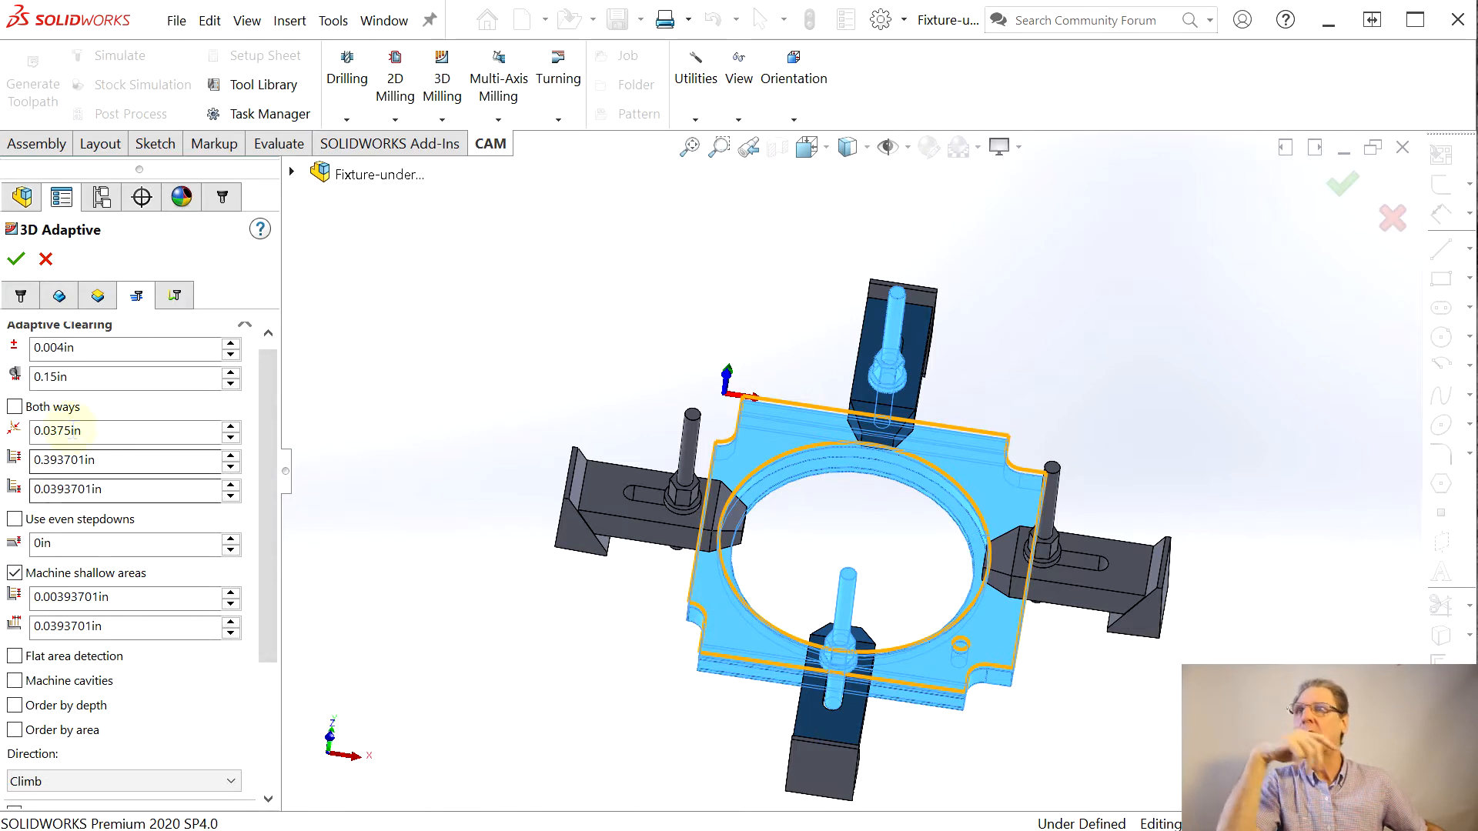
Step: Set the adaptive clearing minimum cutting radius to 0.0385in, review the remaining passes and stock-to-leave settings, and accept the operation
left_click(230, 425)
left_click_drag(273, 406, 304, 362)
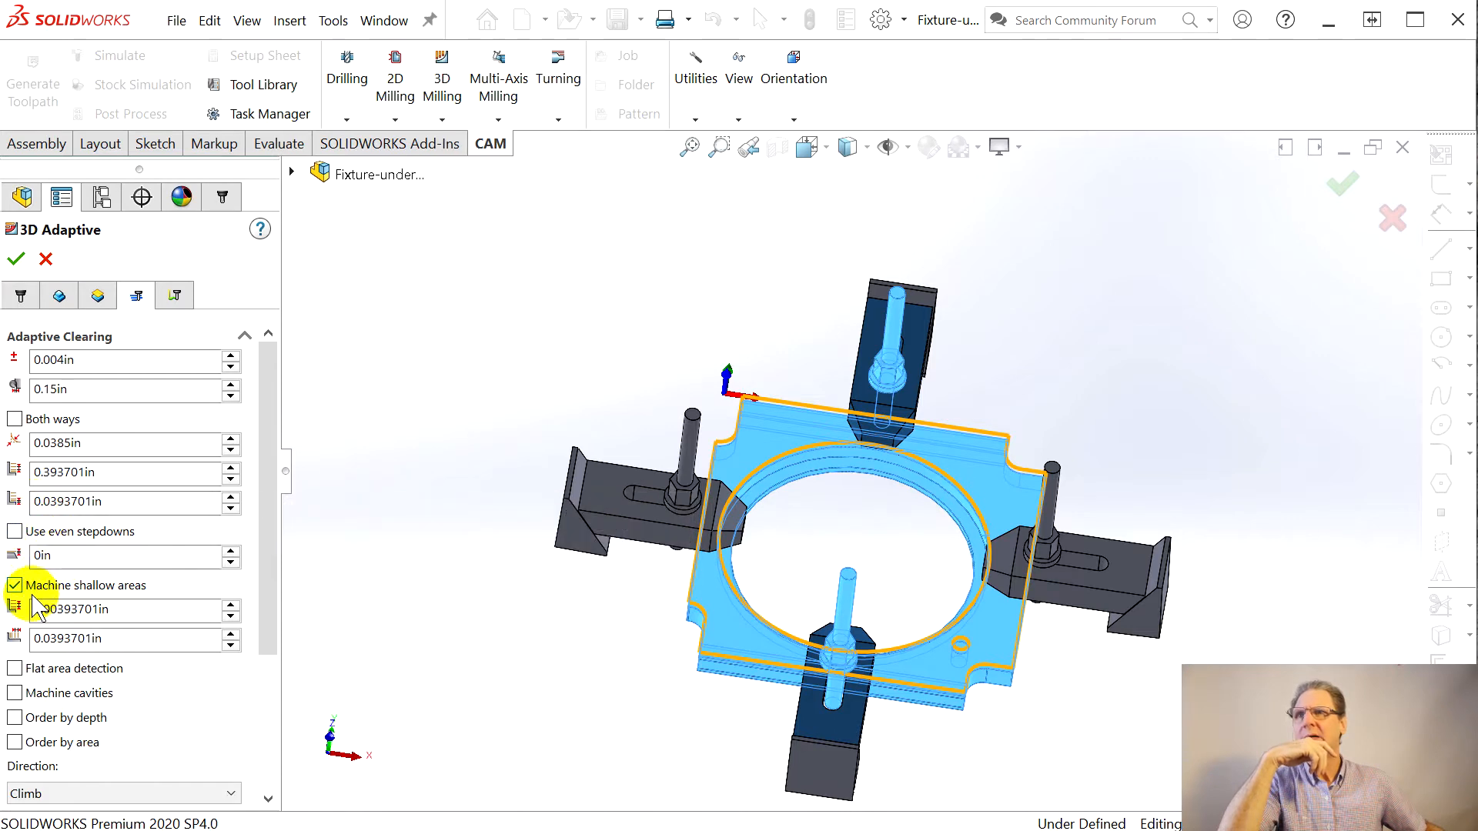
left_click_drag(265, 610, 263, 762)
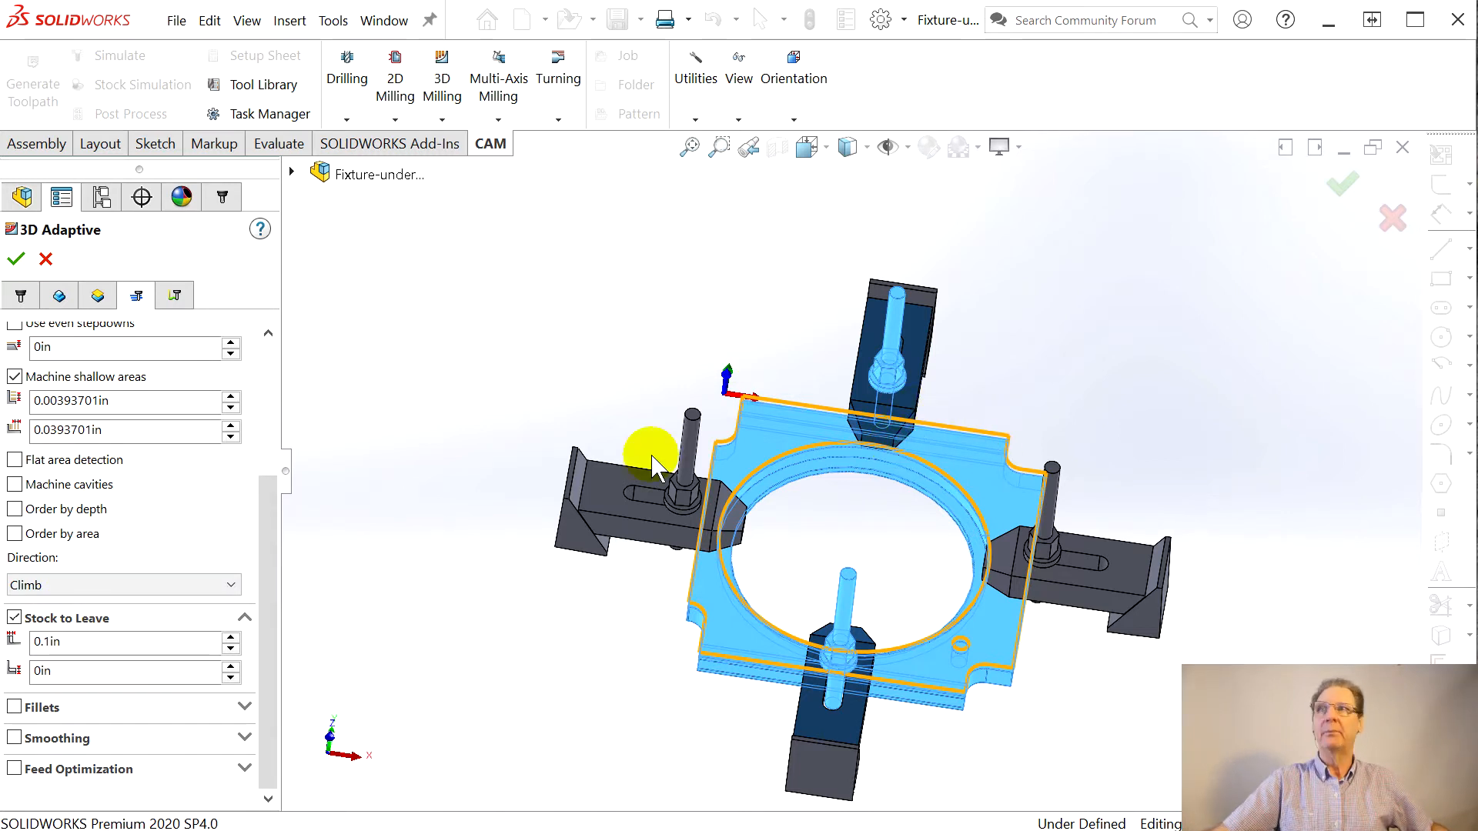
left_click(15, 259)
Step: Inspect the Clamps N-S 3D Adaptive toolpath, checking how it runs around the clamps and retracts over the bolts
middle_click_drag(667, 576, 1116, 612)
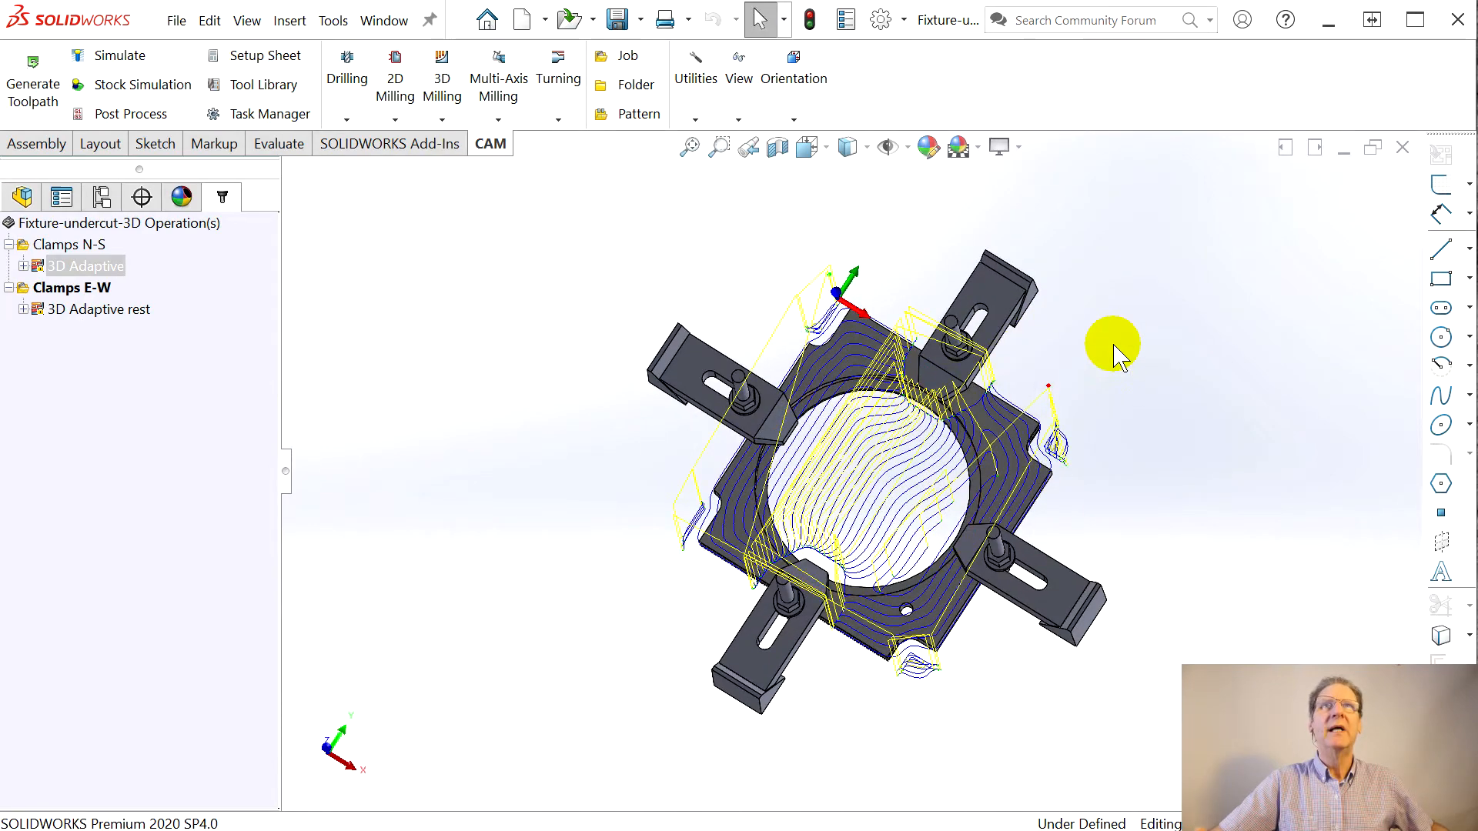
scroll(957, 337, "up", 3)
scroll(846, 462, "down", 10)
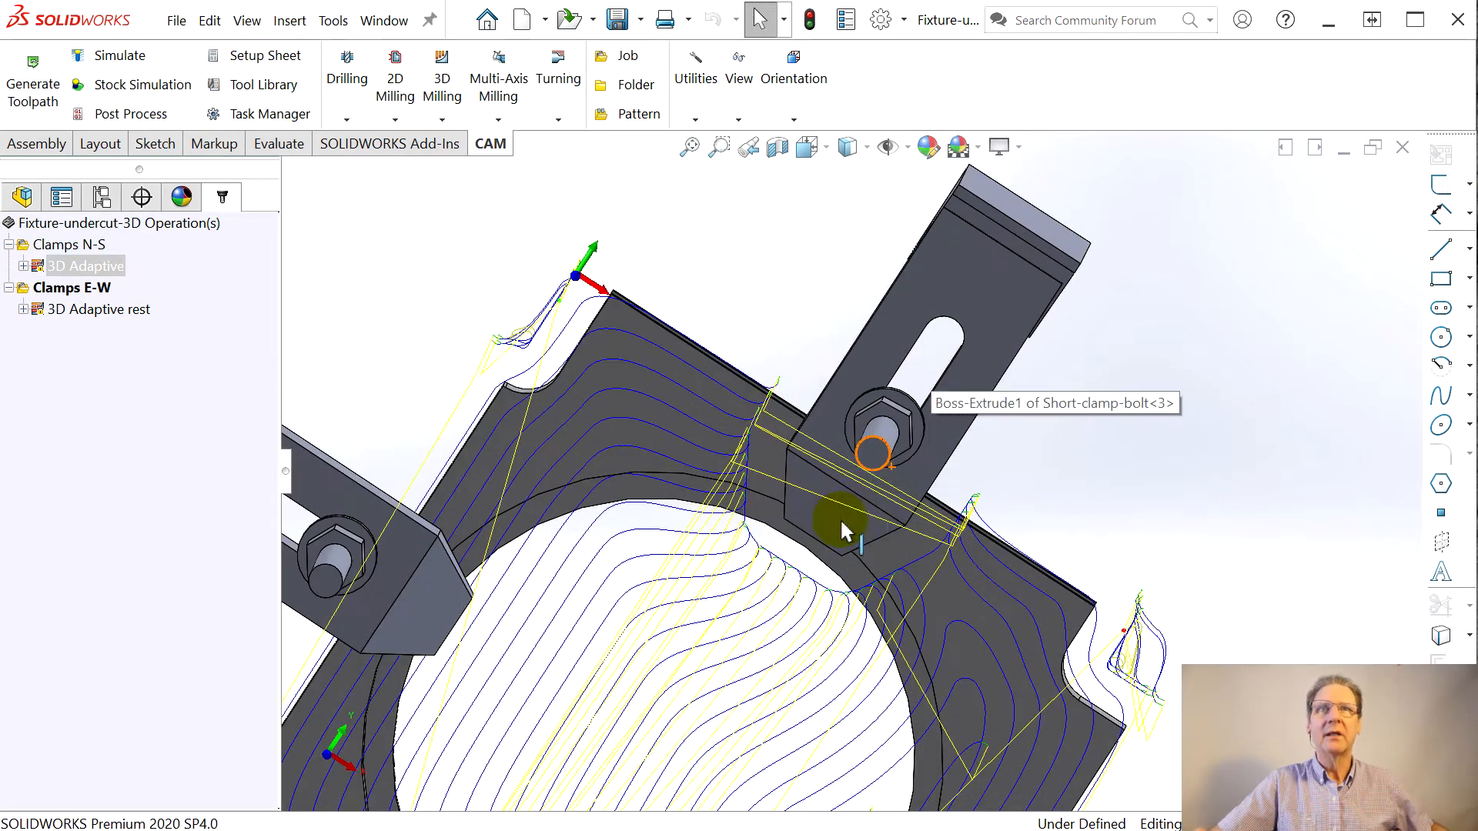
scroll(845, 531, "up", 10)
middle_click_drag(862, 720, 883, 613)
scroll(873, 694, "up", 2)
scroll(878, 689, "down", 4)
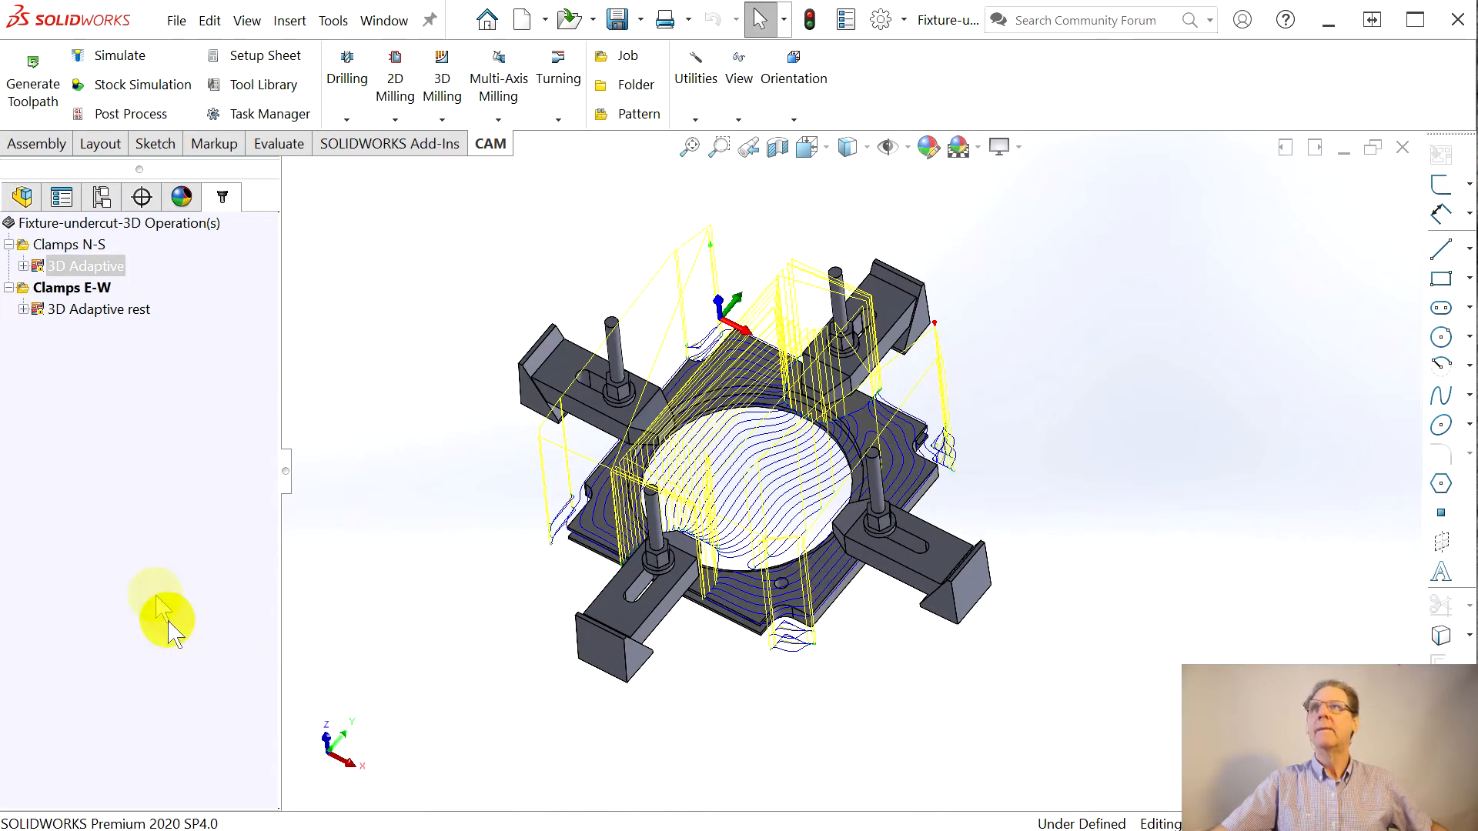
Step: Examine the tool, stock contours, rest machining and selected clamps of the 3D Adaptive rest operation under Clamps E-W, closing it without changes
left_click(77, 309)
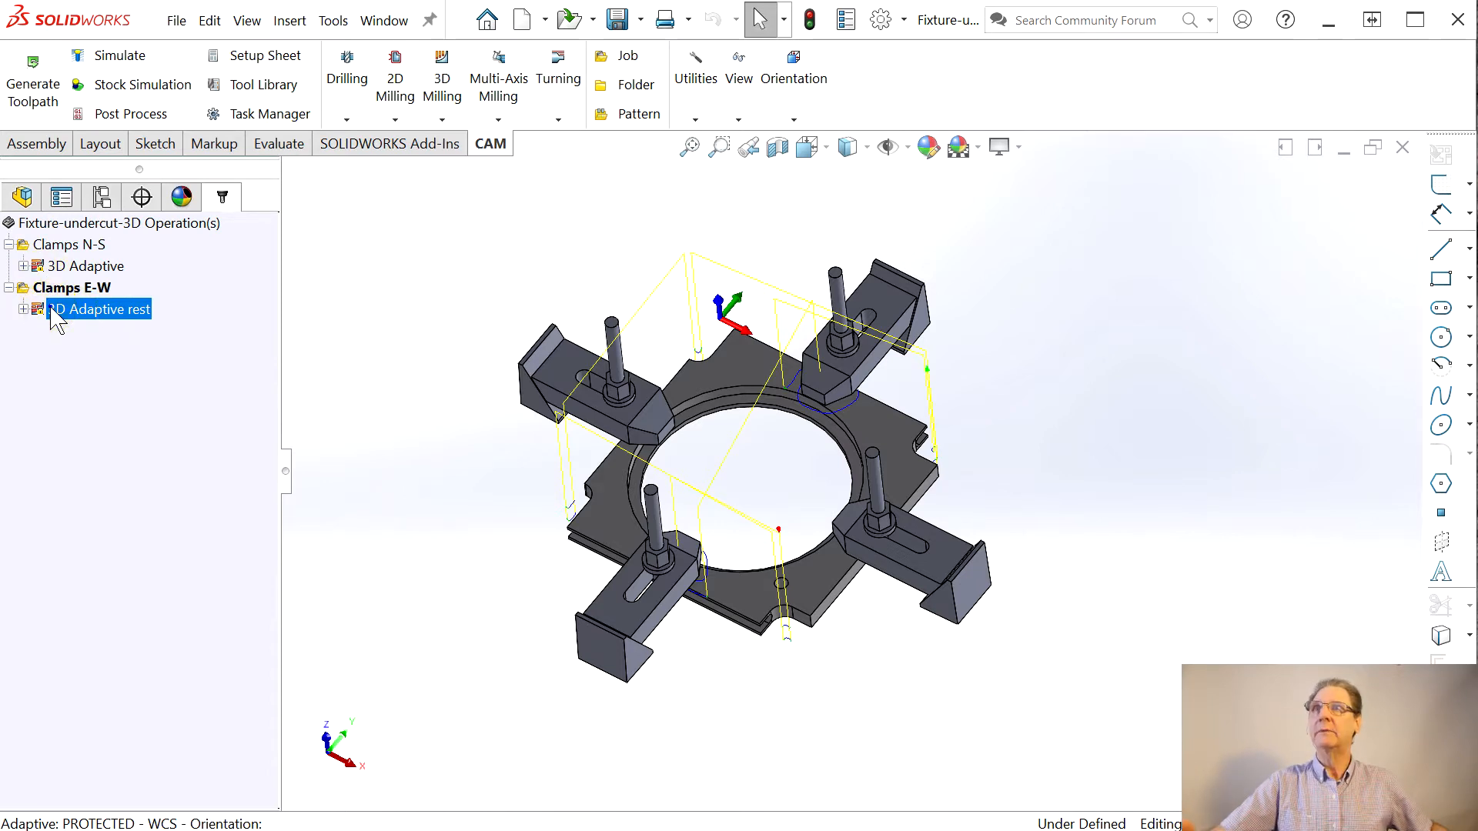
right_click(58, 320)
left_click(102, 320)
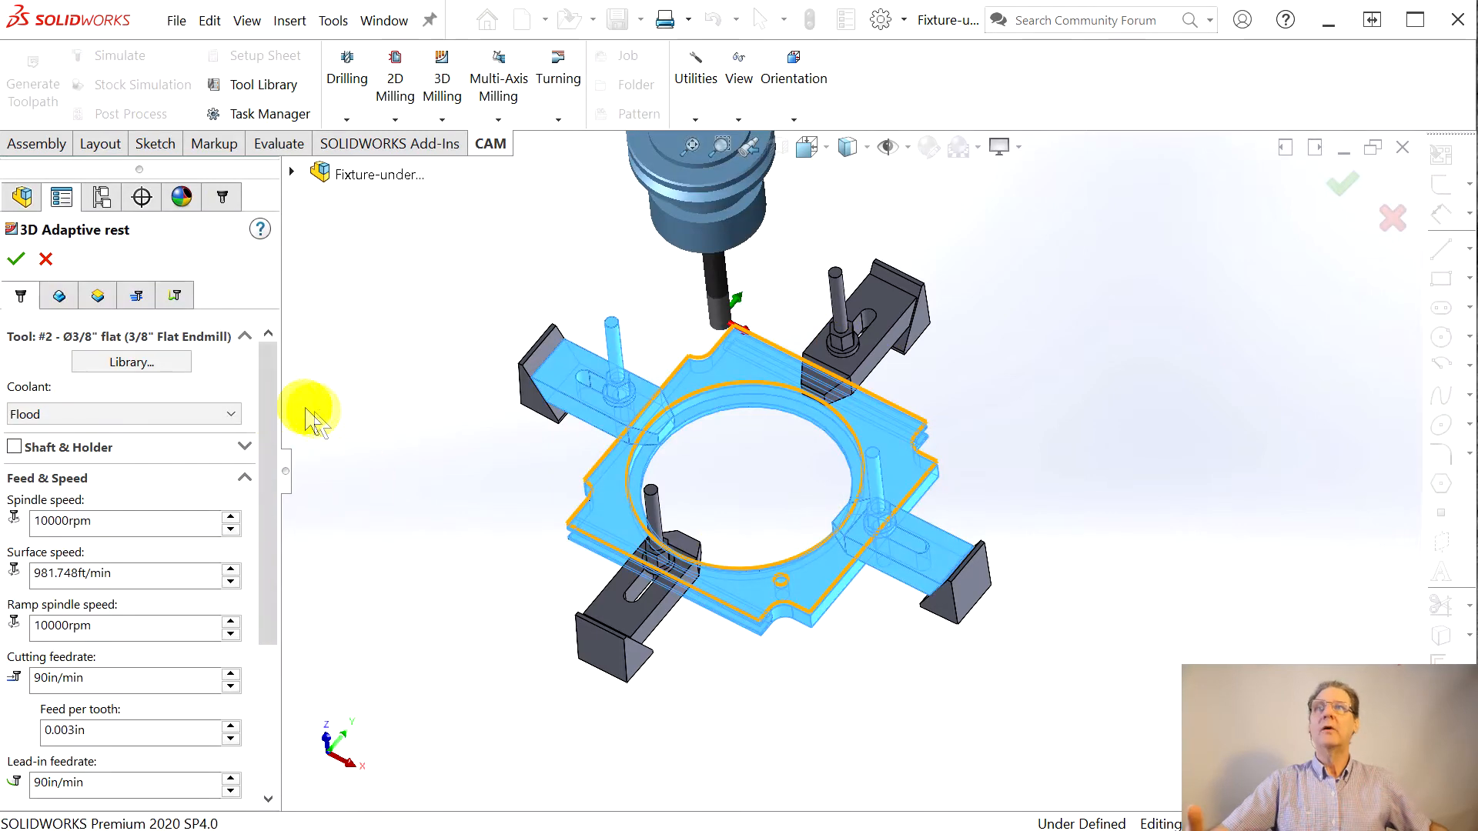
scroll(264, 504, "down", 2)
left_click_drag(263, 490, 239, 431)
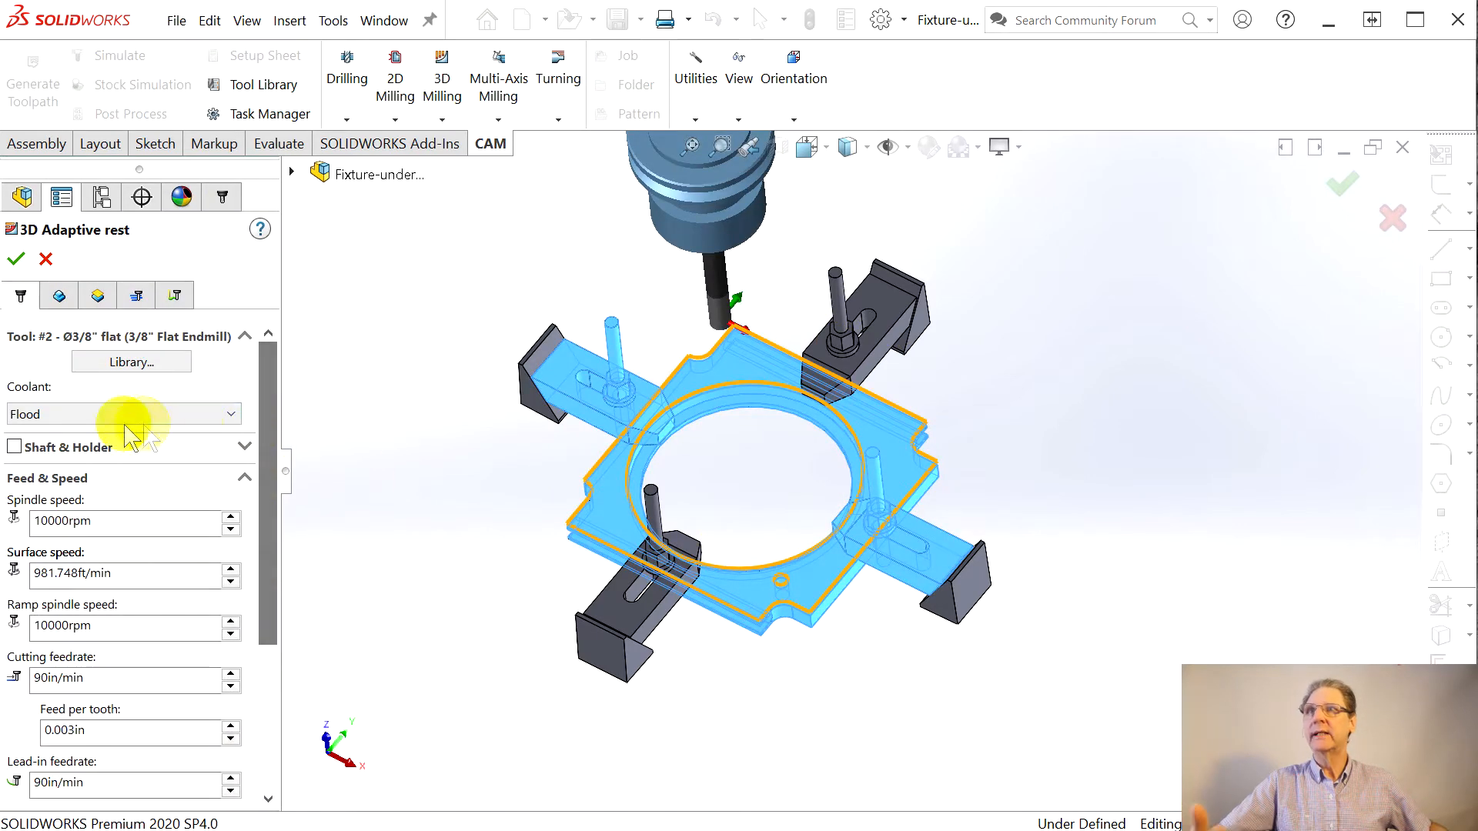
left_click(60, 297)
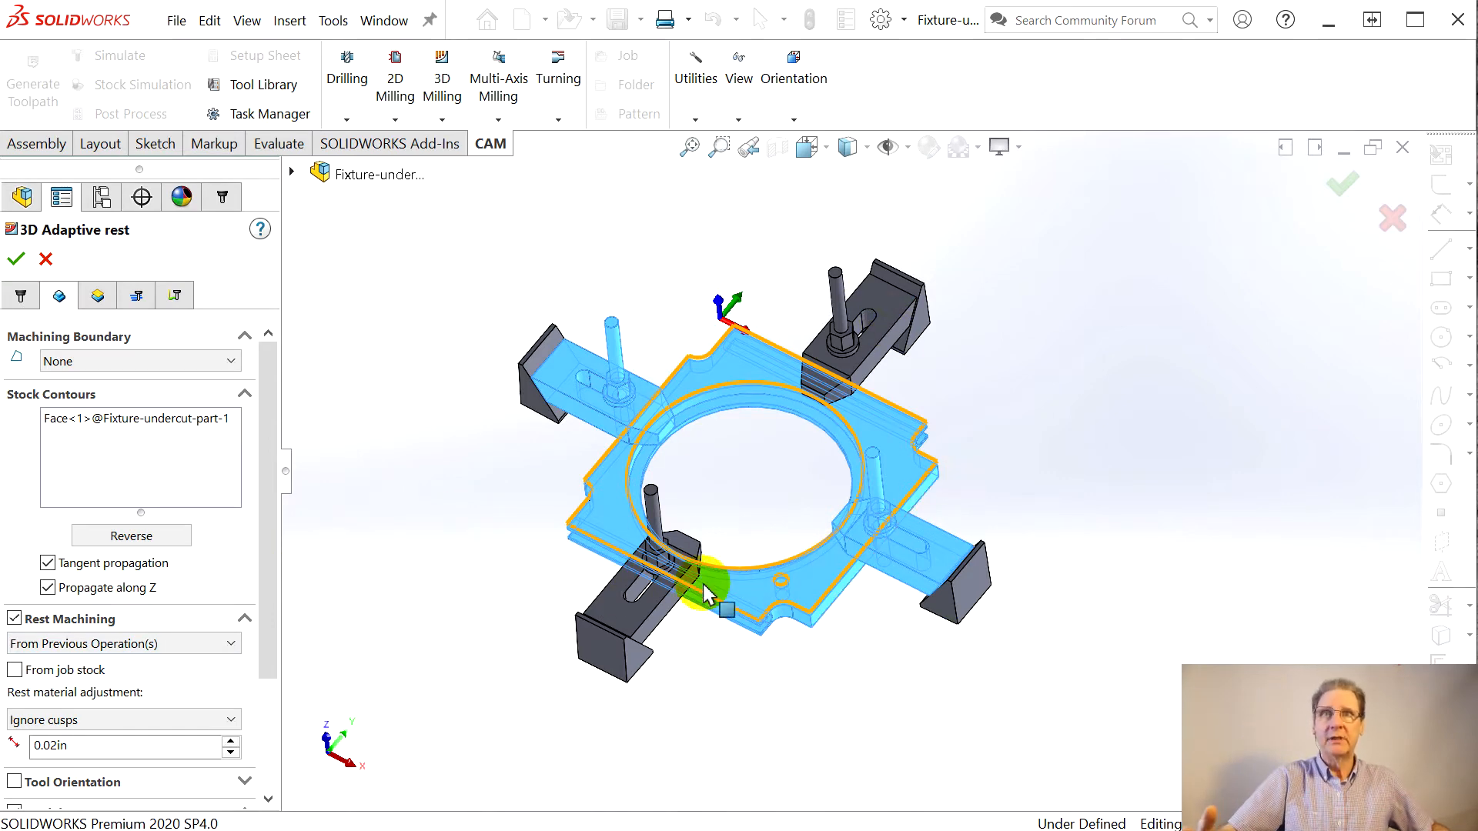
middle_click_drag(505, 649, 475, 628)
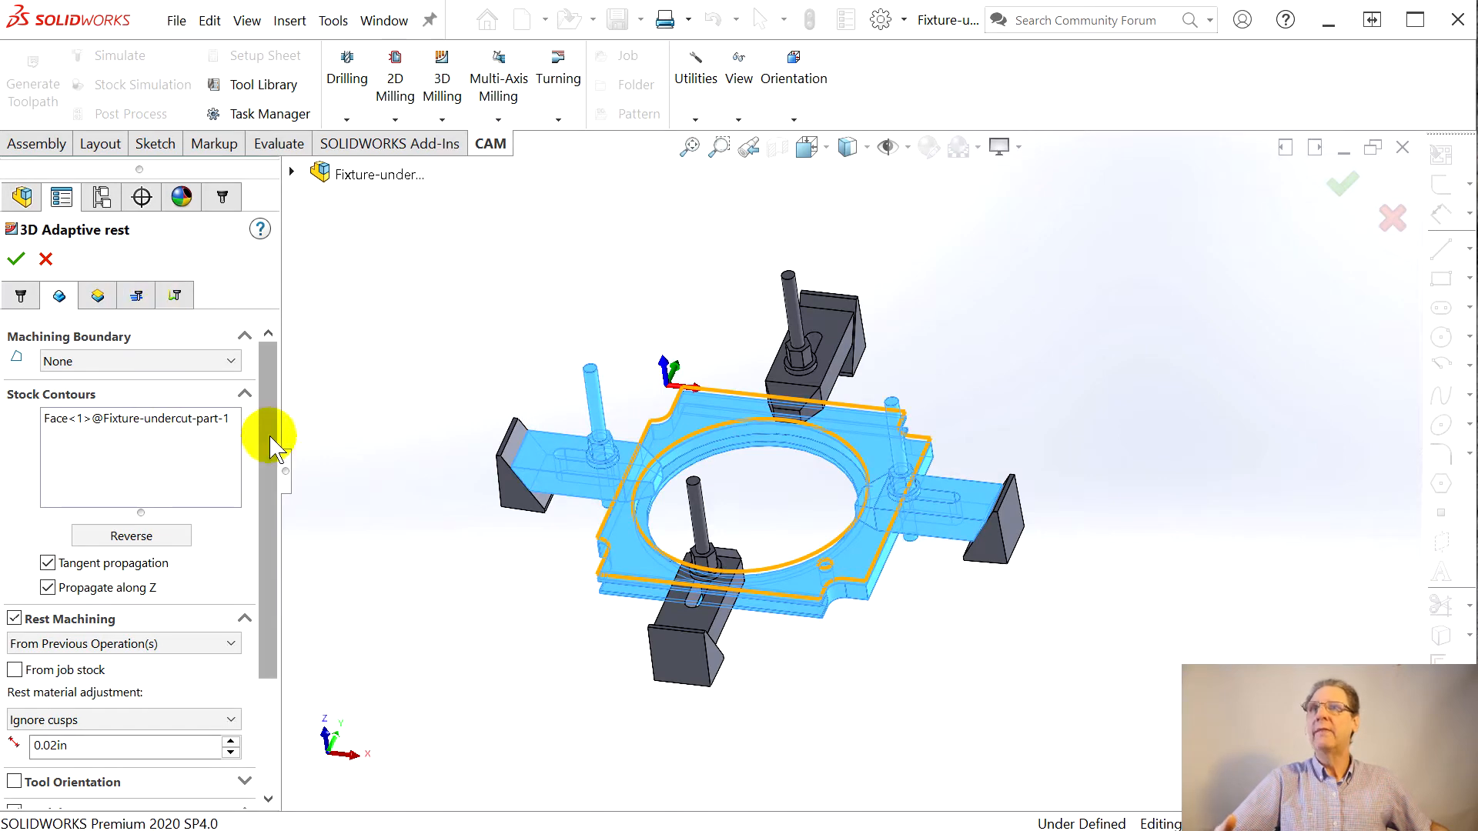
left_click(45, 259)
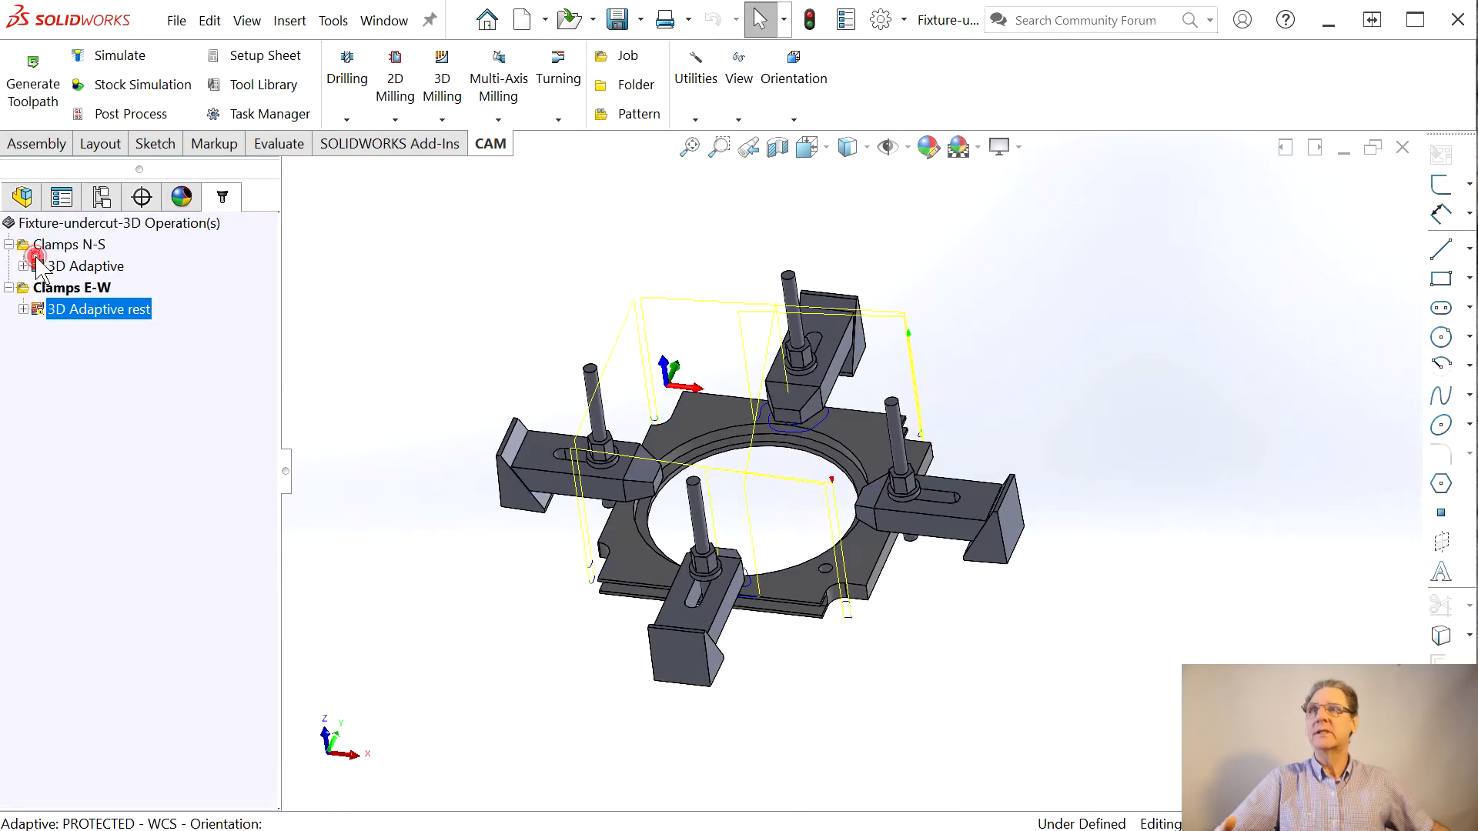
Step: Run a stock simulation of the 3D Adaptive rest operation with the events log moved aside, viewing the clamps from a low angle
right_click(71, 312)
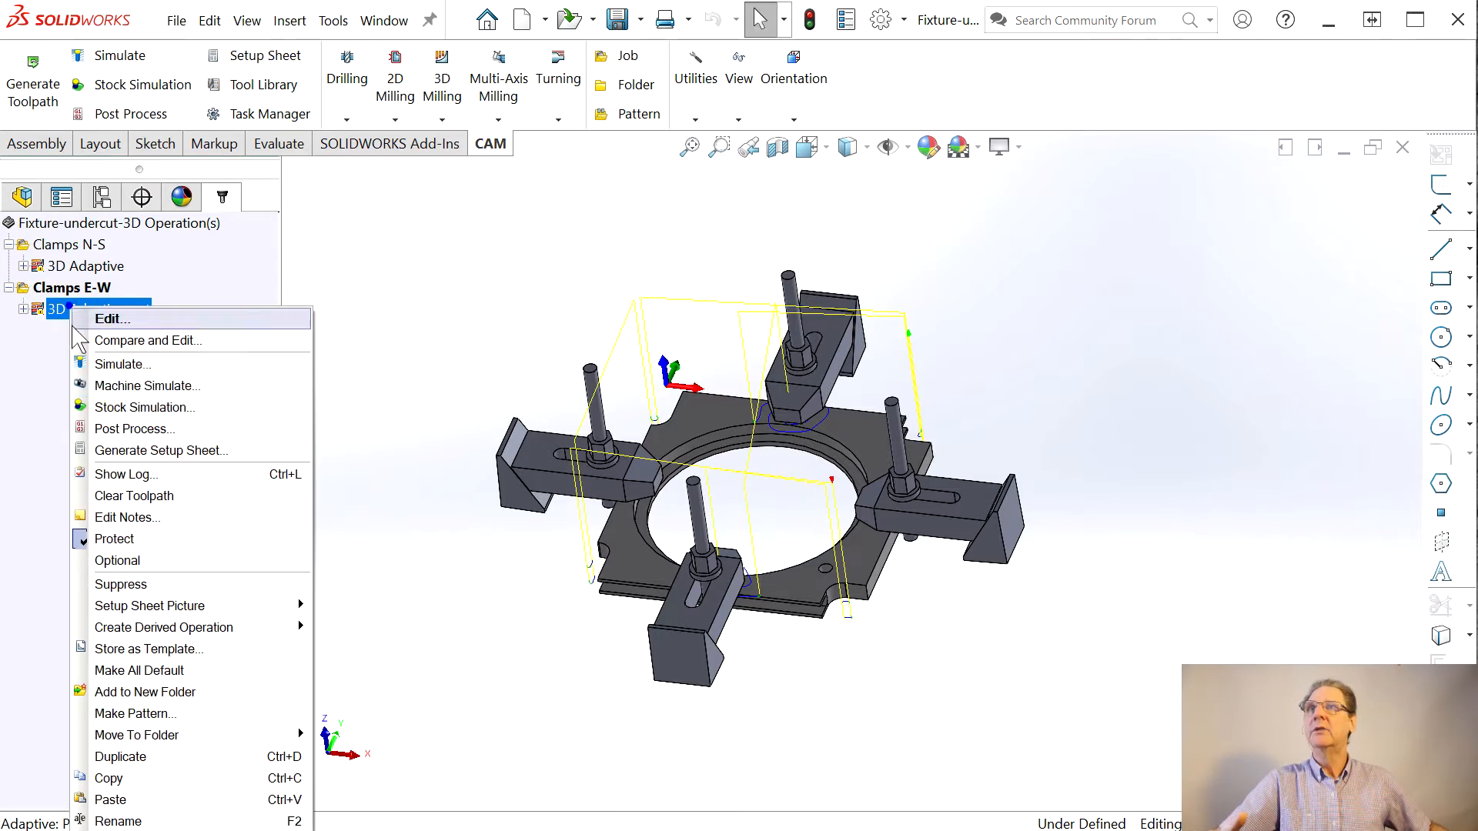
left_click(136, 410)
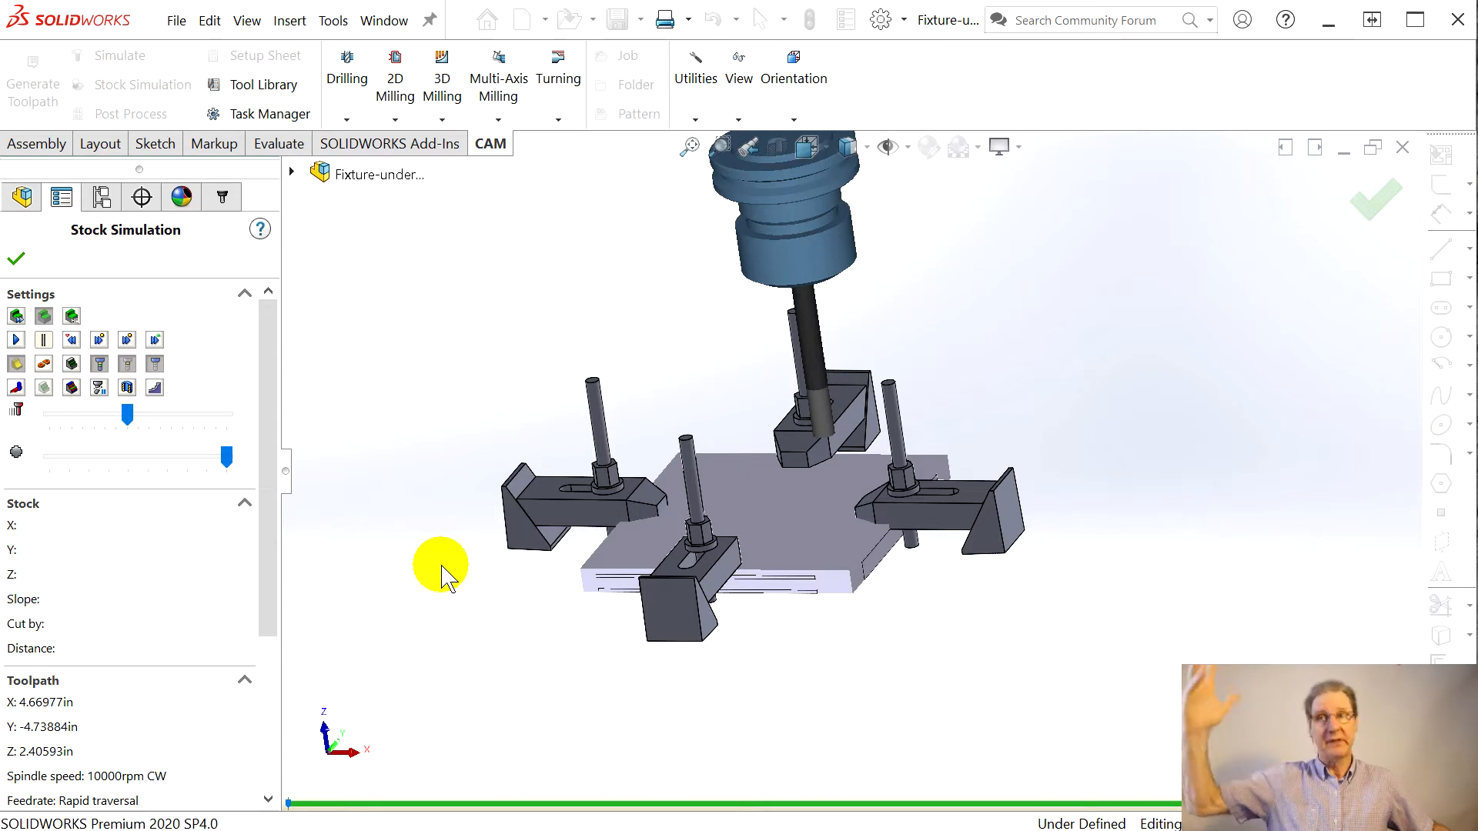
left_click(15, 339)
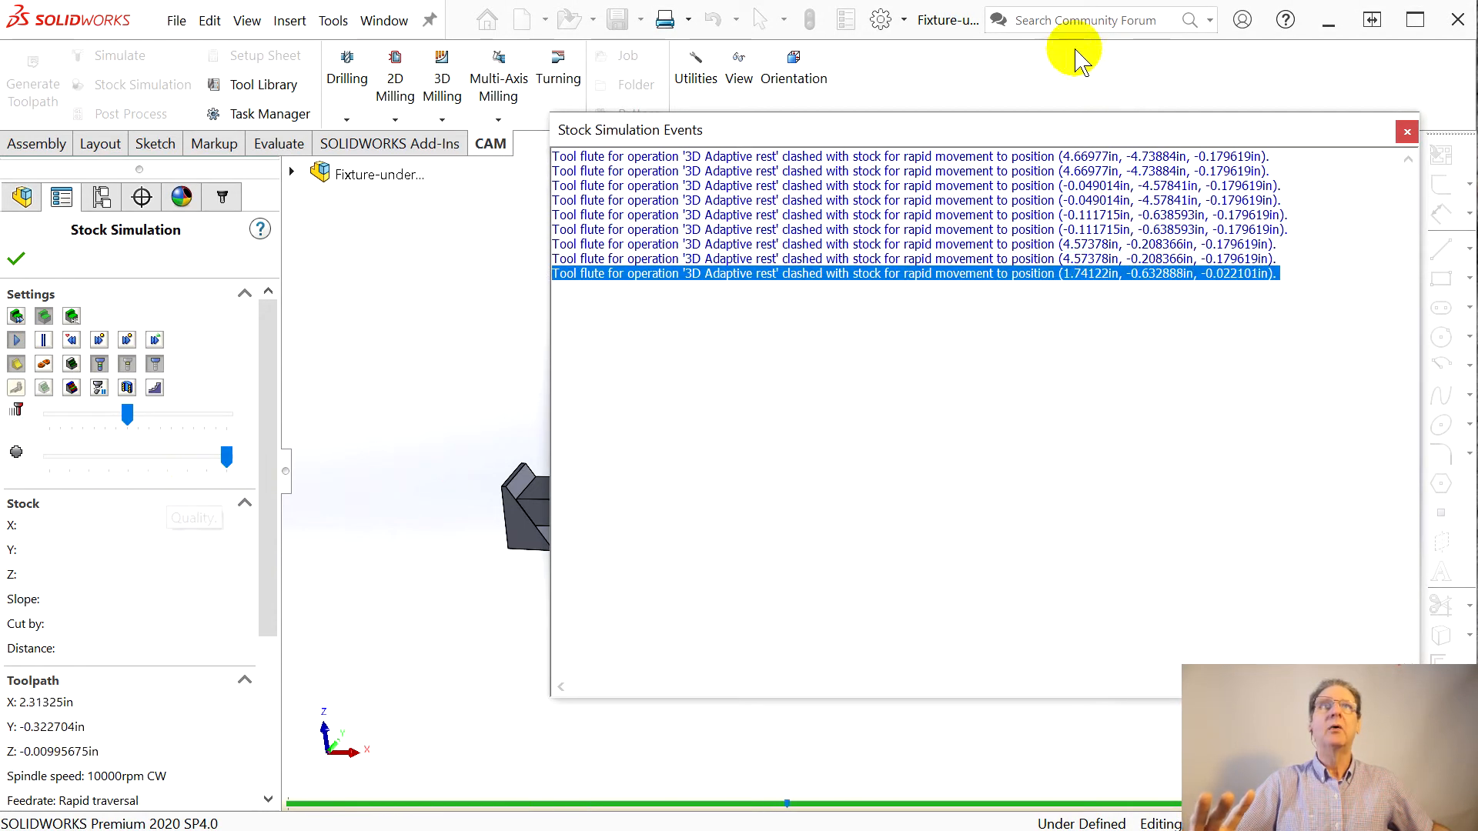
left_click_drag(897, 132, 1434, 133)
middle_click_drag(802, 510, 750, 564)
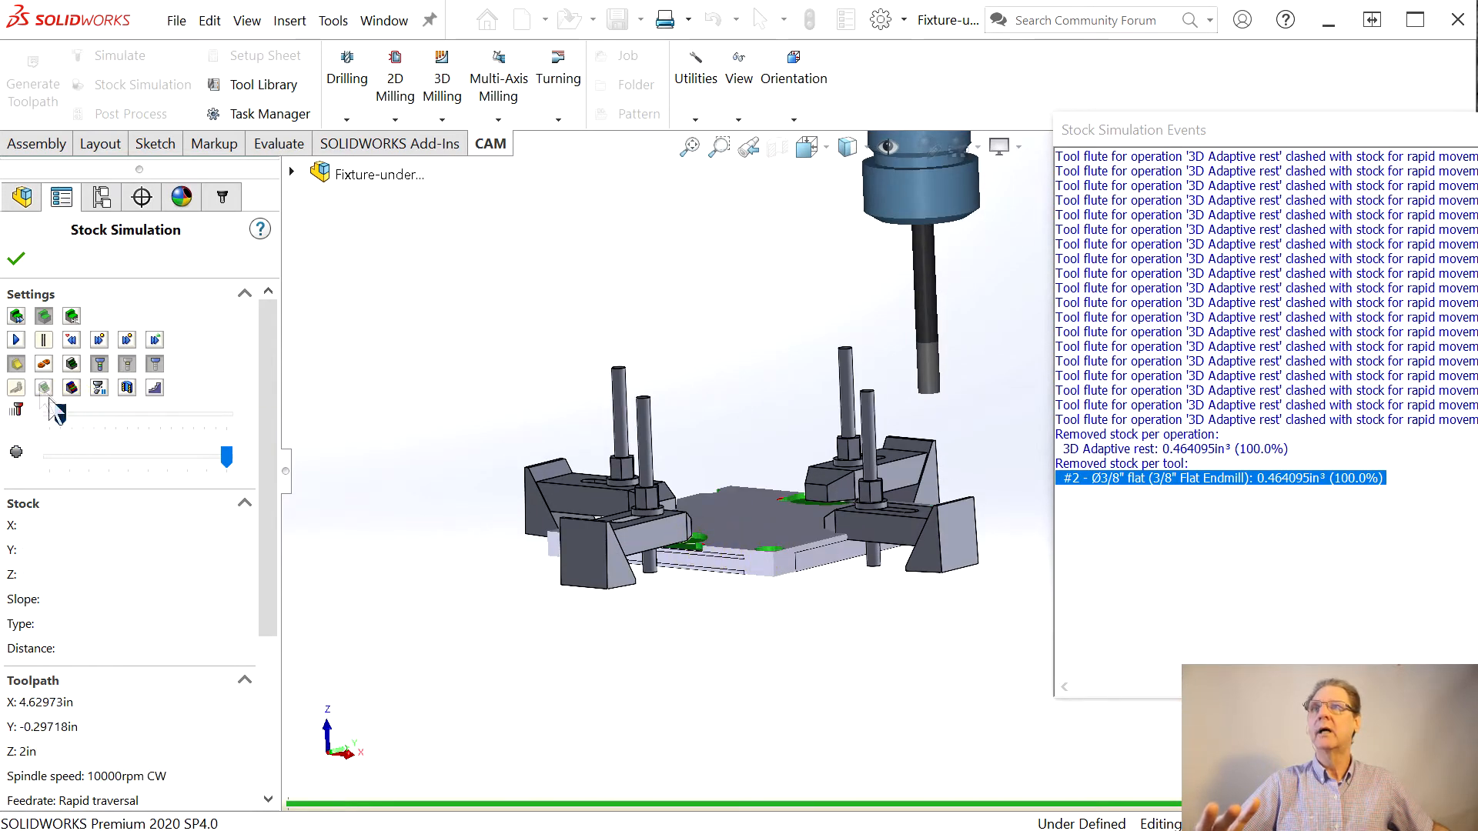
Step: Replay the 3D Adaptive rest stock simulation at a slower speed, close the events log and exit the simulation
left_click(16, 339)
left_click(740, 528)
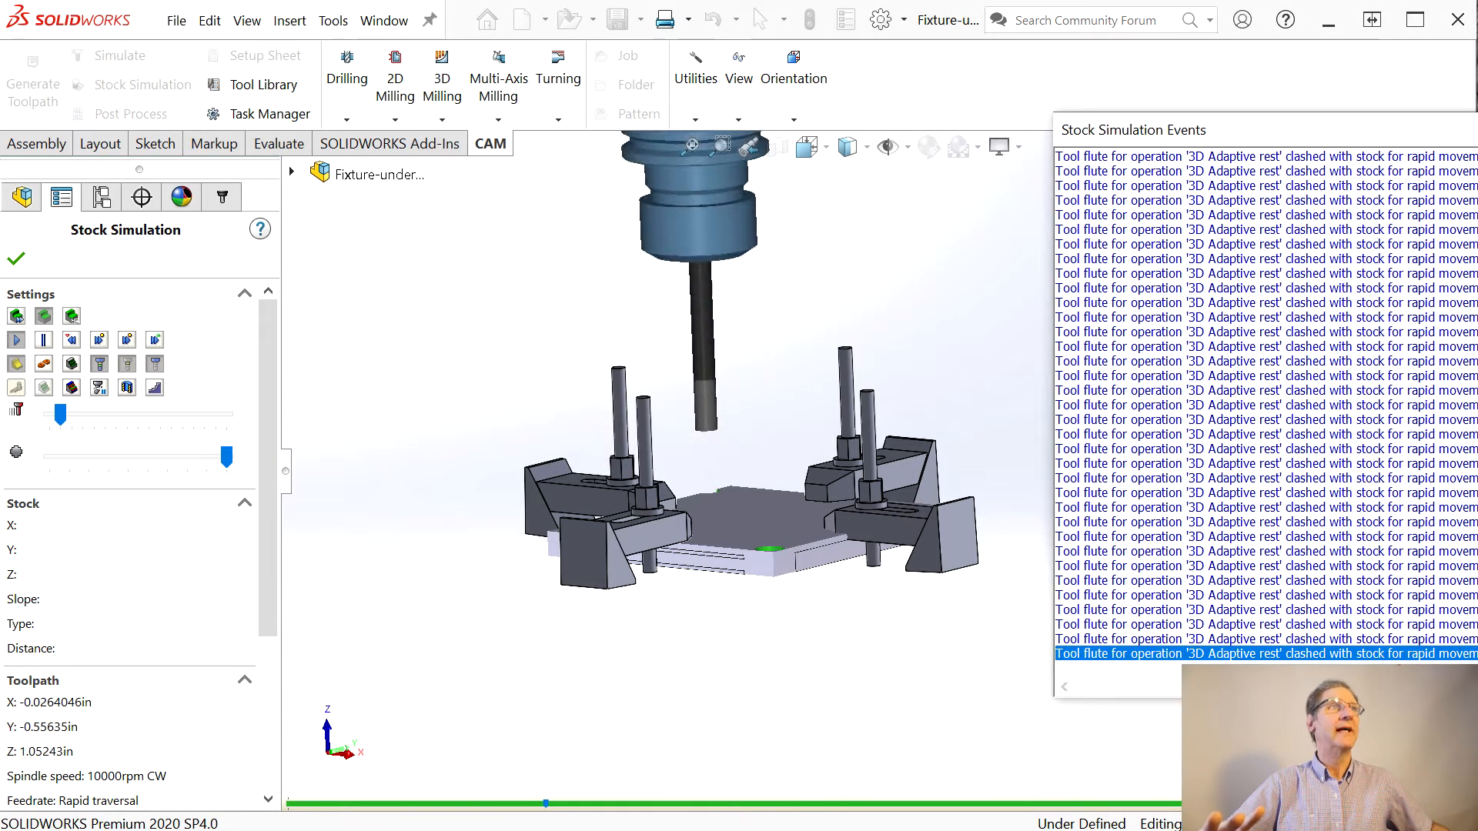
left_click(375, 366)
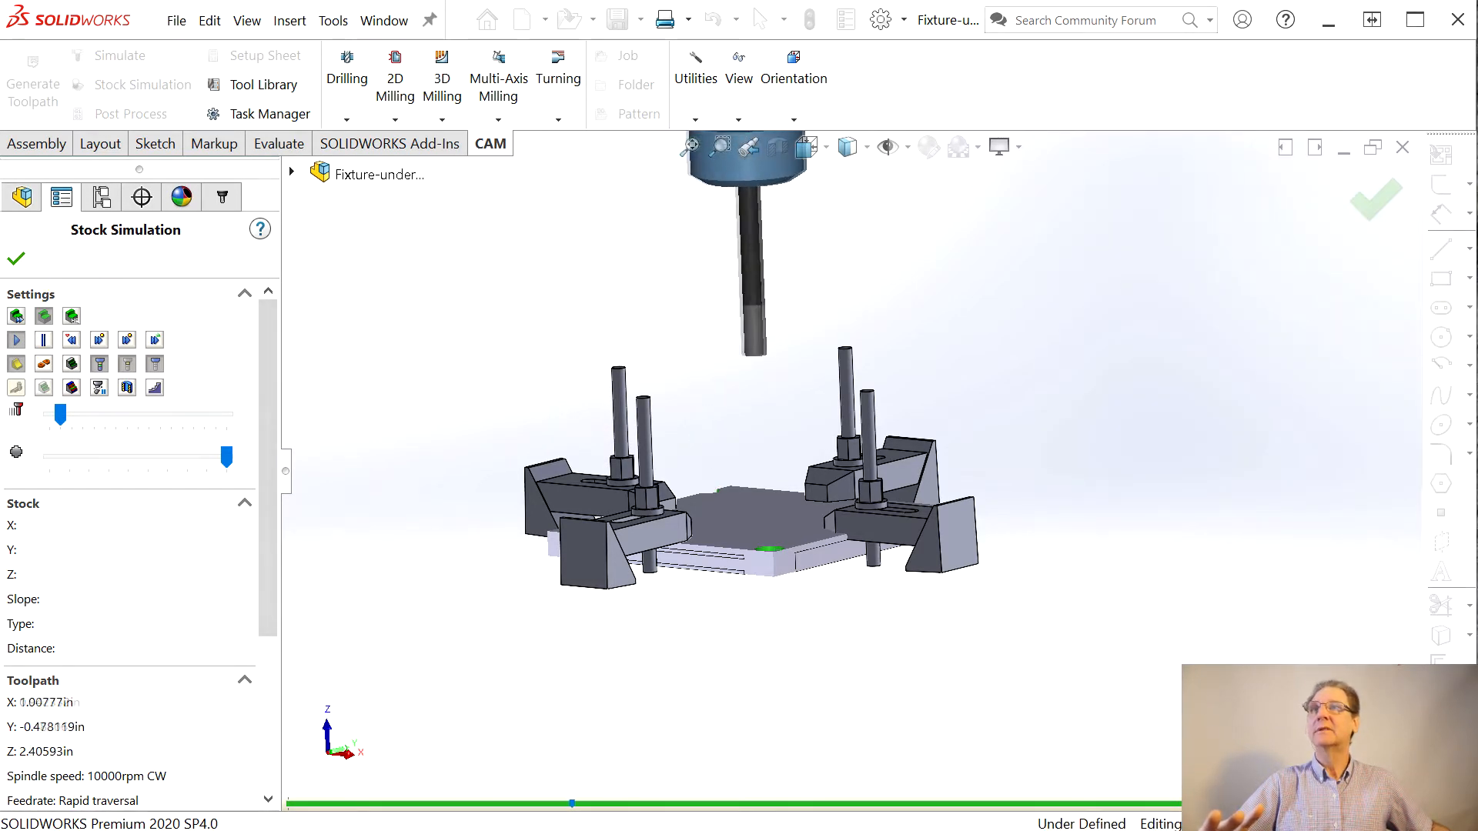
left_click(16, 259)
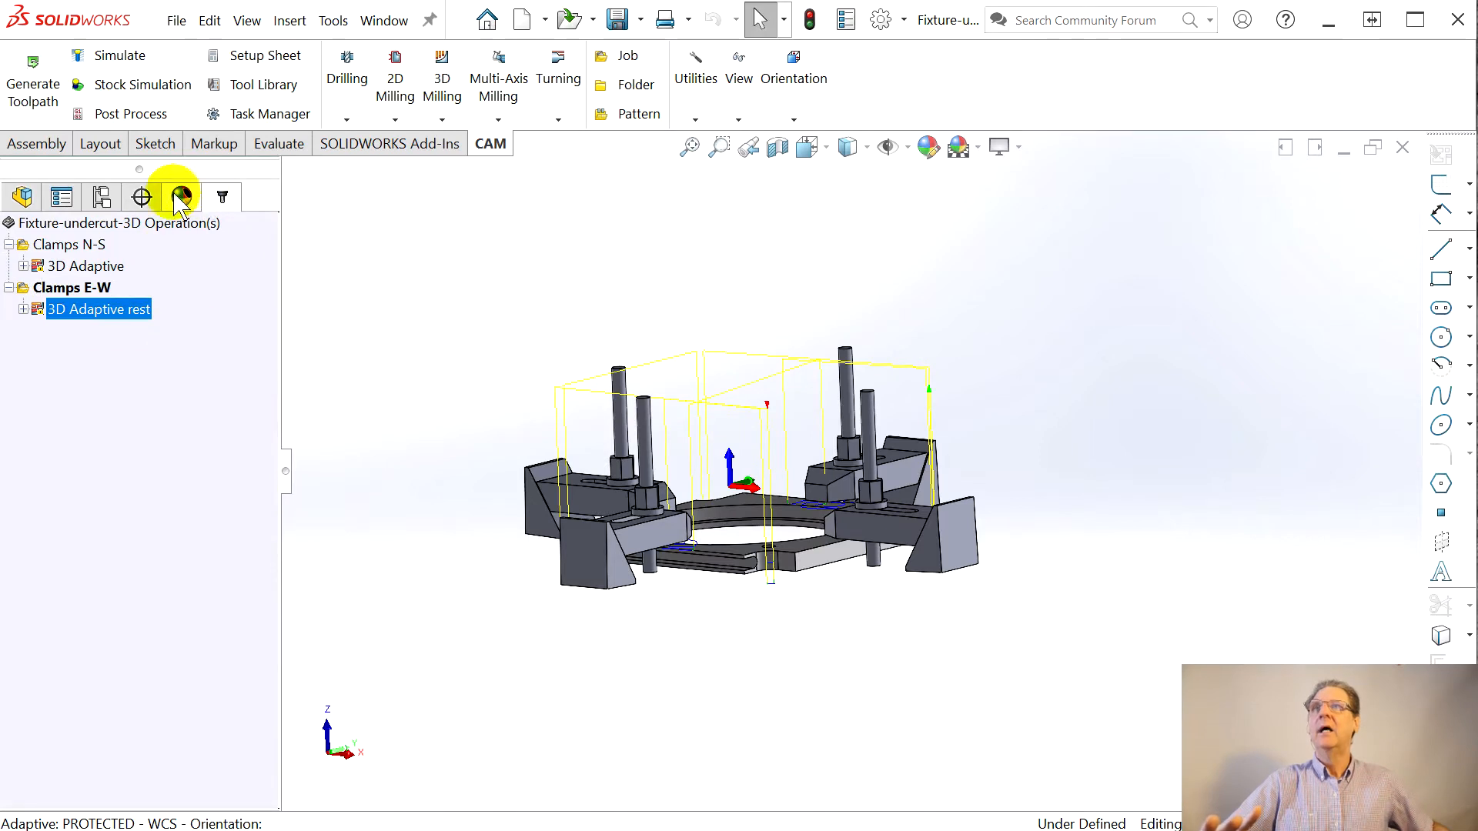
Step: Set the Top height of the 3D Adaptive rest operation to From Stock Top, accept it and unprotect the operation
right_click(96, 309)
left_click(135, 320)
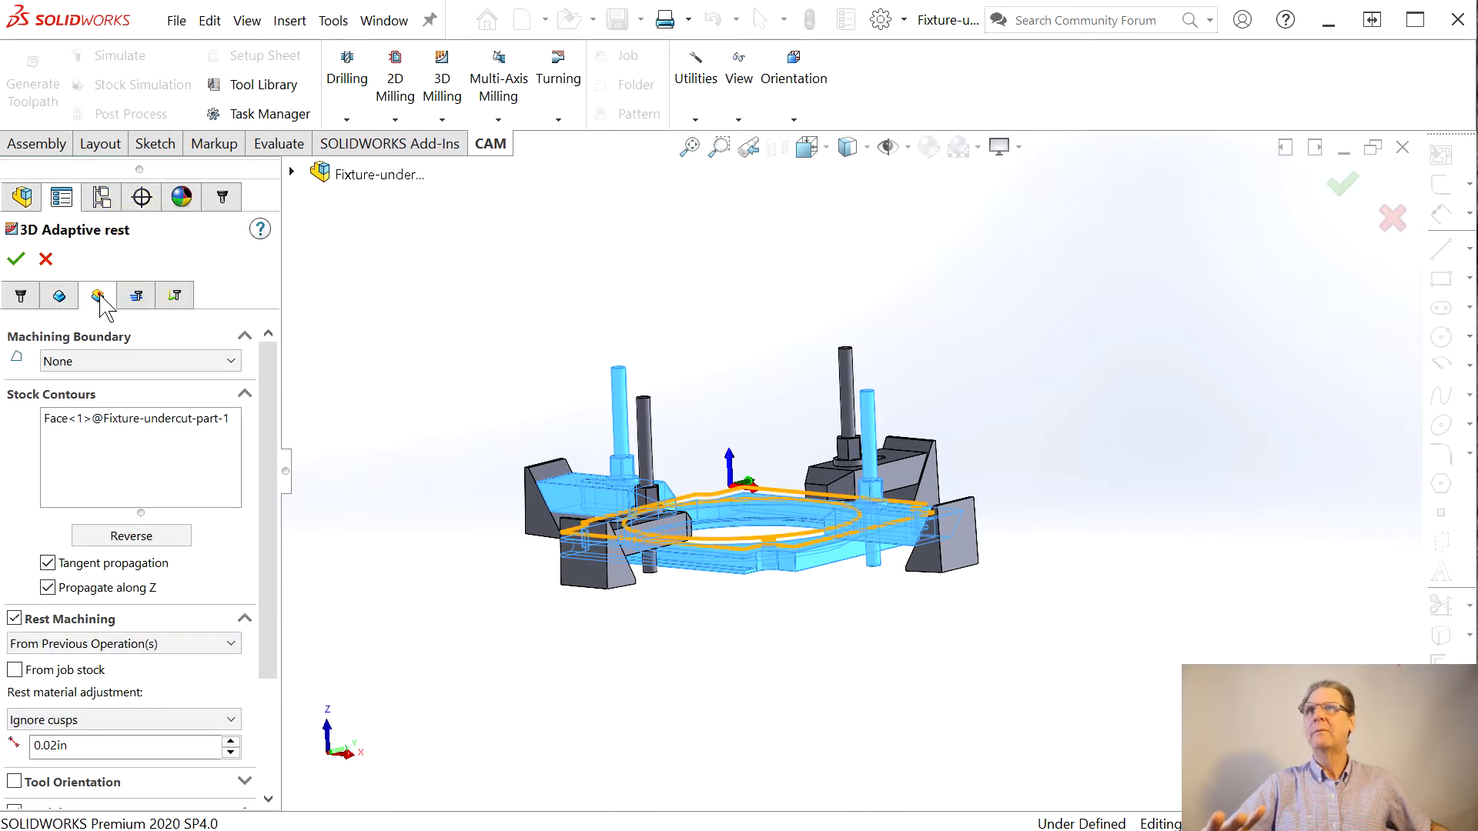
left_click(98, 297)
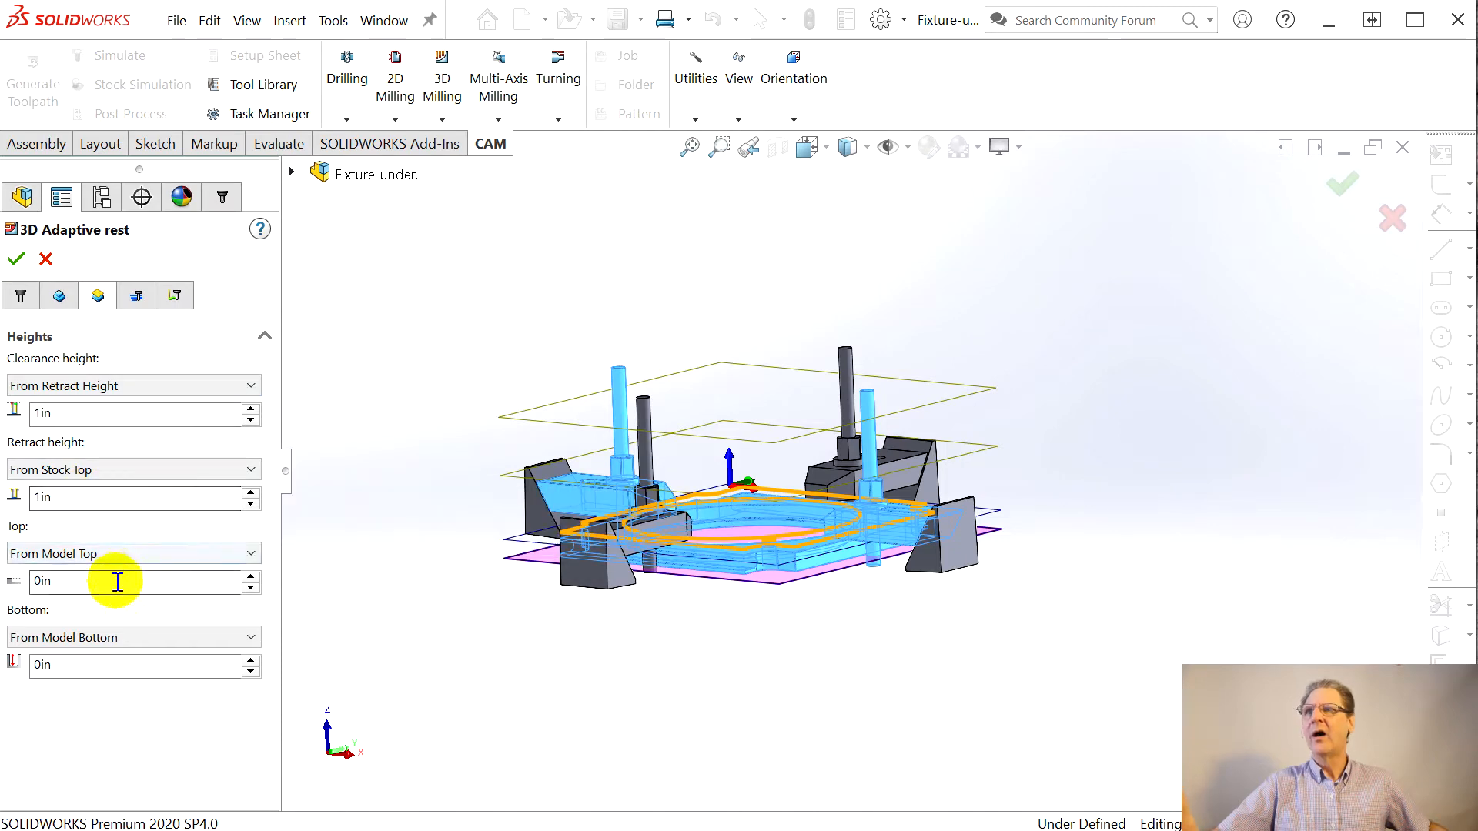
middle_click_drag(478, 561, 455, 583)
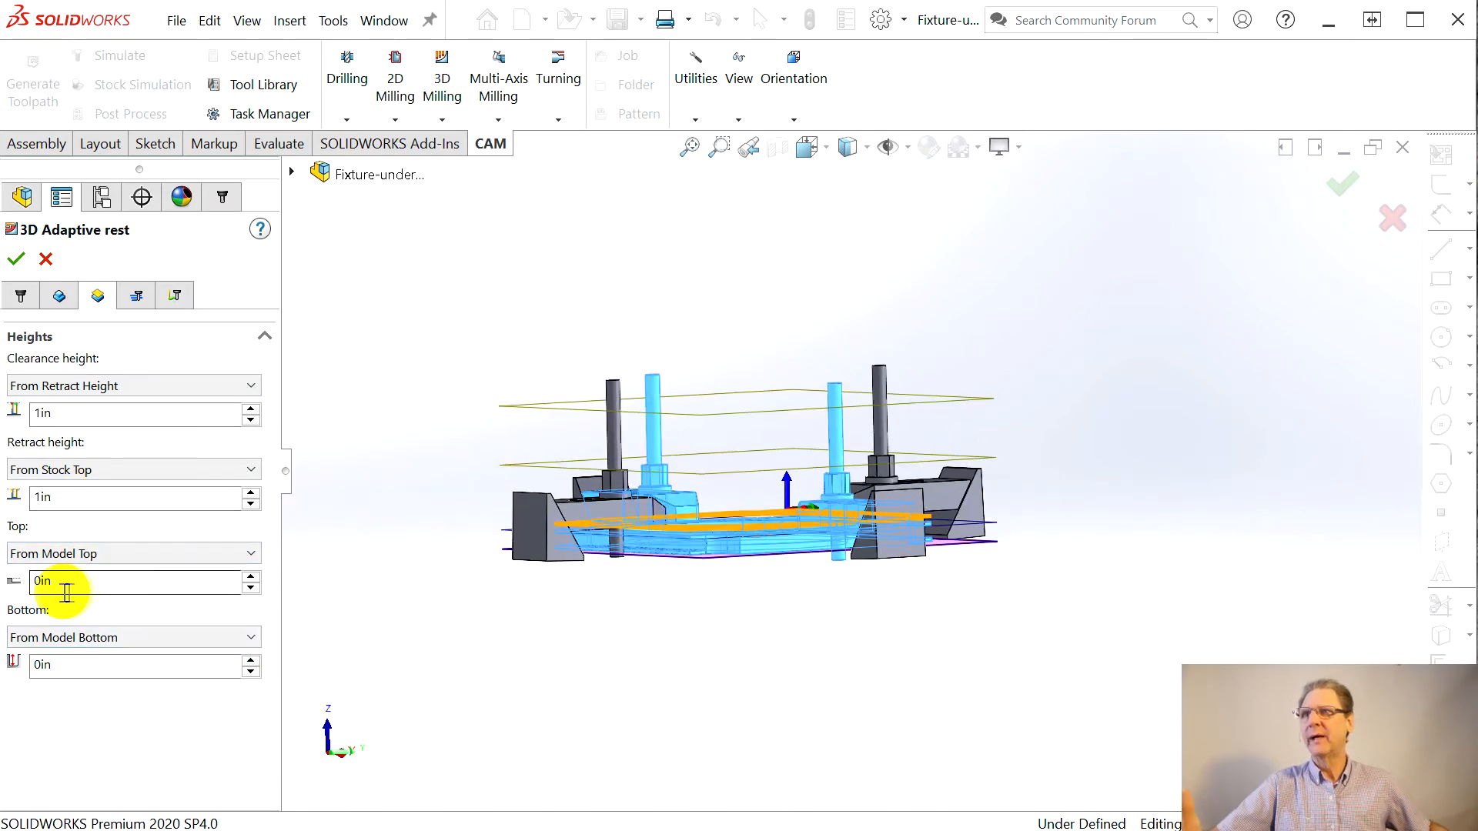
left_click(77, 551)
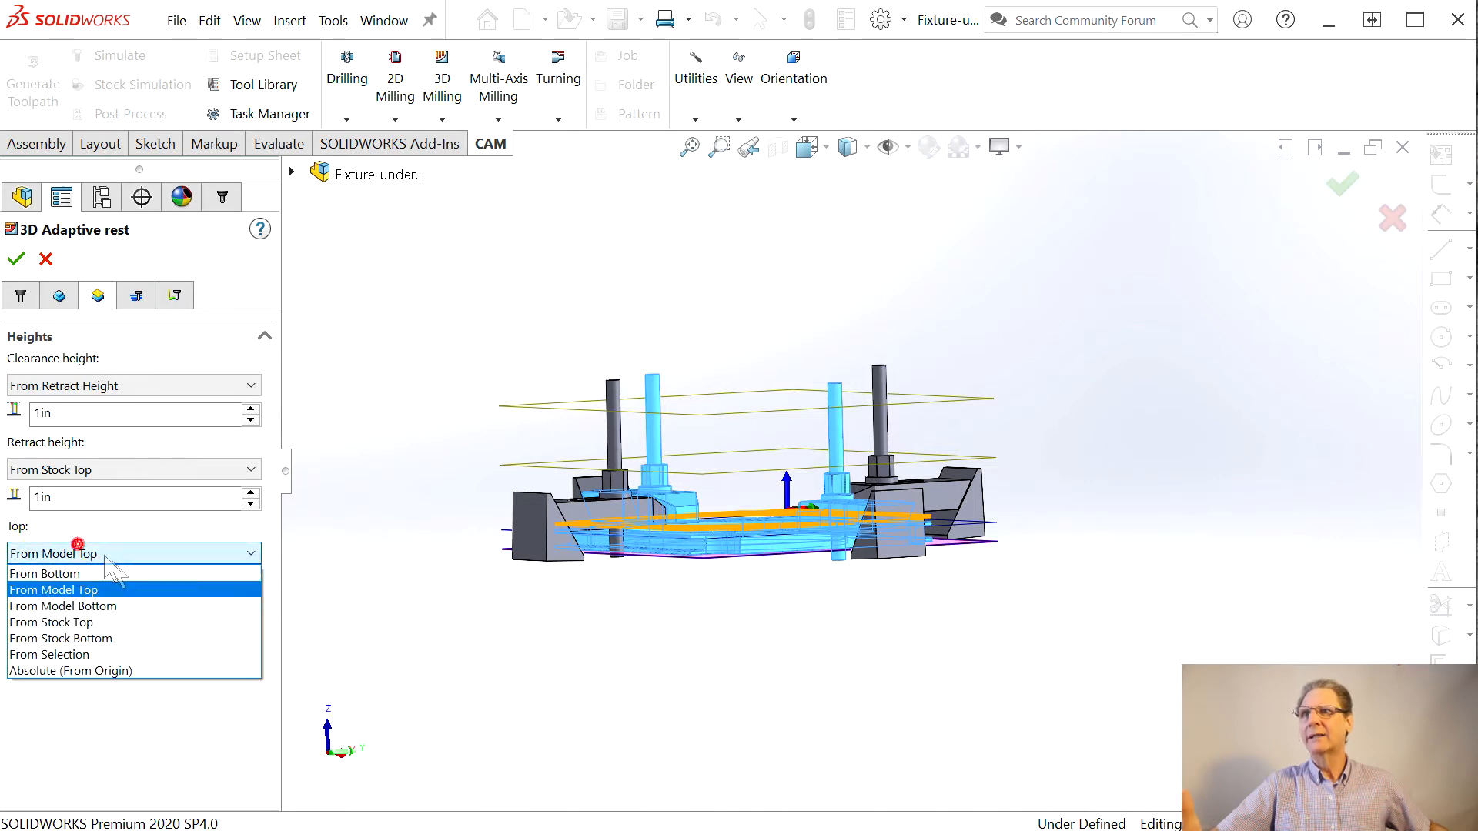
left_click(108, 622)
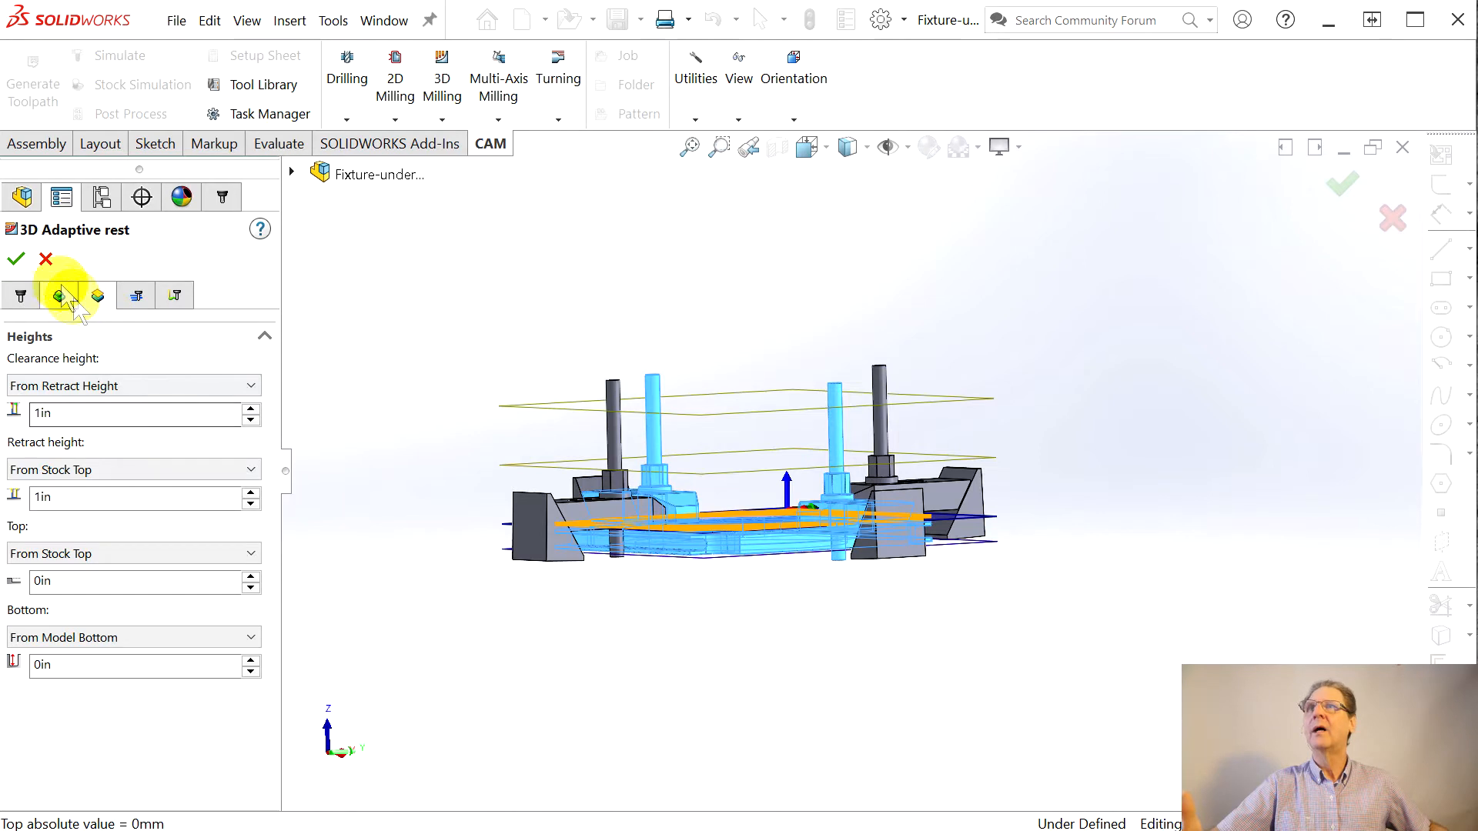
left_click(16, 260)
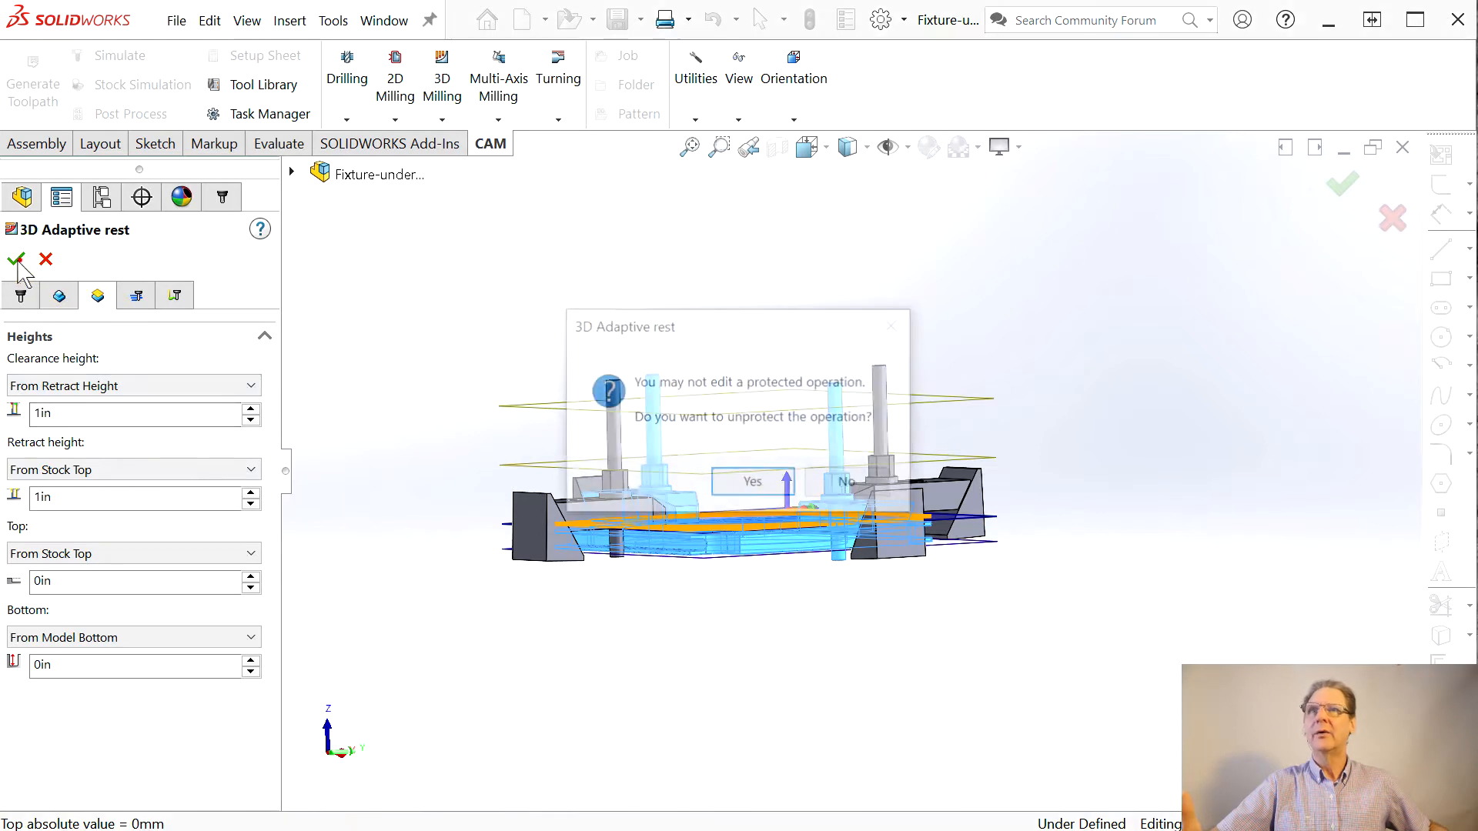
left_click(752, 487)
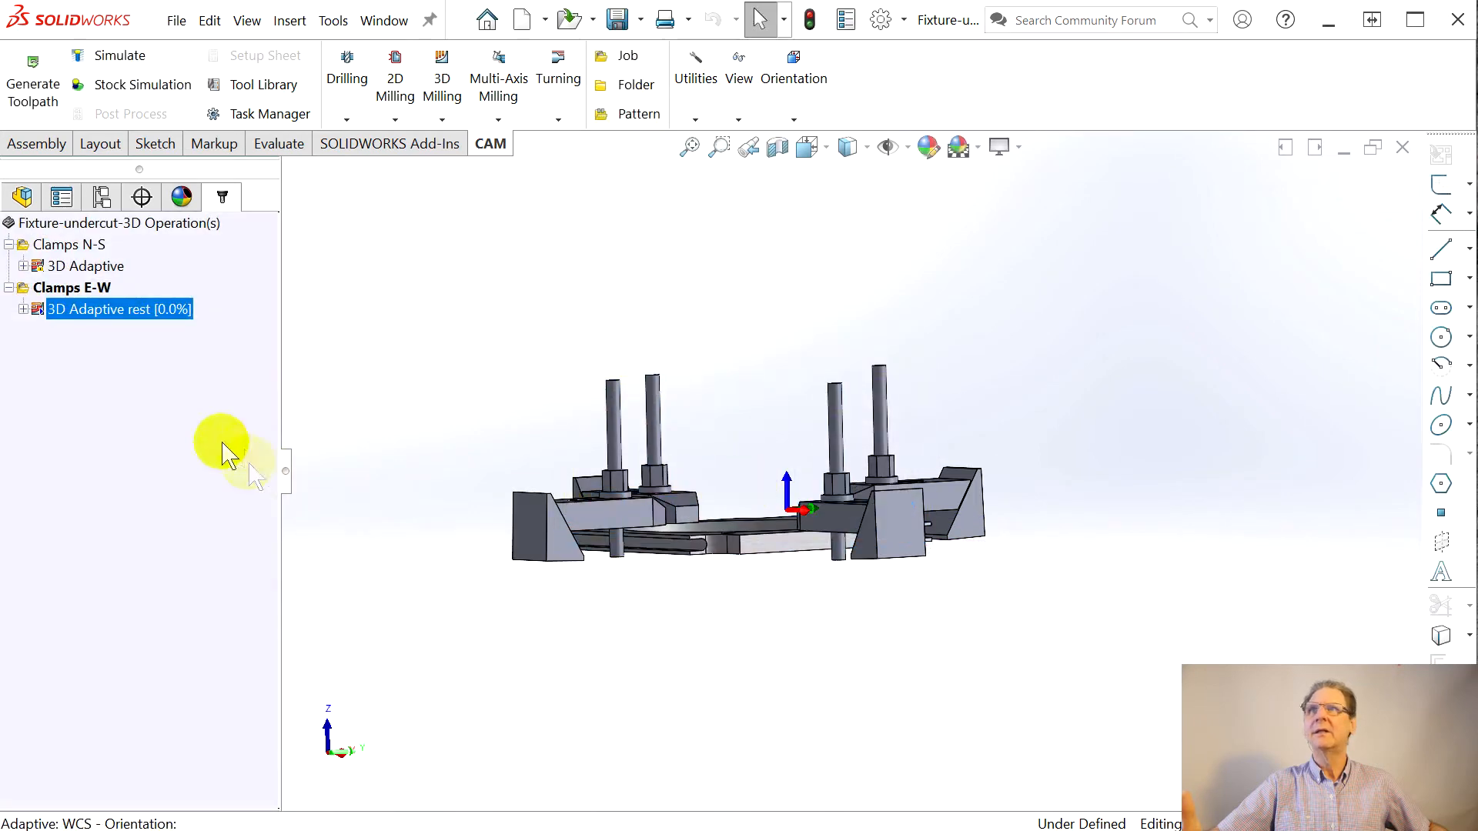
right_click(79, 320)
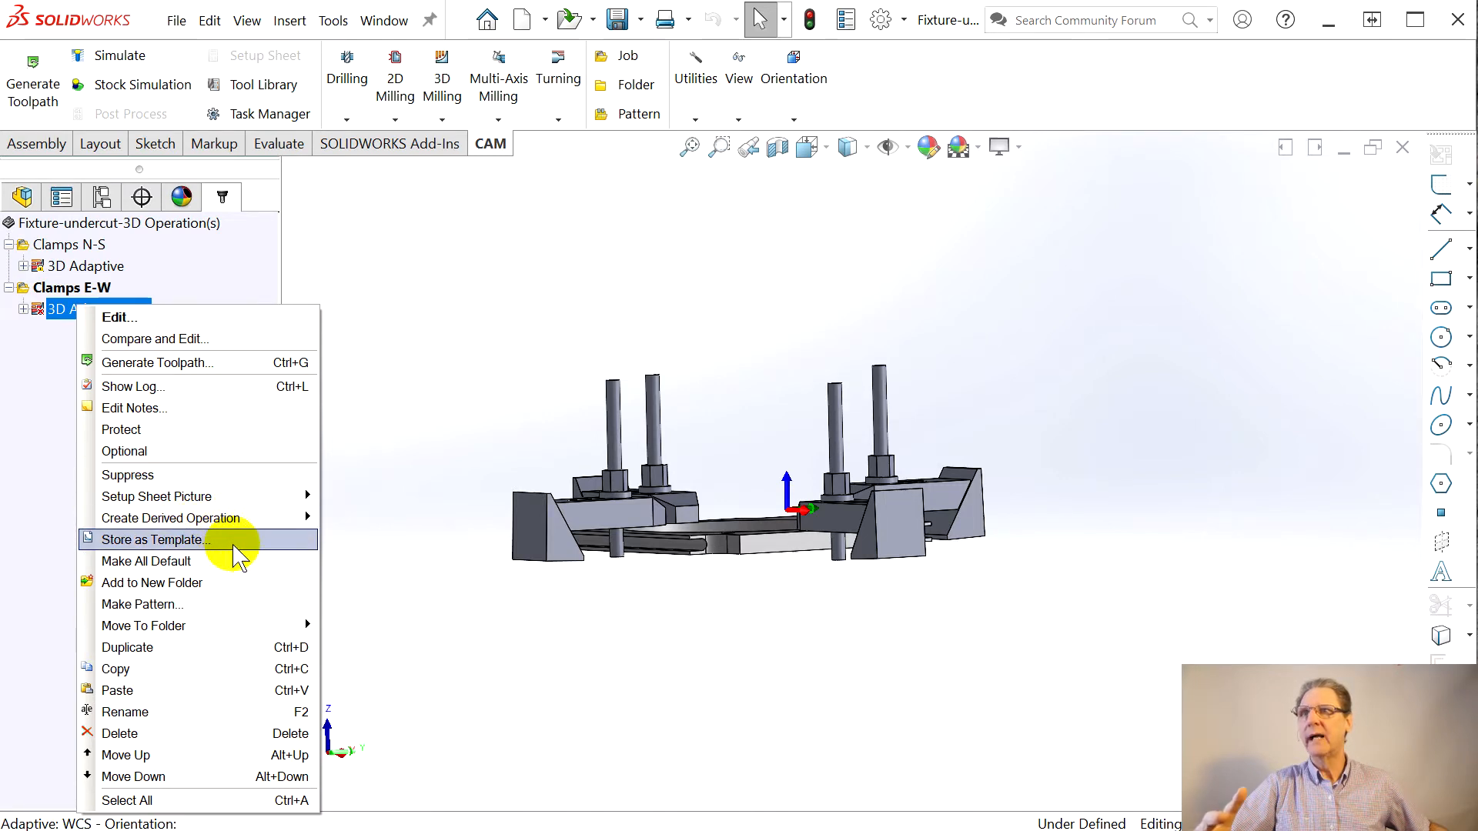
left_click(693, 287)
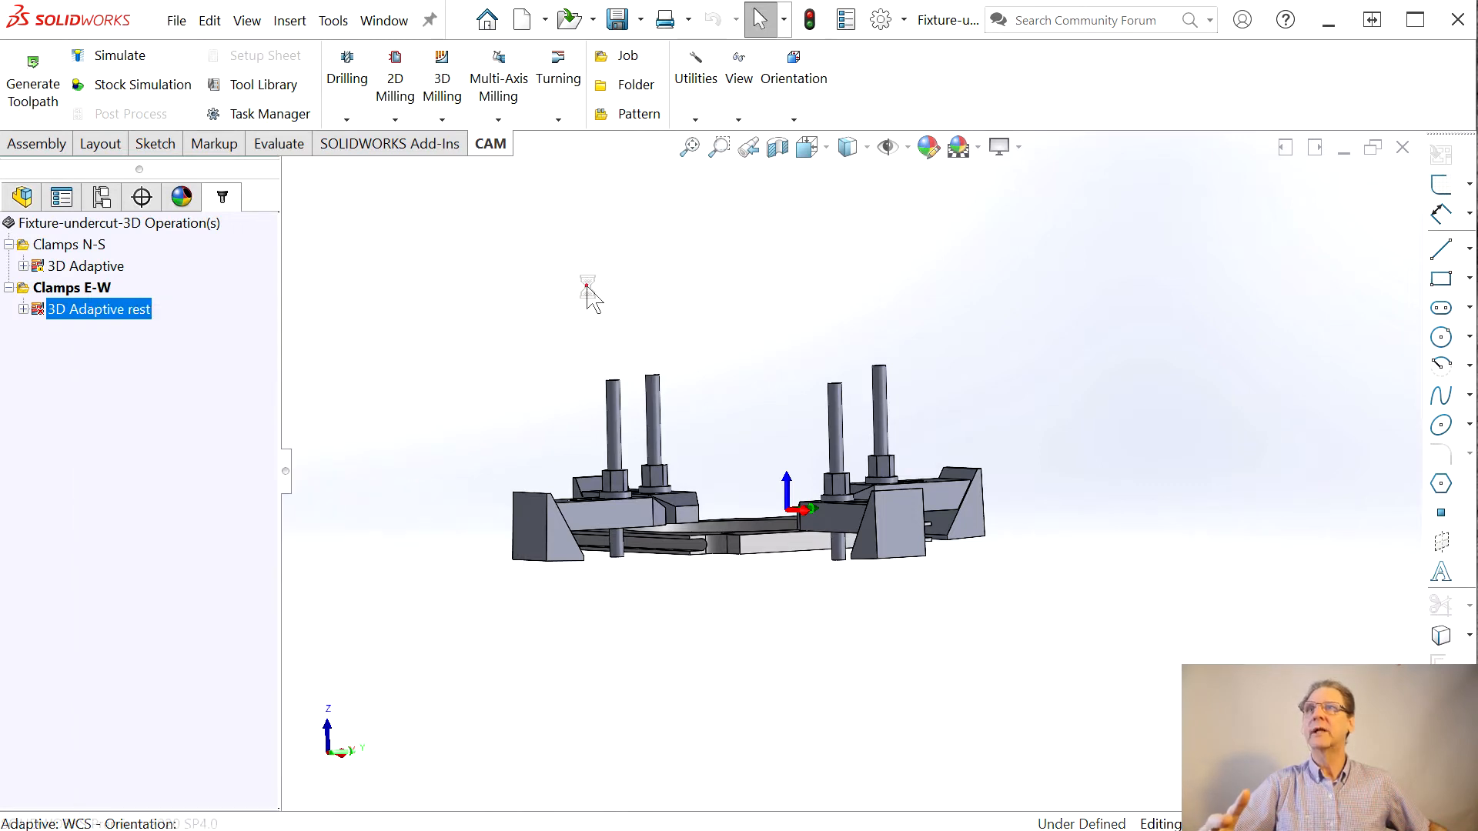
left_click(586, 285)
right_click(44, 316)
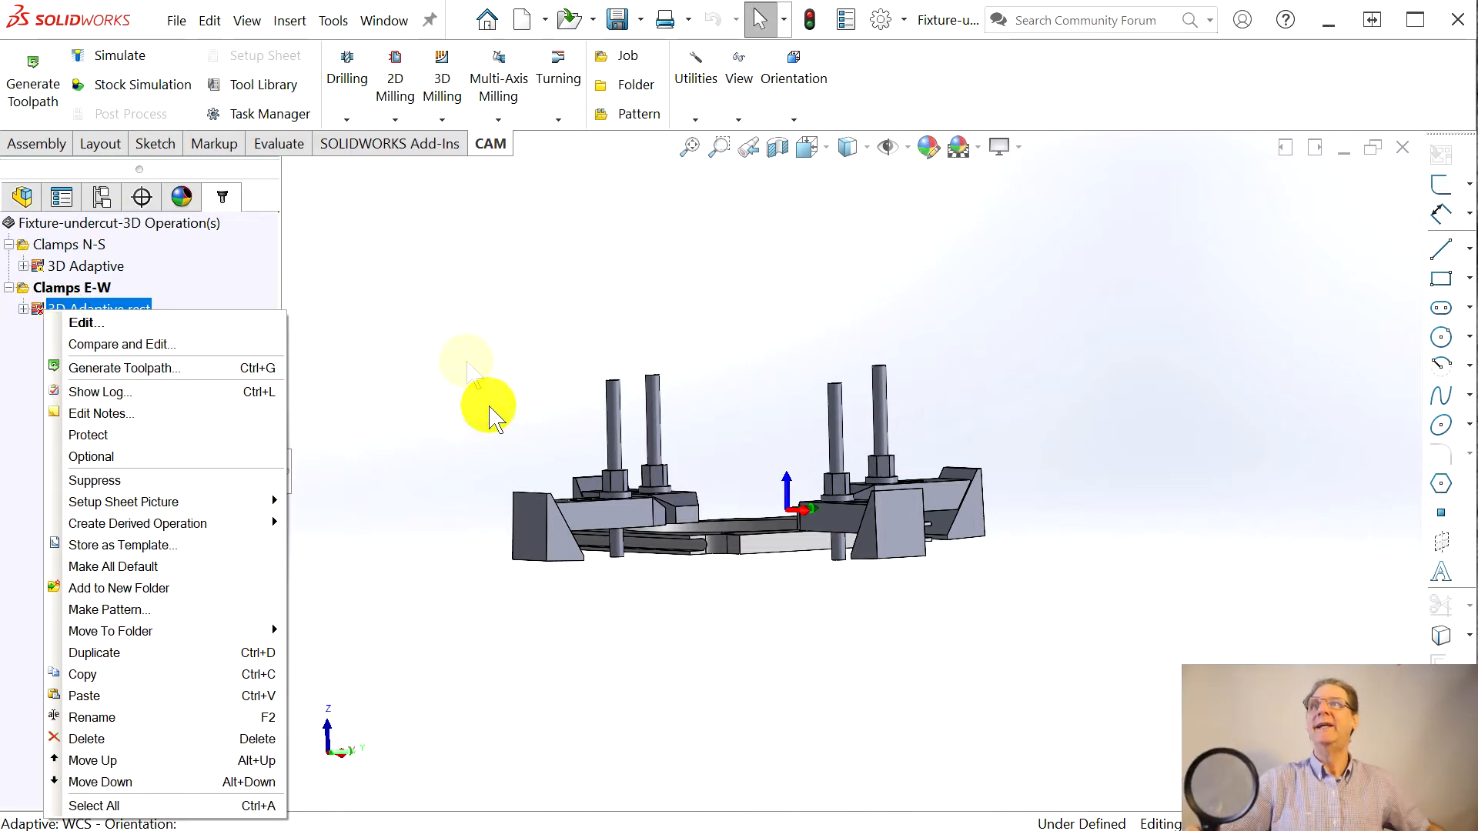
Step: Regenerate the toolpath of the 3D Adaptive rest operation and check its toolpath entry in the operation tree
right_click(116, 302)
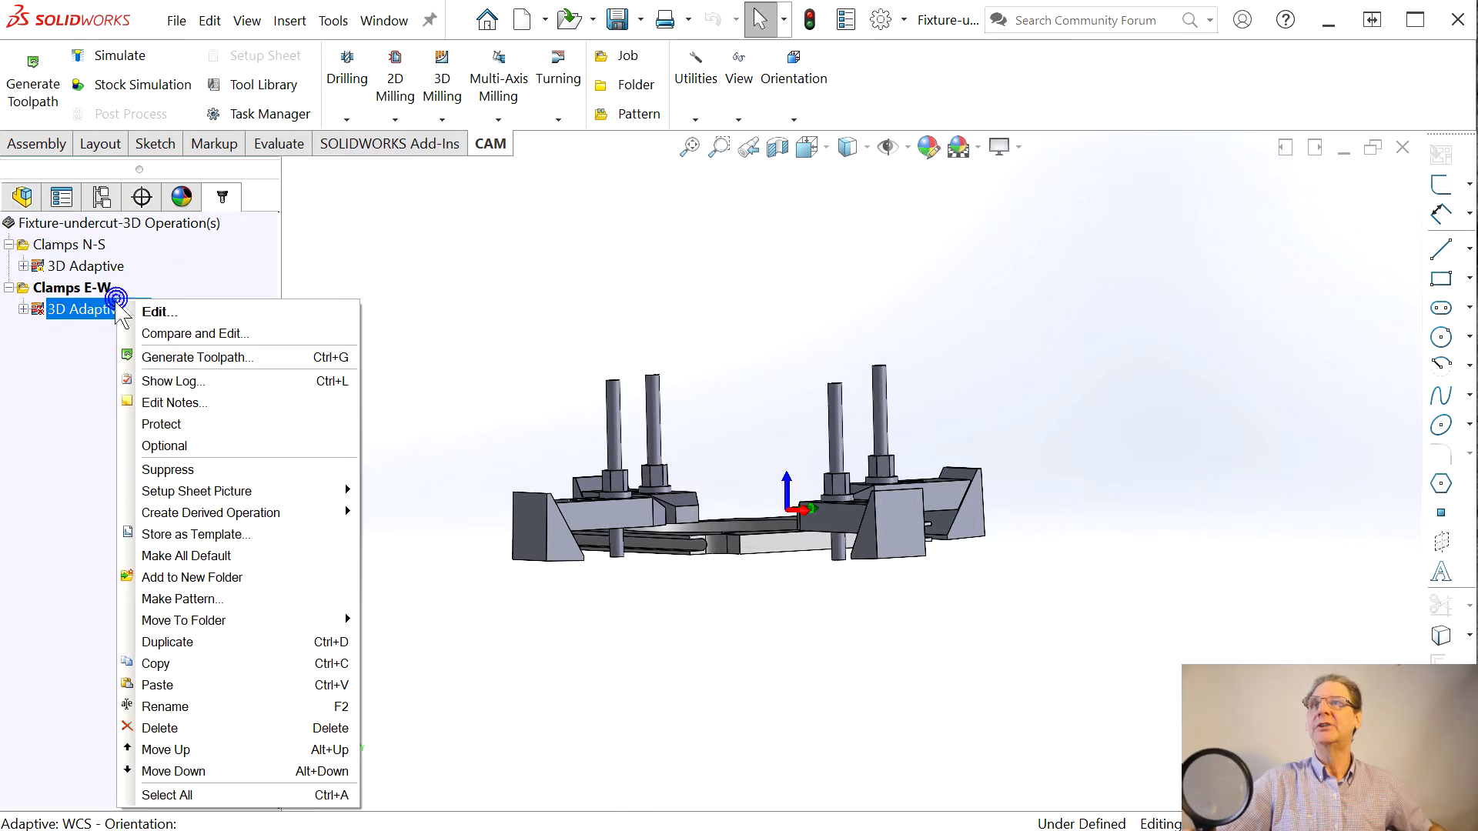
left_click(208, 359)
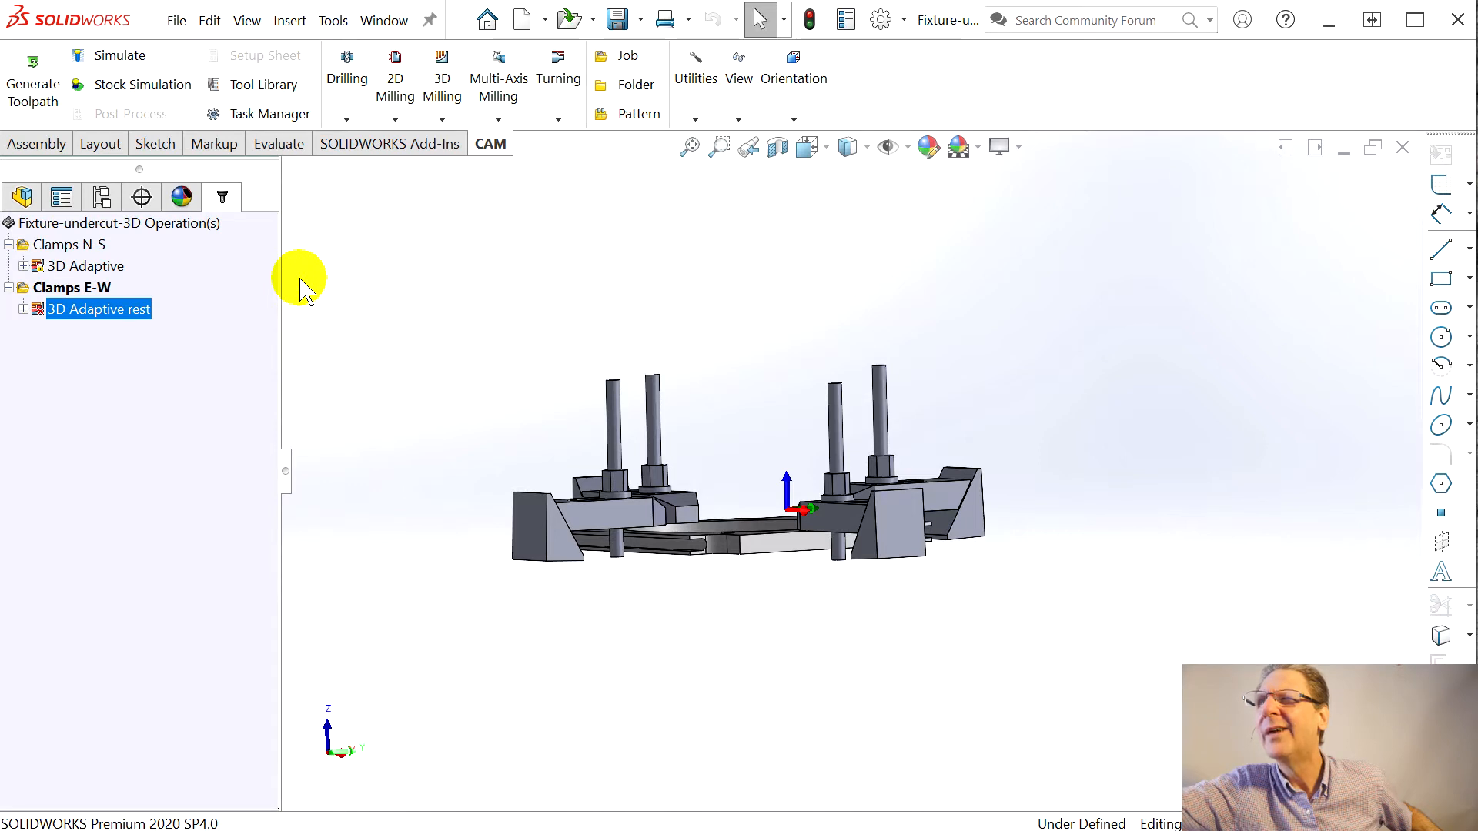
left_click(23, 309)
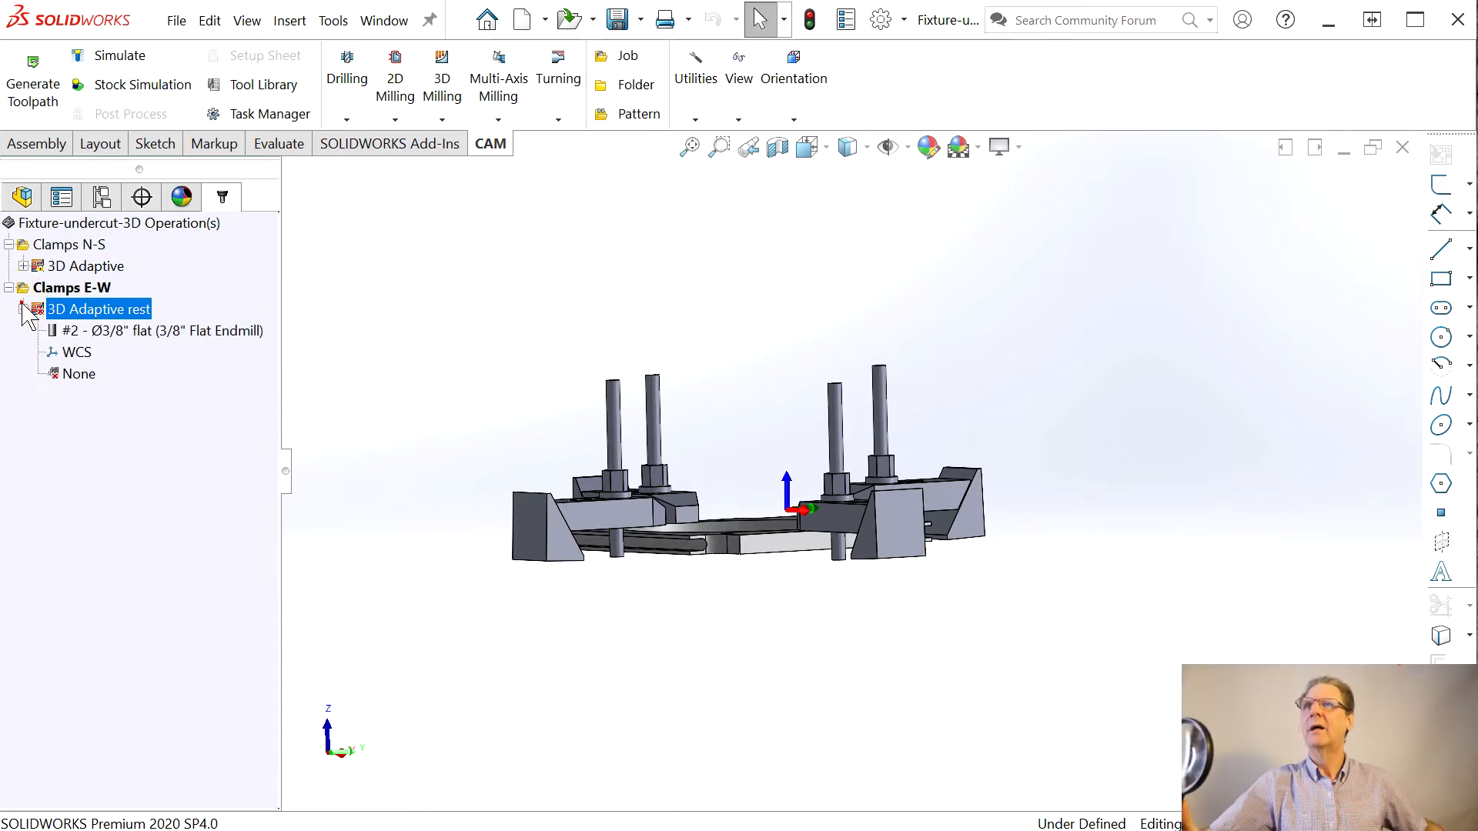
left_click(70, 374)
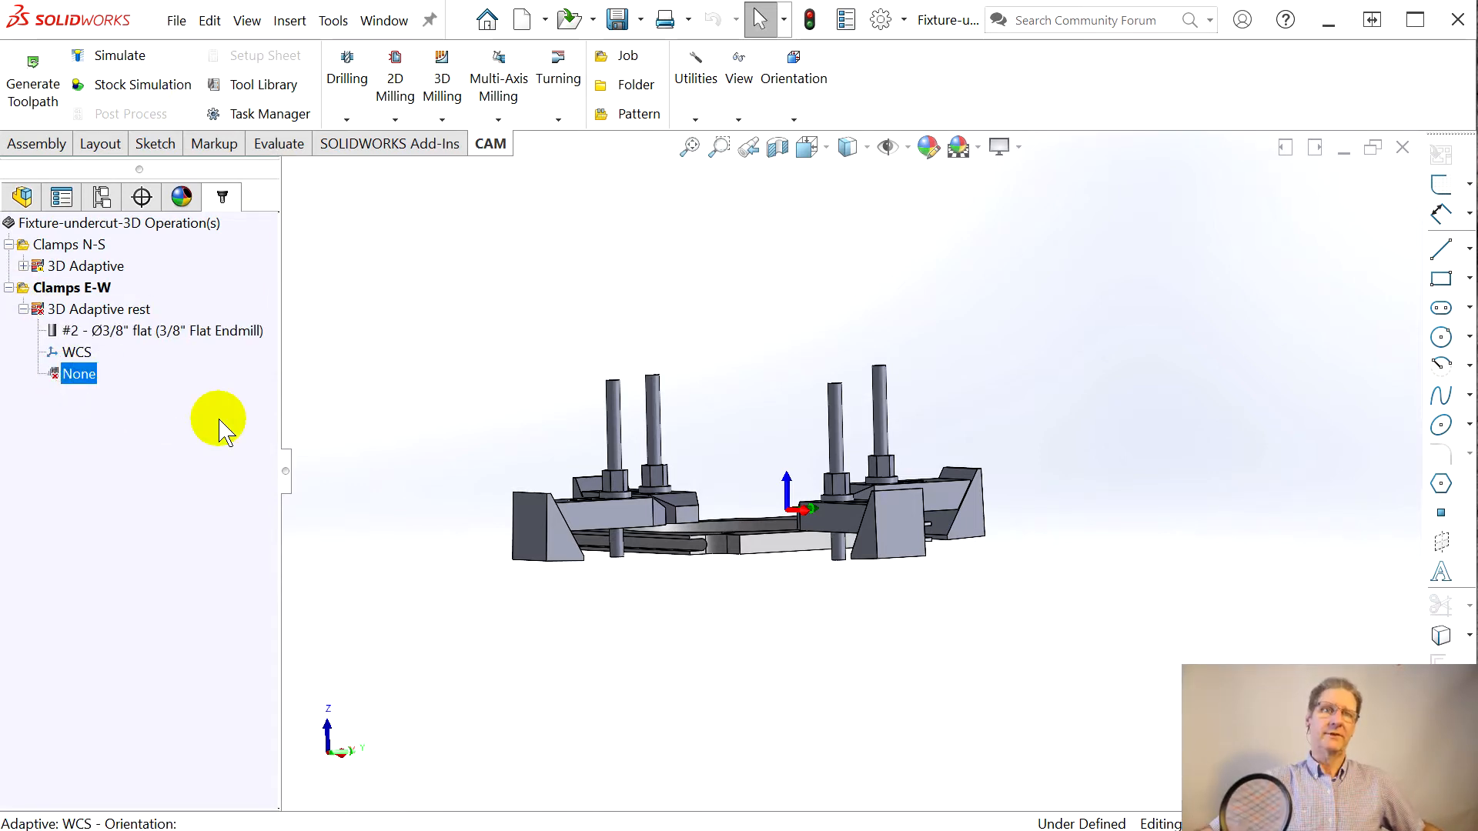
Step: Set the Top height of the 3D Adaptive rest operation to From Model Top and accept the operation
right_click(82, 311)
left_click(122, 325)
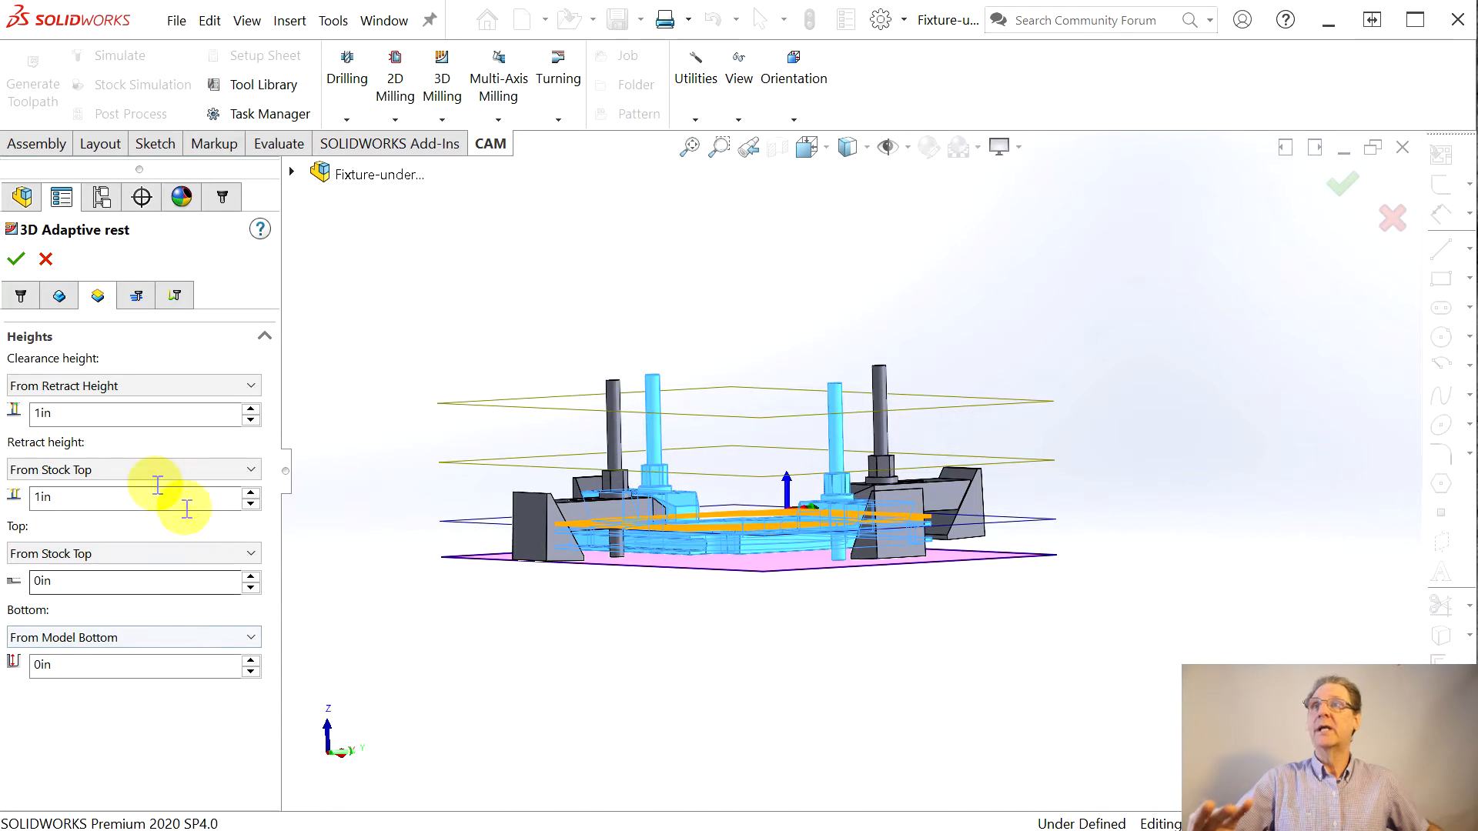
left_click(104, 554)
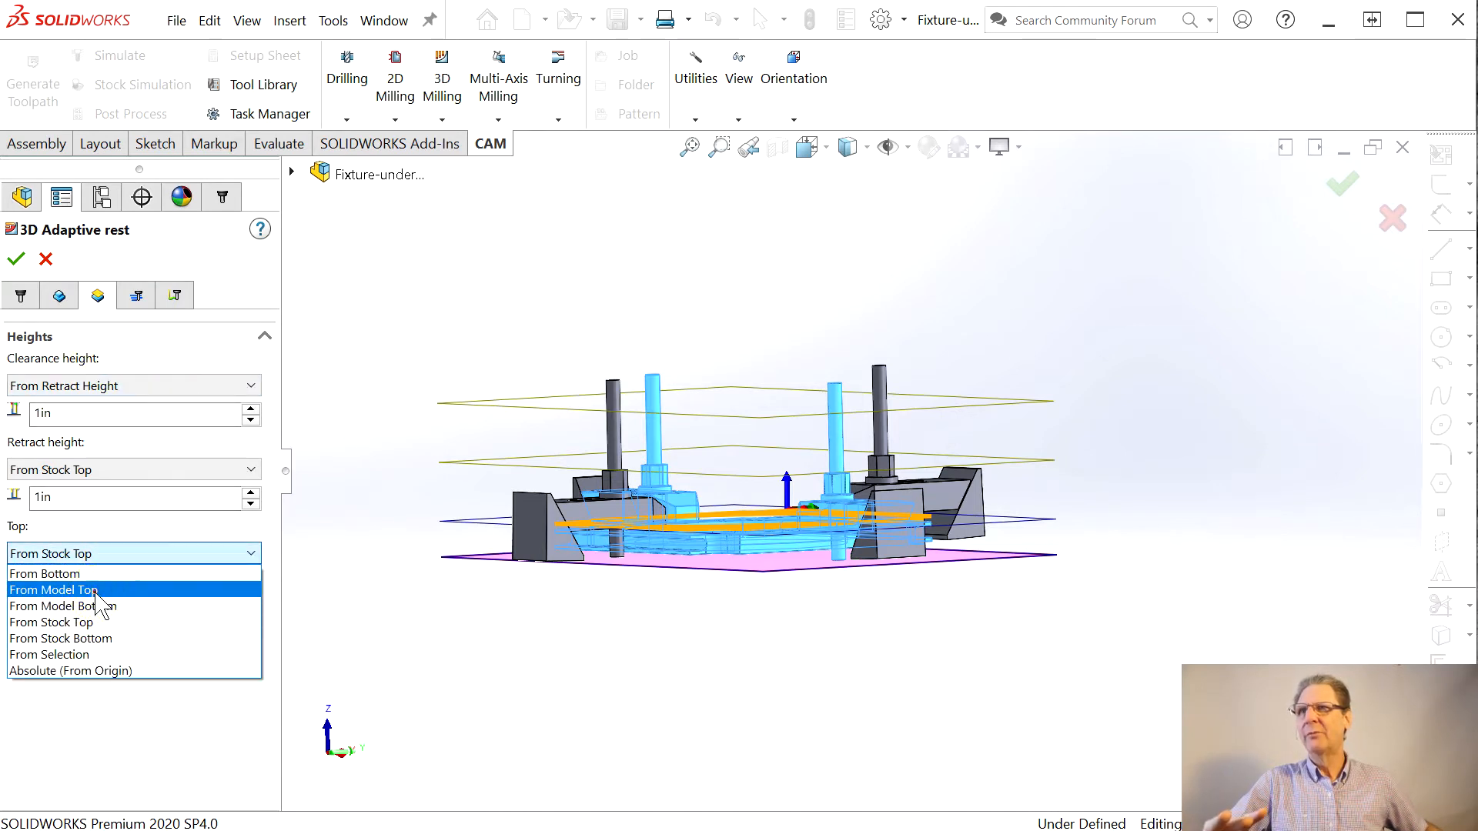
left_click(85, 589)
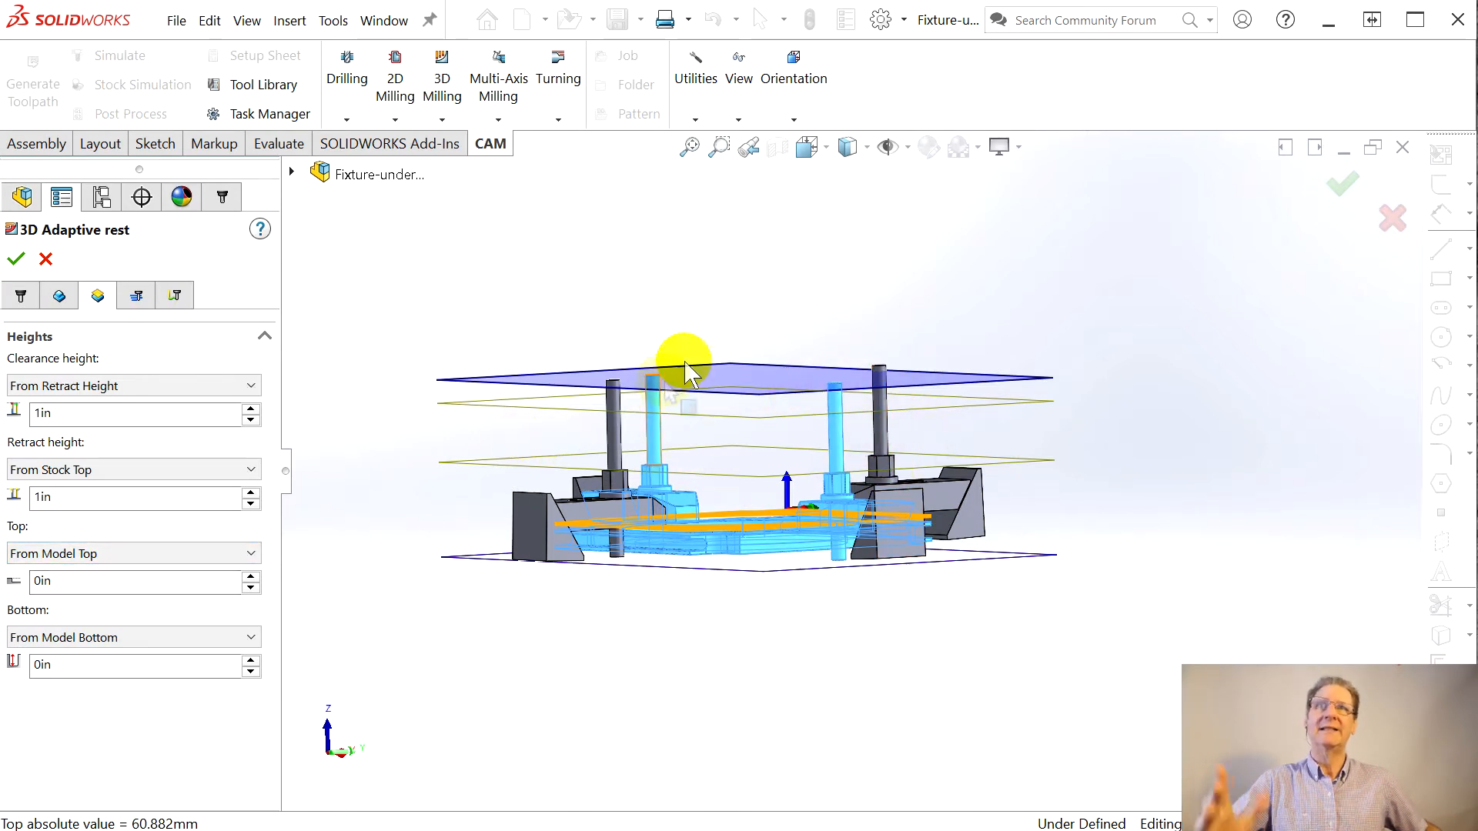
left_click(41, 582)
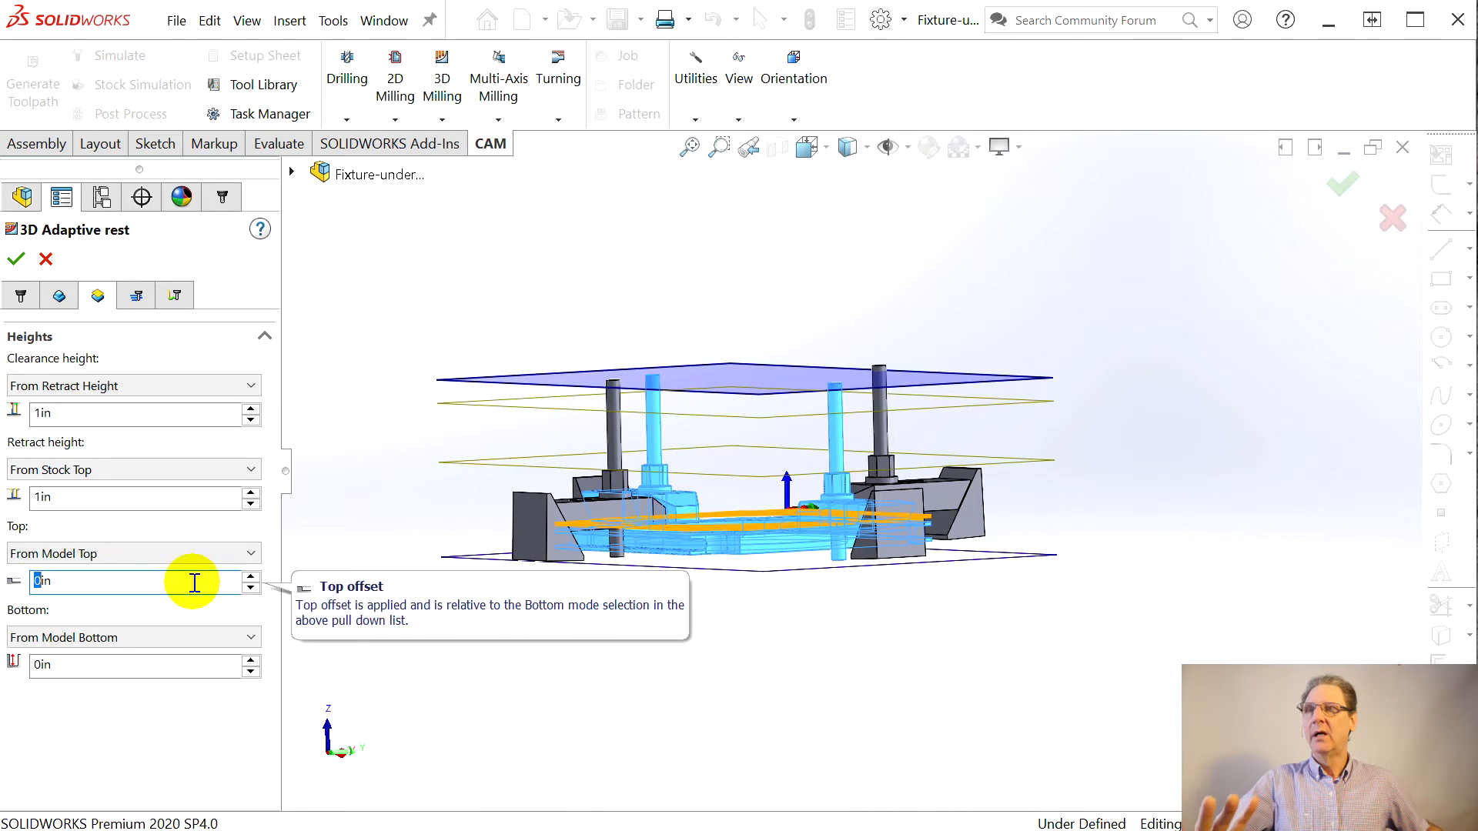
mouse_move(146, 568)
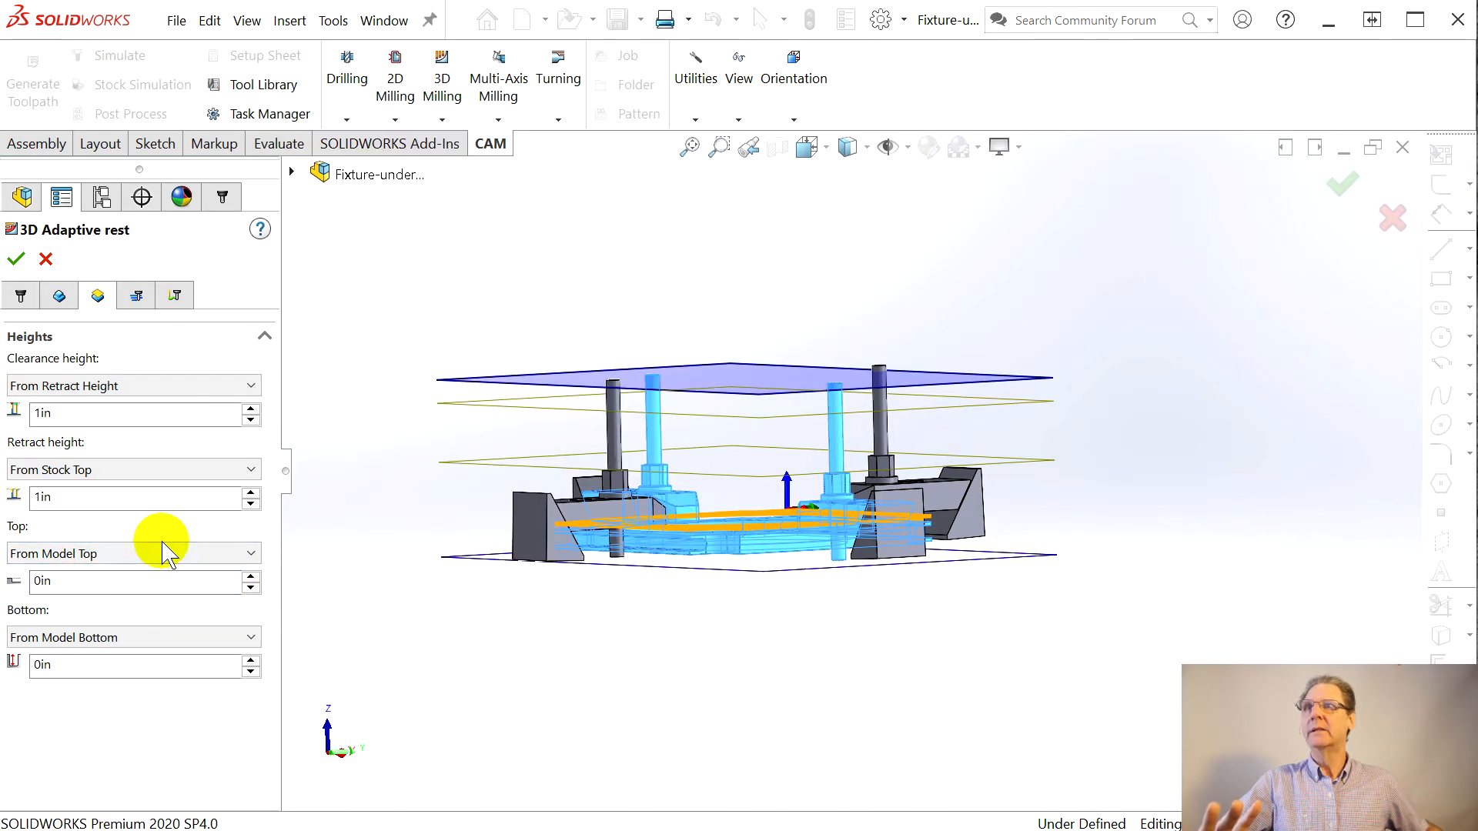
left_click(16, 258)
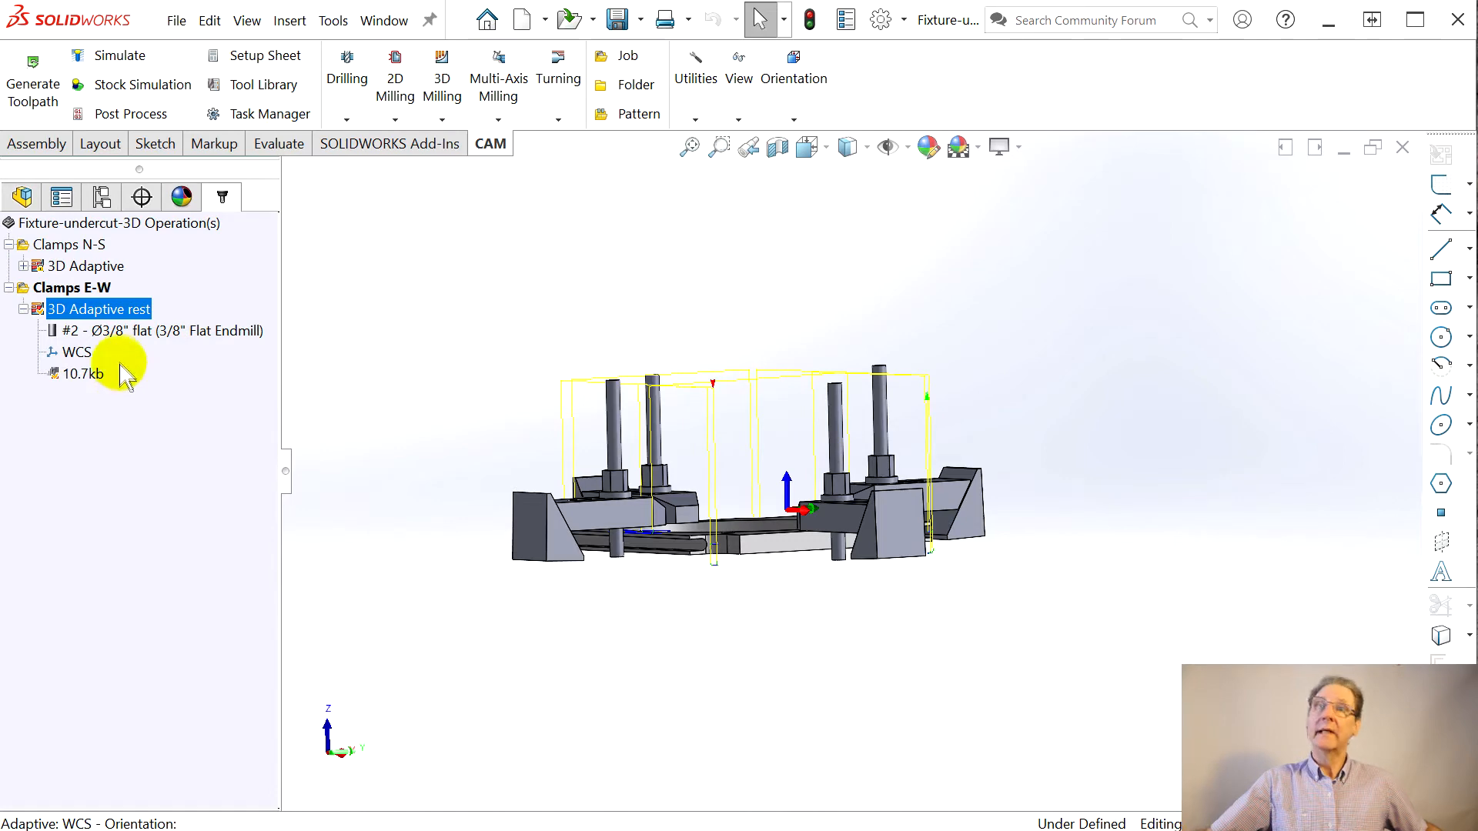
Step: Run a stock simulation of the 3D Adaptive rest operation with fixtures shown, inspect the cut areas from above and exit it
right_click(58, 311)
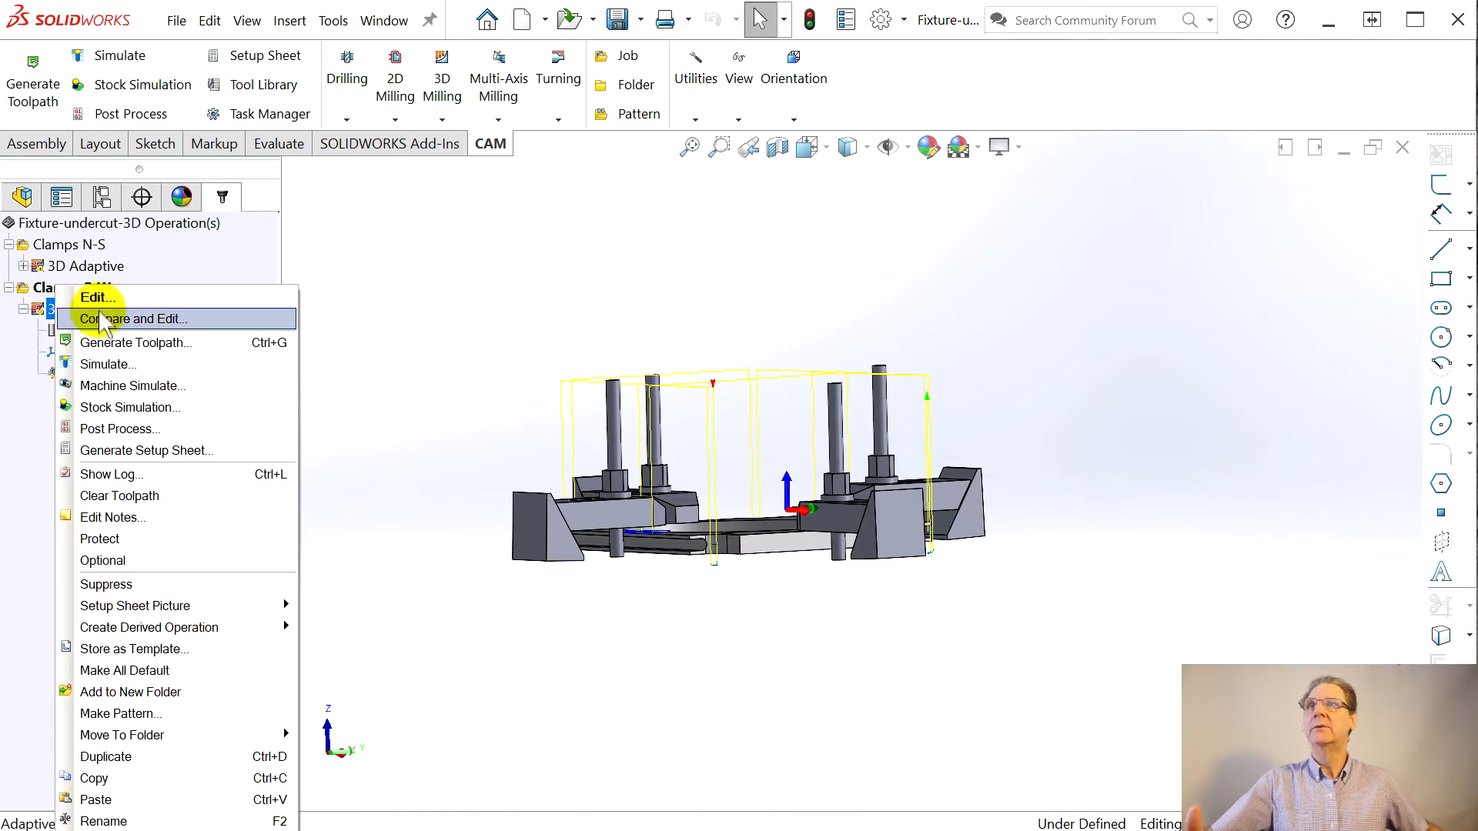
left_click(146, 409)
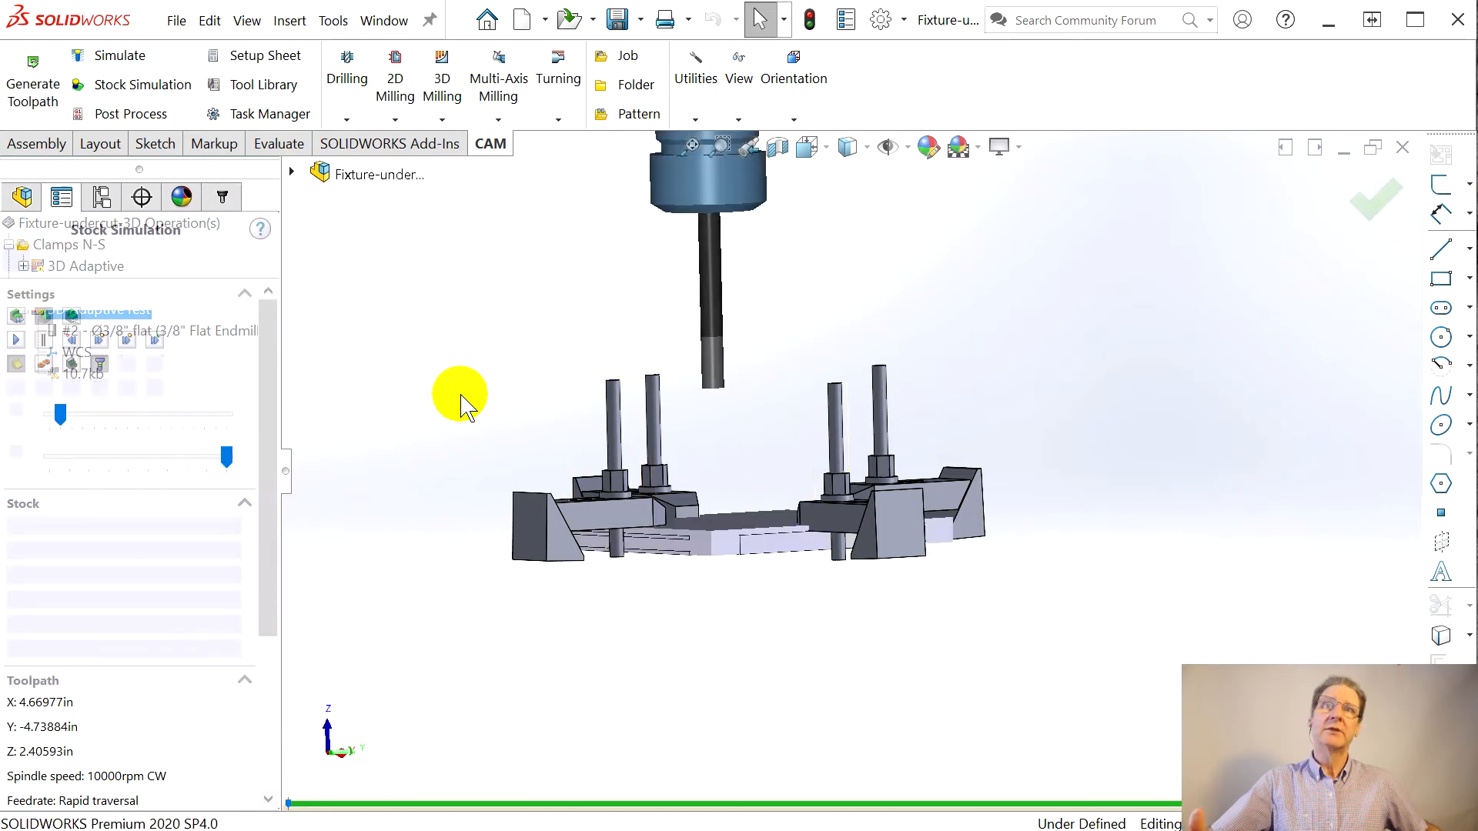
left_click(44, 365)
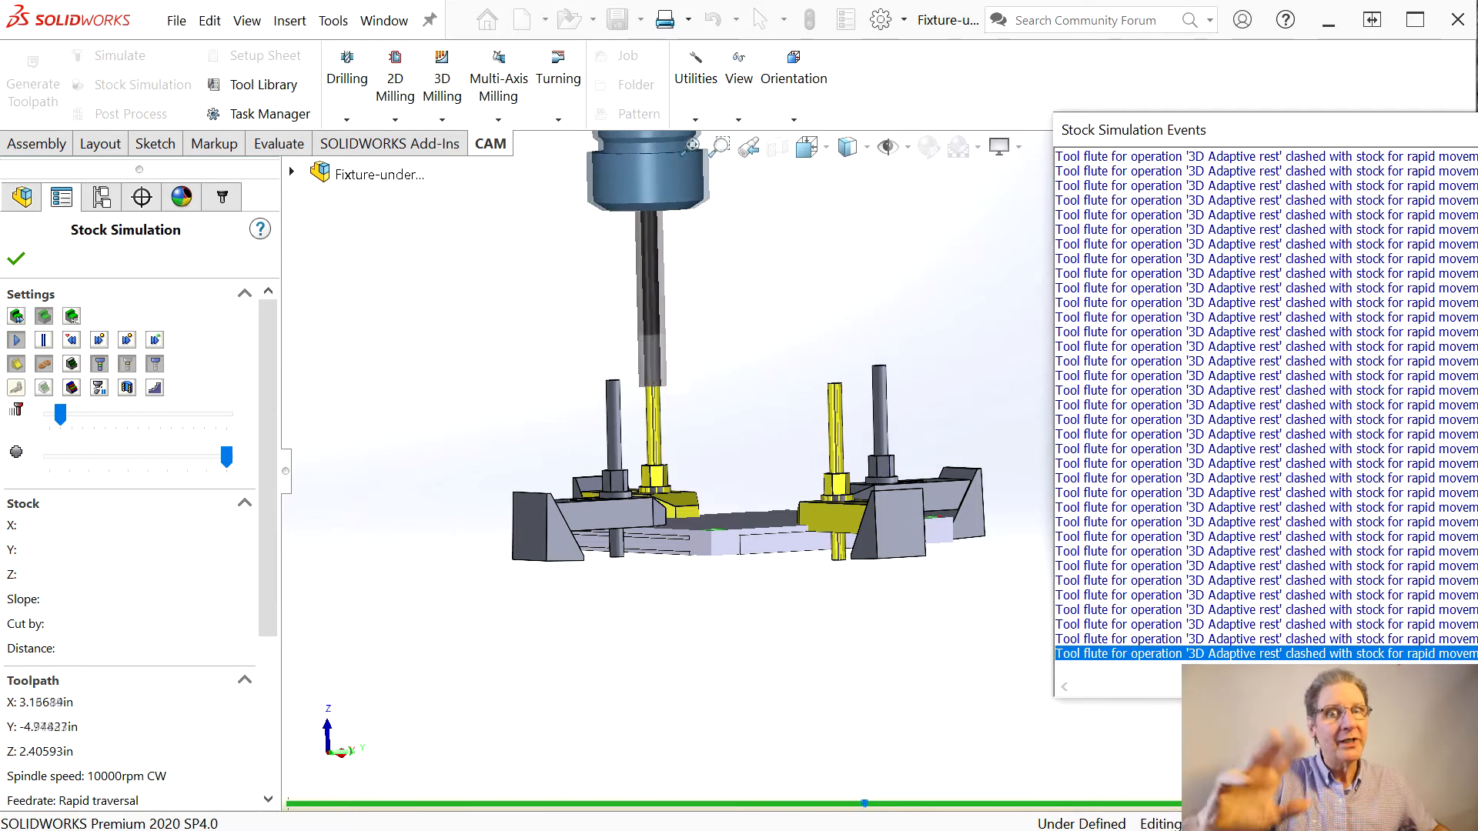
middle_click_drag(790, 745, 837, 779)
middle_click_drag(842, 519, 812, 639)
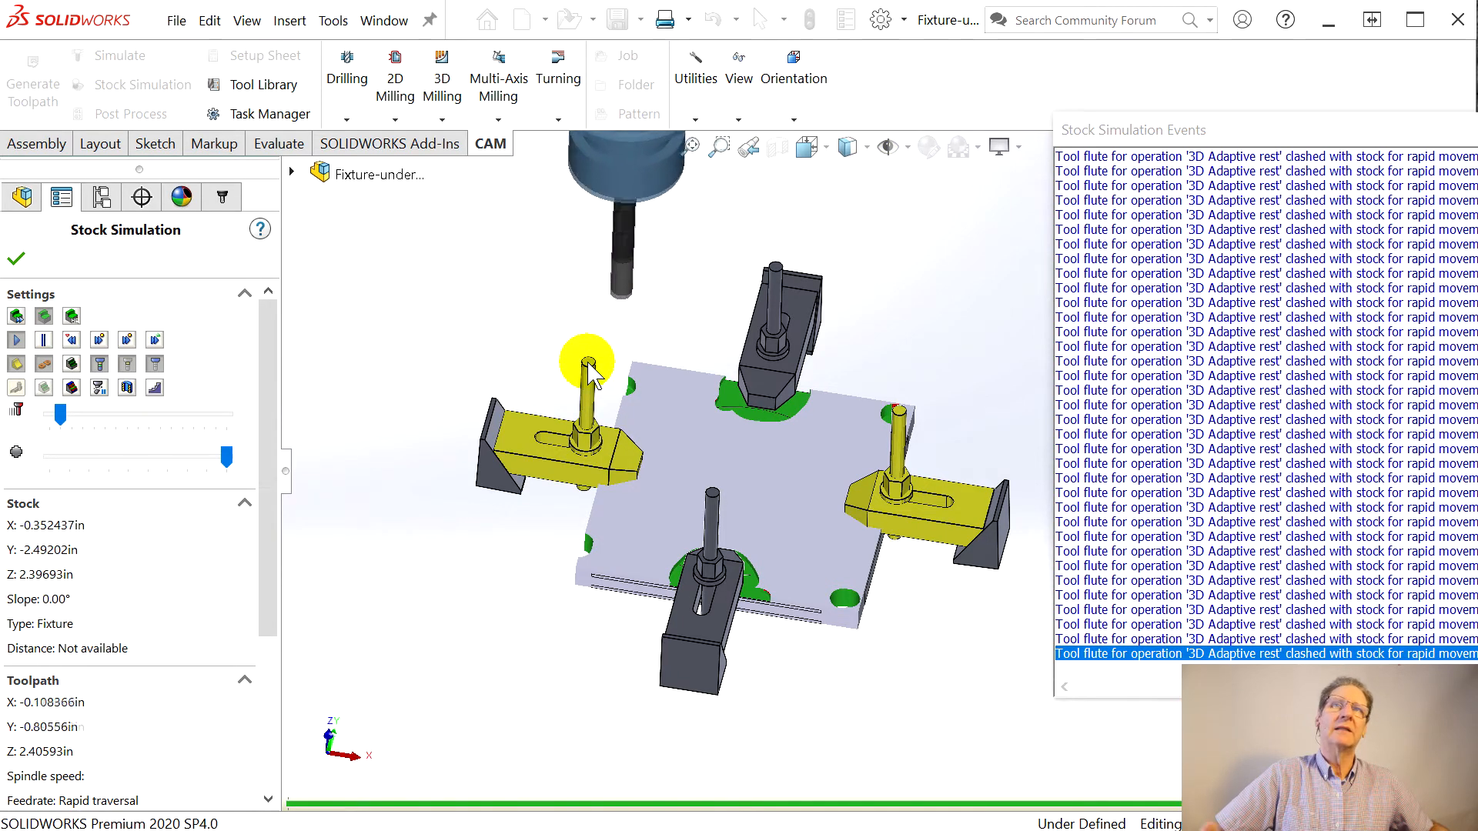
left_click(1477, 130)
left_click(6, 260)
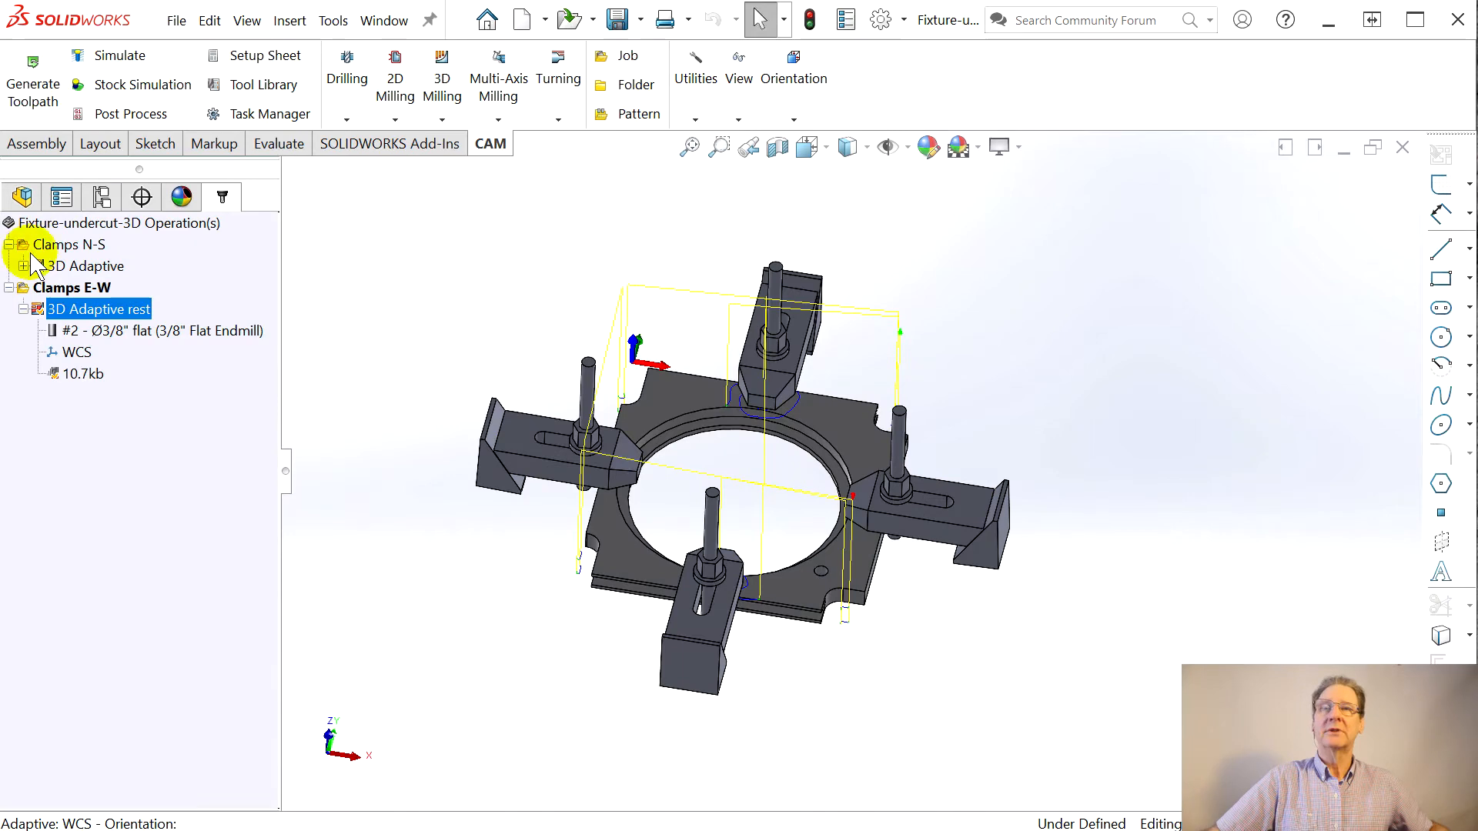
Step: Start one stock simulation for both the Clamps N-S and Clamps E-W jobs and show the fixtures
middle_click_drag(454, 531, 462, 486)
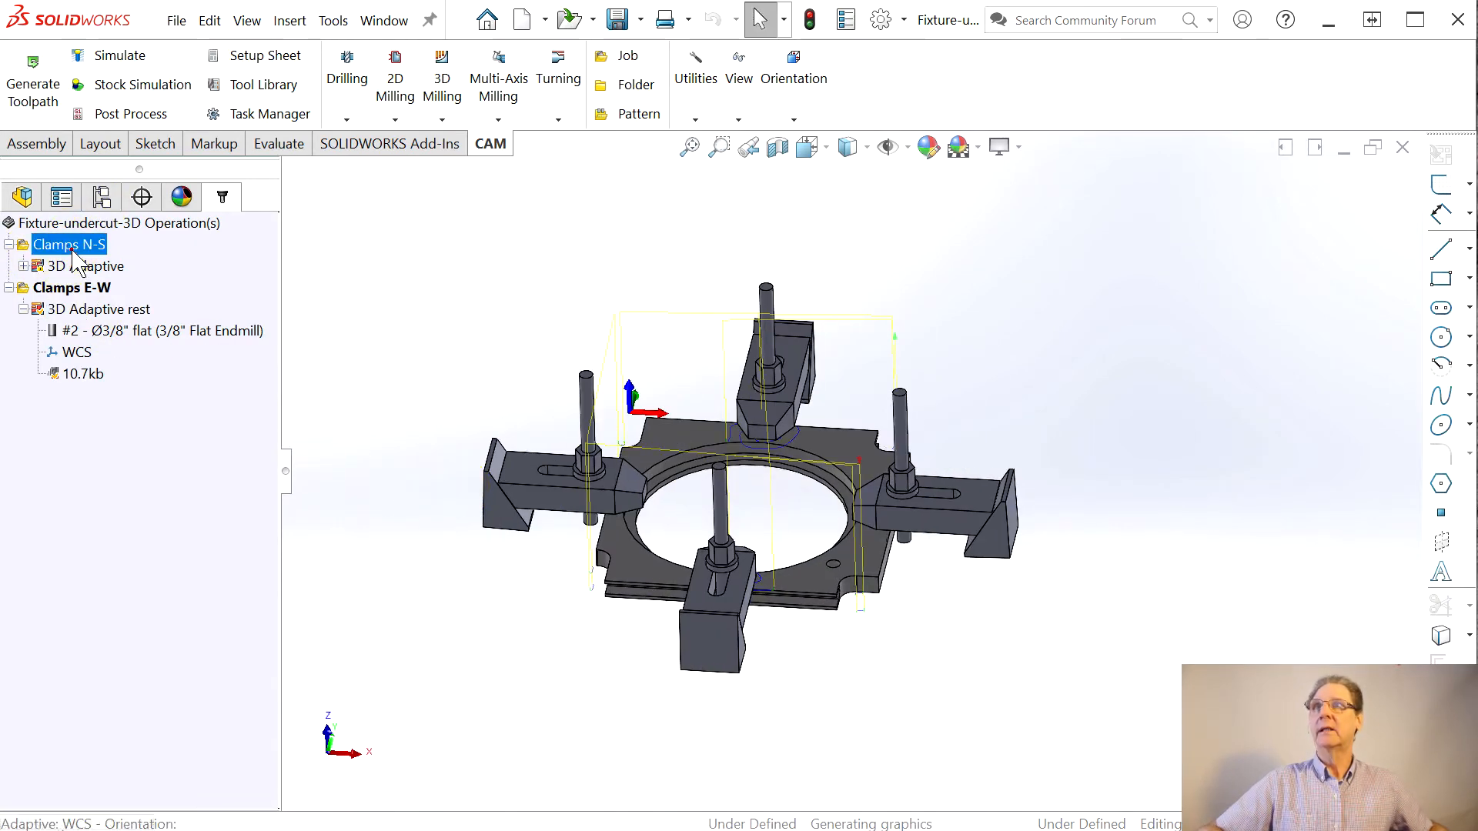
left_click(91, 291)
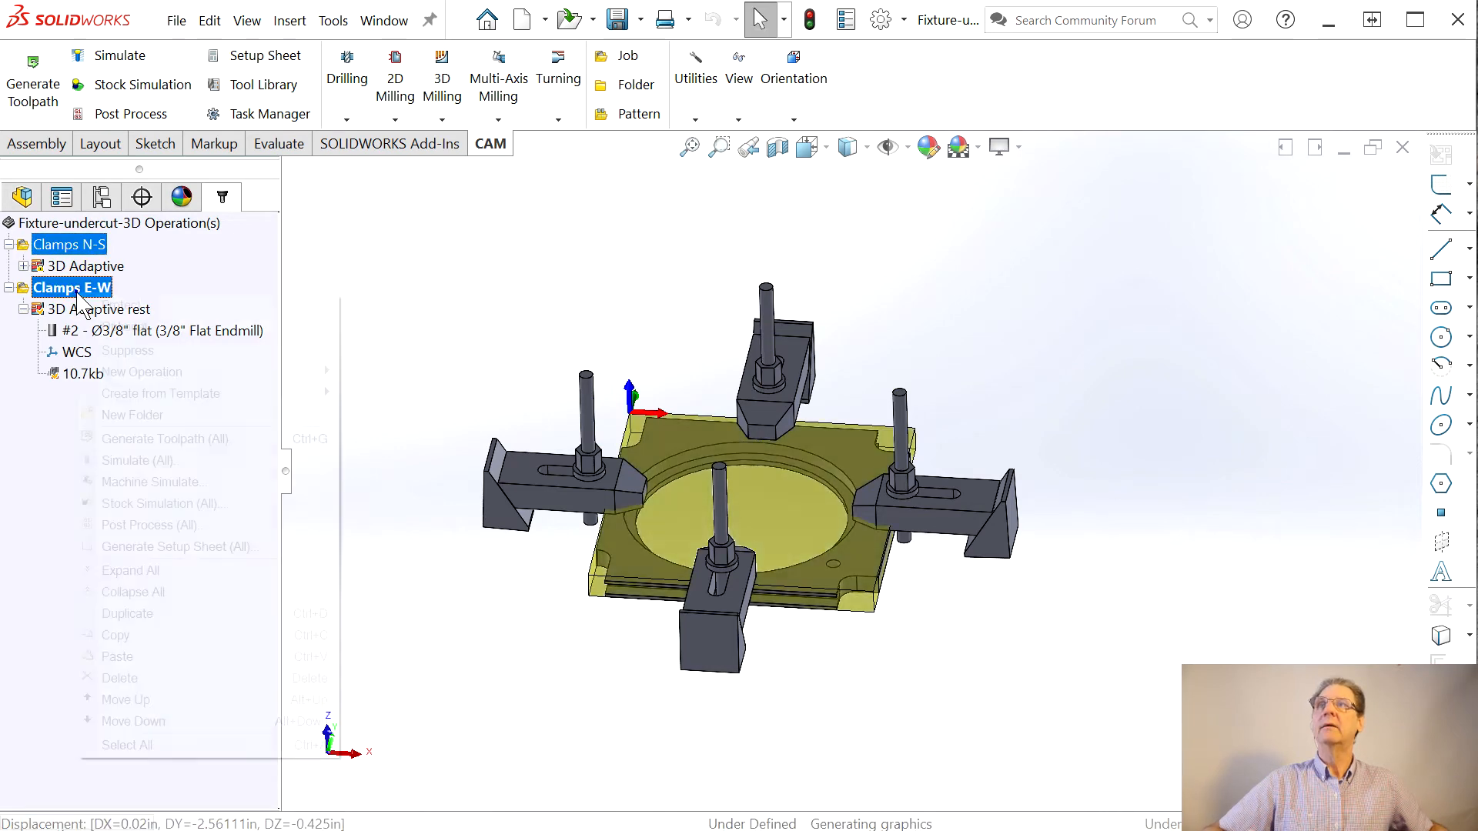
right_click(77, 291)
left_click(186, 505)
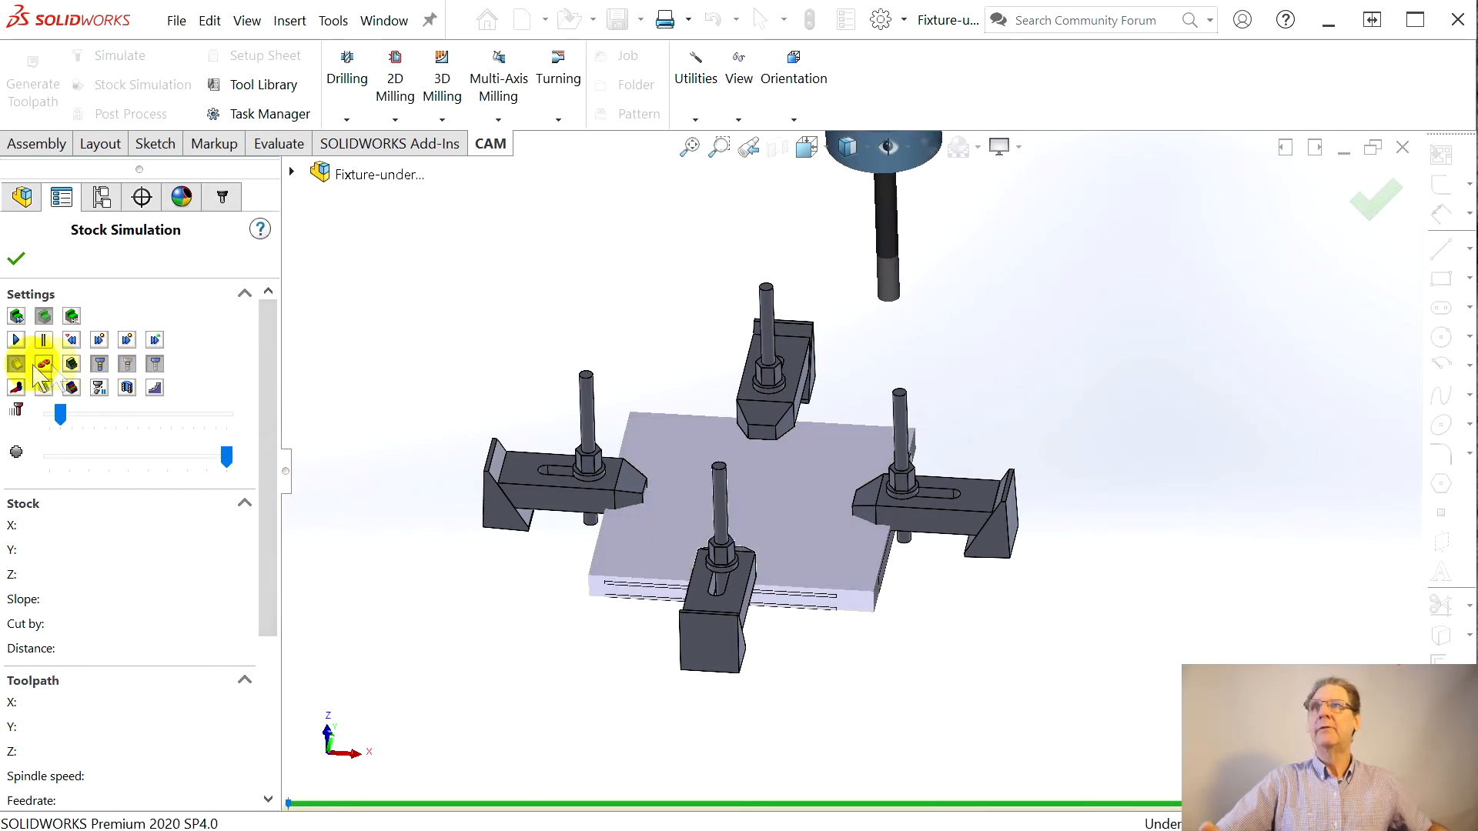
left_click(40, 365)
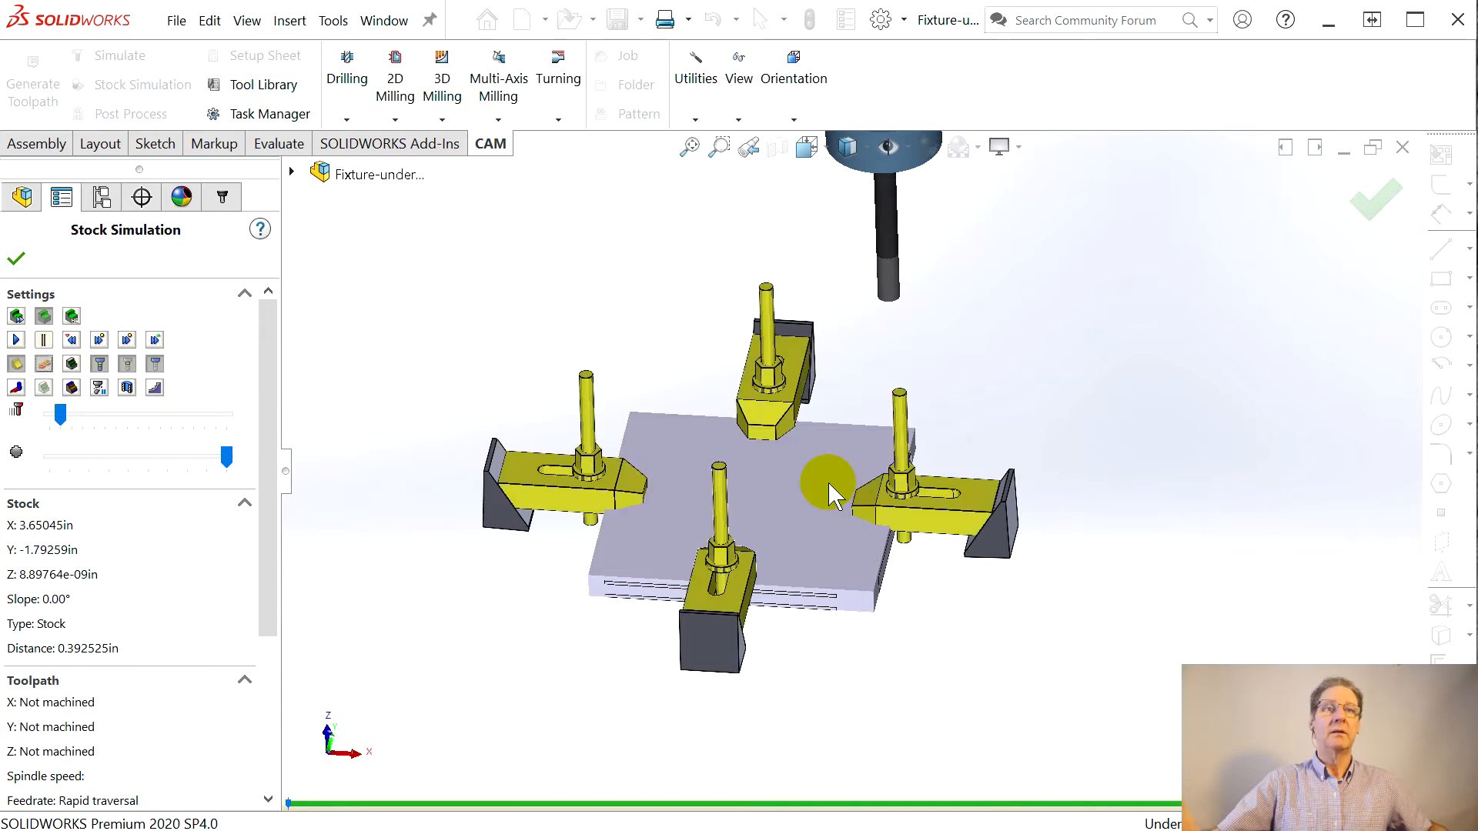
Step: Hide the fixture toe and bolt of the east clamp in the combined stock simulation
right_click(732, 451)
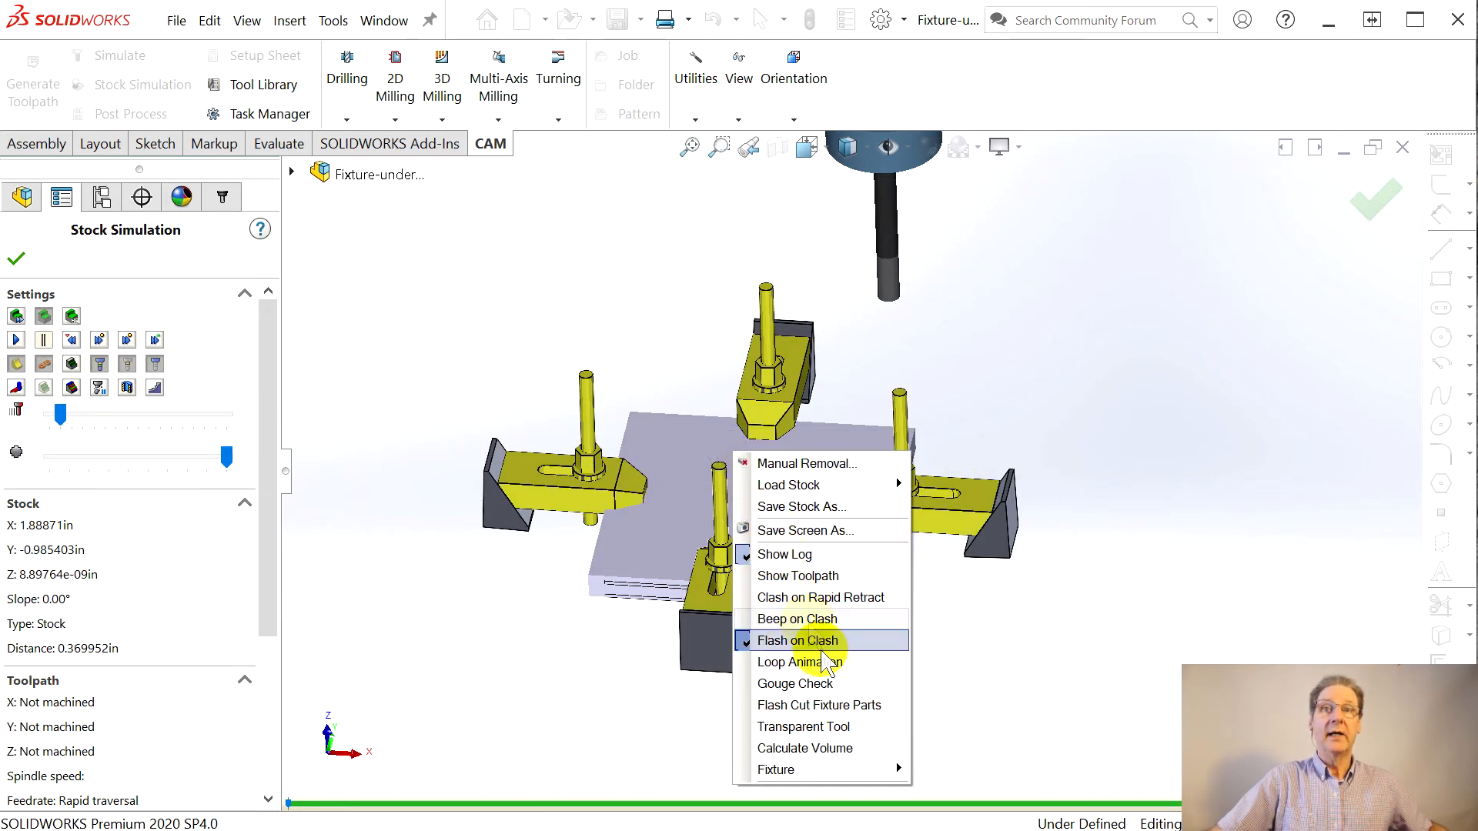
left_click(1000, 747)
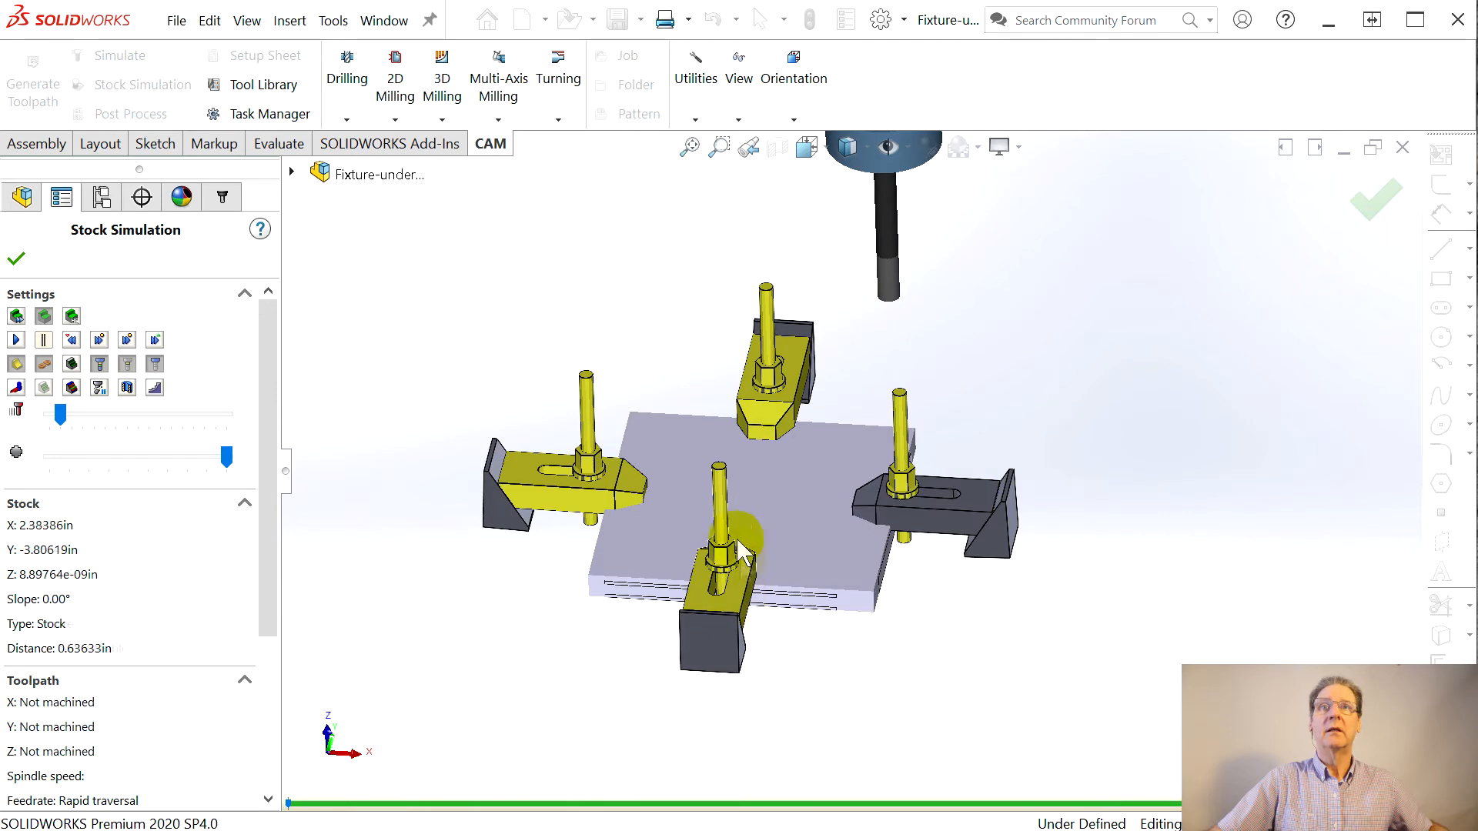
right_click(741, 514)
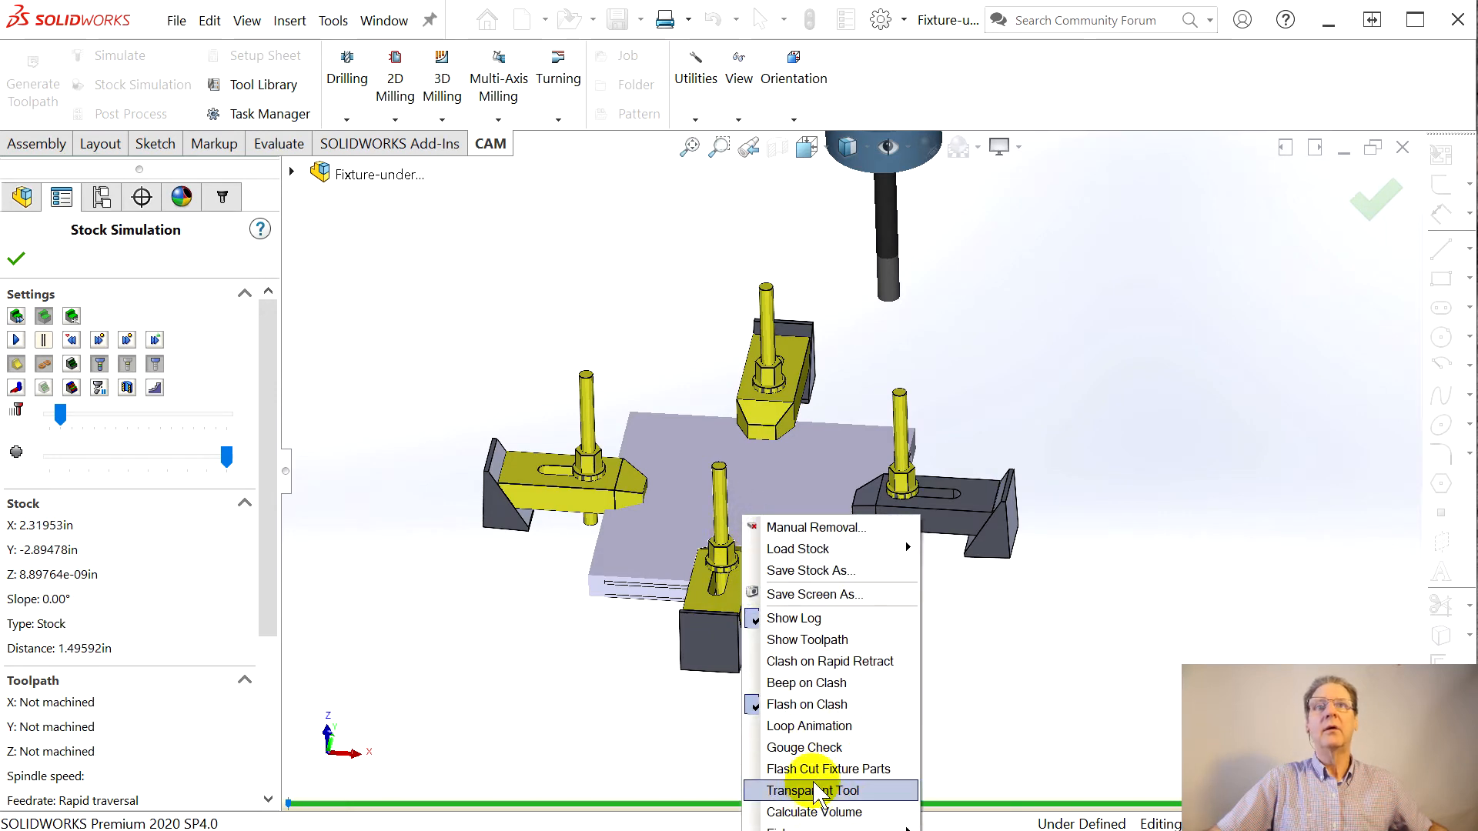
right_click(609, 266)
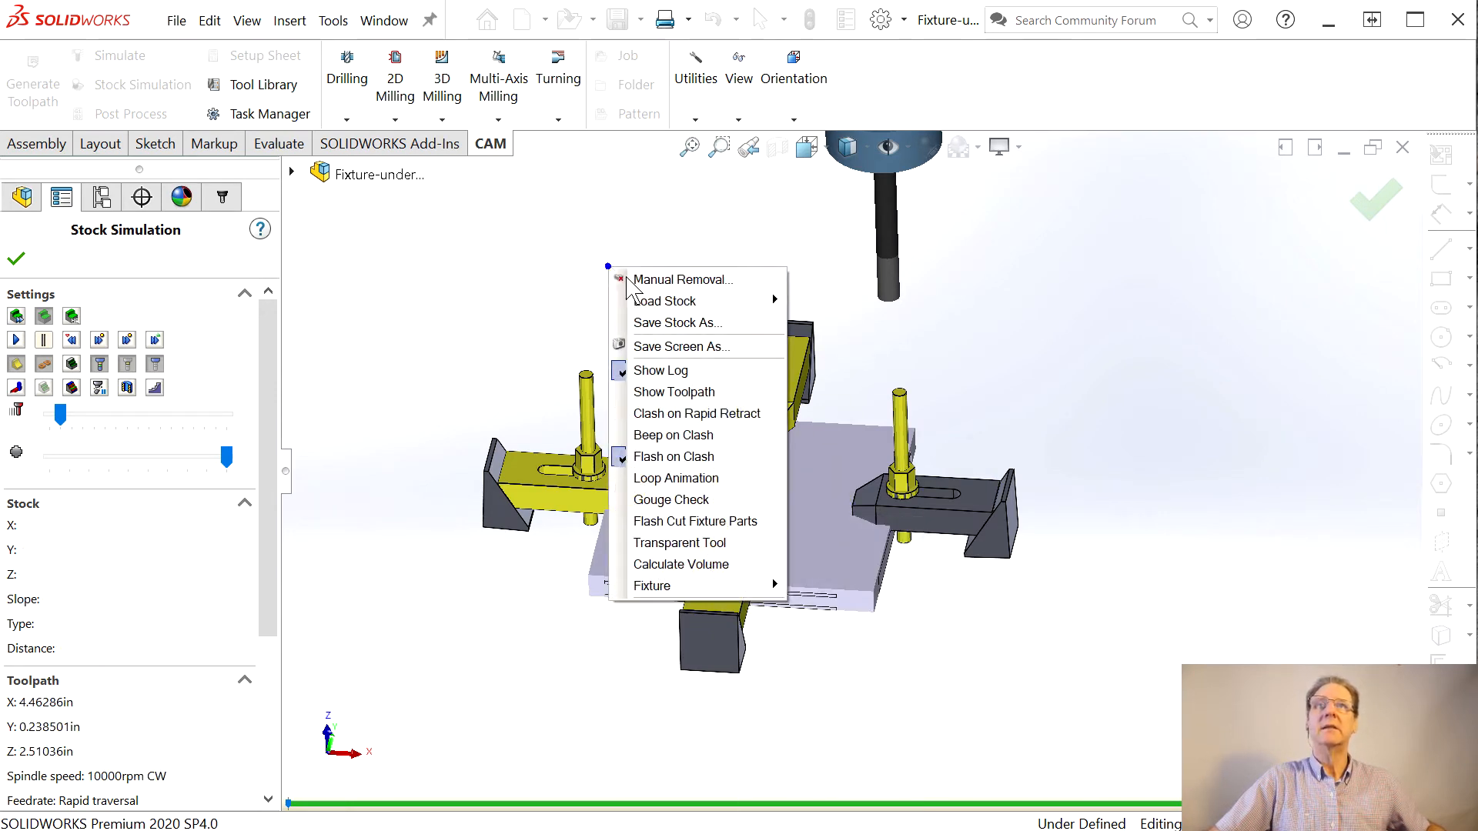
left_click(730, 592)
left_click(880, 762)
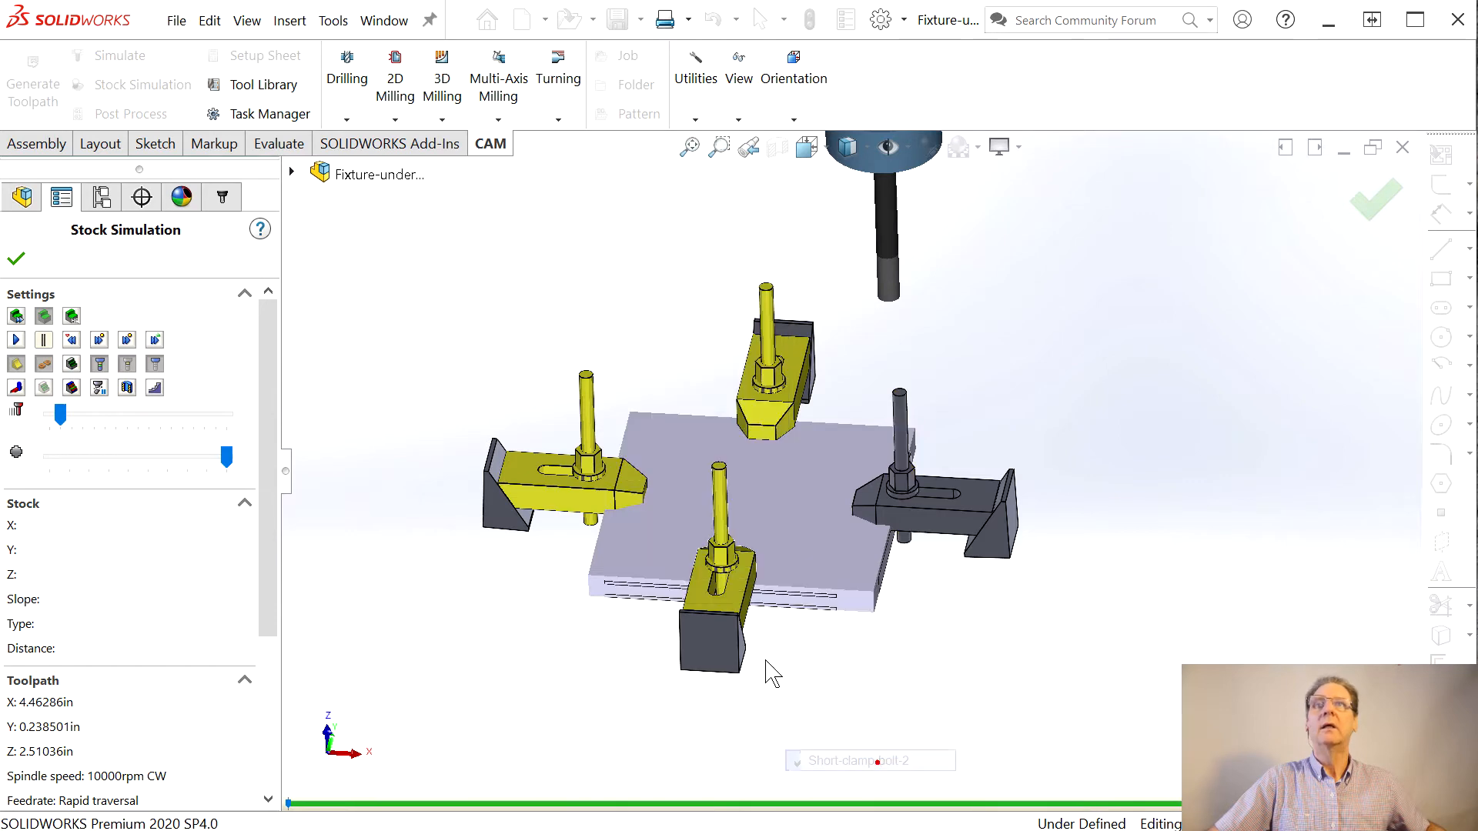
Step: Hide the fixture bolt and Short-clamp-toe-3 of the west clamp in the combined stock simulation
right_click(591, 304)
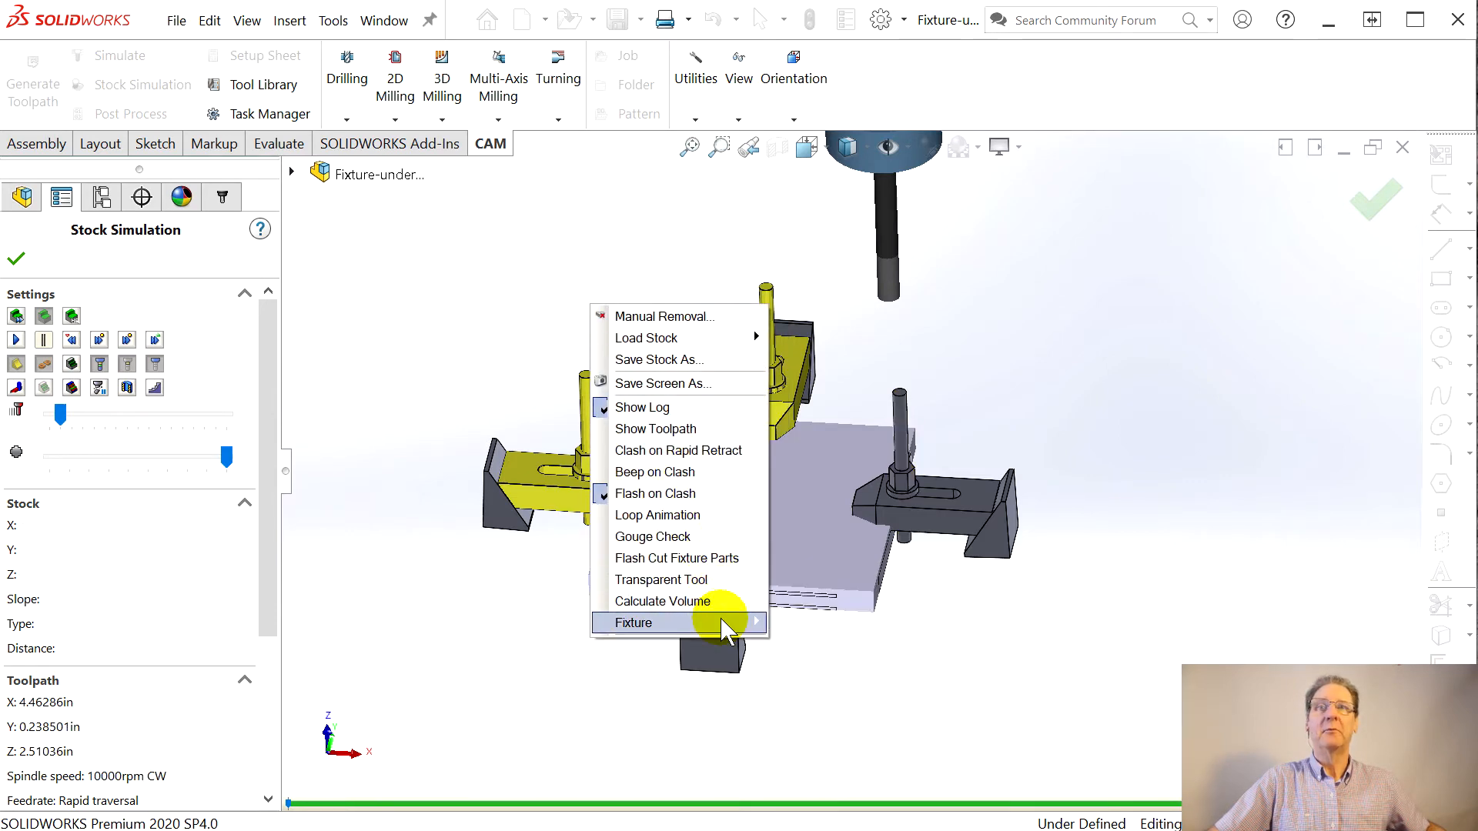
mouse_move(724, 625)
left_click(816, 779)
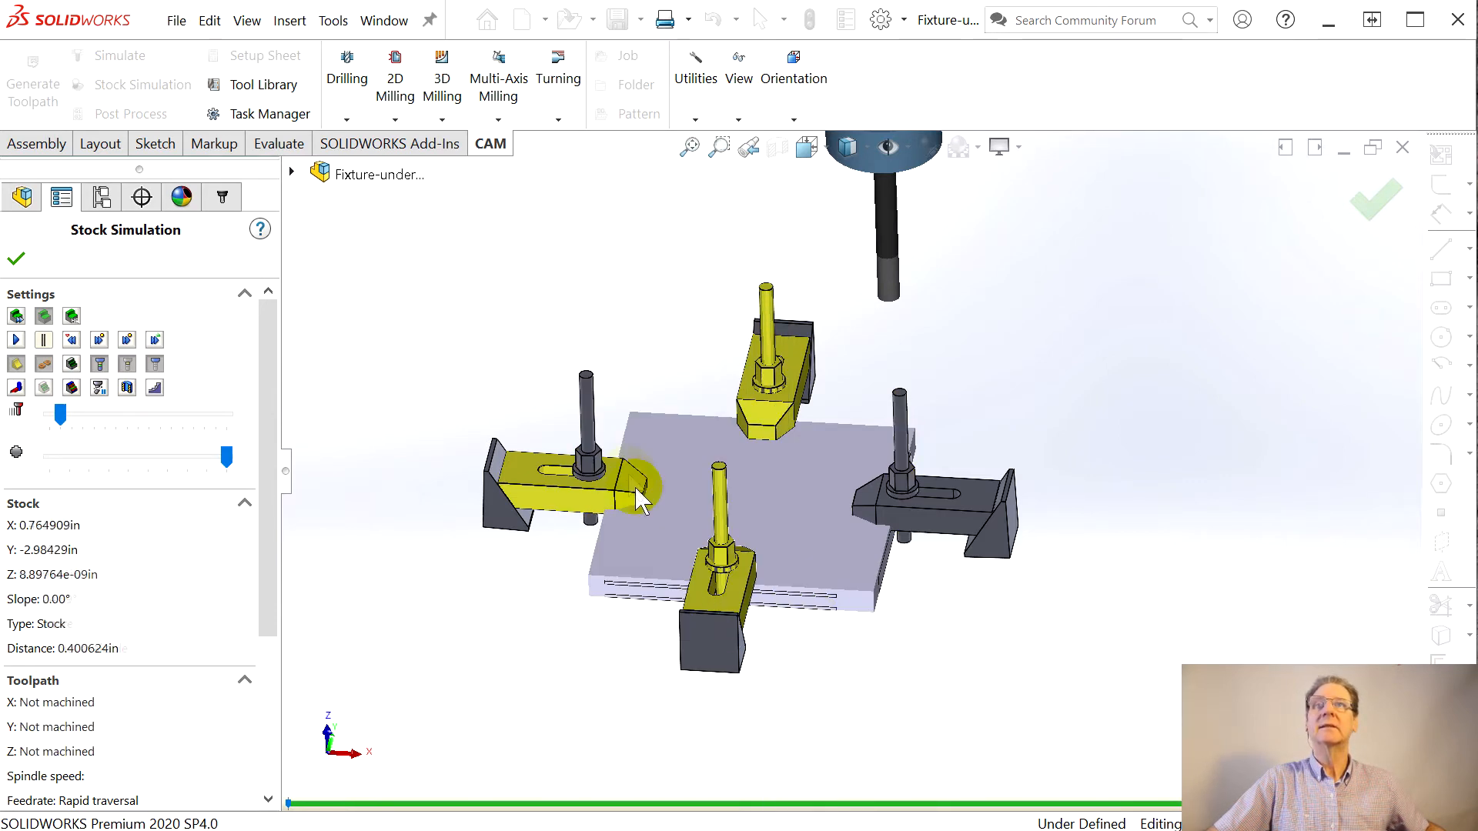
right_click(536, 325)
left_click(653, 644)
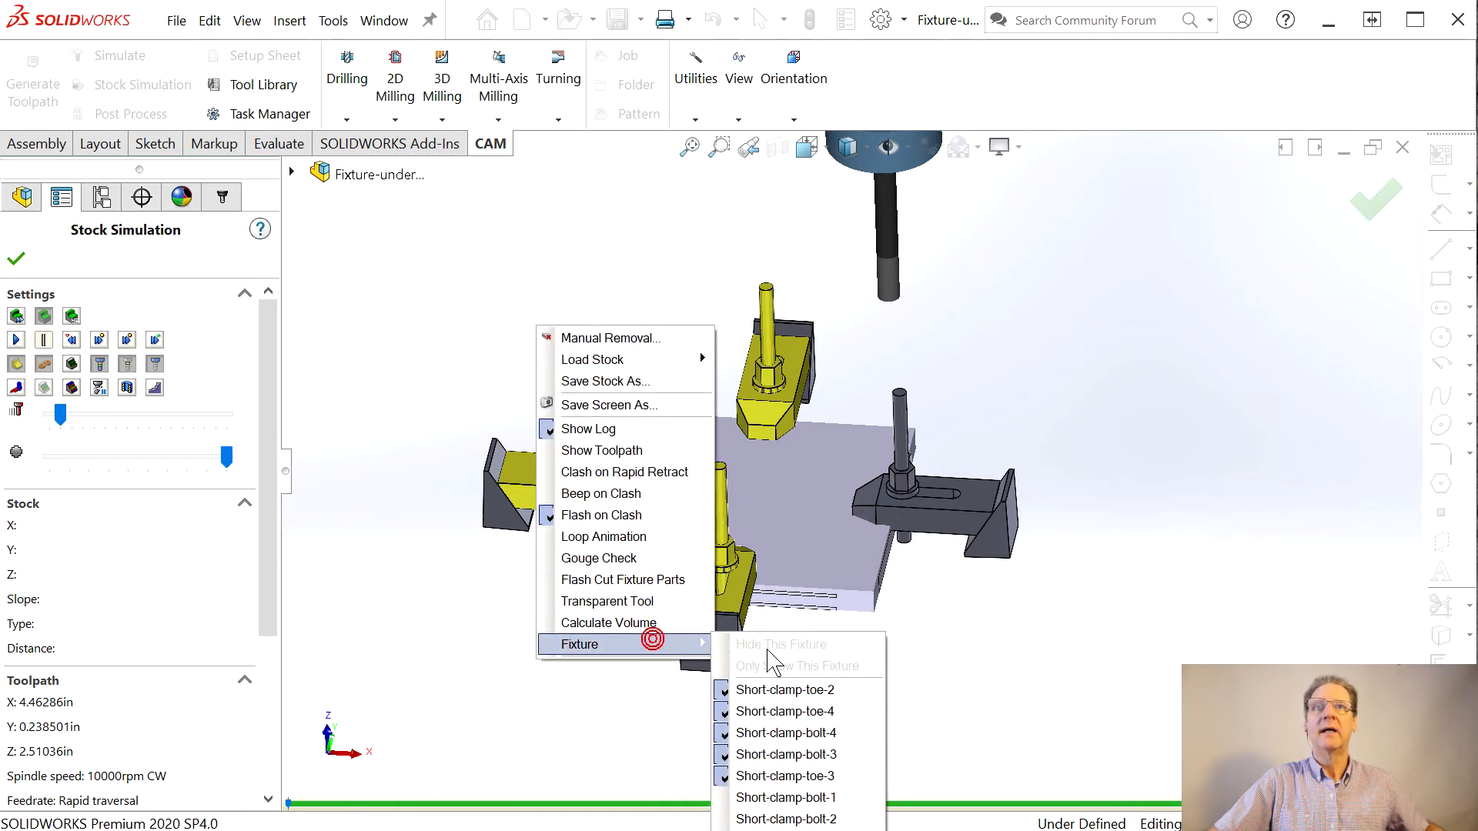
left_click(775, 779)
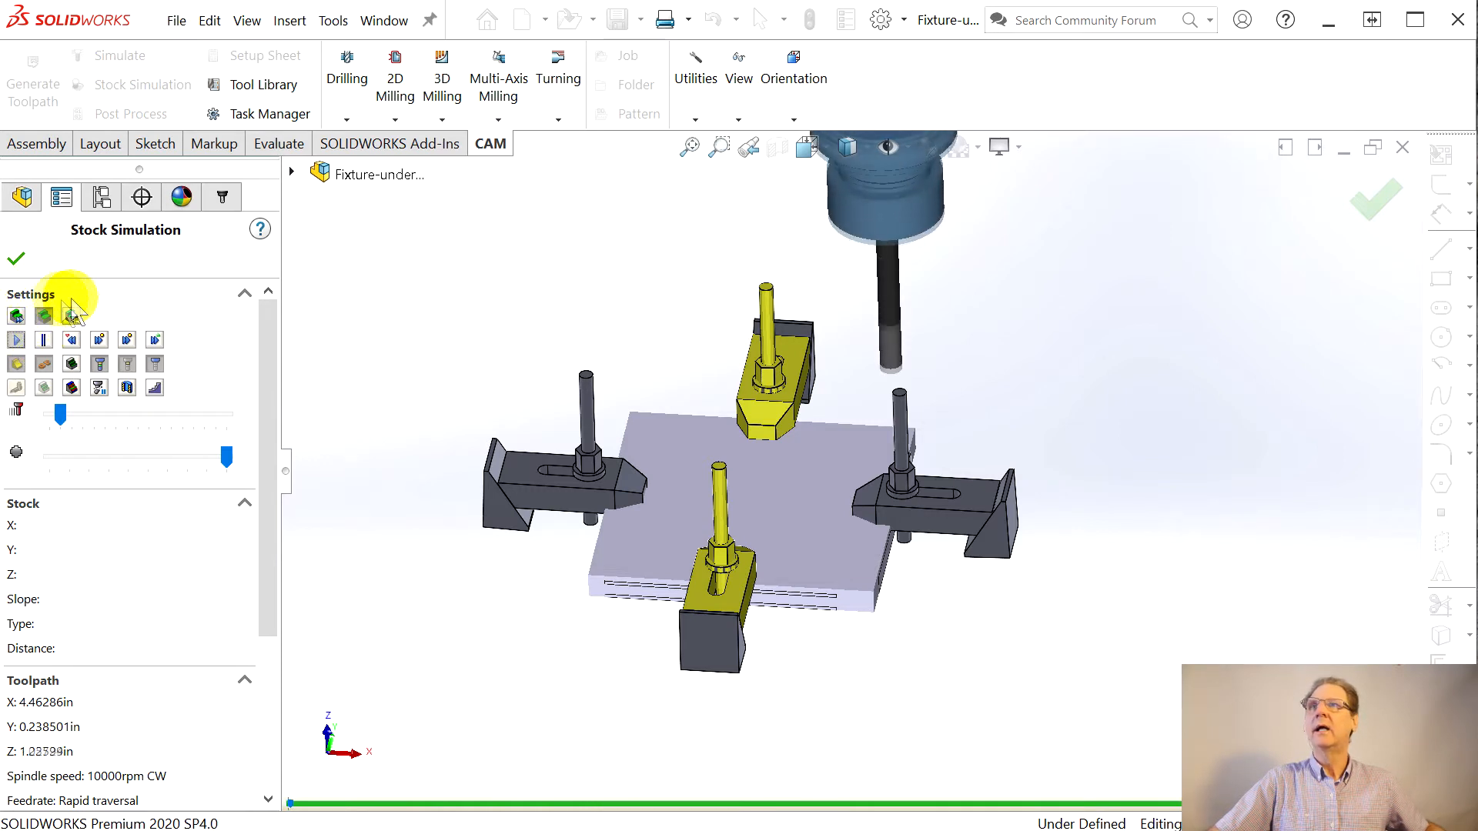
Step: Play the combined stock simulation at a faster speed, watching the remaining N-S clamps, and exit it
left_click_drag(60, 414, 106, 417)
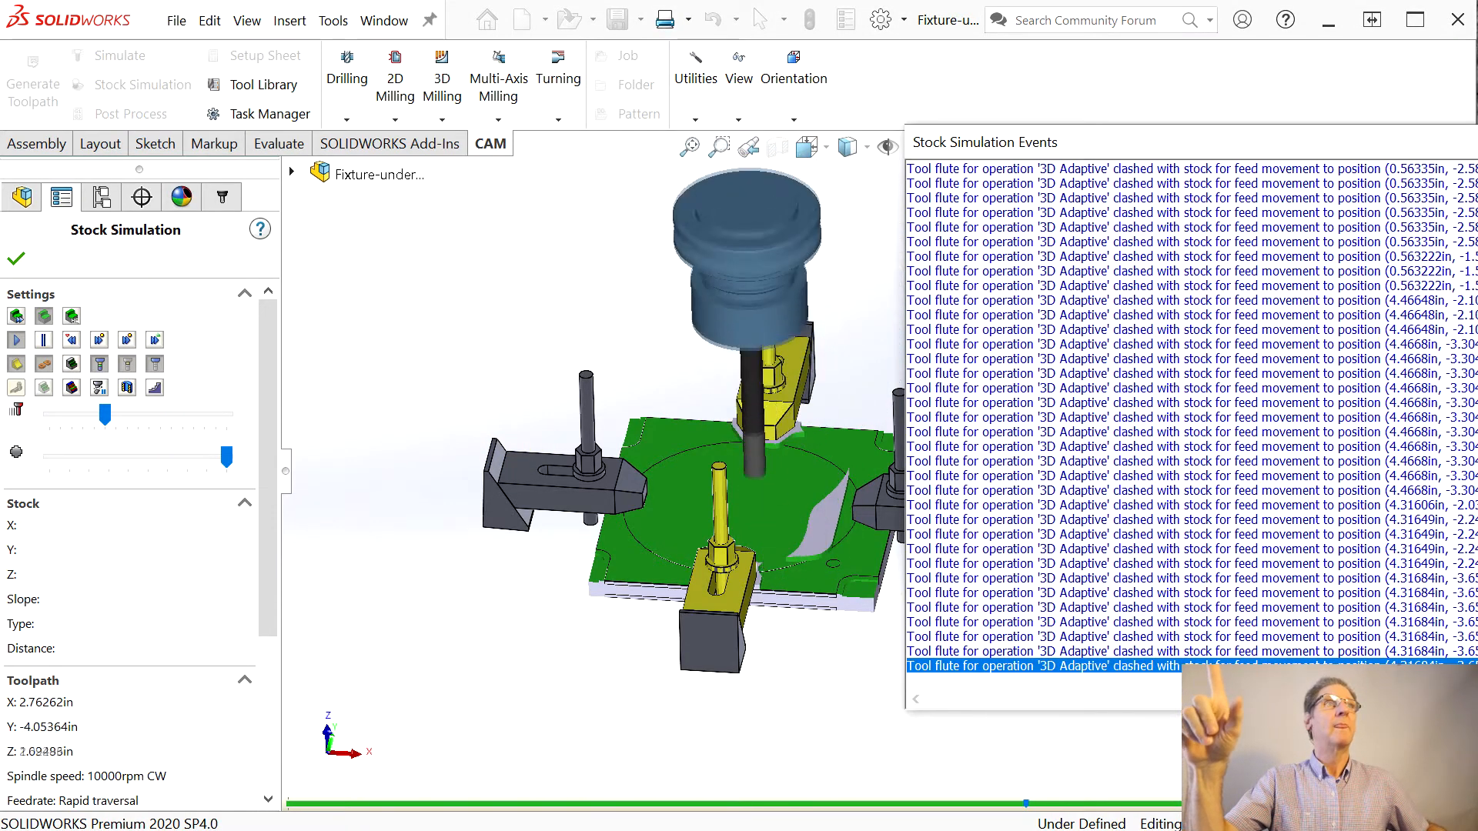
left_click(15, 259)
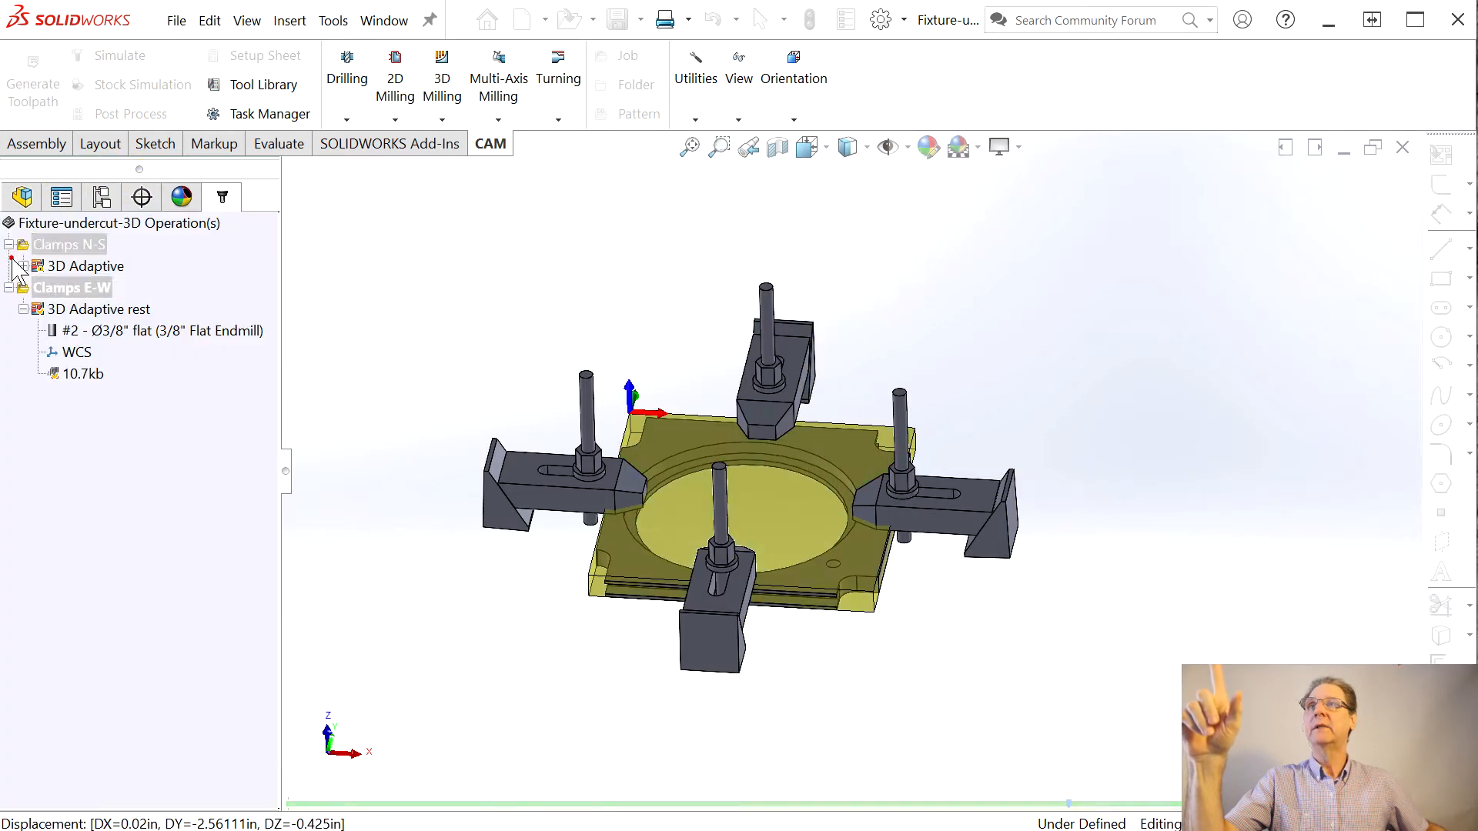
left_click(174, 25)
left_click(218, 276)
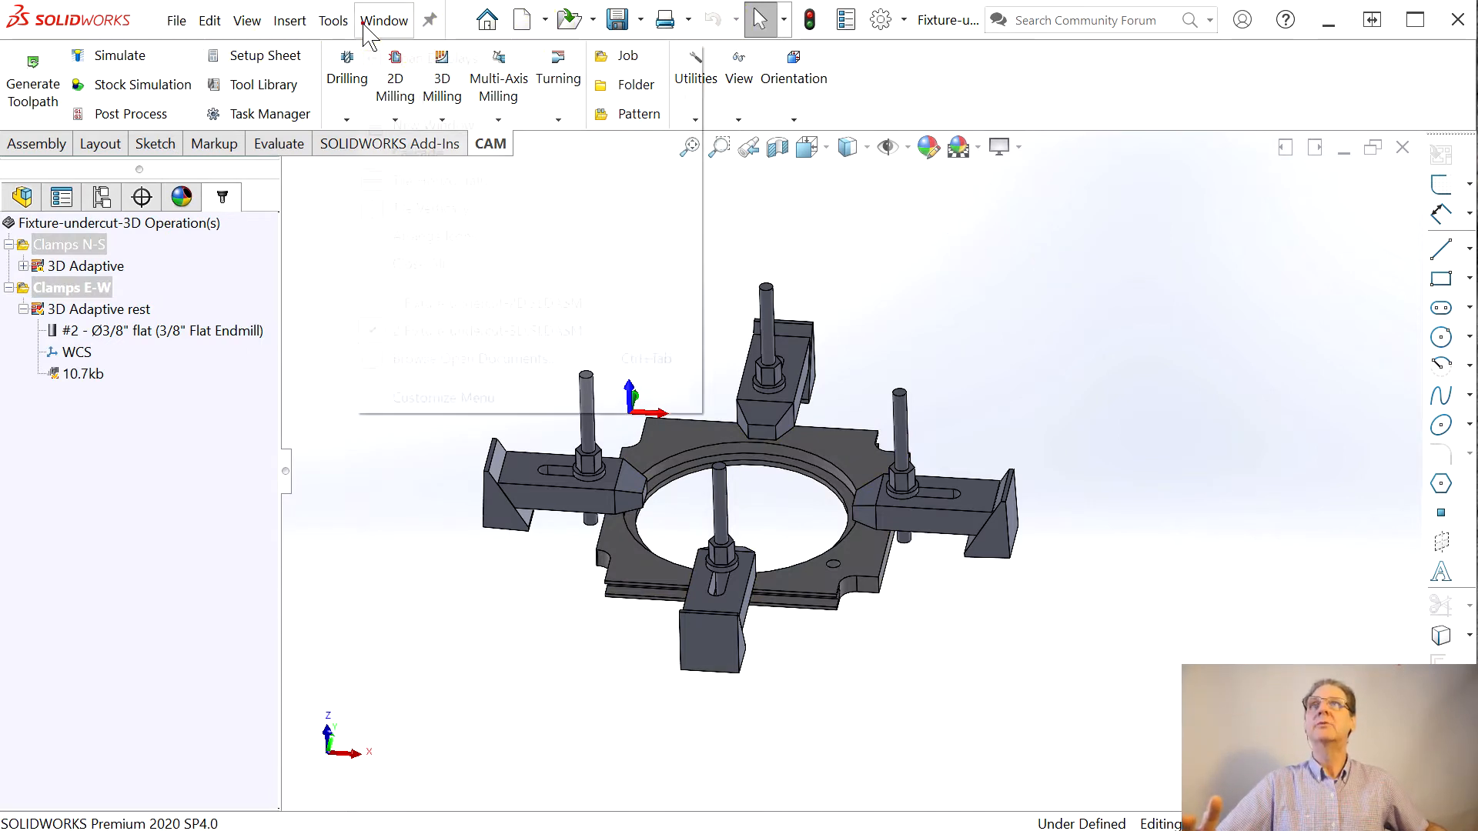
left_click(531, 274)
left_click(1097, 264)
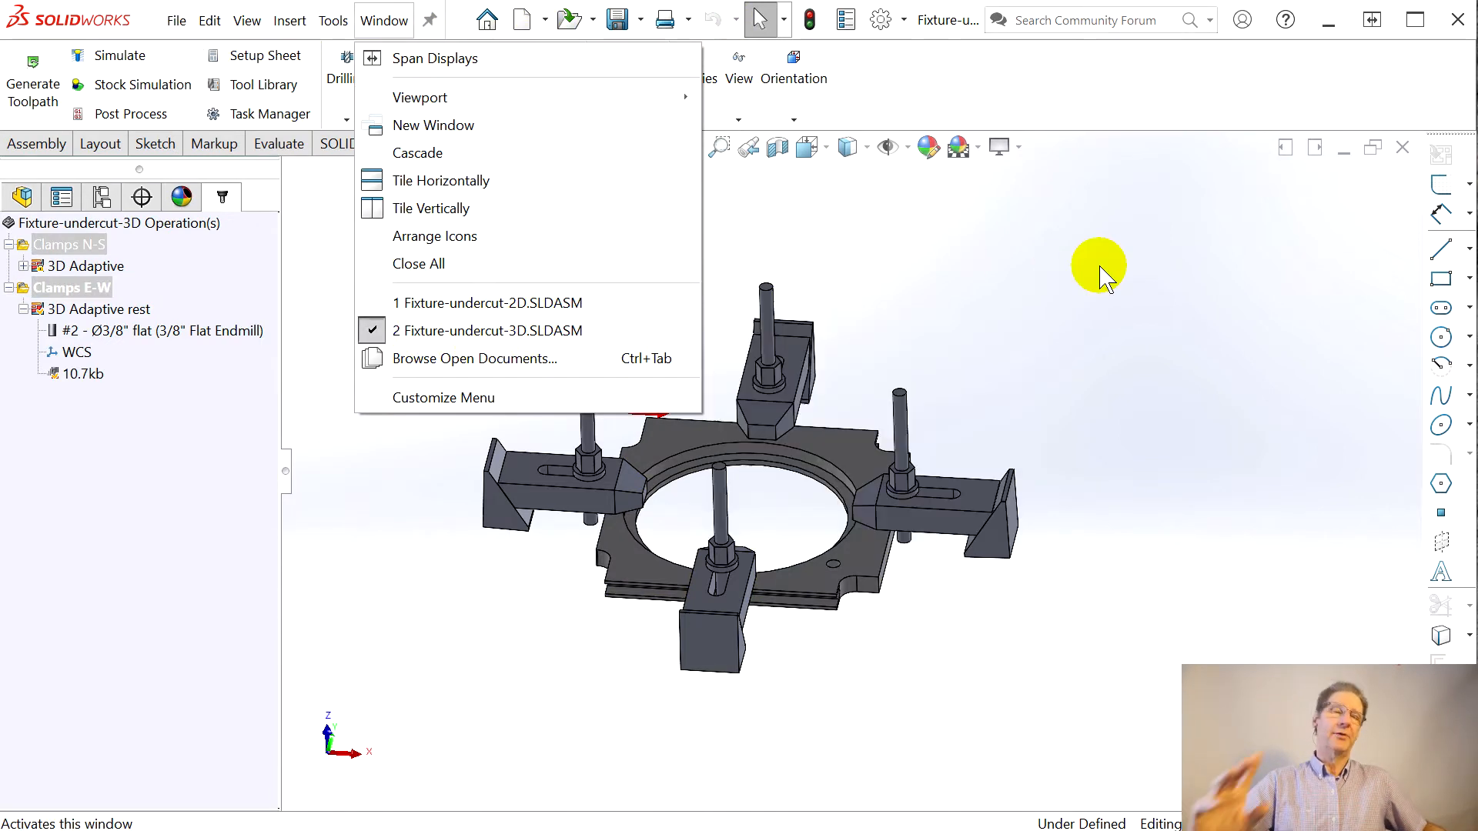
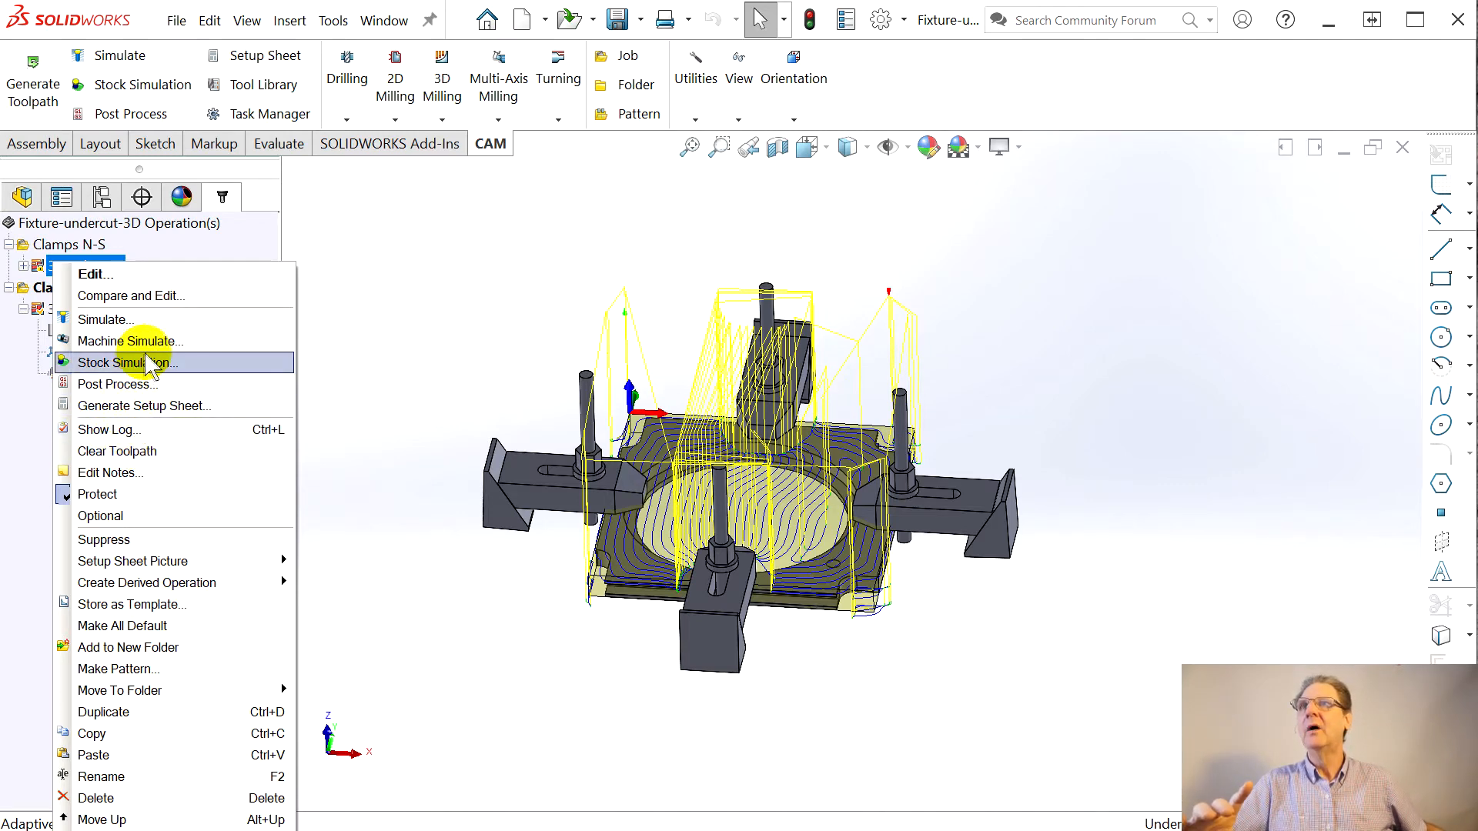
Step: Open the Clamps N-S 3D Adaptive operation for editing and review its tool, stock contour, rest machining and model selection
left_click(185, 273)
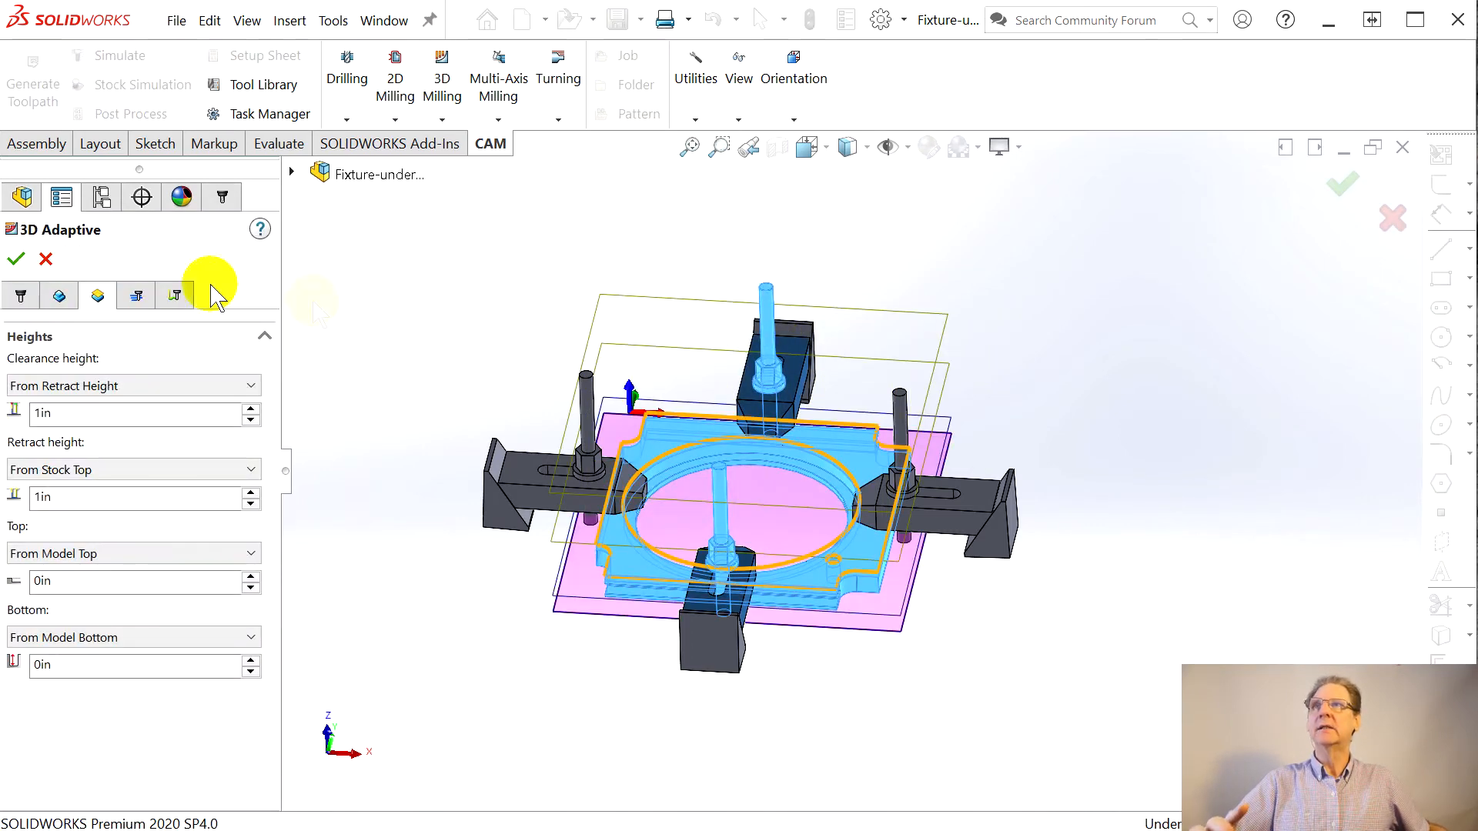
left_click(23, 296)
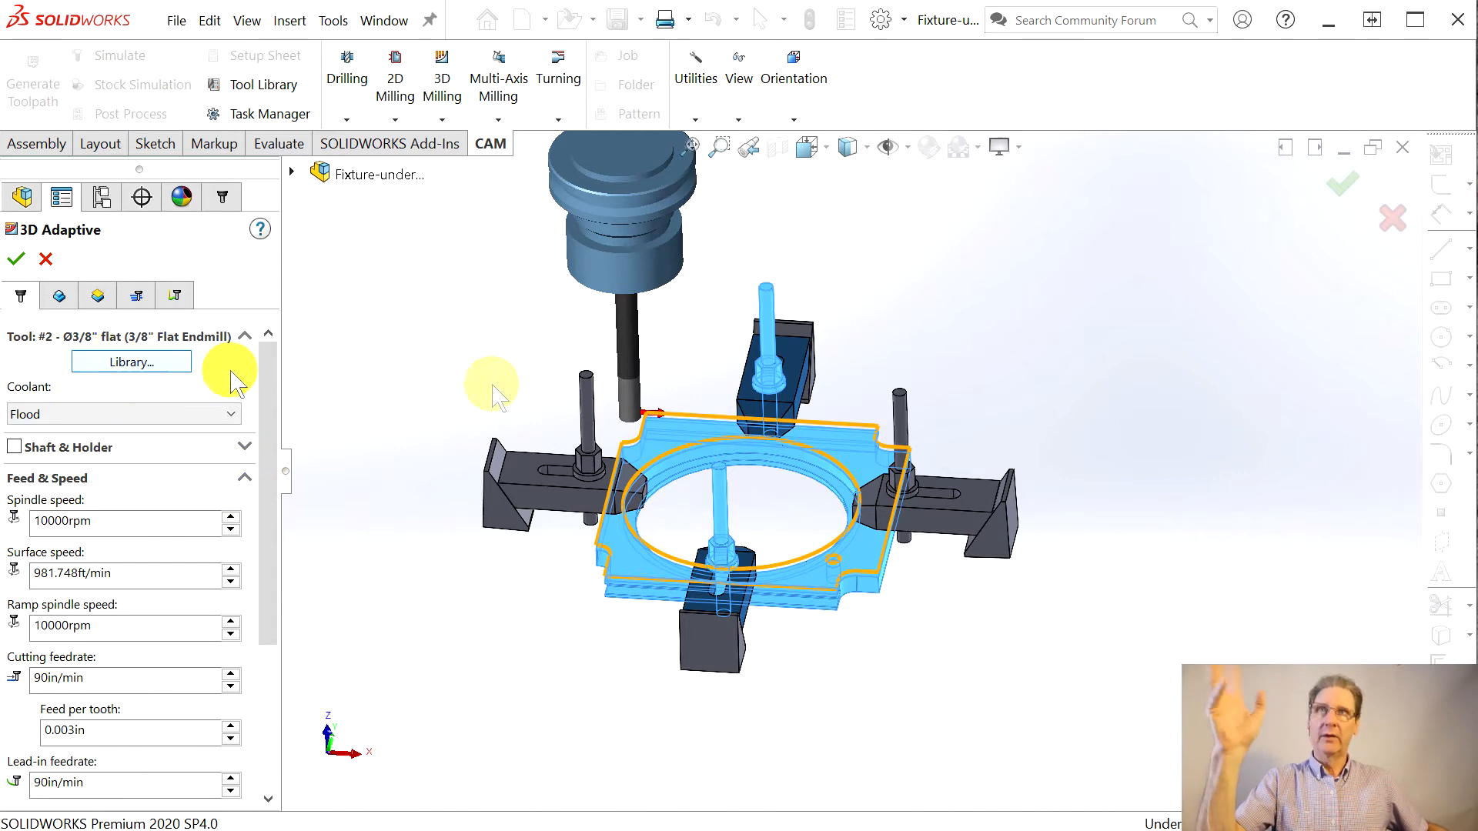
middle_click_drag(651, 441, 595, 399)
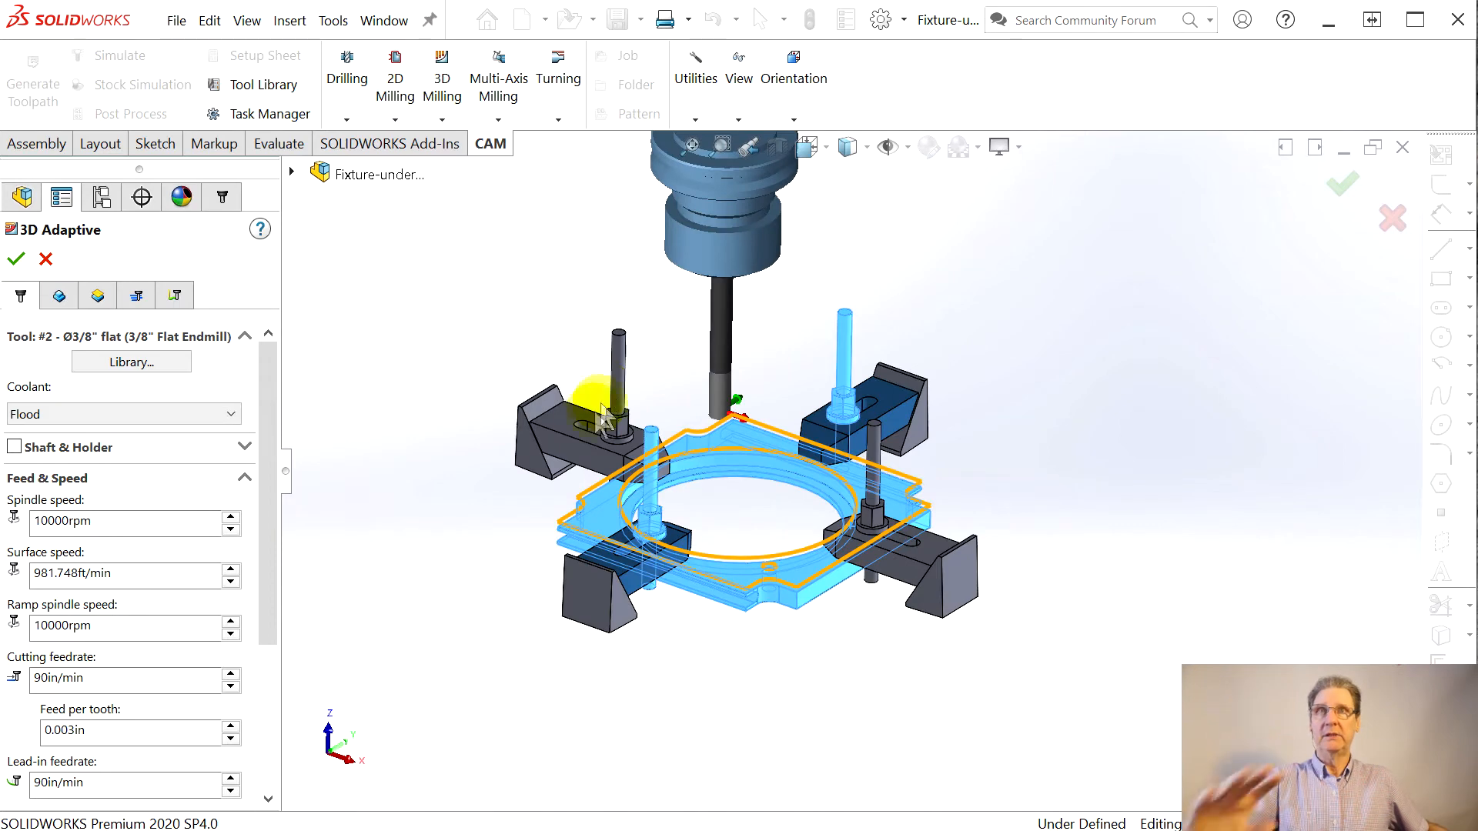
left_click(59, 297)
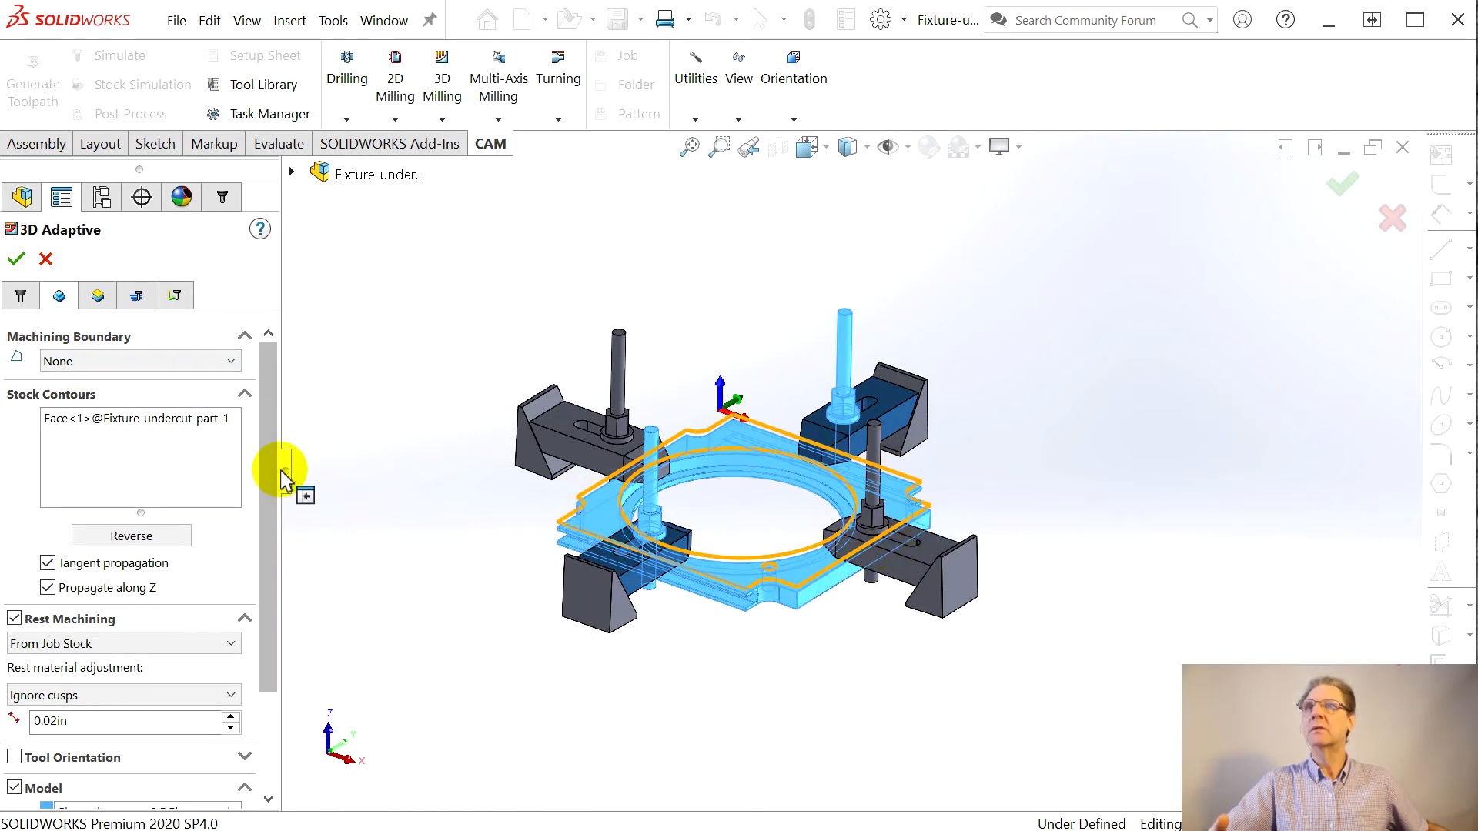
mouse_move(269, 467)
left_mouse_down()
mouse_move(267, 489)
mouse_move(266, 473)
left_mouse_up()
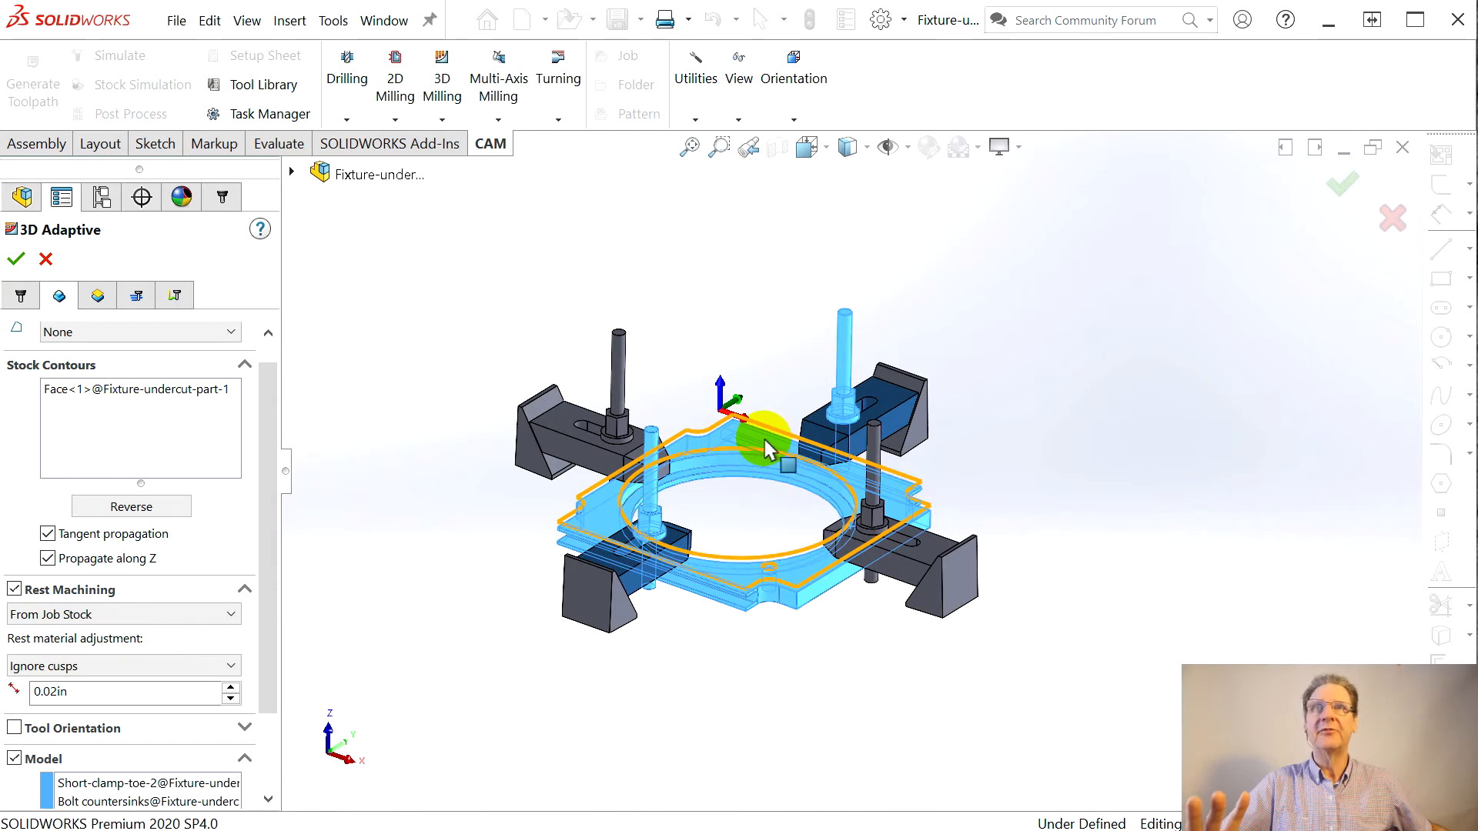
left_click_drag(270, 562, 273, 666)
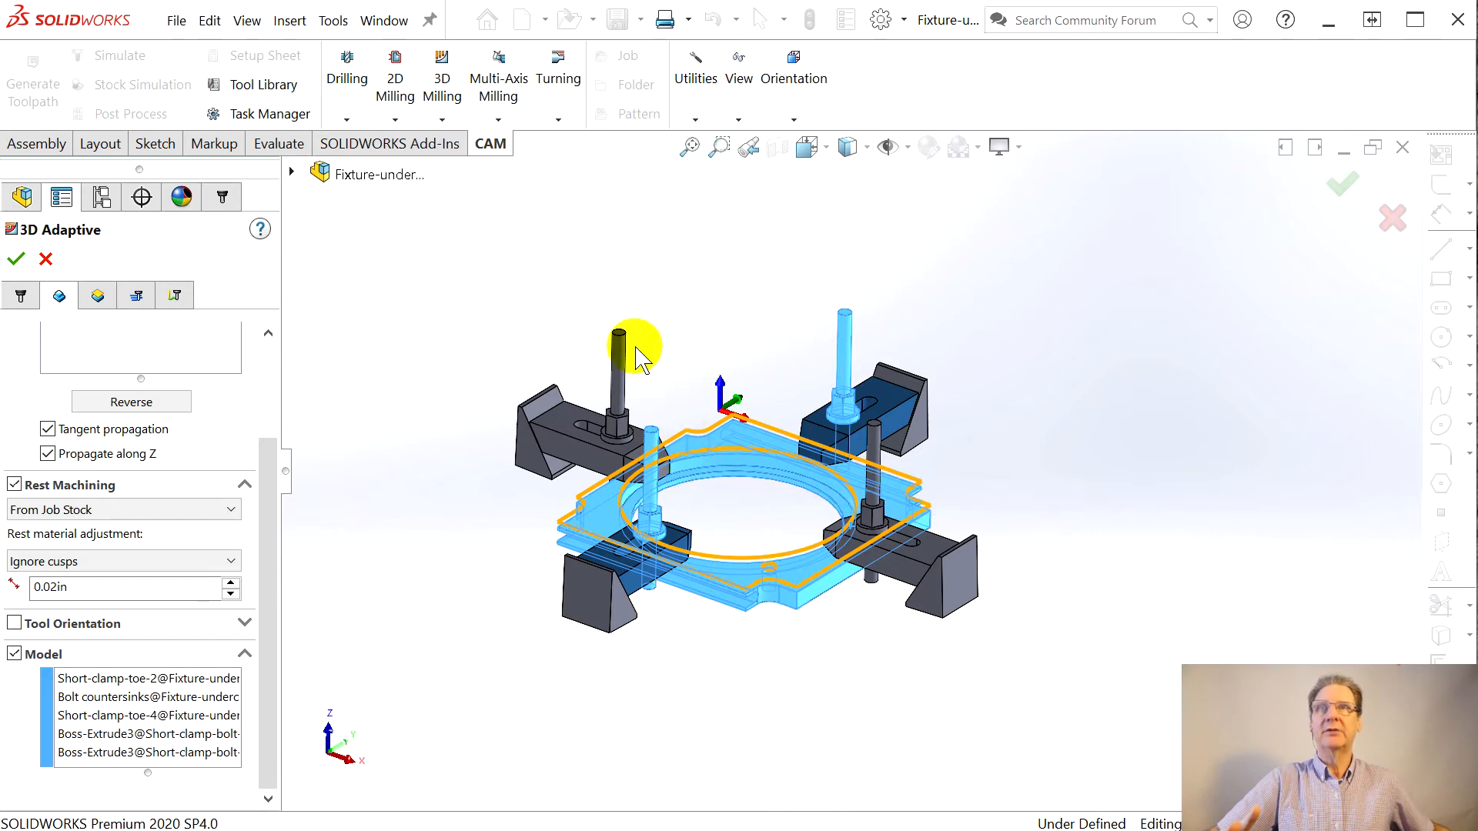
Step: Examine the clearance, retract, top and bottom heights of the Clamps N-S 3D Adaptive operation against the clamps
left_click(104, 298)
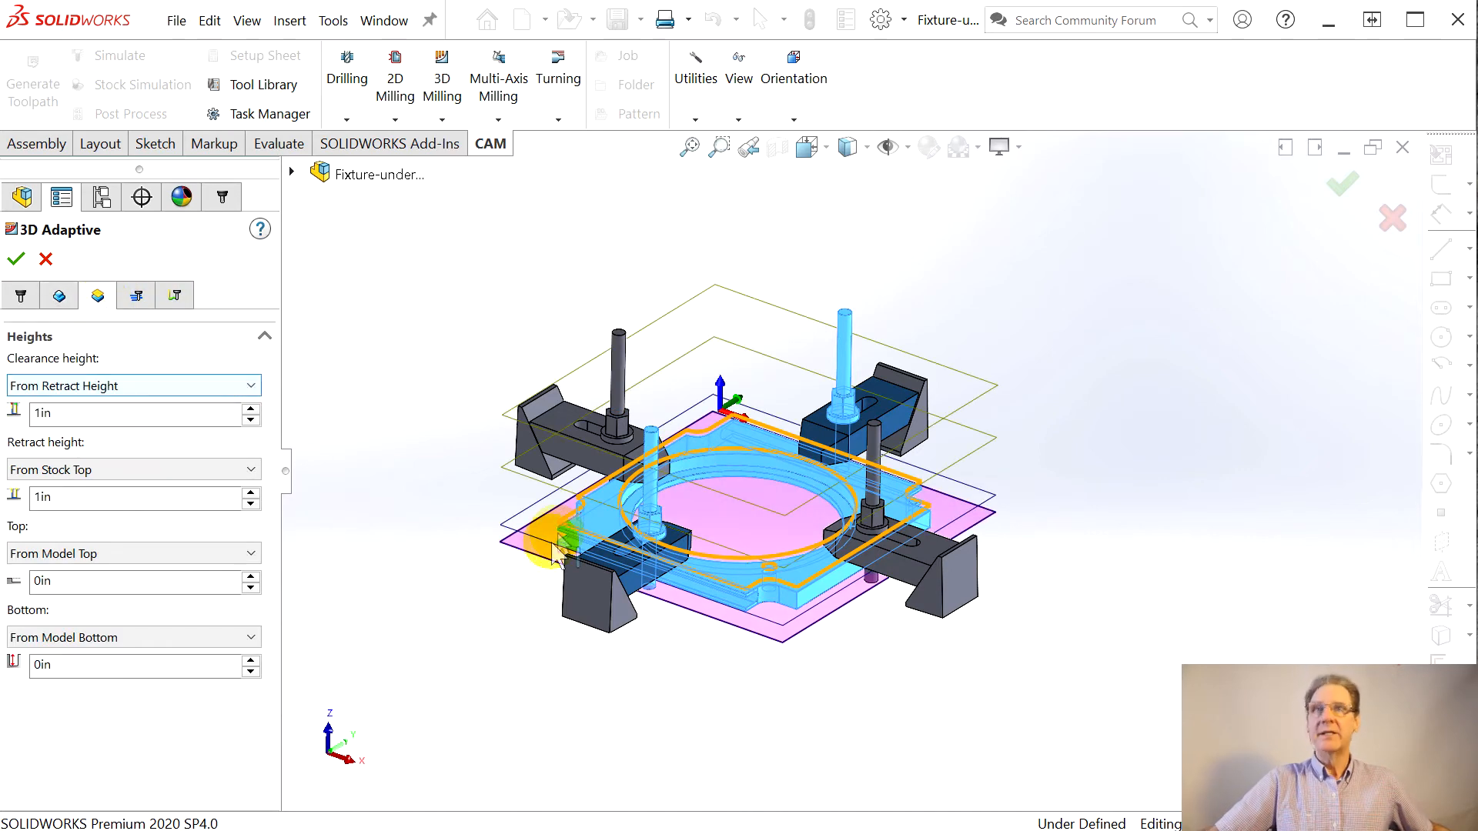
middle_click_drag(508, 573, 608, 500)
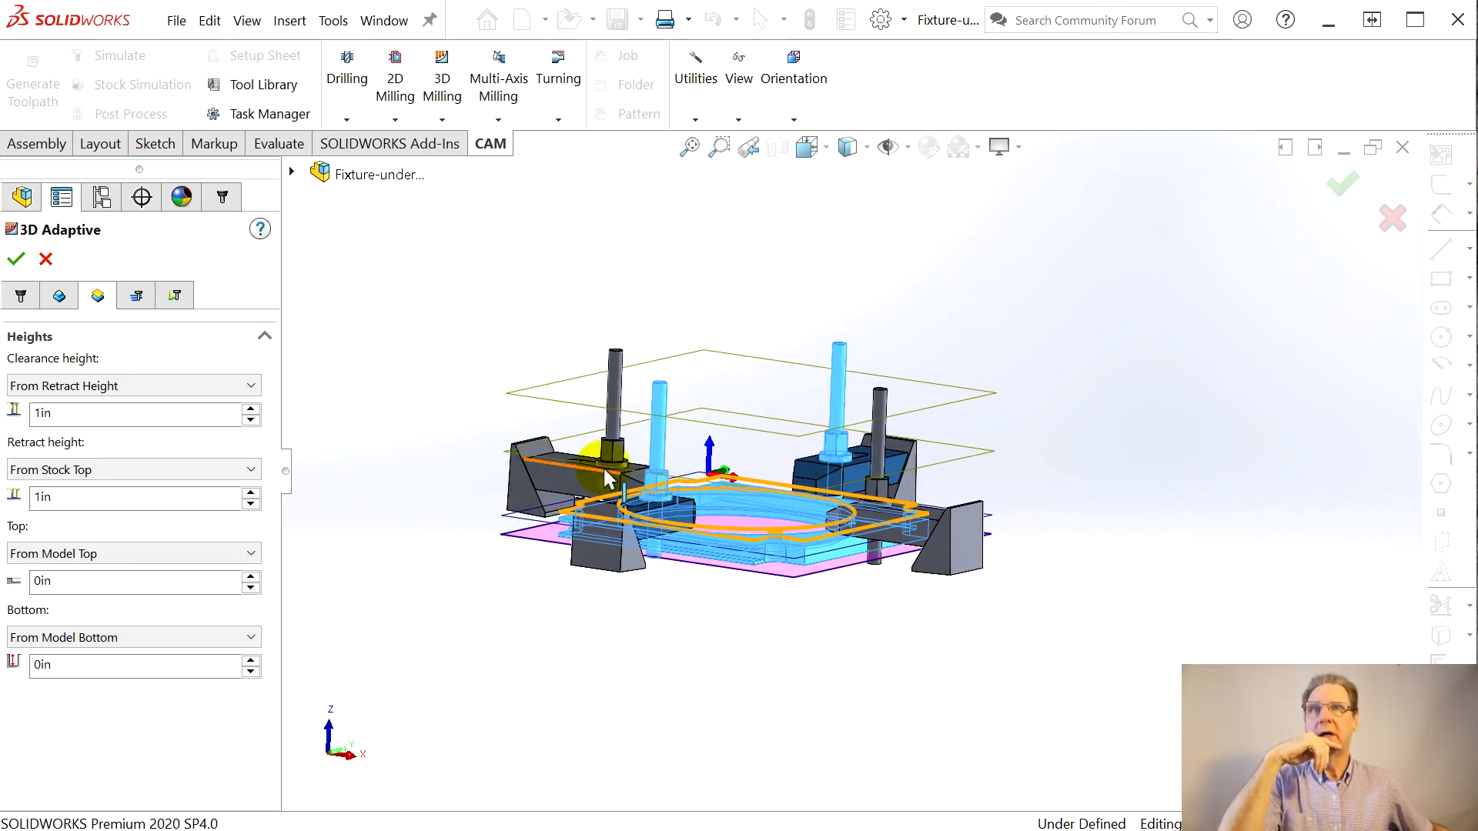
mouse_move(522, 475)
middle_mouse_down()
mouse_move(516, 502)
mouse_move(538, 499)
middle_mouse_up()
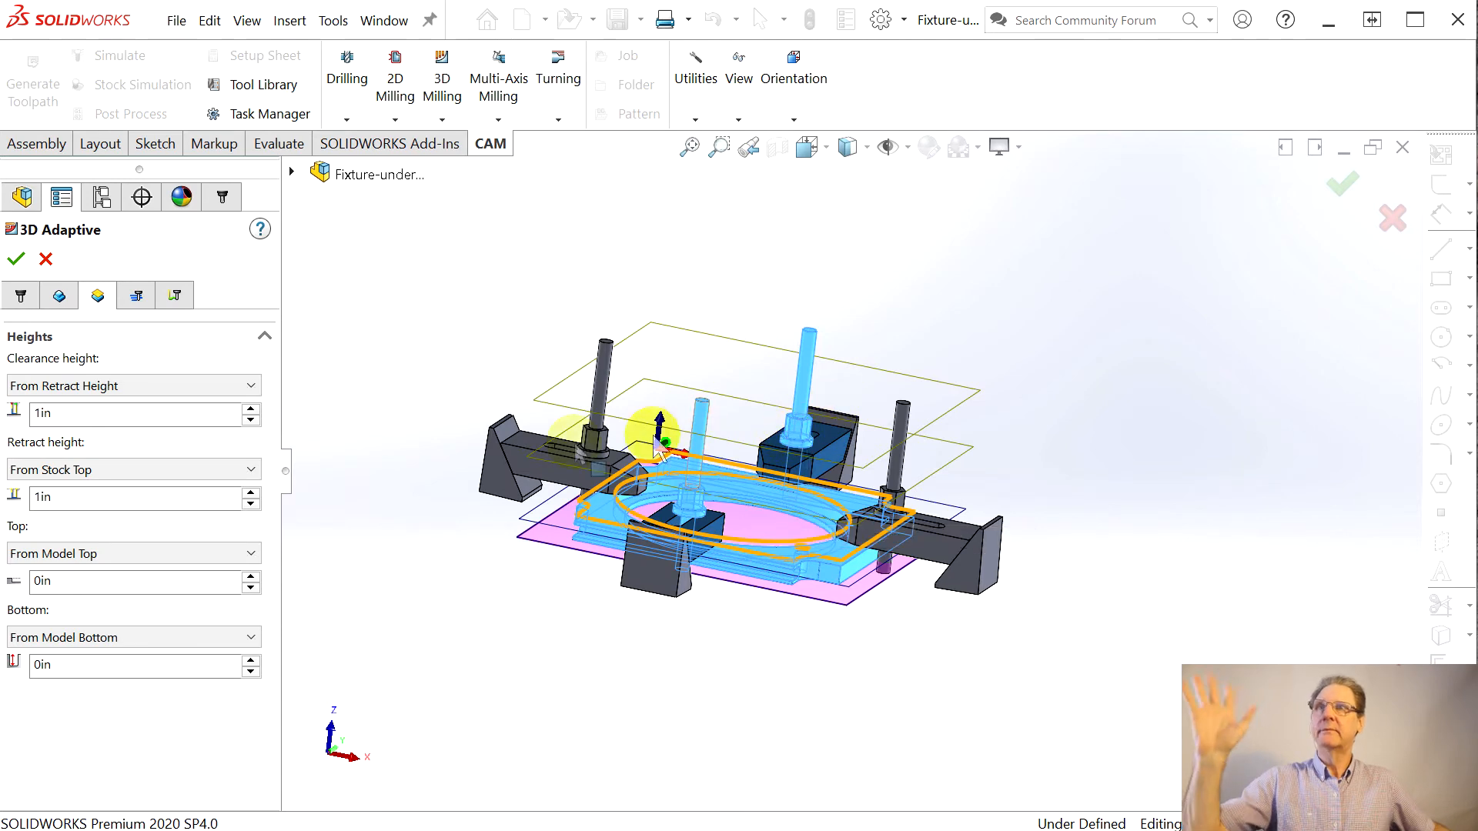
Step: Review the adaptive clearing, stock to leave and linking settings of the Clamps N-S operation, and exit without saving changes
left_click(137, 296)
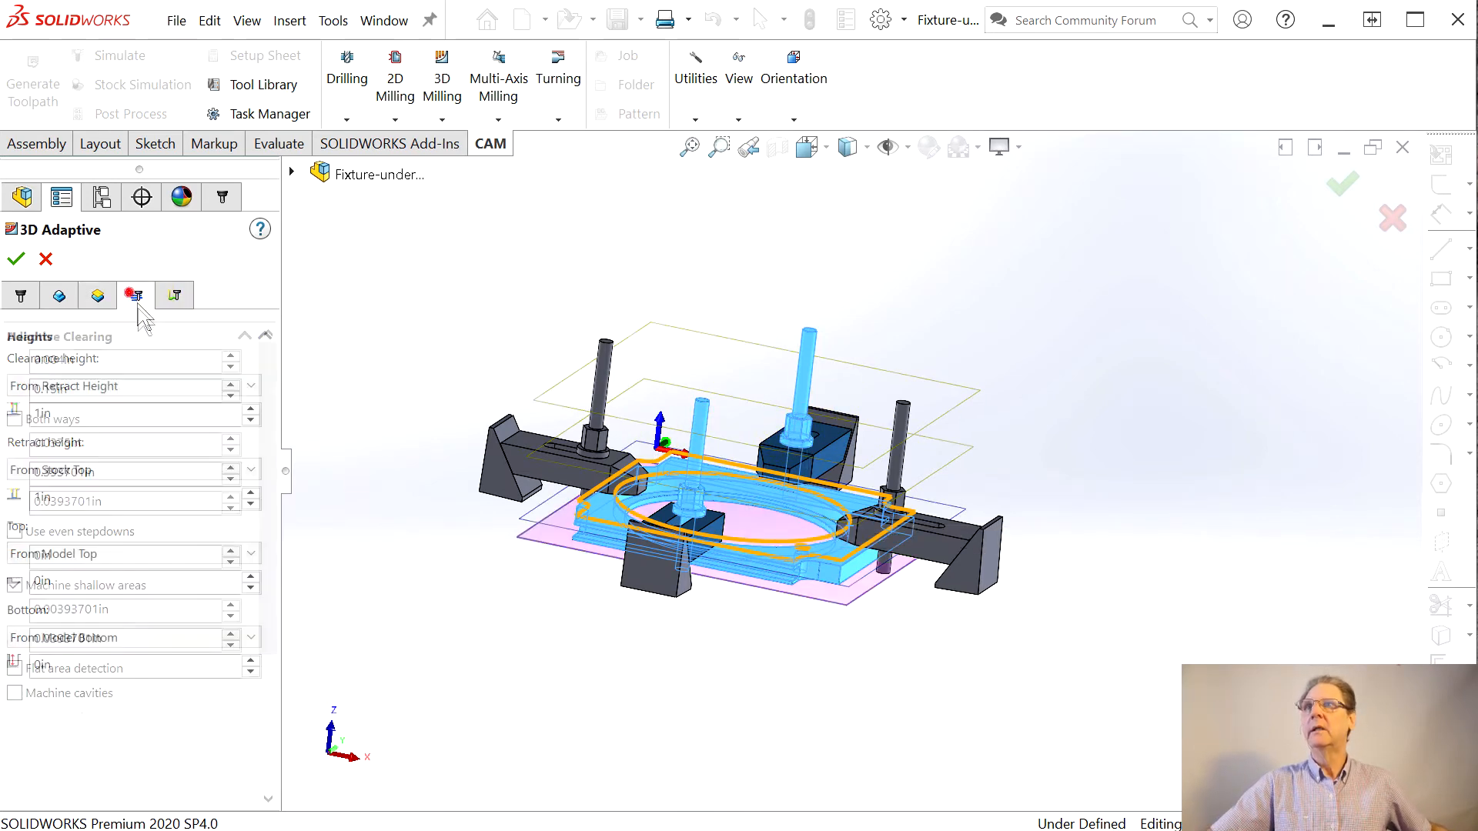
left_click(269, 397)
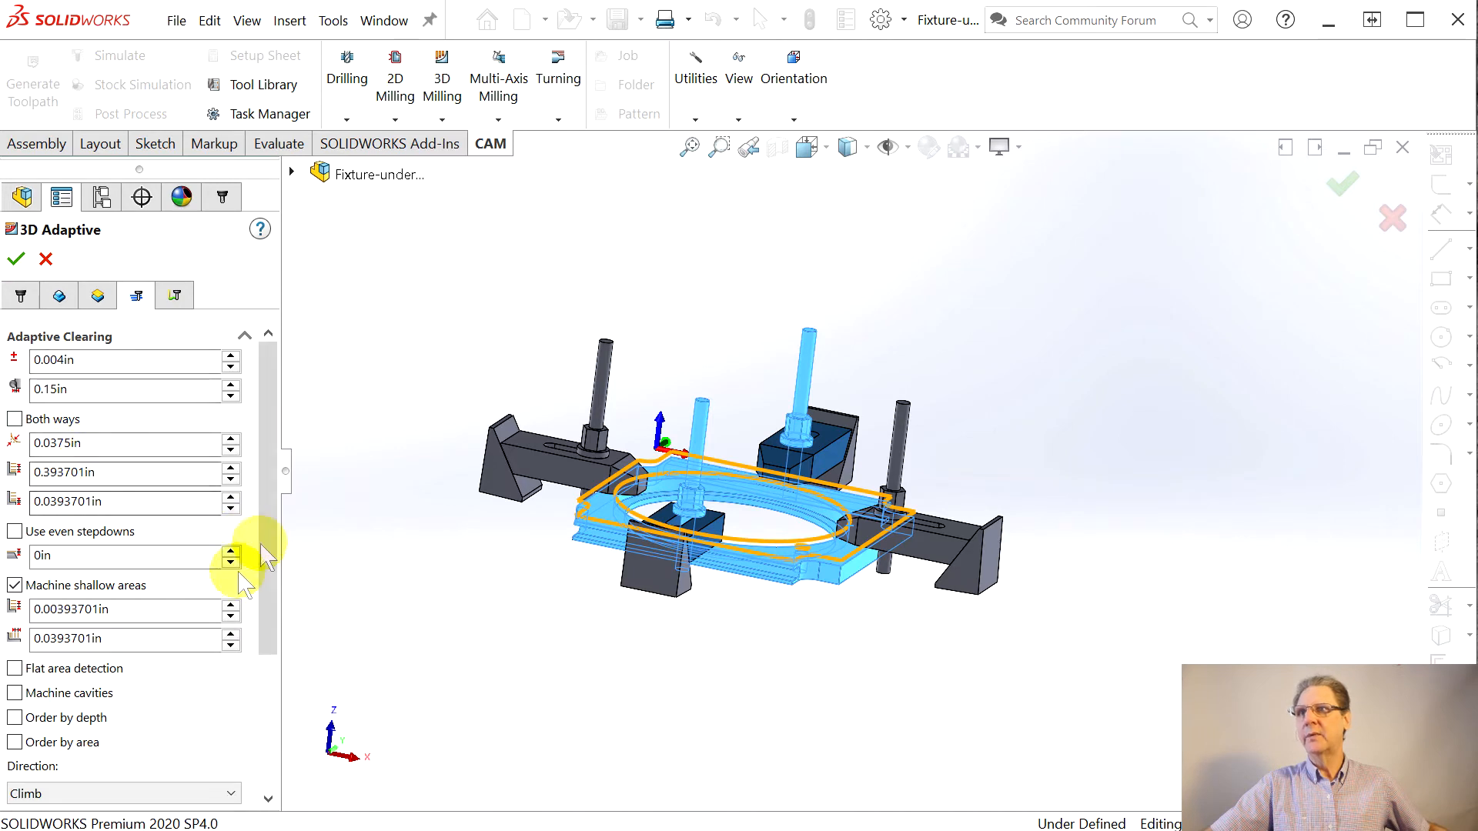
left_click_drag(276, 580, 290, 709)
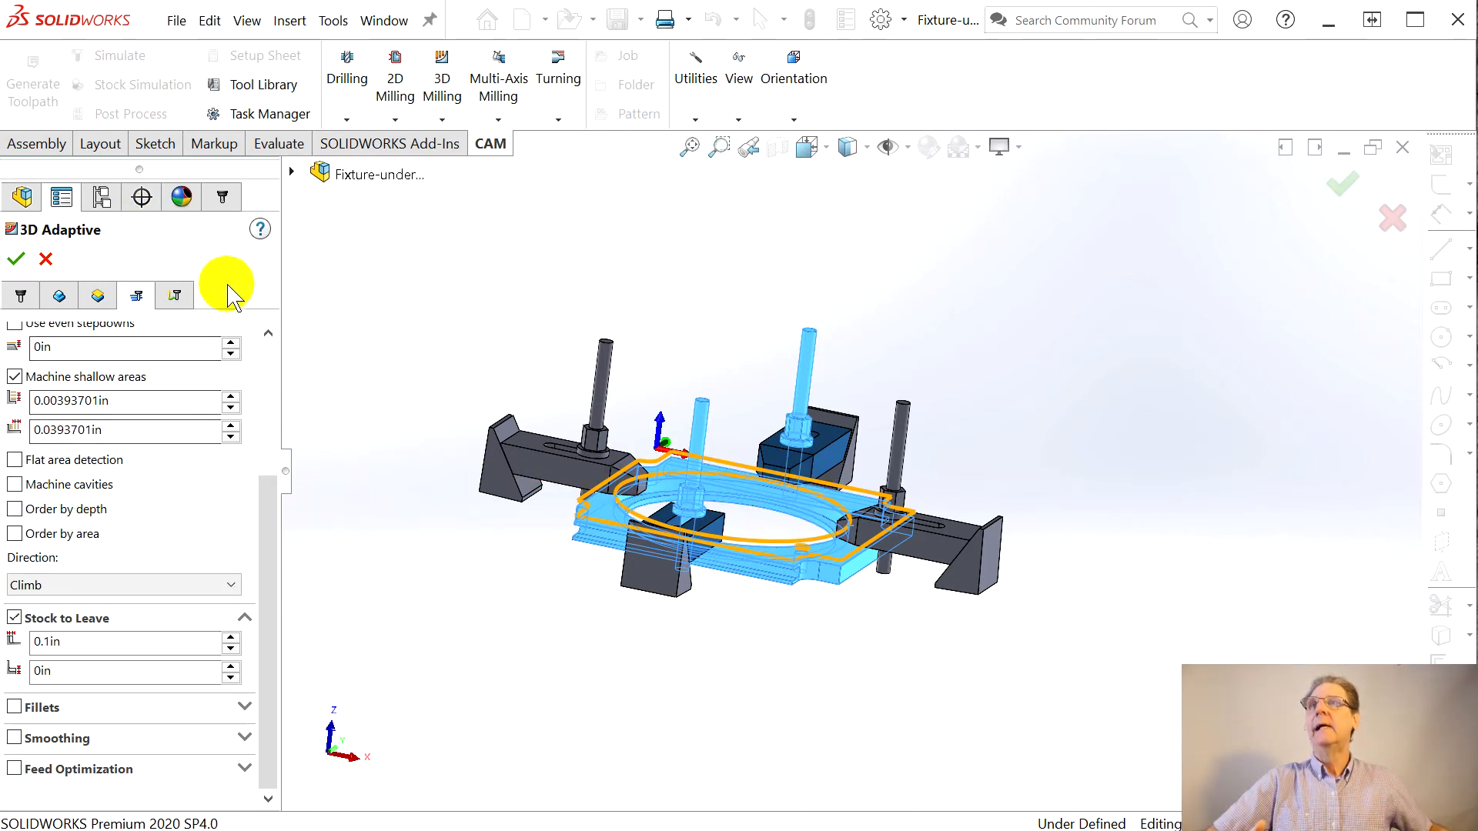
left_click(179, 296)
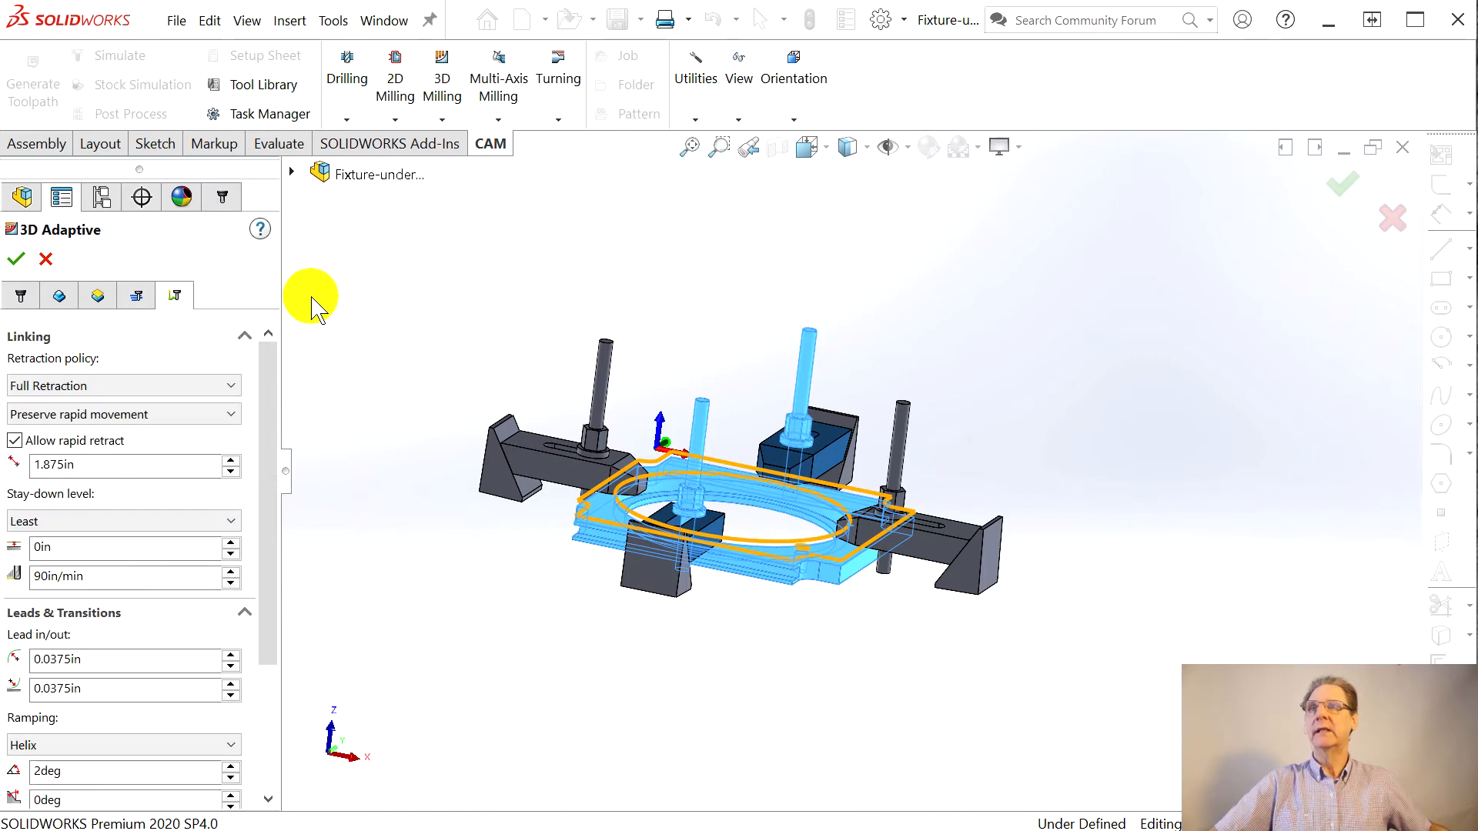
left_click_drag(270, 469, 261, 401)
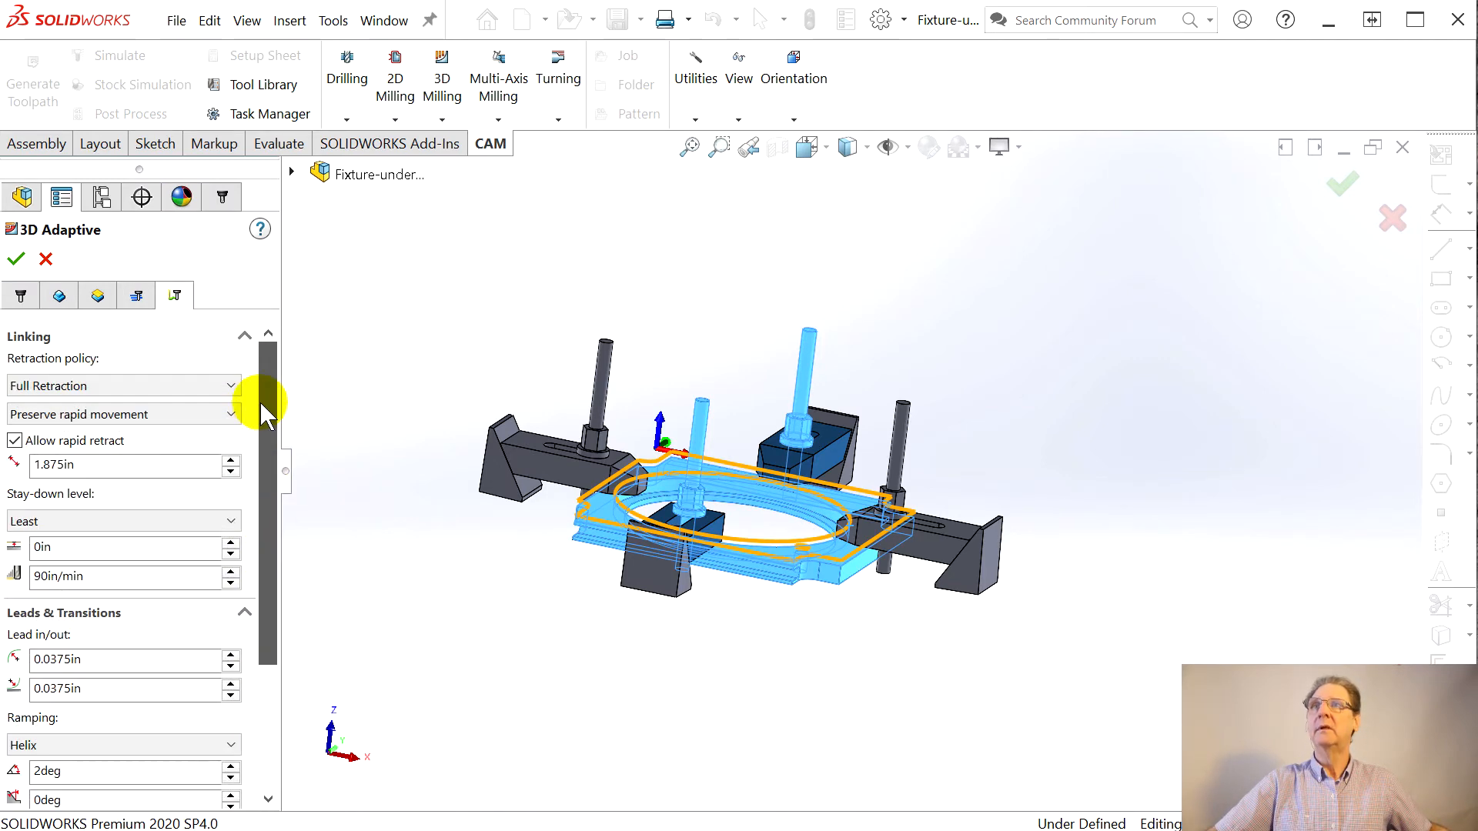
left_click(44, 260)
Step: Open the Clamps E-W 3D Adaptive rest operation for editing and review its tool, rest machining source and clamps in the model selection
left_click(61, 331)
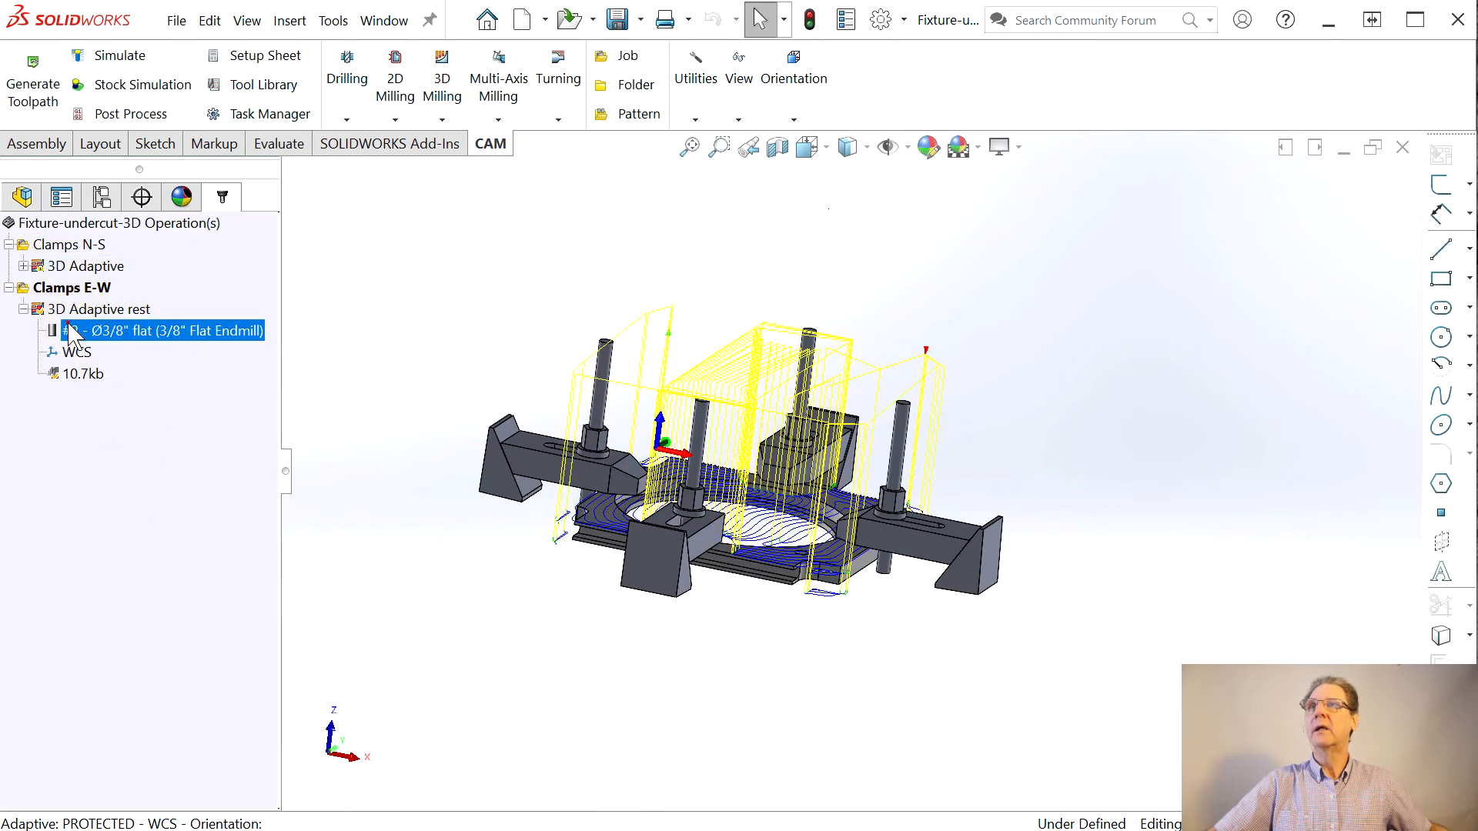
left_click(71, 311)
right_click(71, 310)
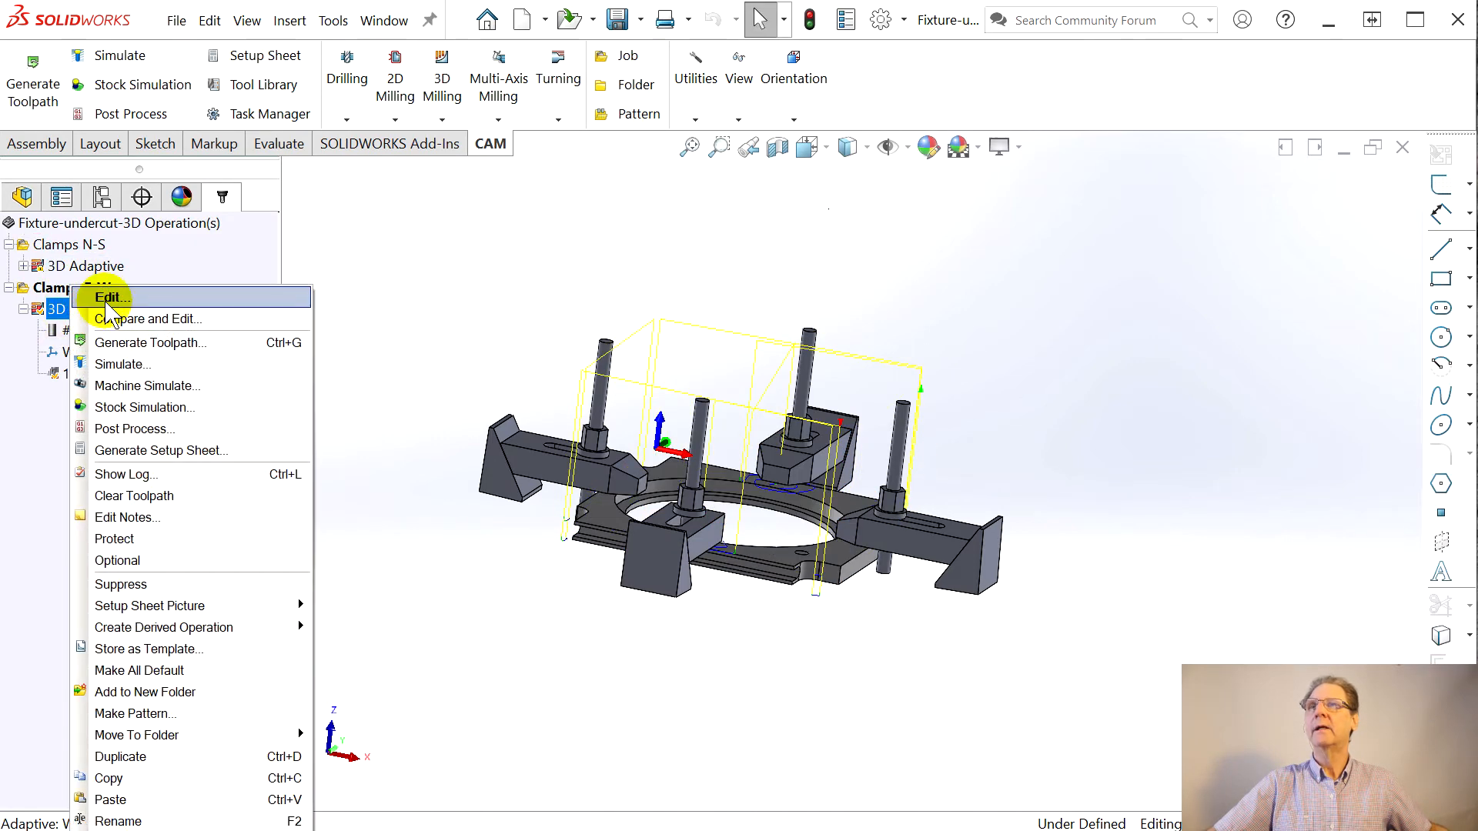
left_click(99, 302)
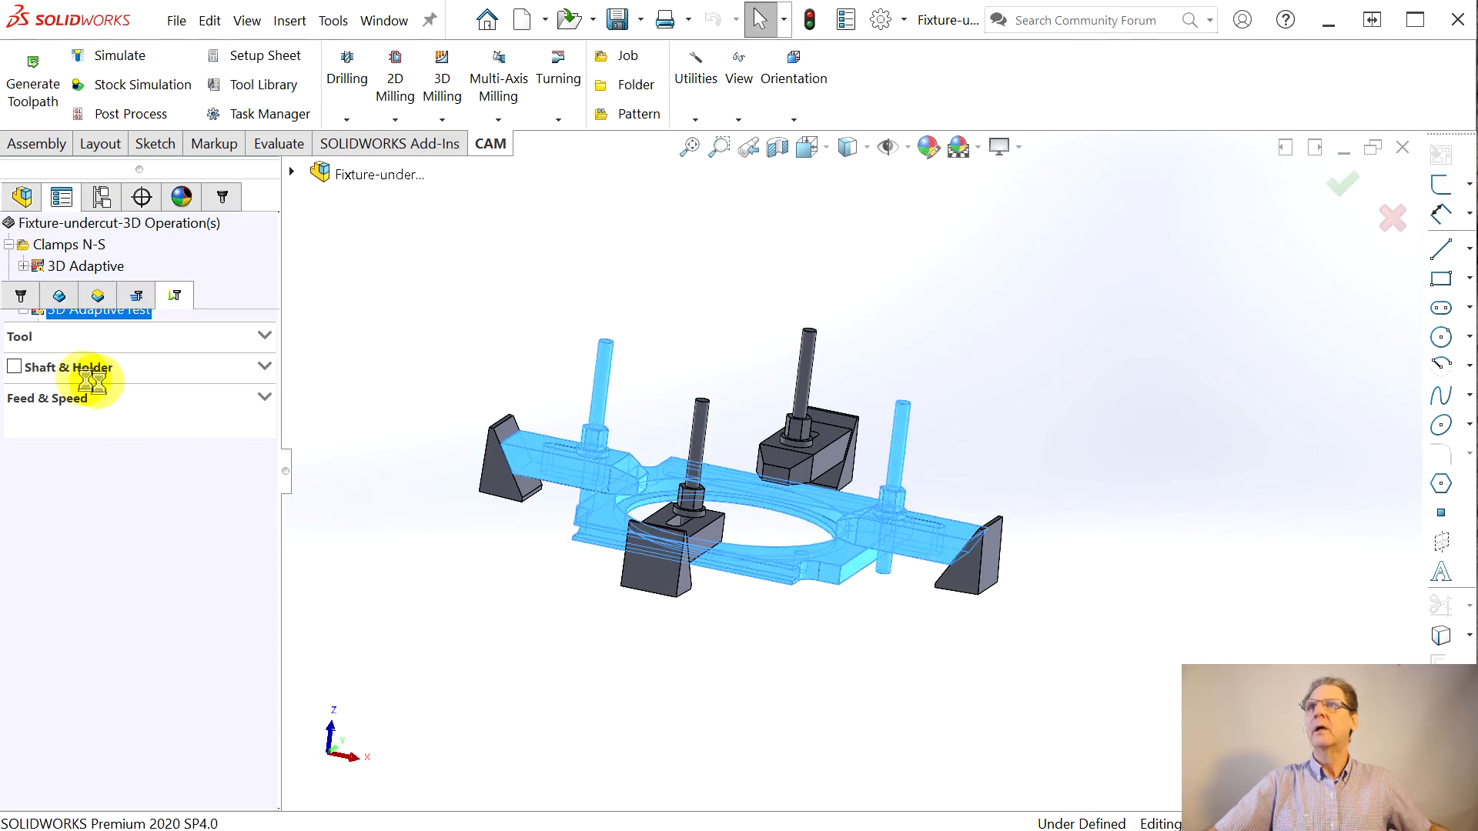
left_click(21, 296)
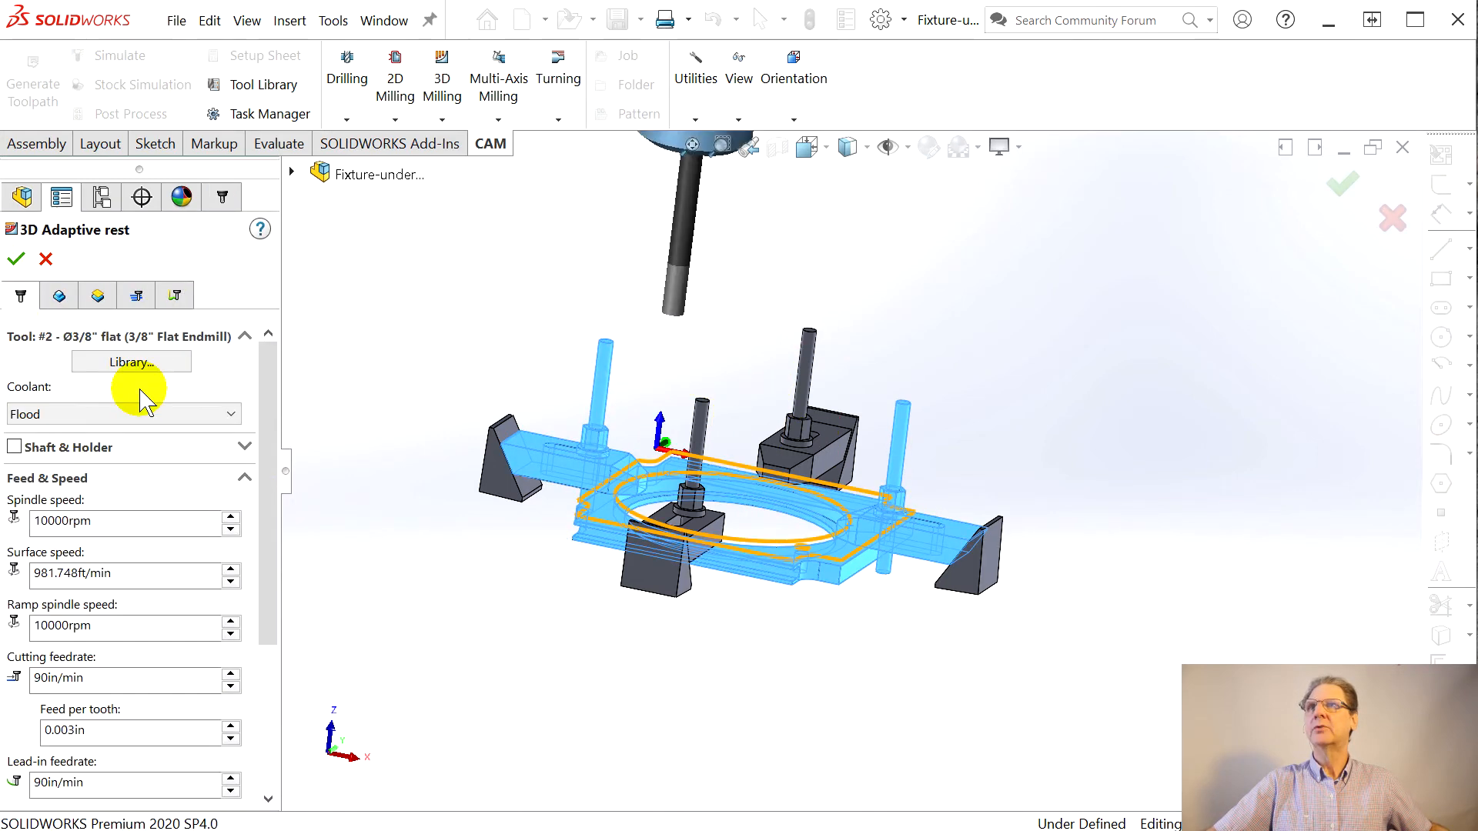
left_click(59, 296)
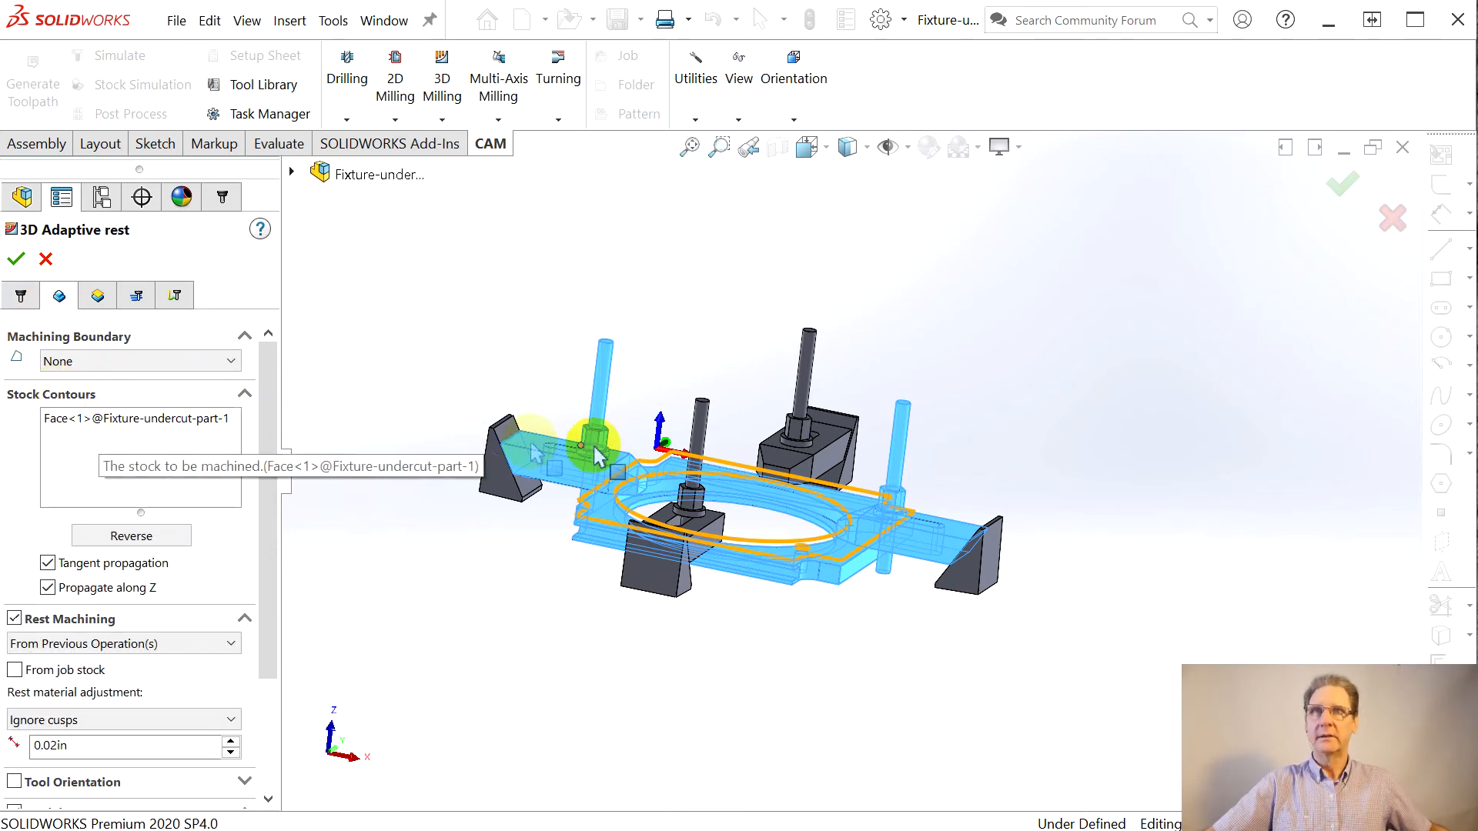
left_click_drag(271, 424, 261, 639)
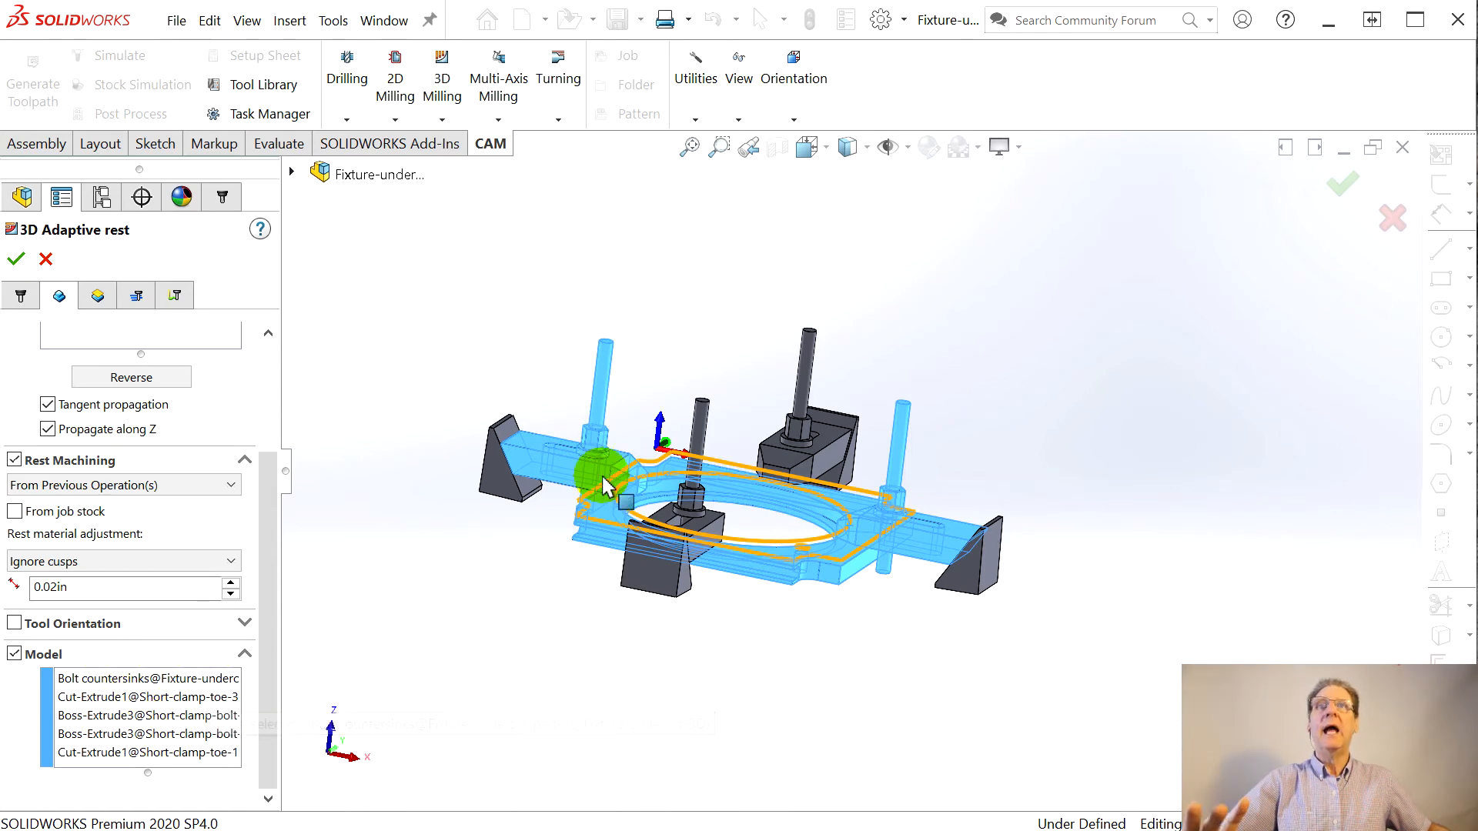
mouse_move(390, 683)
middle_mouse_down()
mouse_move(353, 725)
mouse_move(419, 663)
mouse_move(406, 741)
mouse_move(403, 709)
middle_mouse_up()
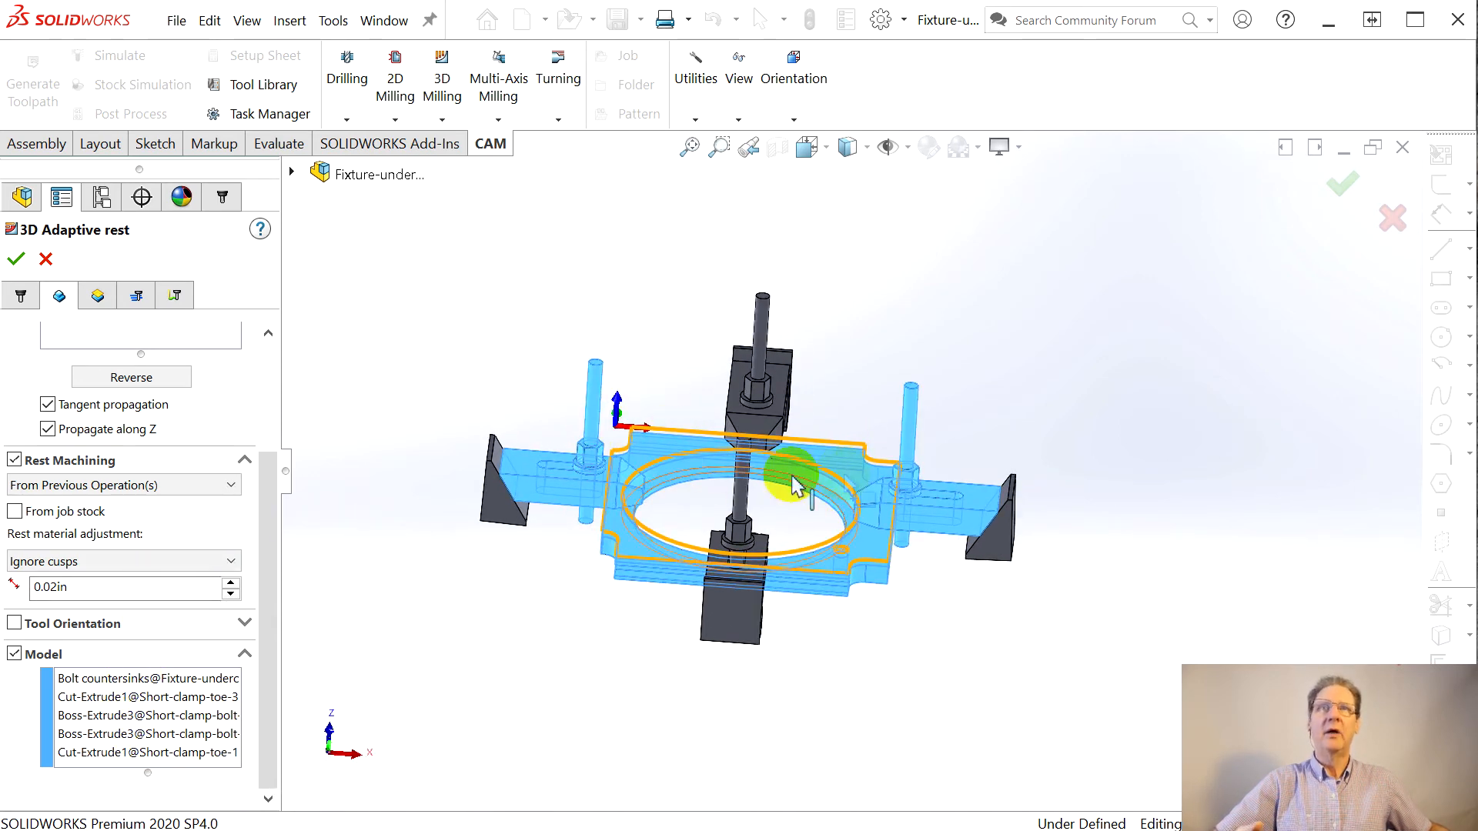
Step: Examine the 3D Adaptive rest operation's height planes, adaptive clearing parameters and stock to leave values
left_click(98, 295)
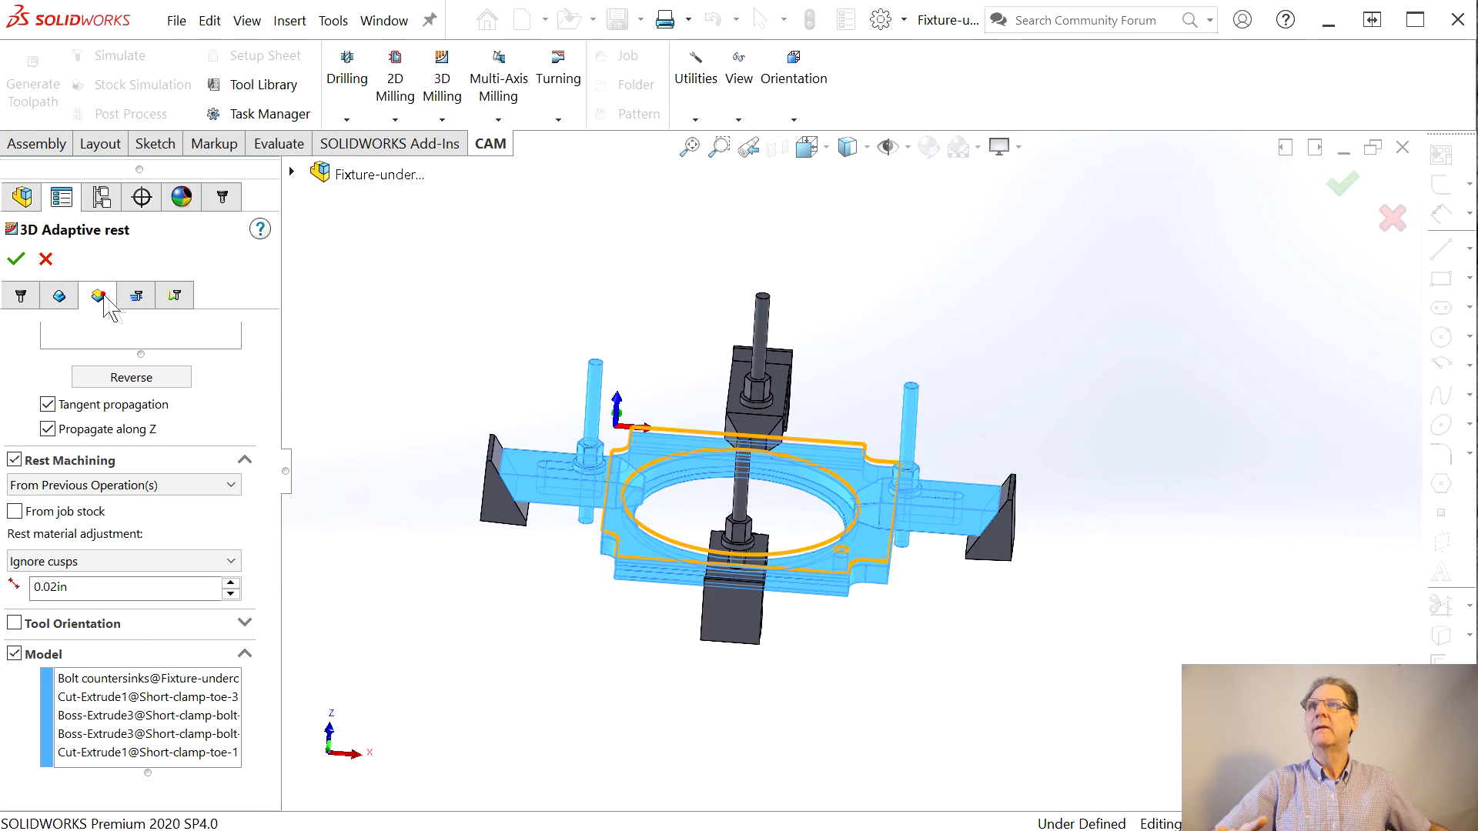
middle_click_drag(327, 543, 492, 566)
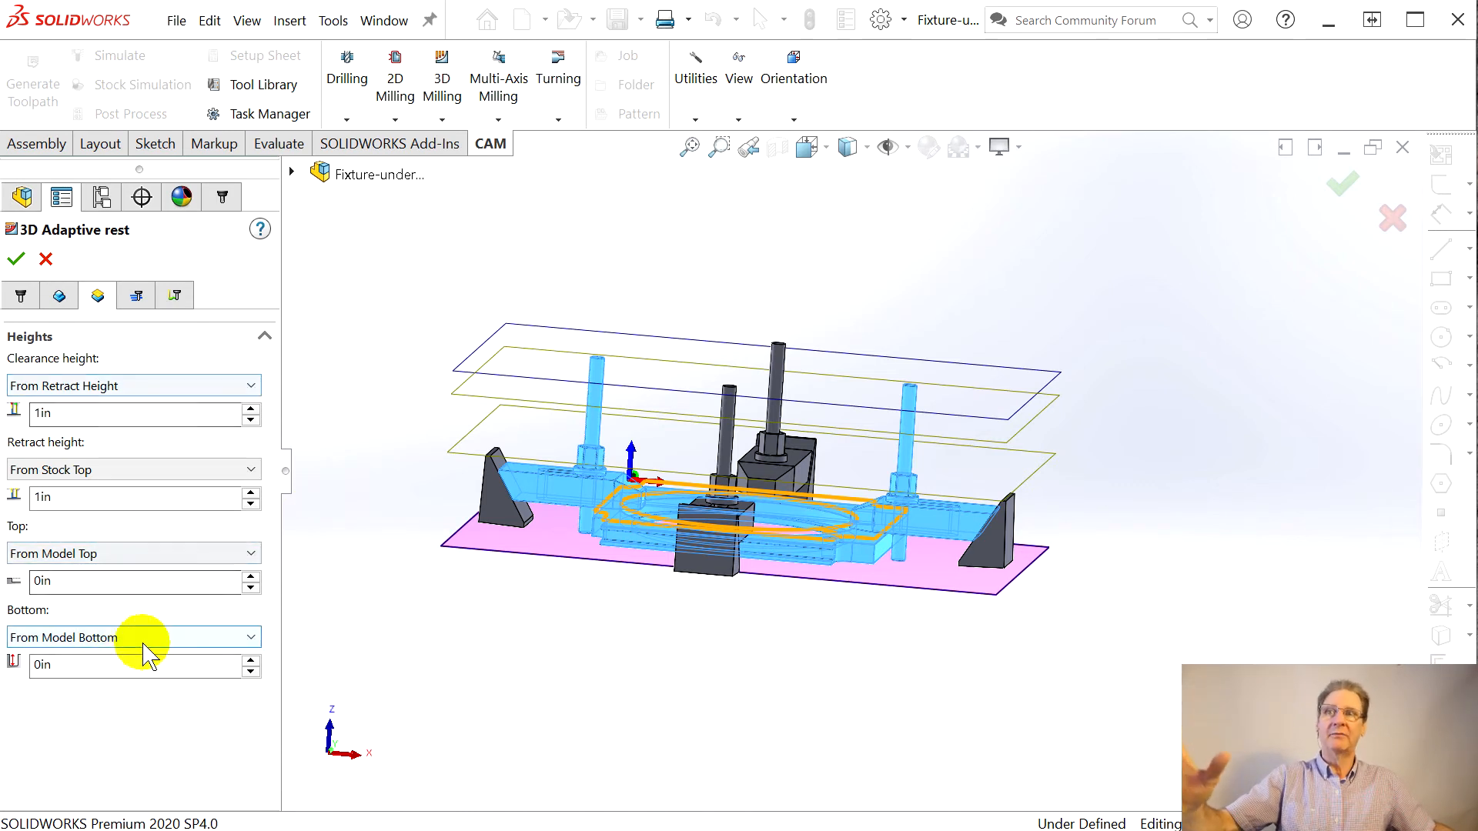
left_click(145, 302)
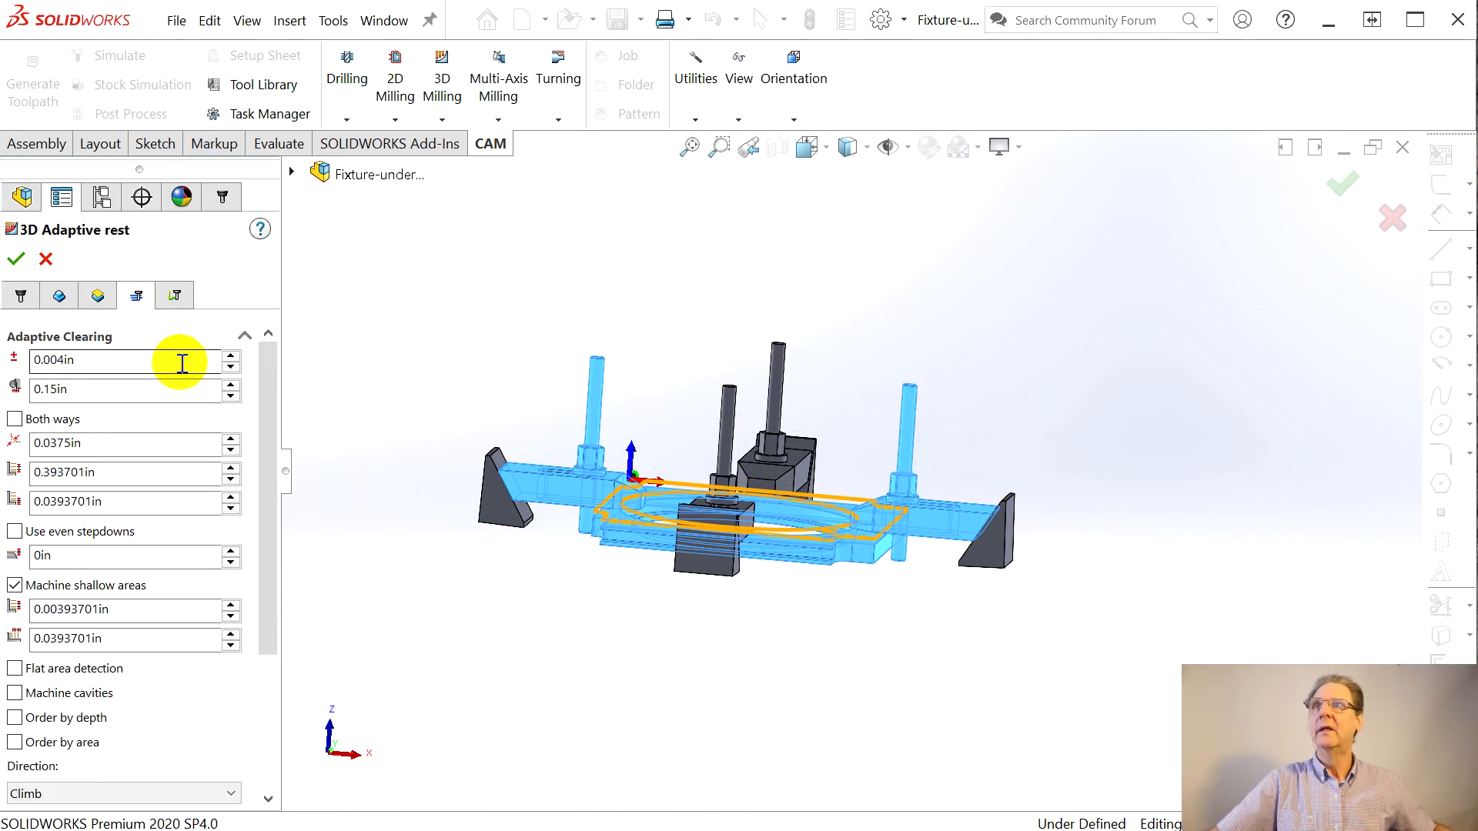
left_click(59, 296)
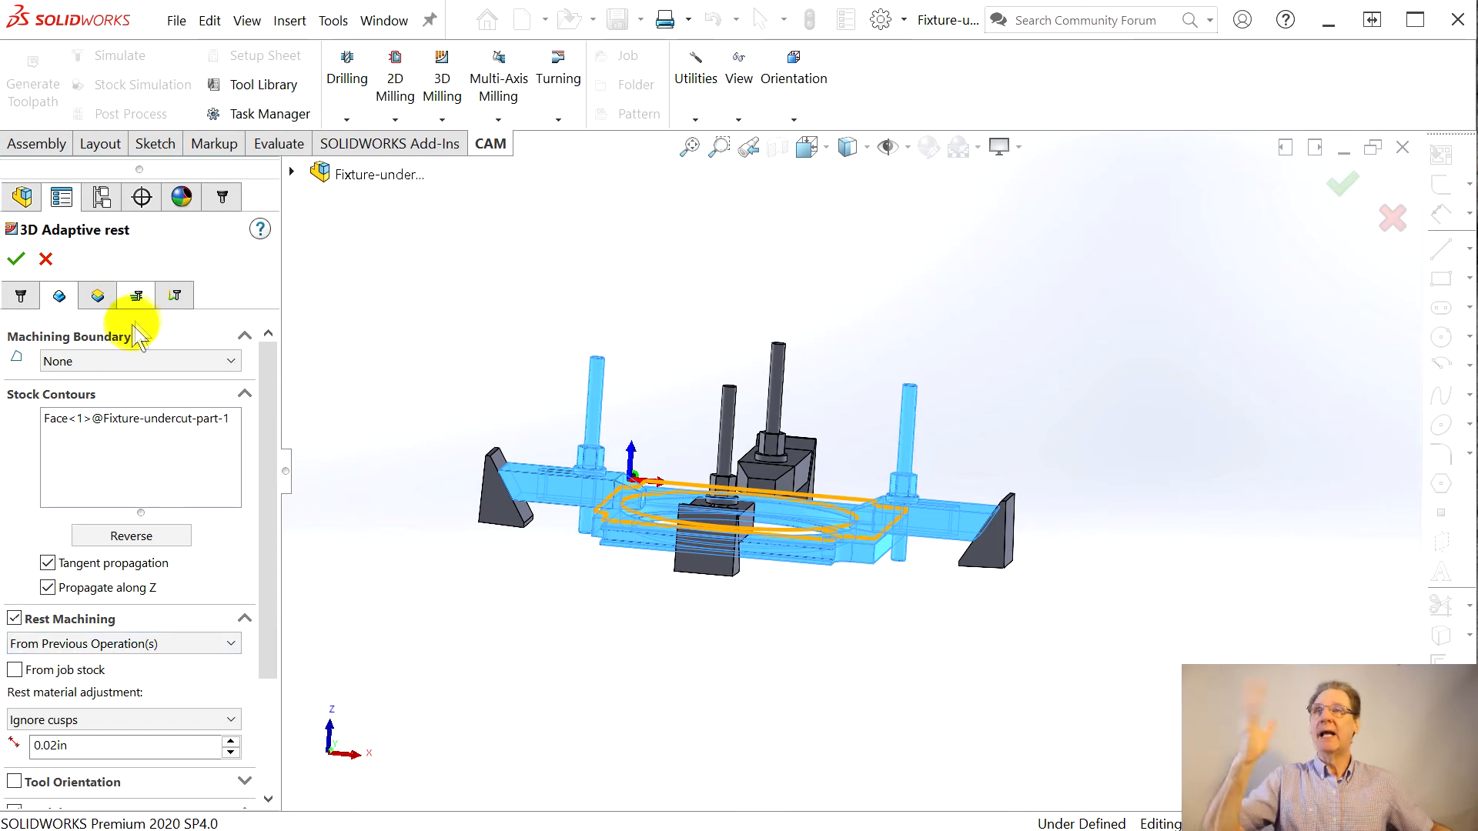
left_click(139, 298)
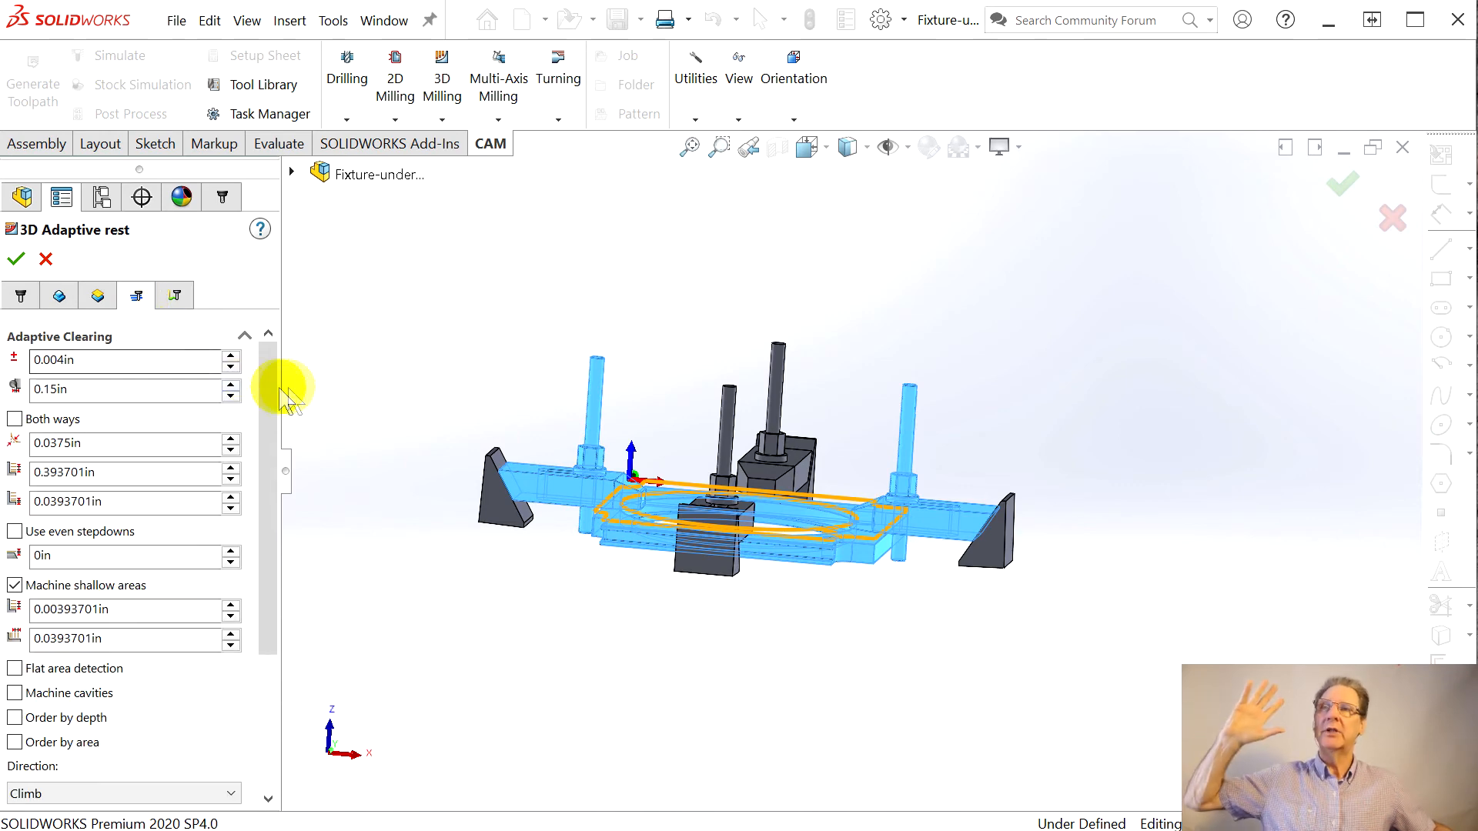
left_click_drag(276, 414, 280, 506)
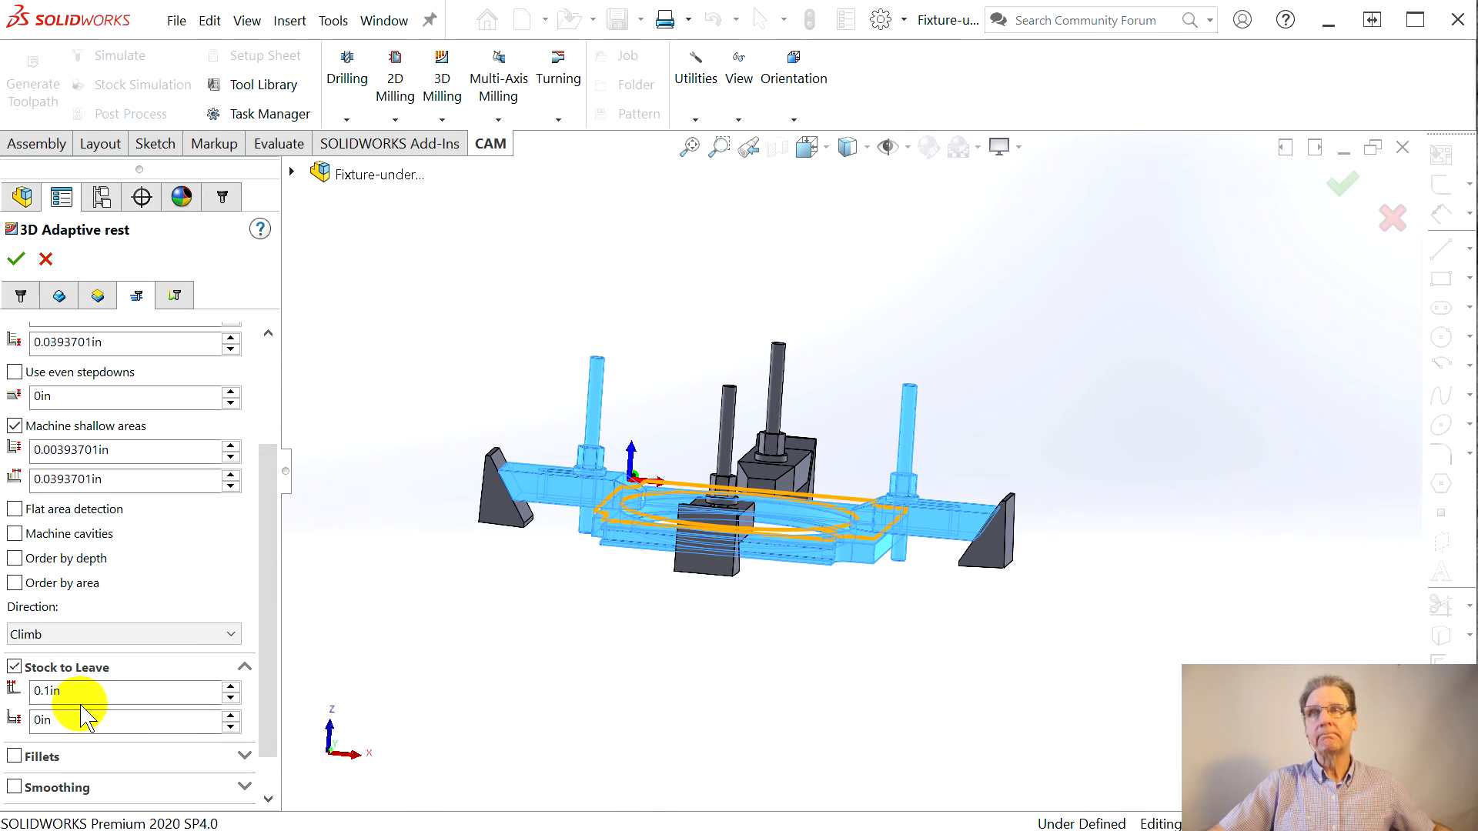
left_click(48, 693)
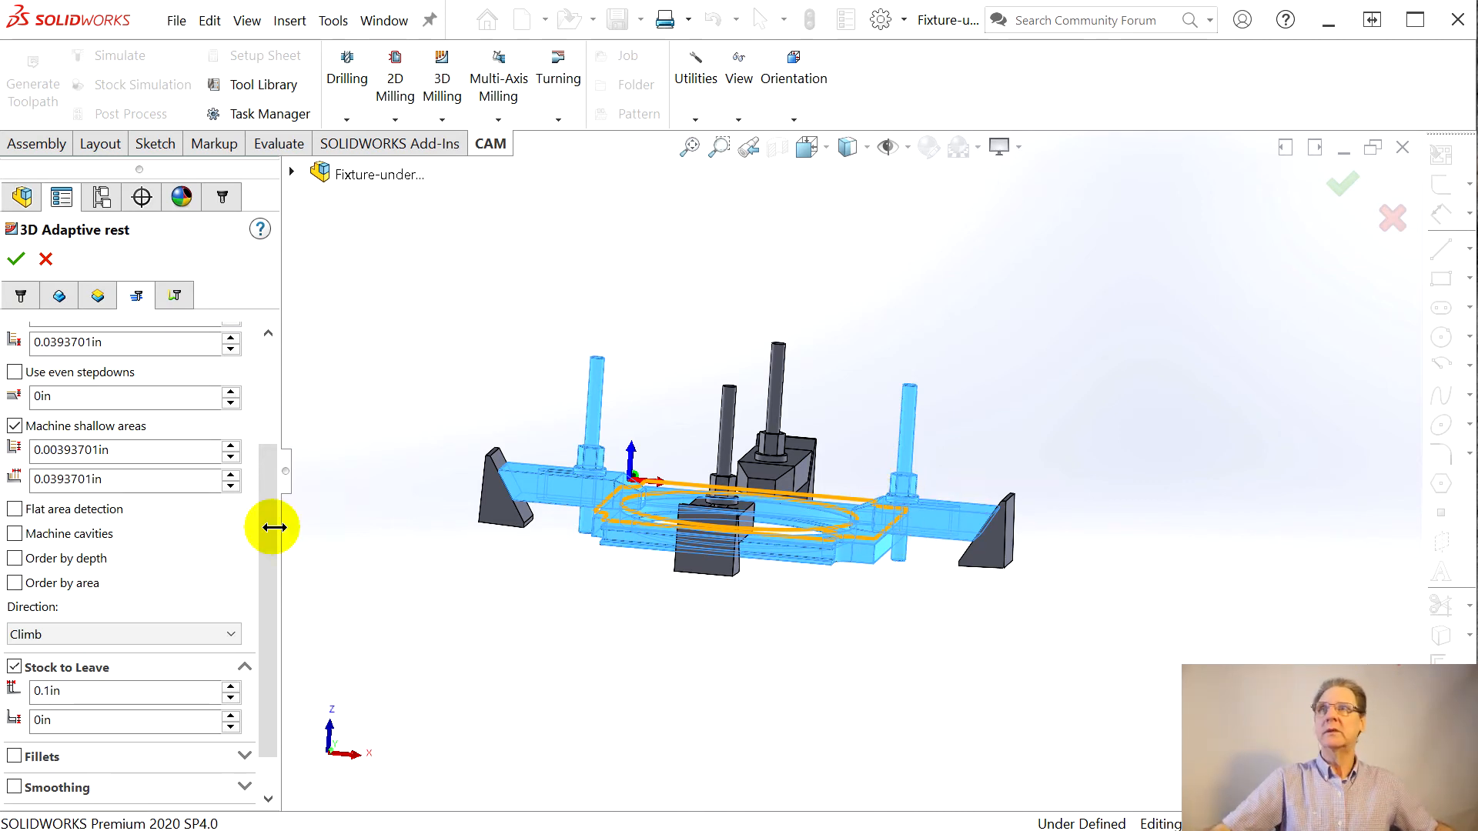
Step: Review the rest operation's linking settings, accept the operation, and inspect its toolpath around the clamps from several angles
left_click(173, 294)
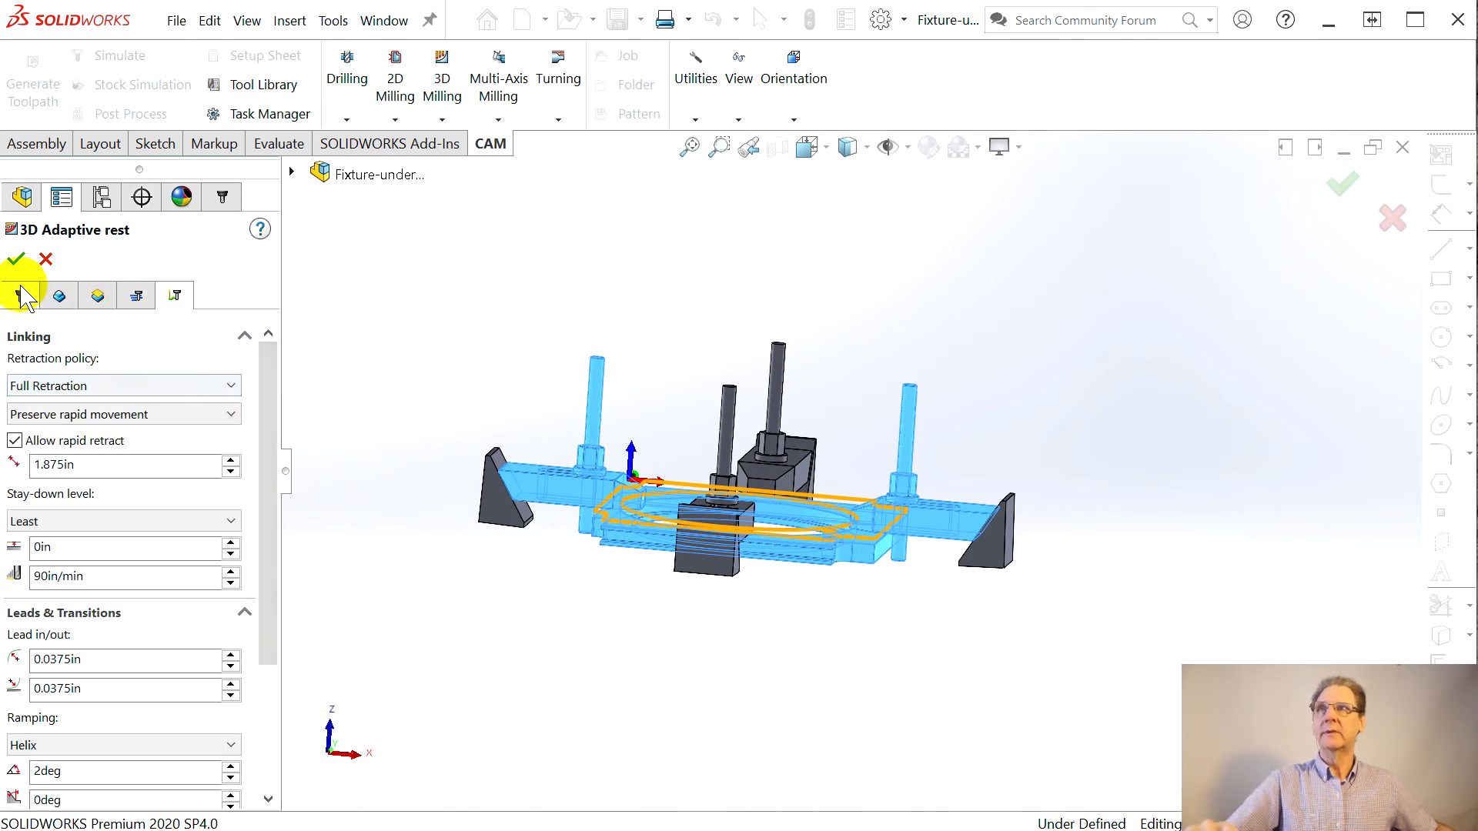
left_click(19, 259)
mouse_move(662, 614)
middle_mouse_down()
mouse_move(614, 625)
mouse_move(646, 583)
mouse_move(647, 603)
middle_mouse_up()
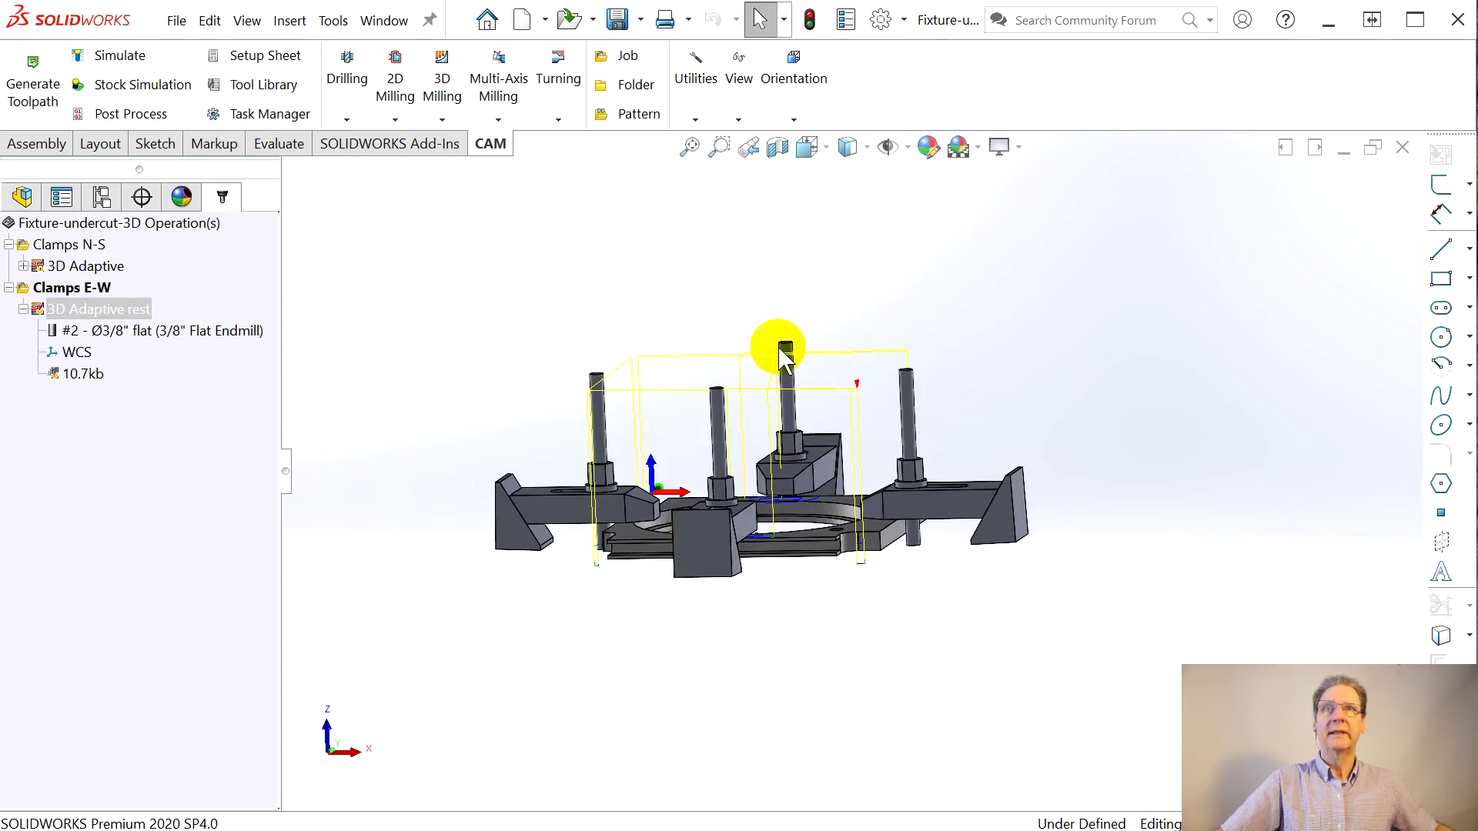
middle_click_drag(910, 541, 864, 593)
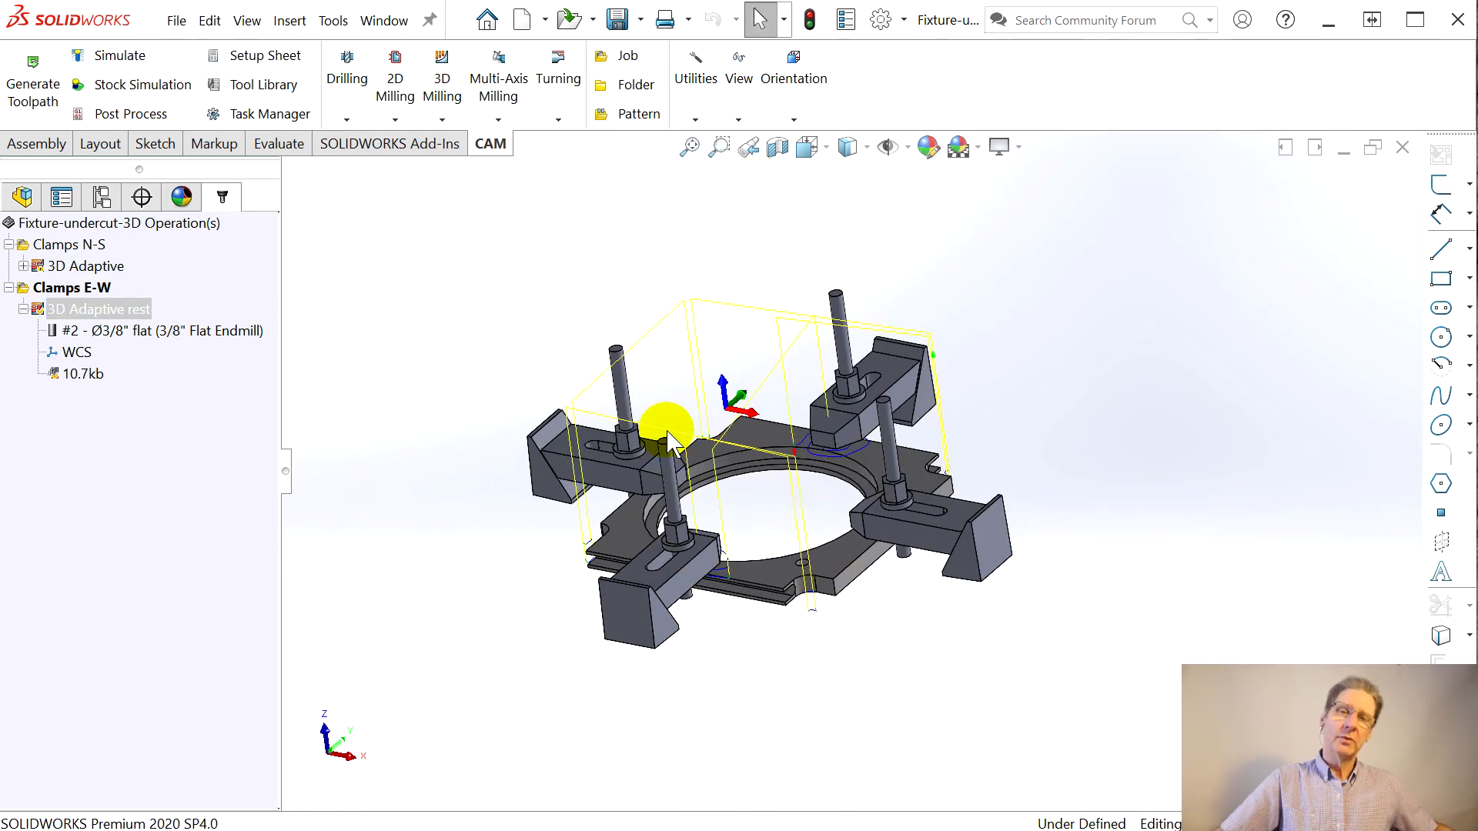
middle_click_drag(668, 441, 739, 518)
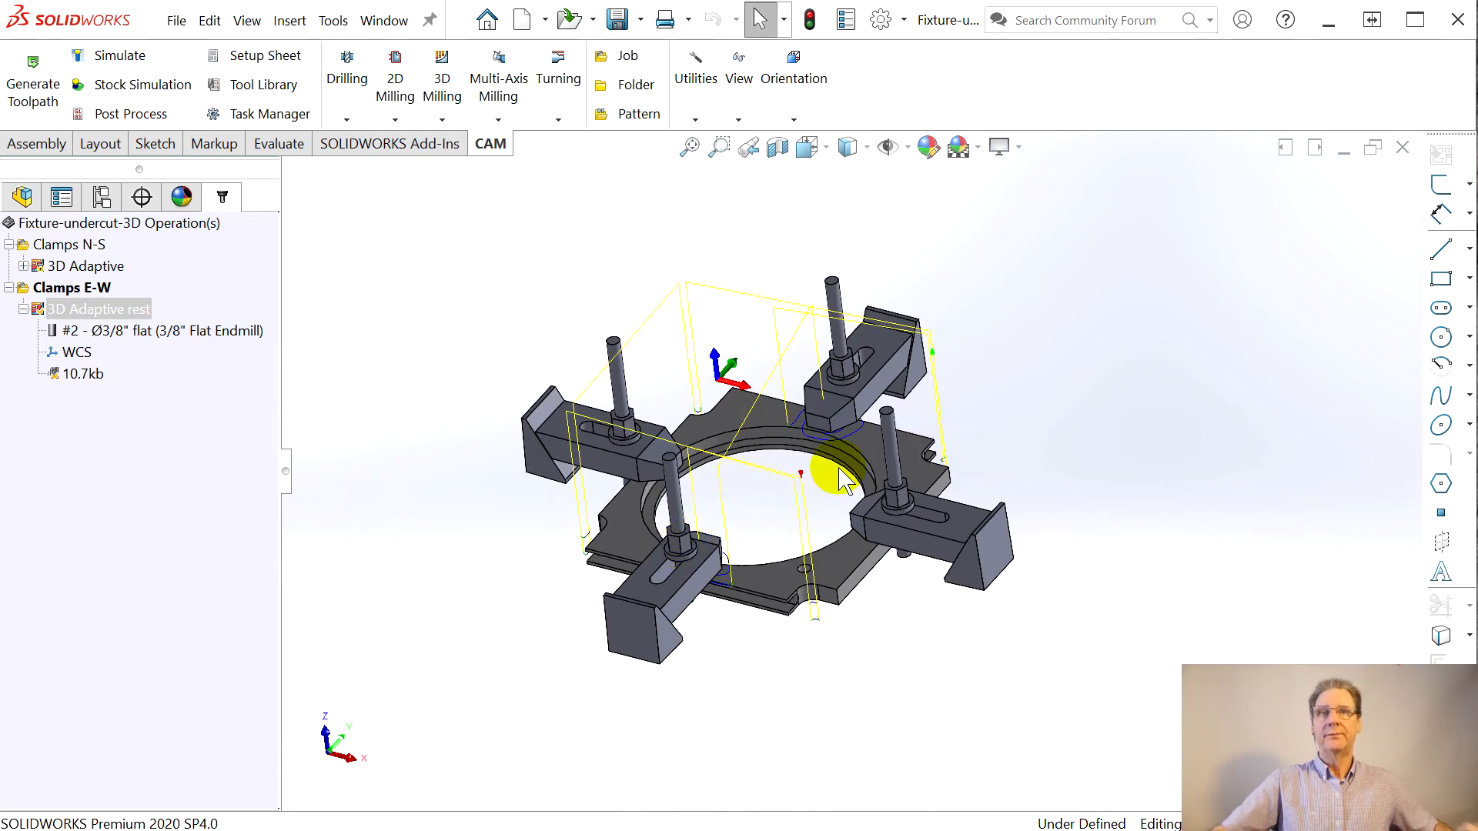